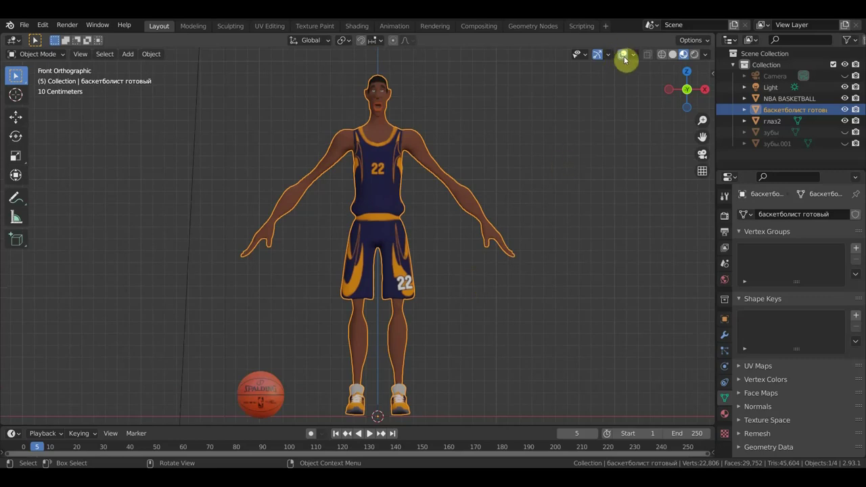
Step: Add a single-bone armature at the 3D cursor between the player's feet
{"action": "key", "text": "shift+a"}
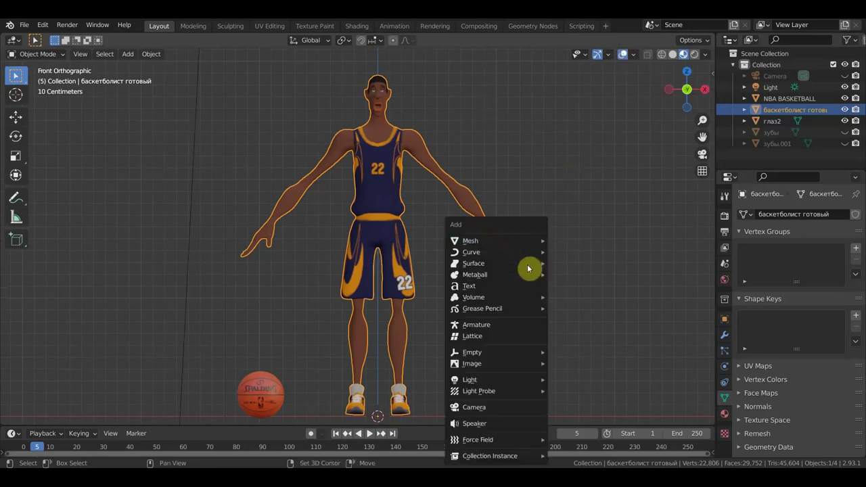
{"action": "left_click", "coordinate": [497, 326]}
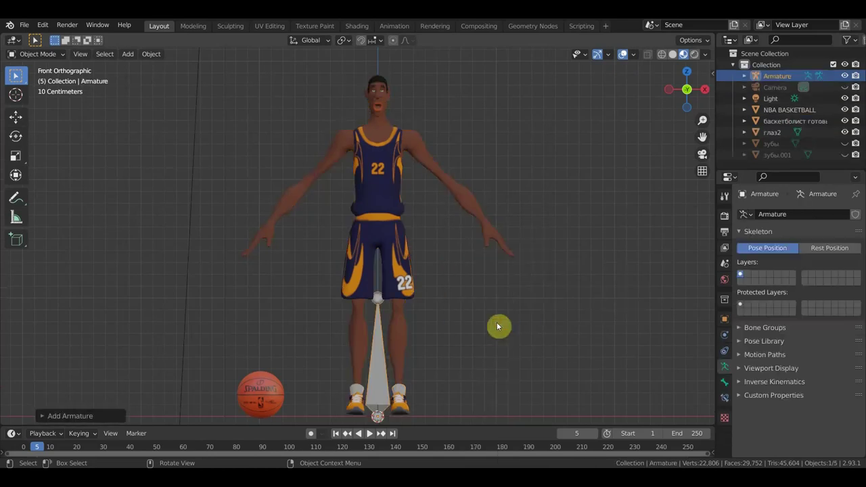
{"action": "scroll", "coordinate": [446, 304], "scroll_direction": "down", "scroll_amount": 1}
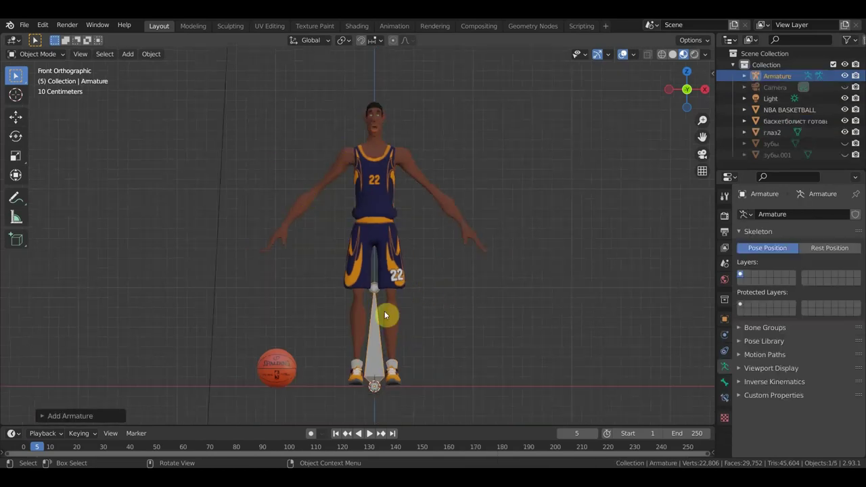
{"action": "left_click", "coordinate": [37, 54]}
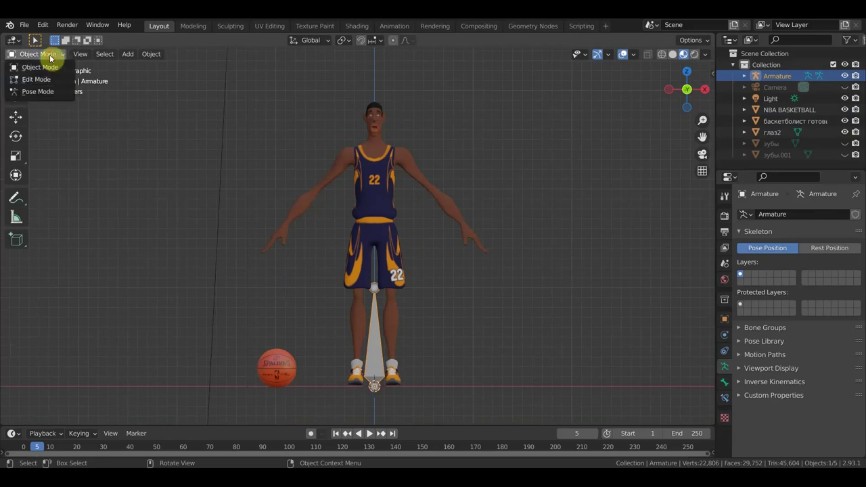
Step: In Edit Mode, move the whole armature bone up from the legs to the chest
{"action": "left_click", "coordinate": [37, 79]}
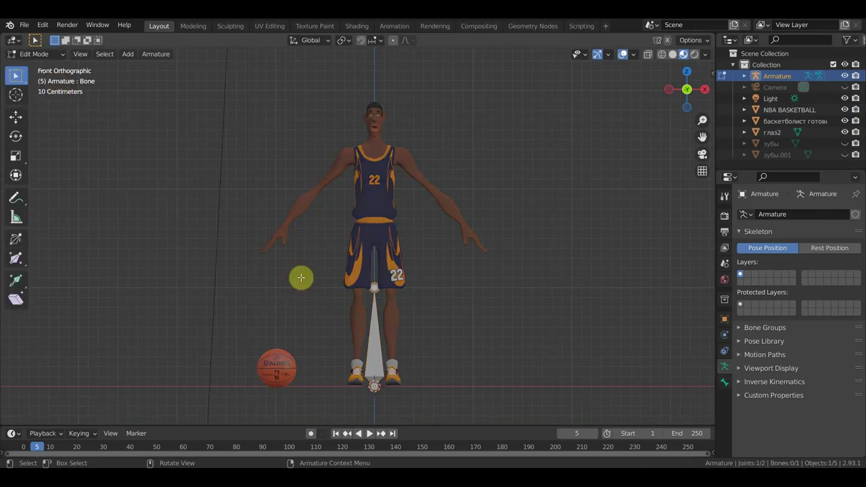
{"action": "left_click", "coordinate": [377, 352]}
{"action": "middle_click_drag", "start_coordinate": [472, 323], "coordinate": [469, 296], "text": "shift"}
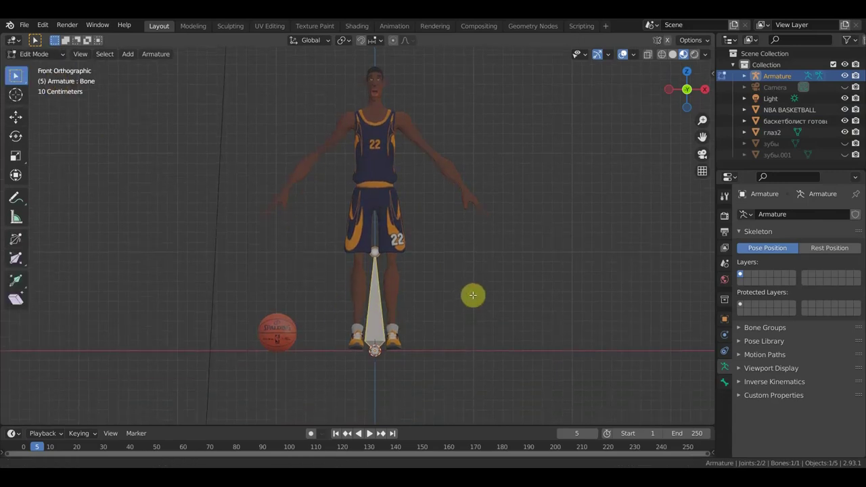
{"action": "scroll", "coordinate": [466, 295], "scroll_direction": "up", "scroll_amount": 1}
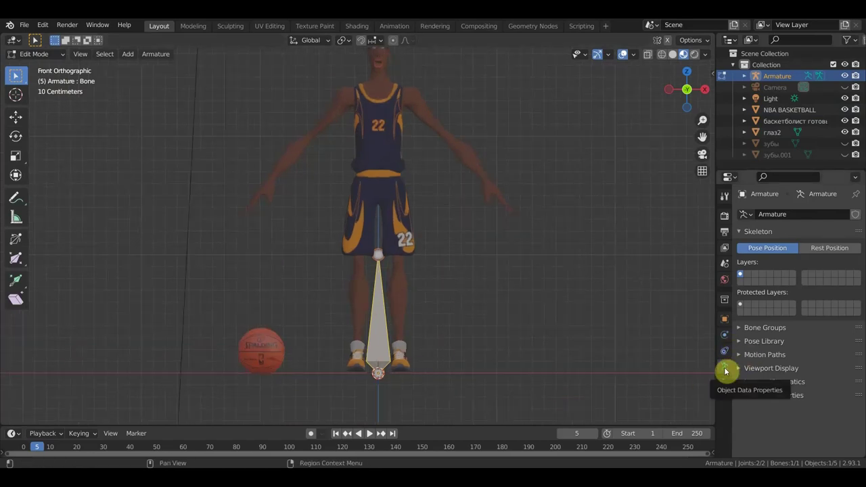
{"action": "left_click", "coordinate": [770, 369]}
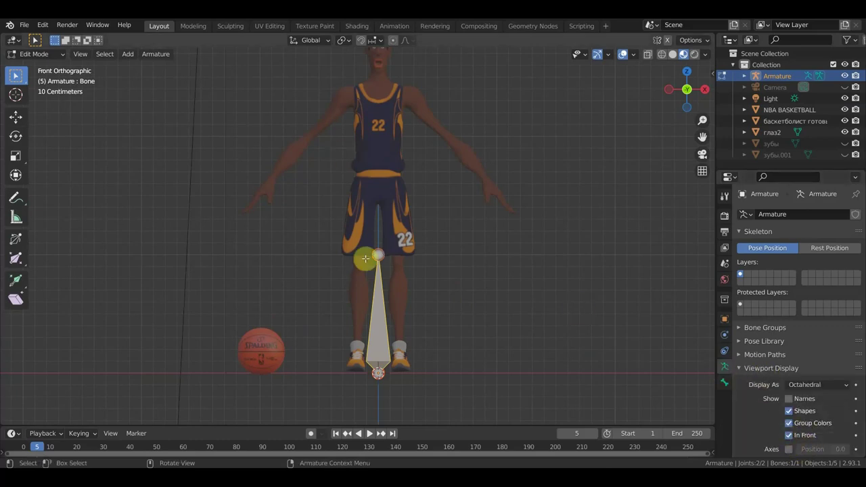
{"action": "left_click", "coordinate": [22, 115]}
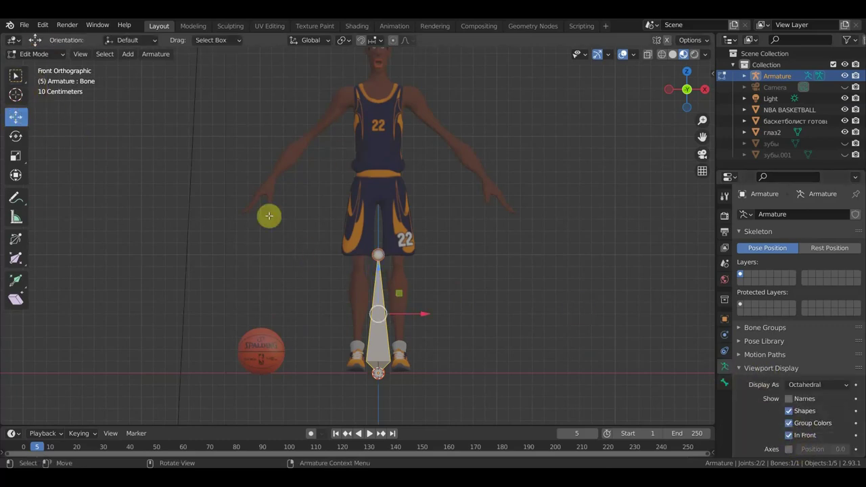
{"action": "left_click_drag", "start_coordinate": [378, 269], "coordinate": [391, 87]}
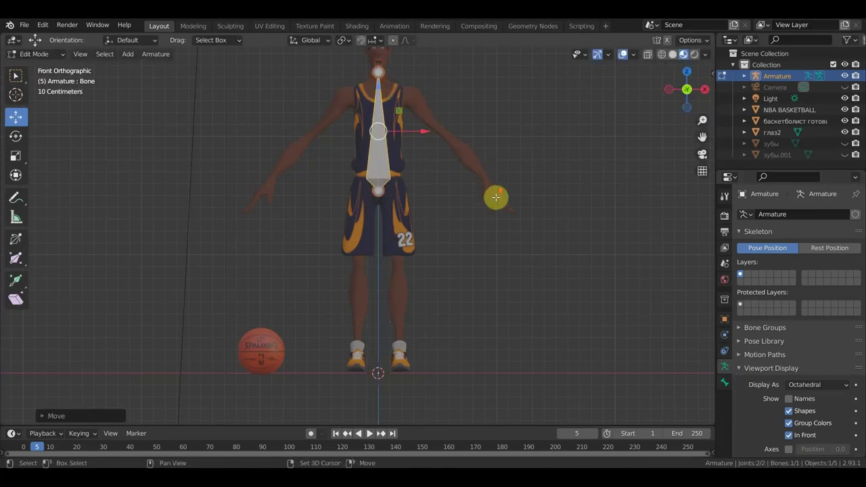
Step: Drag the bone's top joint down to the waist, making it a short hip bone
{"action": "middle_click_drag", "start_coordinate": [493, 187], "coordinate": [489, 284], "text": "shift"}
{"action": "left_click", "coordinate": [372, 165]}
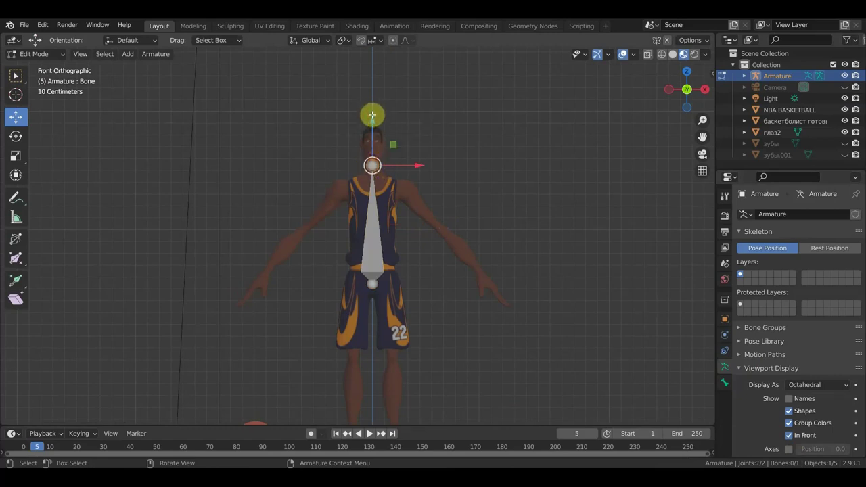
{"action": "key", "text": "g"}
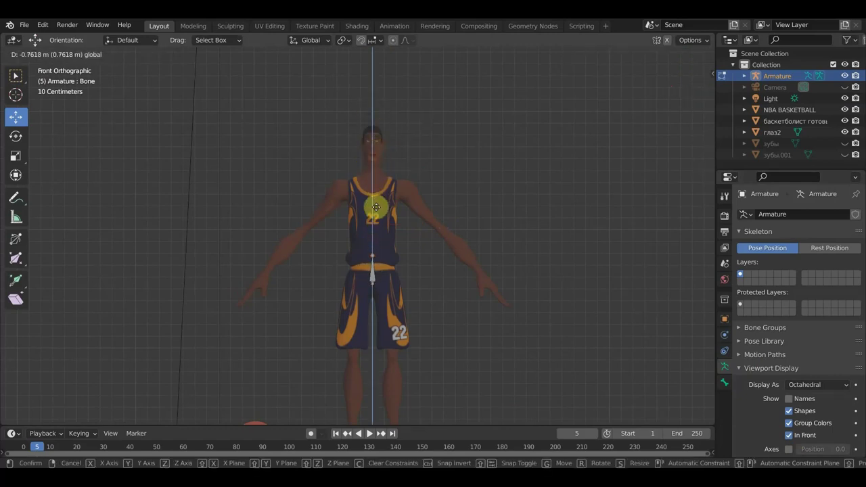
{"action": "left_click", "coordinate": [375, 207]}
{"action": "scroll", "coordinate": [433, 237], "scroll_direction": "up", "scroll_amount": 1}
{"action": "scroll", "coordinate": [435, 238], "scroll_direction": "up", "scroll_amount": 4}
{"action": "scroll", "coordinate": [435, 237], "scroll_direction": "up", "scroll_amount": 1}
{"action": "middle_click_drag", "start_coordinate": [448, 234], "coordinate": [426, 192], "text": "shift"}
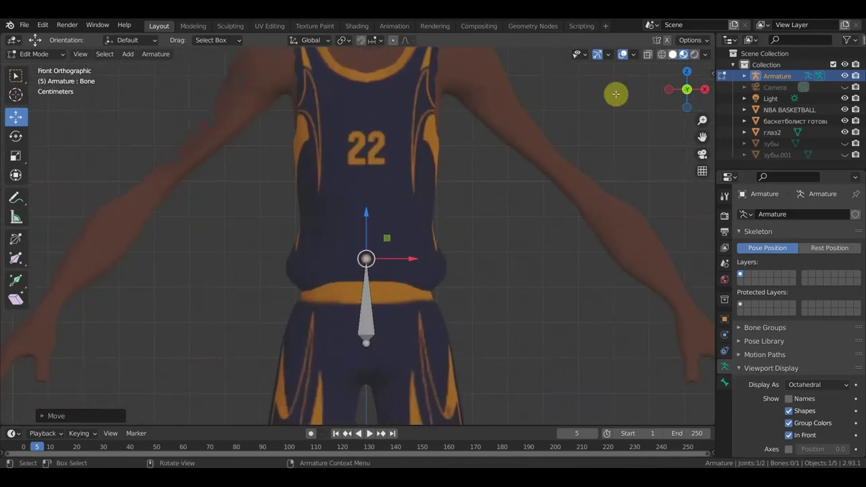
Step: Set viewport shading to Solid with Random object colours
{"action": "left_click", "coordinate": [670, 56]}
{"action": "left_click", "coordinate": [705, 55]}
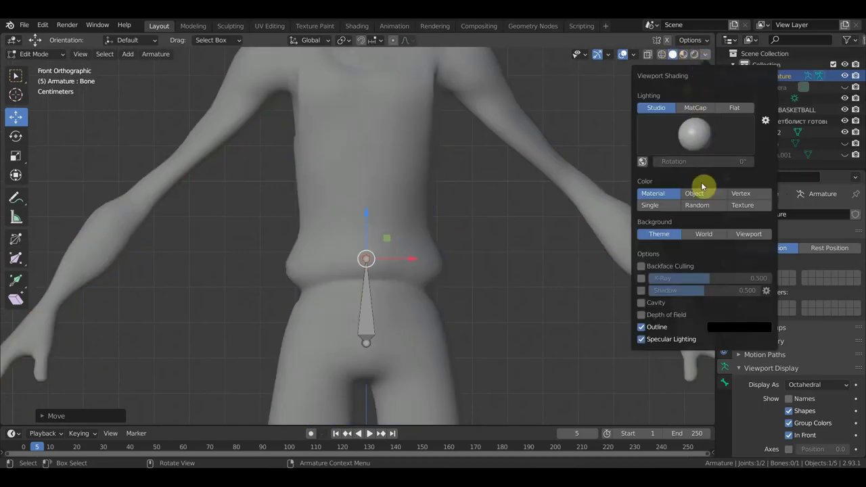
{"action": "left_click", "coordinate": [706, 208]}
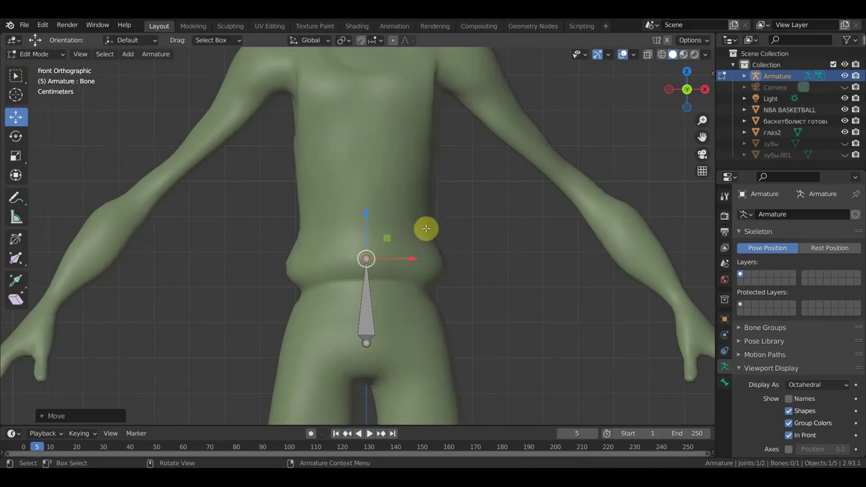
Step: Extrude four spine bones in a chain from the waist up to the neck
{"action": "key", "text": "e"}
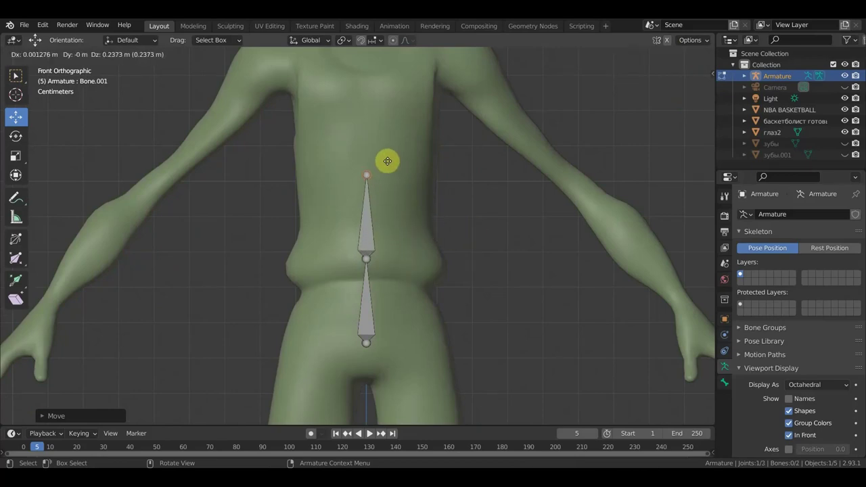
{"action": "left_click", "coordinate": [387, 161]}
{"action": "scroll", "coordinate": [393, 166], "scroll_direction": "down", "scroll_amount": 4}
{"action": "middle_click_drag", "start_coordinate": [404, 184], "coordinate": [411, 231], "text": "shift"}
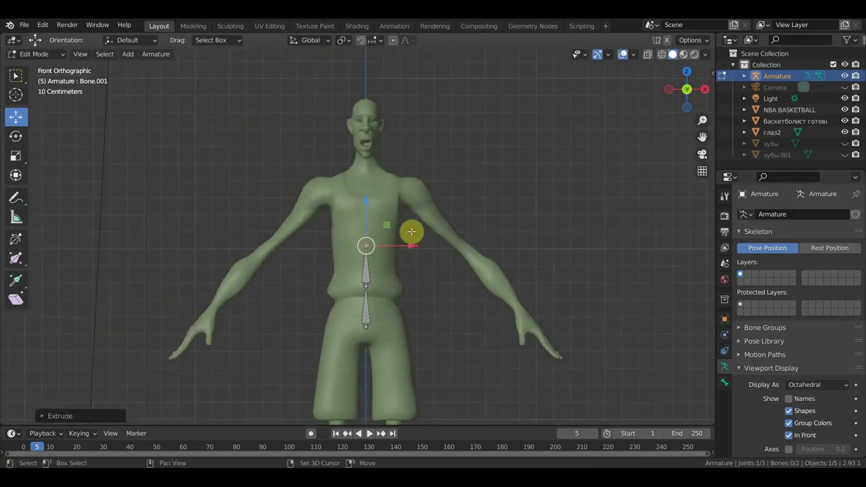
{"action": "key", "text": "e"}
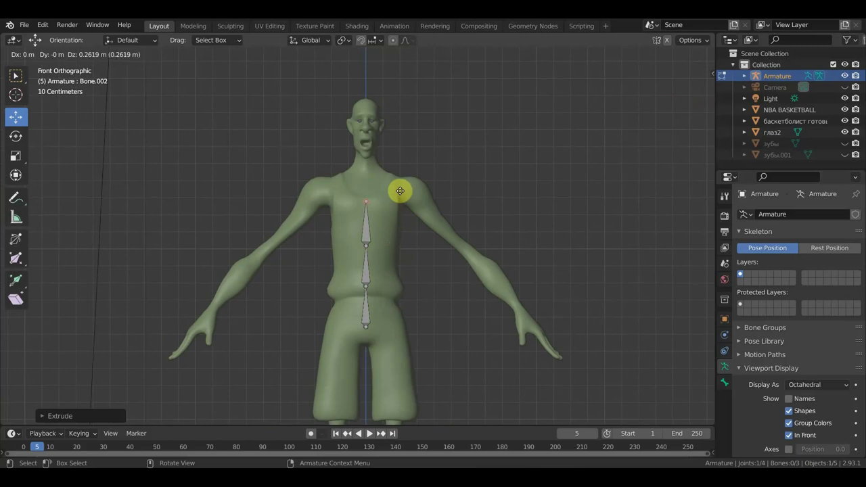
{"action": "left_click", "coordinate": [400, 192]}
{"action": "key", "text": "e"}
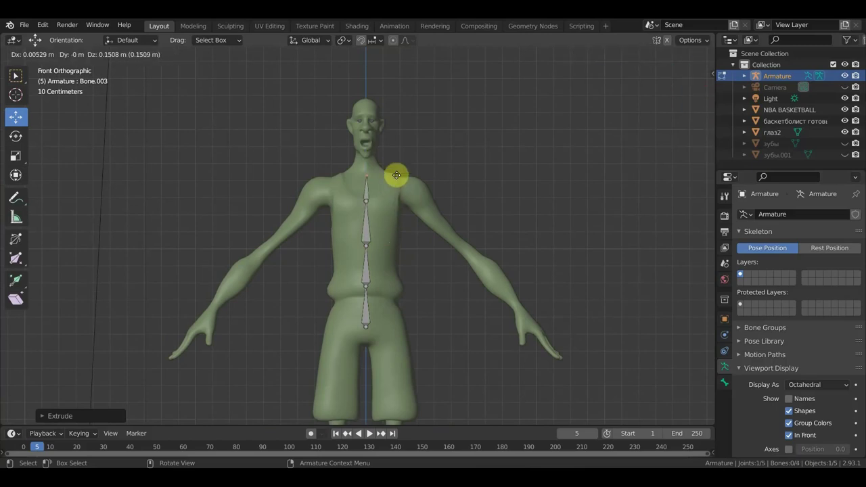
{"action": "left_click", "coordinate": [397, 175]}
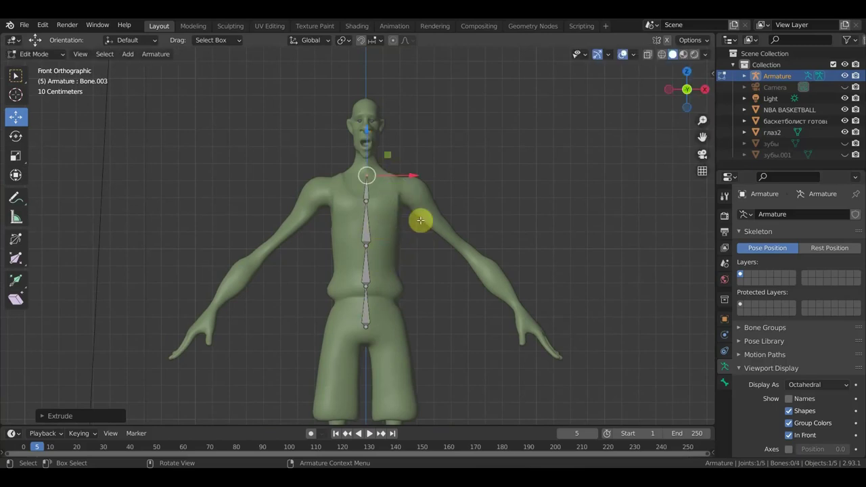
{"action": "key", "text": "e"}
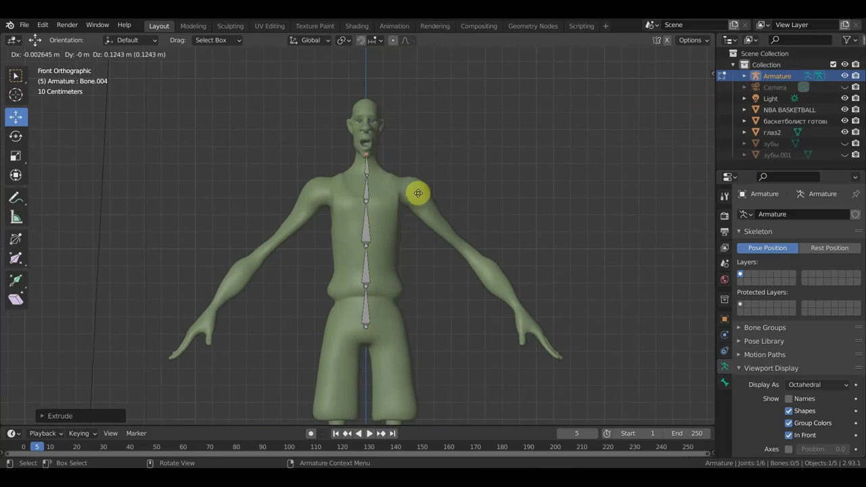
{"action": "left_click", "coordinate": [418, 194]}
{"action": "mouse_move", "coordinate": [460, 188]}
{"action": "middle_mouse_down"}
{"action": "mouse_move", "coordinate": [396, 202]}
{"action": "mouse_move", "coordinate": [343, 197]}
{"action": "mouse_move", "coordinate": [456, 209]}
{"action": "middle_mouse_up"}
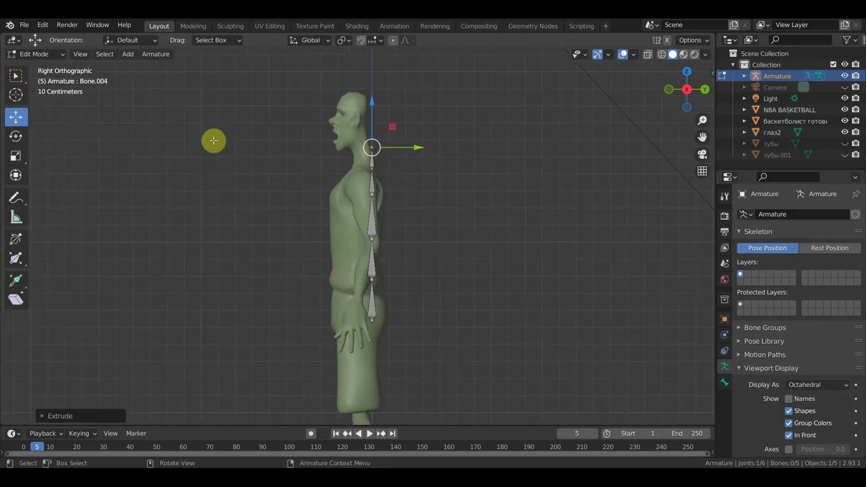
Step: In Object Mode, unhide the teeth and select the body, глаз2, зубы and зубы.001 objects
{"action": "left_click", "coordinate": [40, 55]}
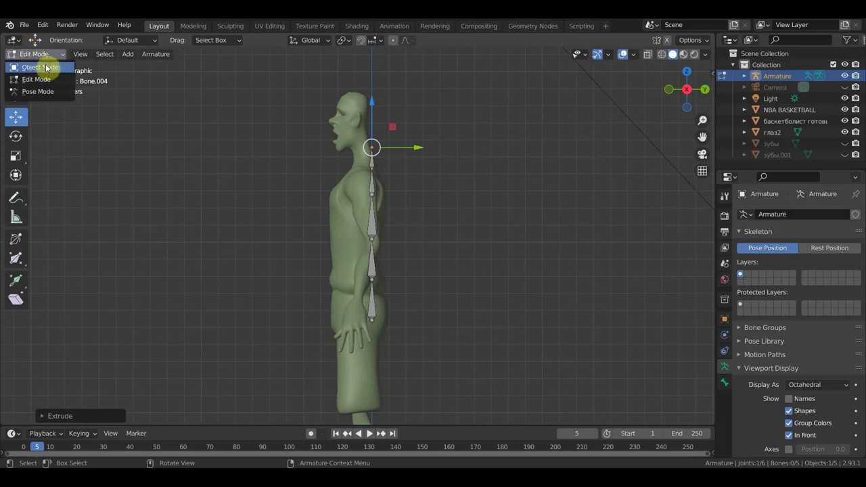
{"action": "left_click", "coordinate": [46, 67]}
{"action": "left_click", "coordinate": [343, 224]}
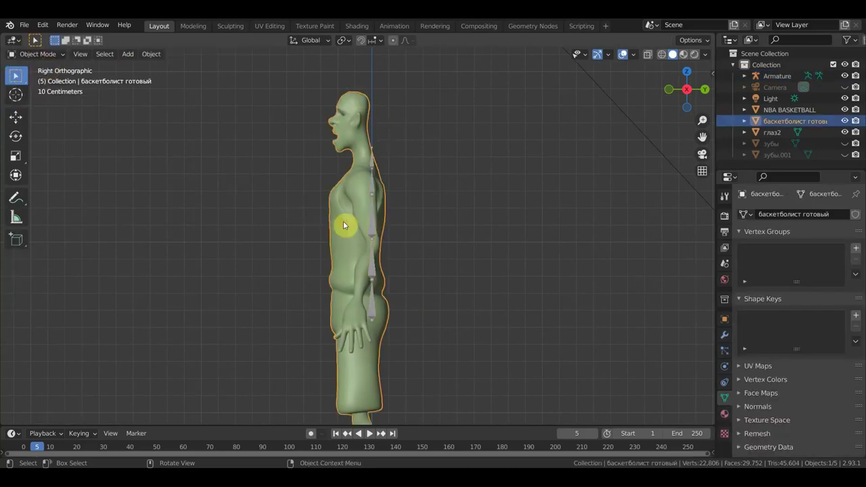
{"action": "left_click", "coordinate": [845, 144]}
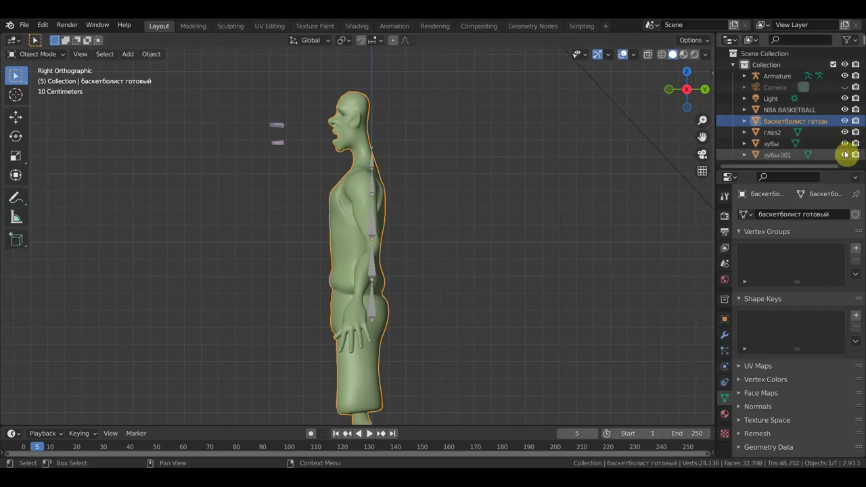
{"action": "left_click", "coordinate": [845, 154]}
{"action": "left_click", "coordinate": [774, 134], "text": "ctrl"}
{"action": "left_click", "coordinate": [774, 144], "text": "ctrl"}
{"action": "left_click", "coordinate": [773, 155], "text": "ctrl"}
Step: Shift the body, eyes and teeth slightly sideways to line up with the bones
{"action": "scroll", "coordinate": [460, 214], "scroll_direction": "down", "scroll_amount": 3}
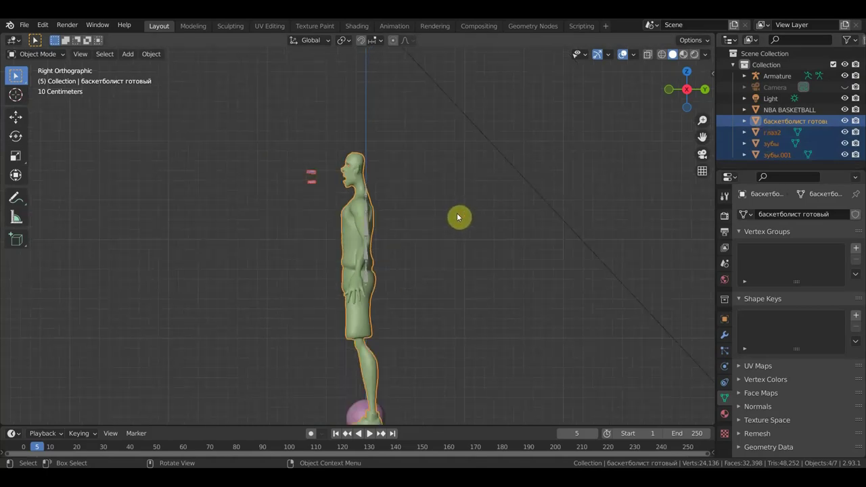
{"action": "scroll", "coordinate": [458, 216], "scroll_direction": "down", "scroll_amount": 2}
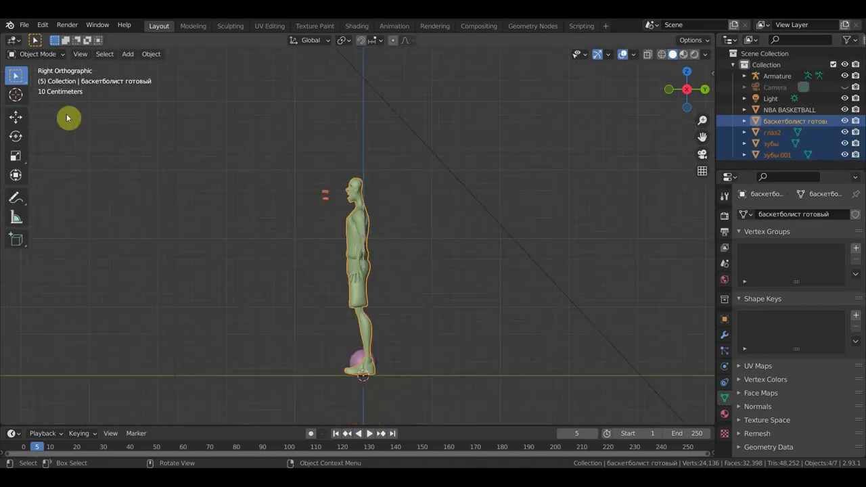
{"action": "left_click", "coordinate": [20, 119]}
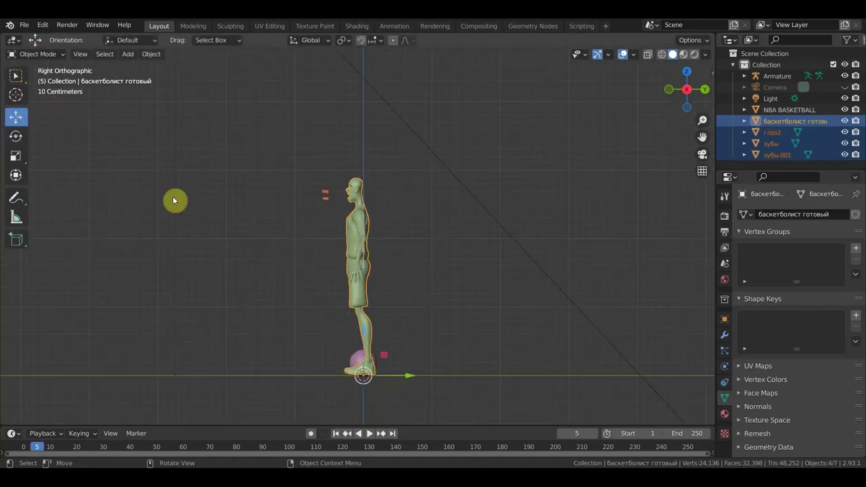
{"action": "left_click_drag", "start_coordinate": [409, 376], "coordinate": [416, 374]}
{"action": "scroll", "coordinate": [382, 300], "scroll_direction": "up", "scroll_amount": 1}
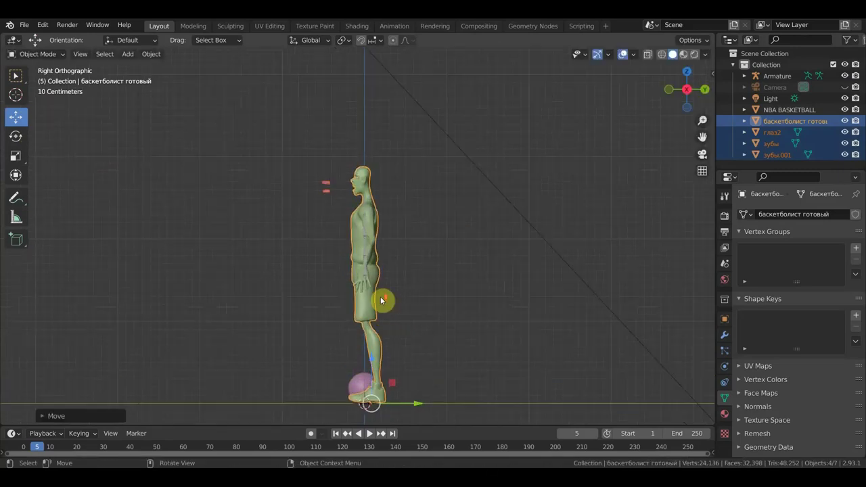
{"action": "scroll", "coordinate": [383, 299], "scroll_direction": "up", "scroll_amount": 2}
{"action": "scroll", "coordinate": [452, 341], "scroll_direction": "down", "scroll_amount": 1}
{"action": "scroll", "coordinate": [446, 379], "scroll_direction": "down", "scroll_amount": 1}
{"action": "scroll", "coordinate": [440, 392], "scroll_direction": "down", "scroll_amount": 1}
{"action": "scroll", "coordinate": [426, 396], "scroll_direction": "down", "scroll_amount": 1}
{"action": "scroll", "coordinate": [418, 386], "scroll_direction": "down", "scroll_amount": 1}
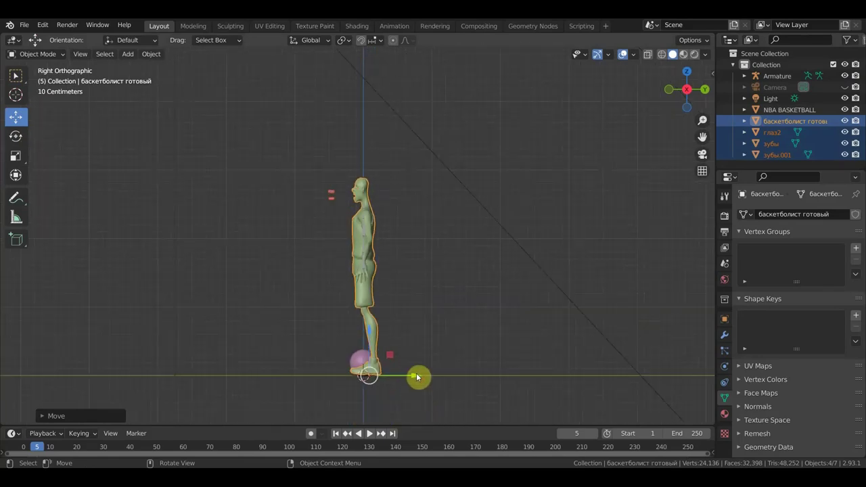
{"action": "left_click_drag", "start_coordinate": [417, 377], "coordinate": [417, 377]}
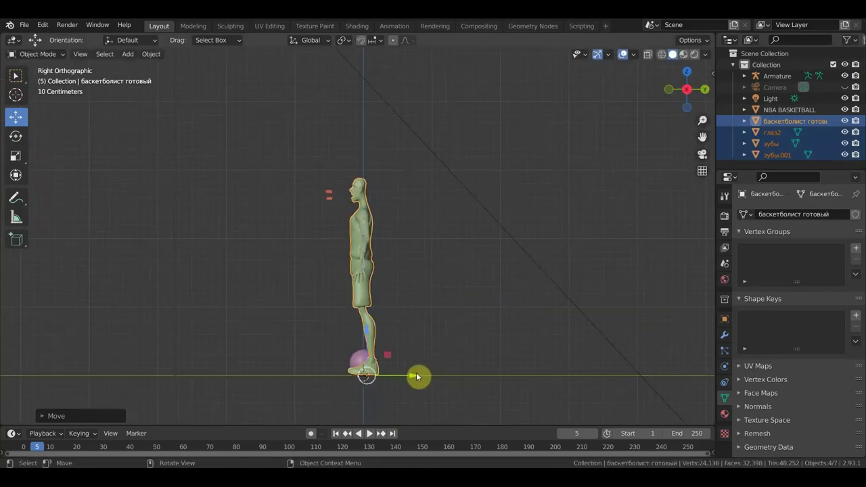
{"action": "scroll", "coordinate": [370, 241], "scroll_direction": "up", "scroll_amount": 5}
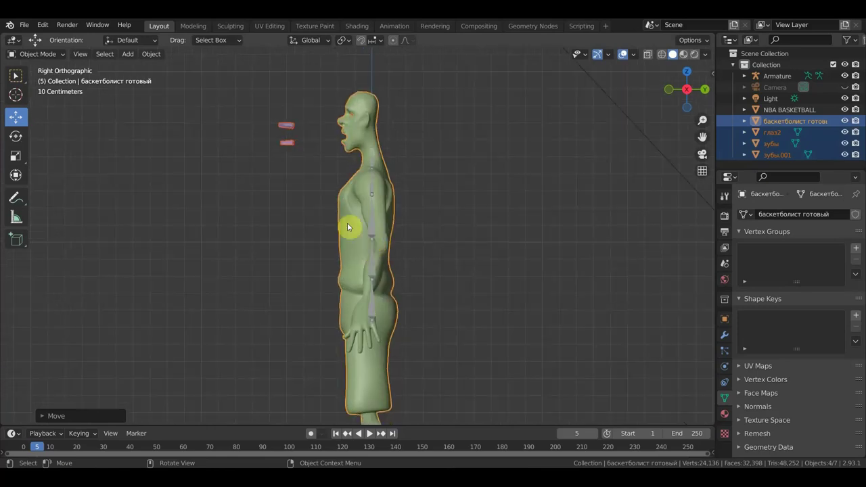
Step: Select the armature and hide both teeth objects
{"action": "left_click", "coordinate": [372, 189]}
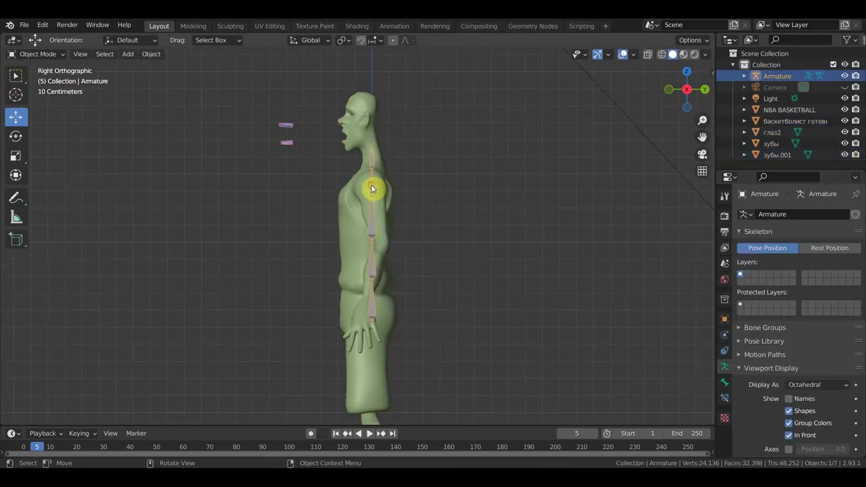
{"action": "left_click", "coordinate": [845, 155]}
{"action": "left_click", "coordinate": [845, 144]}
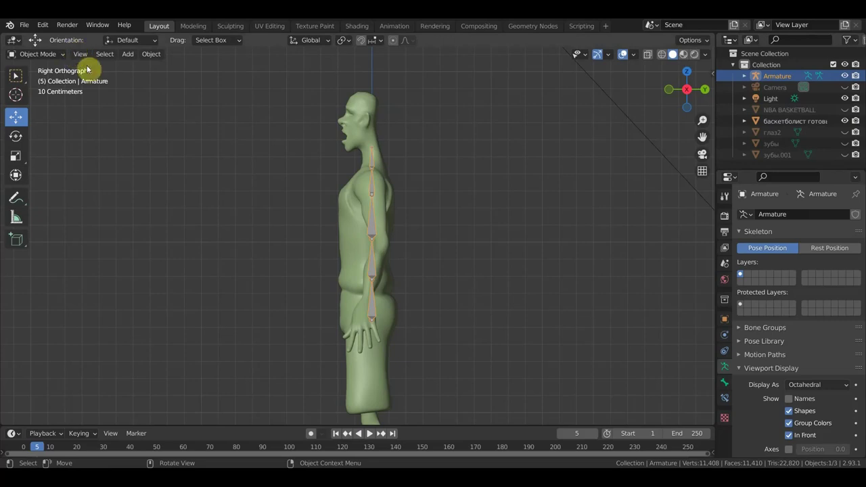
Step: In the armature's Edit Mode, move an upper spine joint into the torso
{"action": "left_click", "coordinate": [44, 56]}
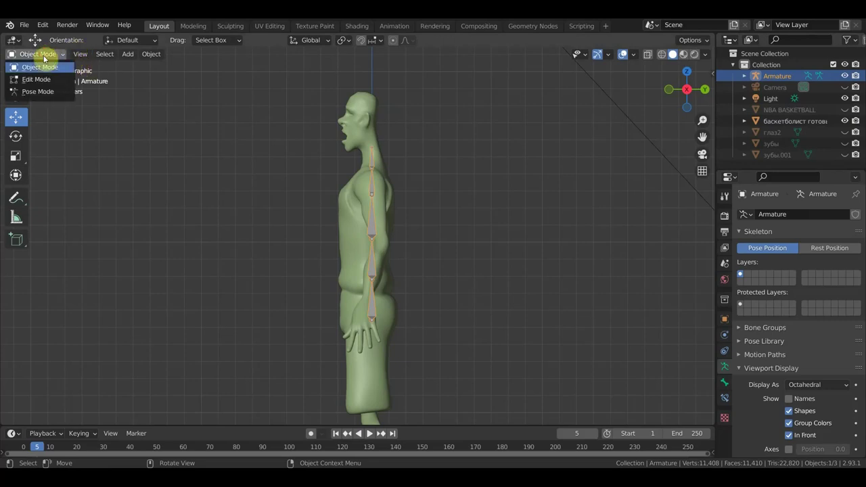
{"action": "left_click", "coordinate": [36, 80]}
{"action": "left_click", "coordinate": [371, 148]}
{"action": "left_click", "coordinate": [372, 169]}
{"action": "scroll", "coordinate": [409, 165], "scroll_direction": "up", "scroll_amount": 4}
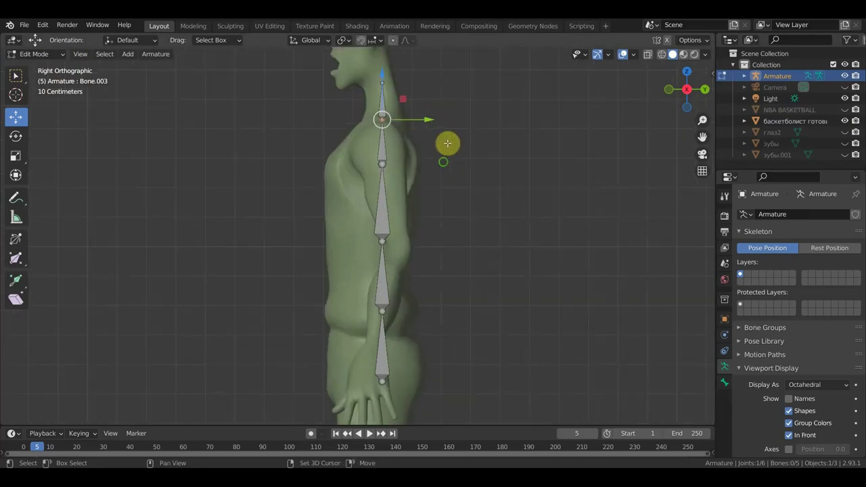
{"action": "scroll", "coordinate": [423, 257], "scroll_direction": "down", "scroll_amount": 2}
{"action": "key", "text": "g"}
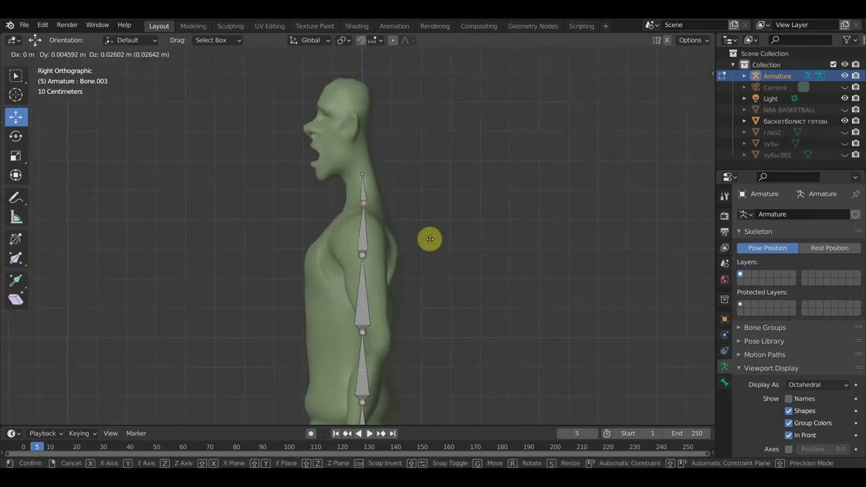
{"action": "left_click", "coordinate": [429, 236]}
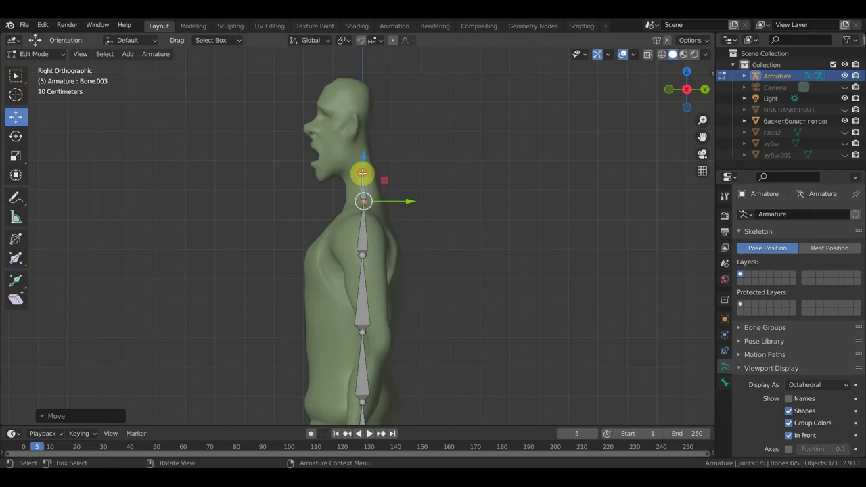
Step: Seat the neck joint under the jaw and extrude a head bone to the top of the head
{"action": "left_click", "coordinate": [359, 174]}
{"action": "key", "text": "g"}
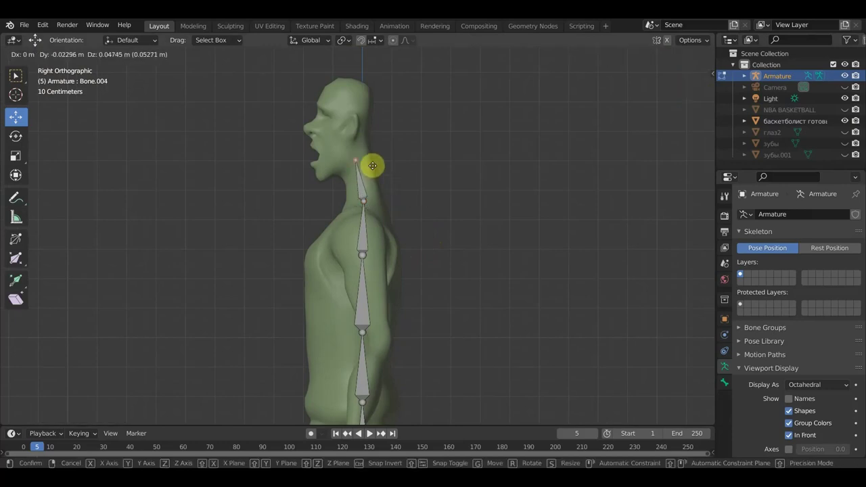
{"action": "left_click", "coordinate": [372, 165]}
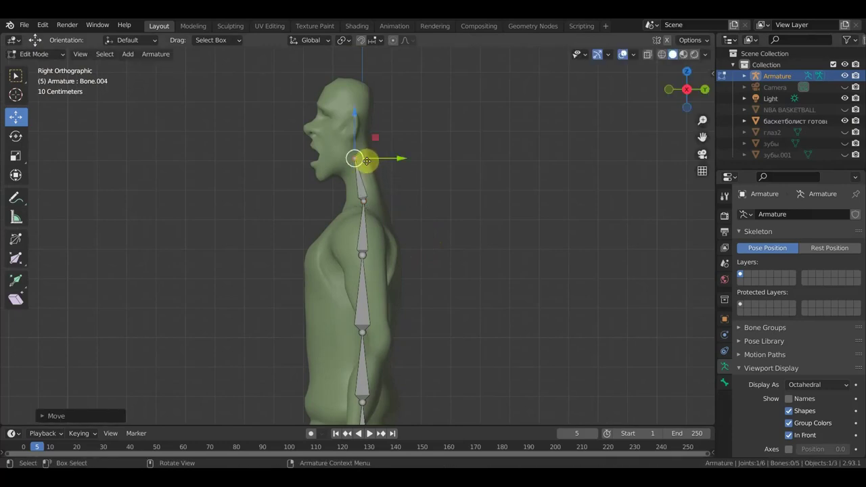
{"action": "key", "text": "g"}
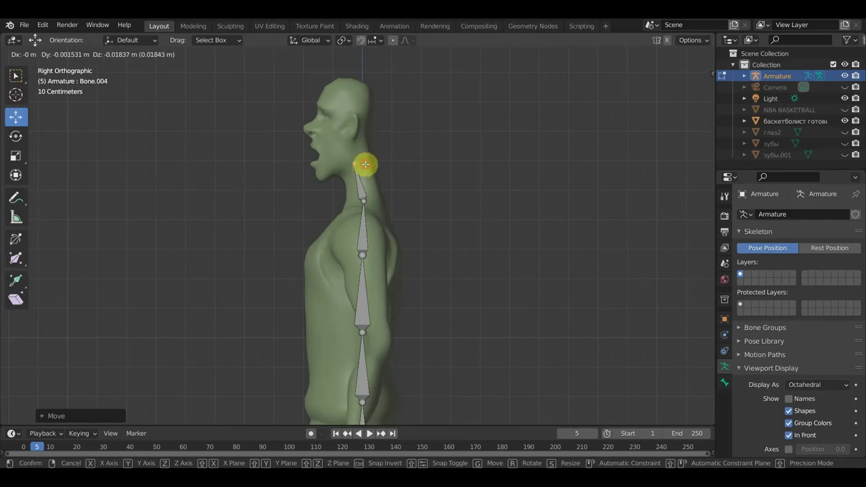
{"action": "left_click", "coordinate": [366, 165]}
{"action": "key", "text": "e"}
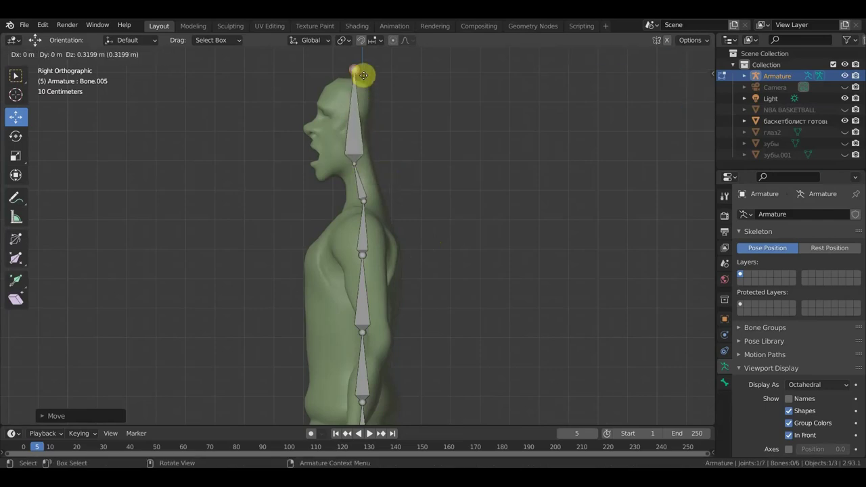
{"action": "left_click", "coordinate": [355, 66]}
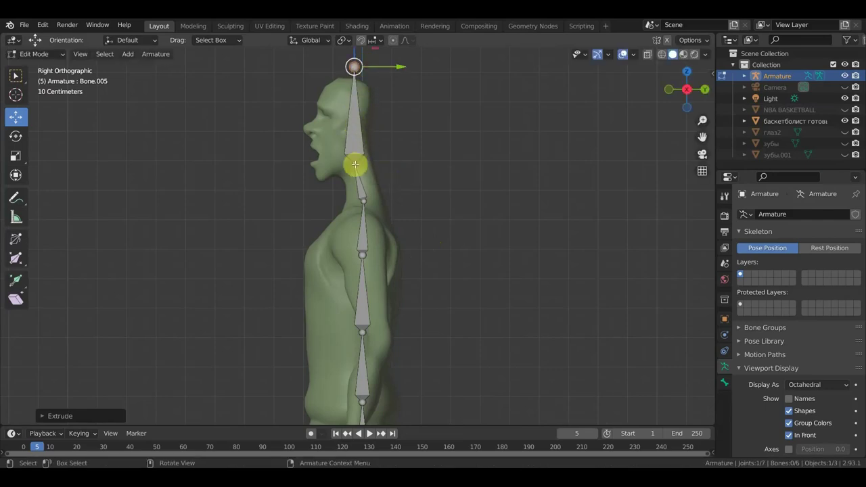
{"action": "scroll", "coordinate": [358, 169], "scroll_direction": "down", "scroll_amount": 2}
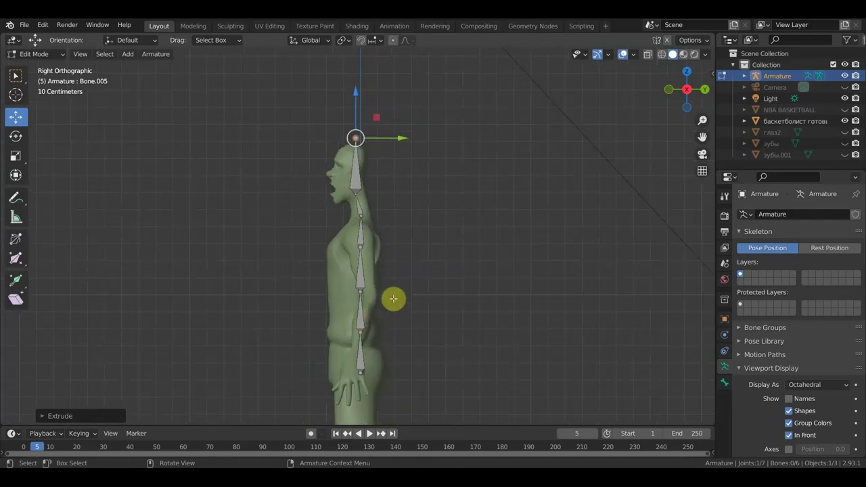
Step: Move the mid-spine and lower spine joints and lowest bone along Y to follow the body
{"action": "left_click", "coordinate": [362, 248]}
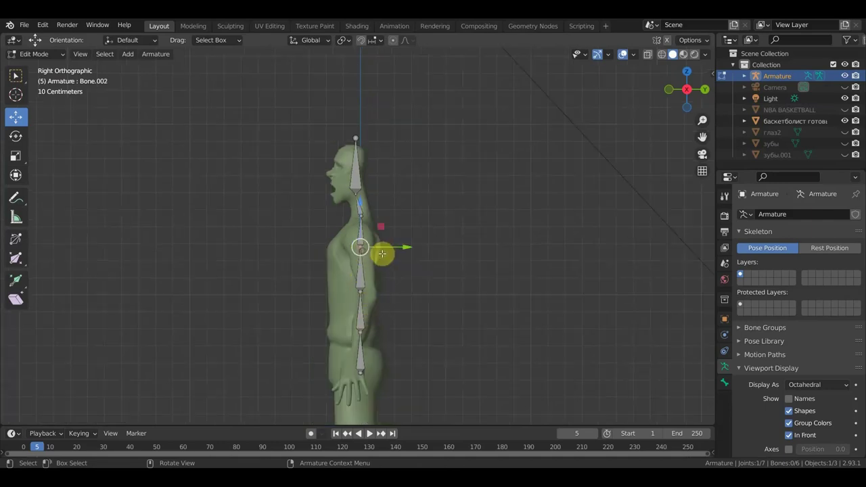
{"action": "scroll", "coordinate": [382, 253], "scroll_direction": "up", "scroll_amount": 1}
{"action": "key", "text": "g"}
{"action": "key", "text": "y"}
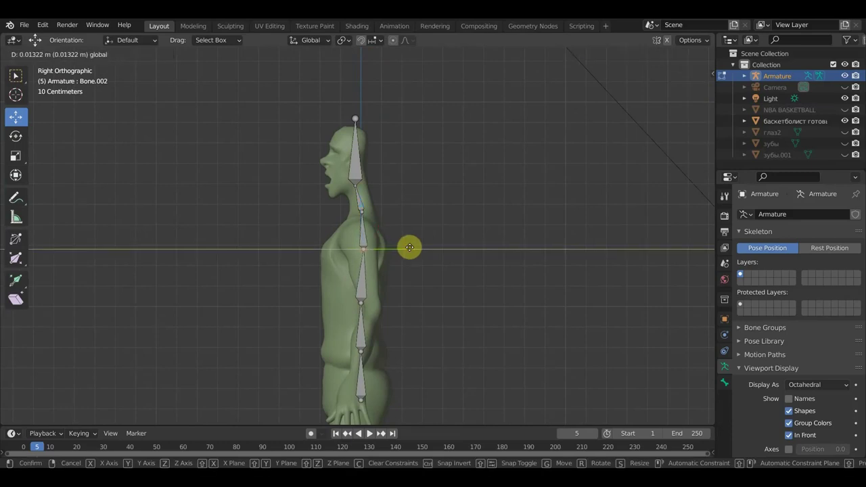
{"action": "left_click", "coordinate": [410, 247]}
{"action": "left_click", "coordinate": [362, 303]}
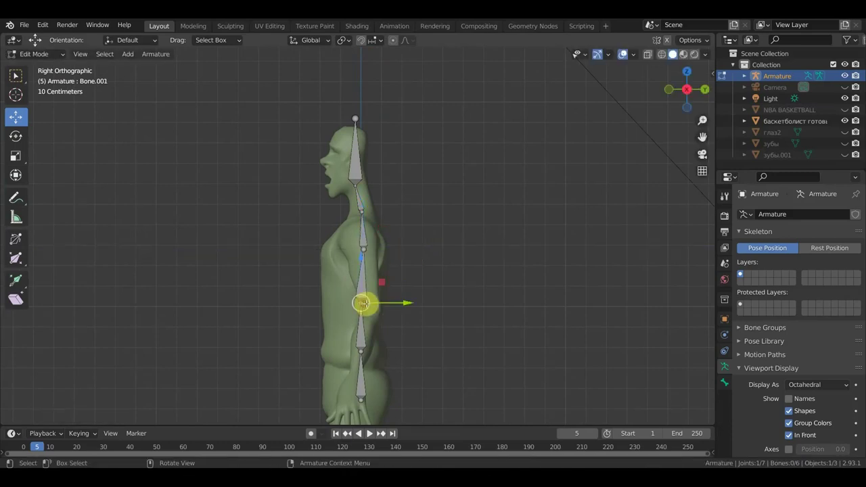
{"action": "key", "text": "g"}
{"action": "key", "text": "y"}
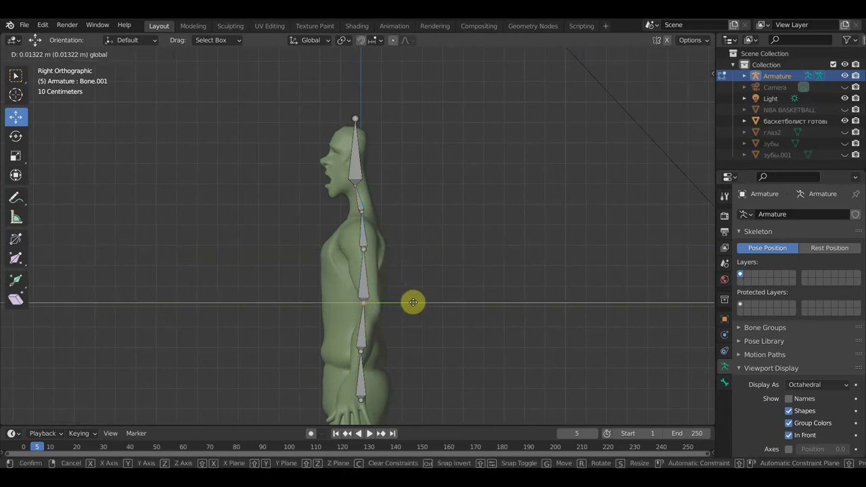
{"action": "left_click", "coordinate": [414, 303]}
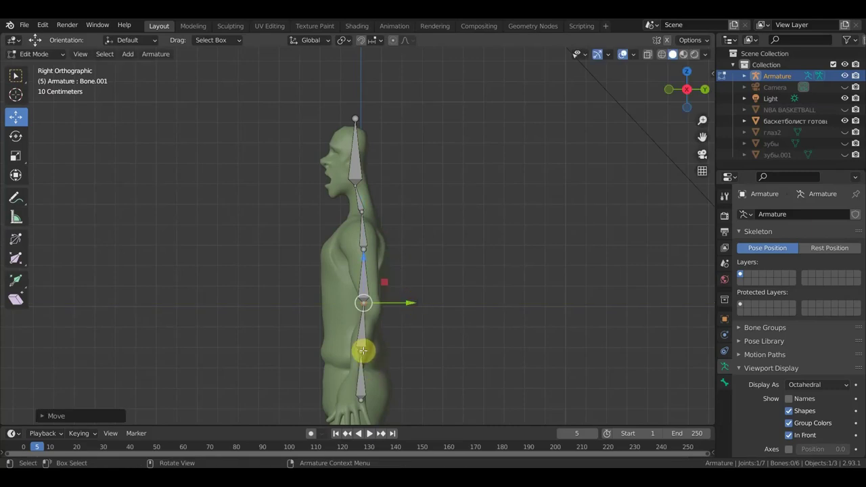
{"action": "left_click", "coordinate": [361, 387]}
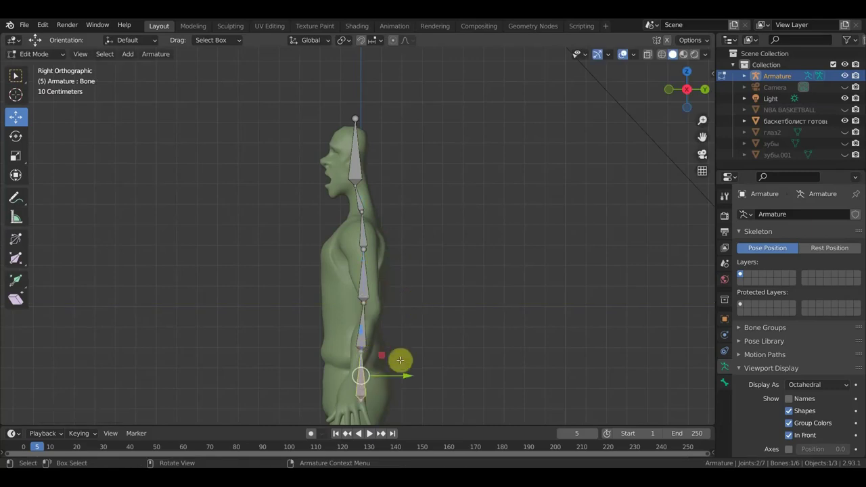
{"action": "left_click_drag", "start_coordinate": [404, 376], "coordinate": [402, 373]}
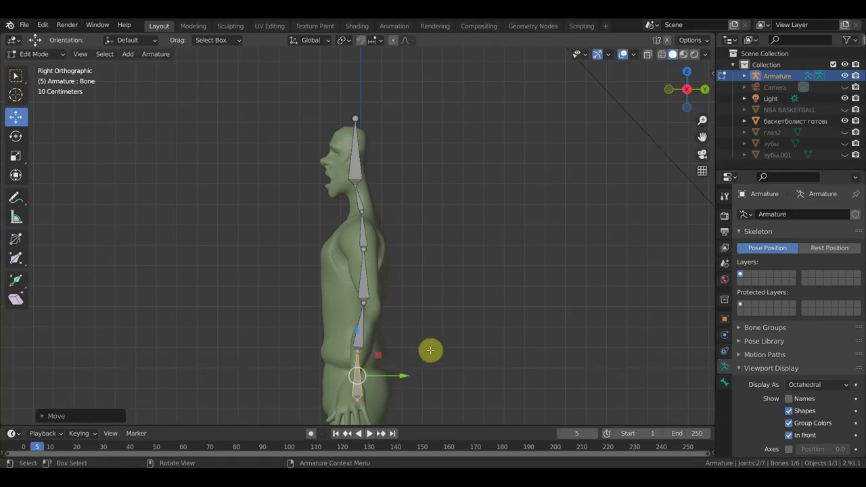
Step: Nudge the chest joint and lower spine joint front-to-back to match the torso curve
{"action": "middle_click_drag", "start_coordinate": [443, 340], "coordinate": [449, 210], "text": "shift"}
{"action": "scroll", "coordinate": [448, 188], "scroll_direction": "up", "scroll_amount": 1}
{"action": "scroll", "coordinate": [446, 186], "scroll_direction": "up", "scroll_amount": 1}
{"action": "scroll", "coordinate": [441, 256], "scroll_direction": "up", "scroll_amount": 1}
{"action": "middle_click_drag", "start_coordinate": [442, 256], "coordinate": [427, 321], "text": "shift"}
{"action": "left_click", "coordinate": [360, 124]}
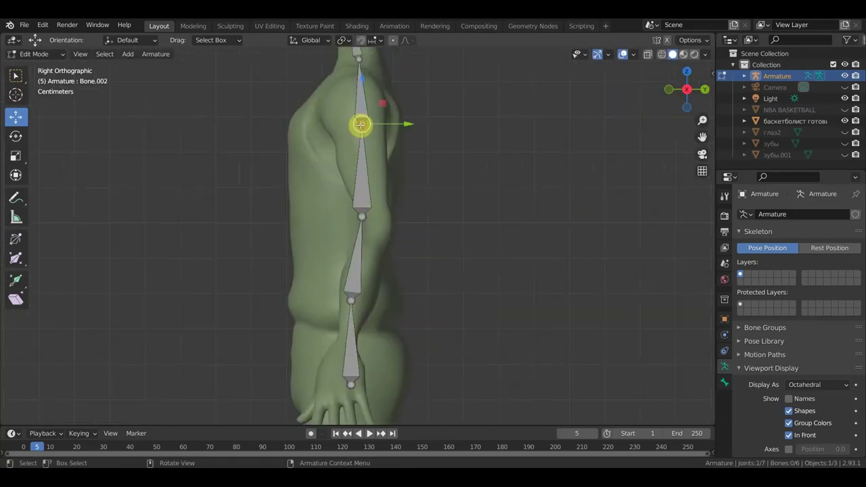
{"action": "left_click_drag", "start_coordinate": [410, 123], "coordinate": [427, 132]}
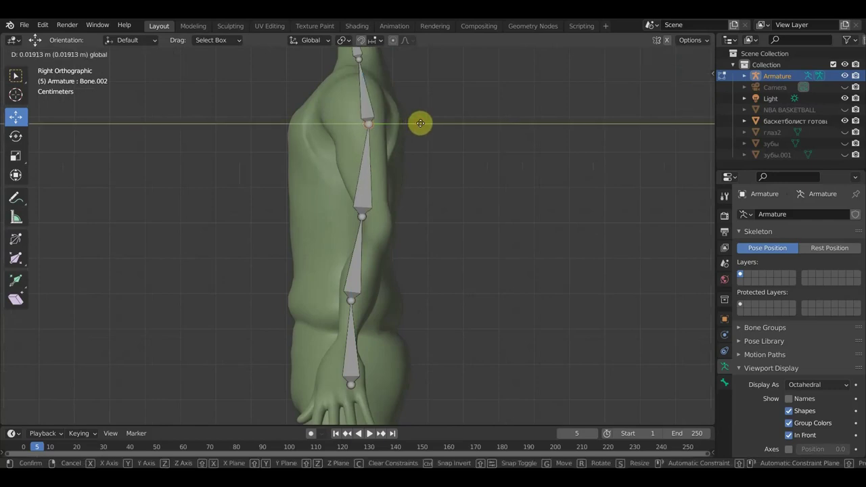
{"action": "left_click", "coordinate": [352, 304]}
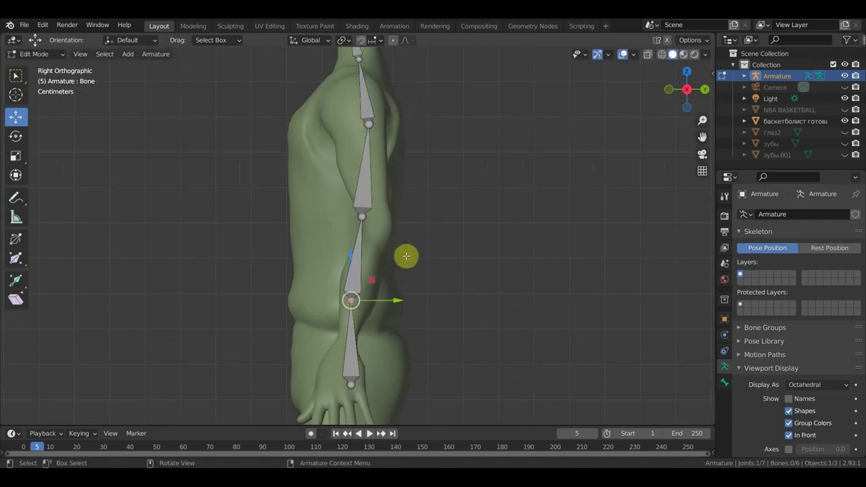
{"action": "left_click_drag", "start_coordinate": [394, 300], "coordinate": [404, 302]}
{"action": "scroll", "coordinate": [411, 295], "scroll_direction": "down", "scroll_amount": 2}
{"action": "middle_click_drag", "start_coordinate": [410, 281], "coordinate": [528, 288]}
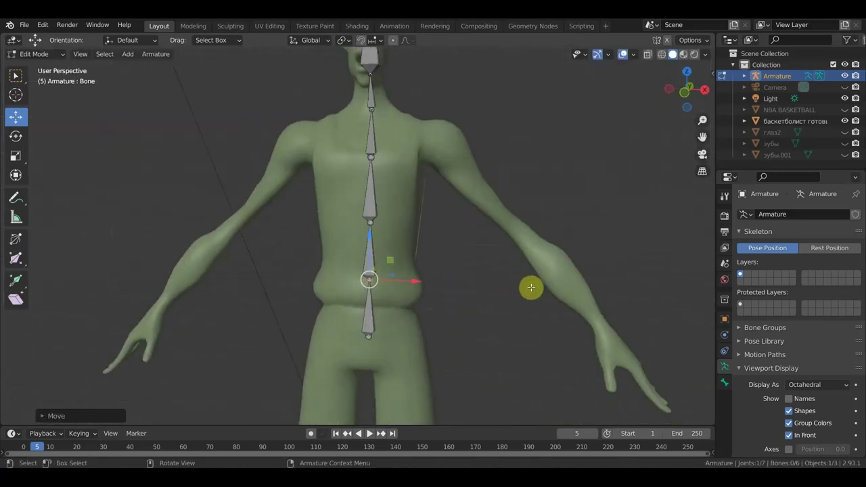
Step: In Front view, extrude a new bone down from the hip joint toward the knee
{"action": "key", "text": "KP_1"}
{"action": "middle_click_drag", "start_coordinate": [404, 337], "coordinate": [386, 164], "text": "shift"}
{"action": "middle_click_drag", "start_coordinate": [428, 226], "coordinate": [423, 128], "text": "shift"}
{"action": "scroll", "coordinate": [423, 128], "scroll_direction": "down", "scroll_amount": 2}
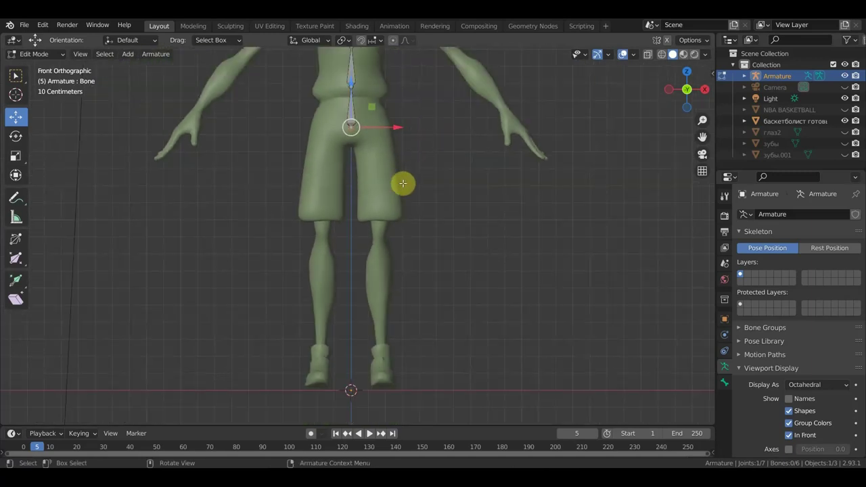
{"action": "key", "text": "e"}
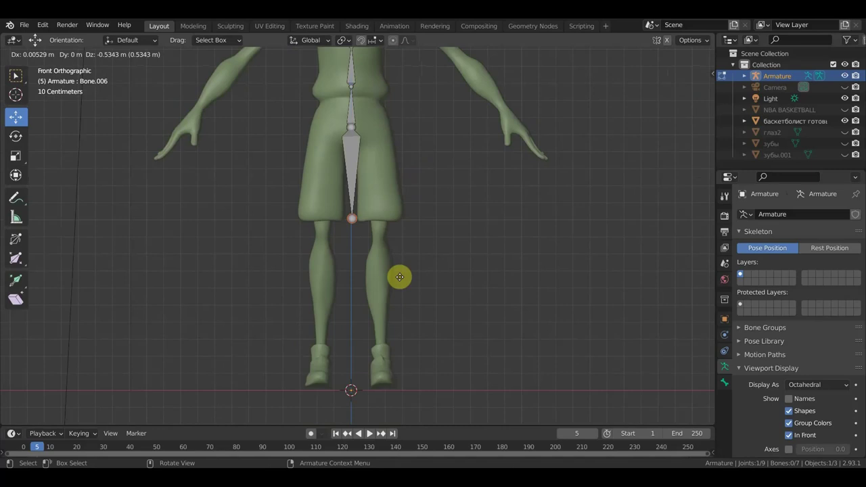
{"action": "left_click", "coordinate": [399, 277]}
Step: Clear the new thigh bone's parent and move it sideways into the leg
{"action": "left_click", "coordinate": [353, 160]}
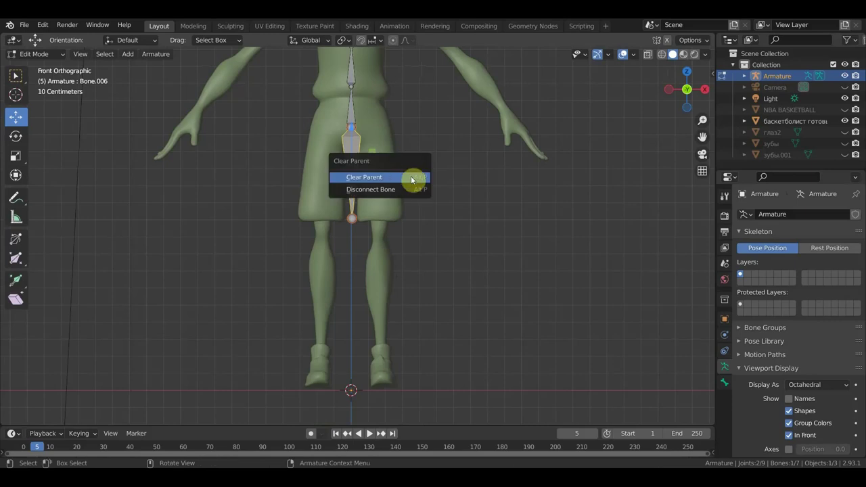
{"action": "left_click", "coordinate": [411, 179]}
{"action": "mouse_move", "coordinate": [411, 176]}
{"action": "left_mouse_down"}
{"action": "mouse_move", "coordinate": [430, 181]}
{"action": "mouse_move", "coordinate": [379, 173]}
{"action": "mouse_move", "coordinate": [379, 183]}
{"action": "left_mouse_up"}
{"action": "left_click", "coordinate": [376, 218]}
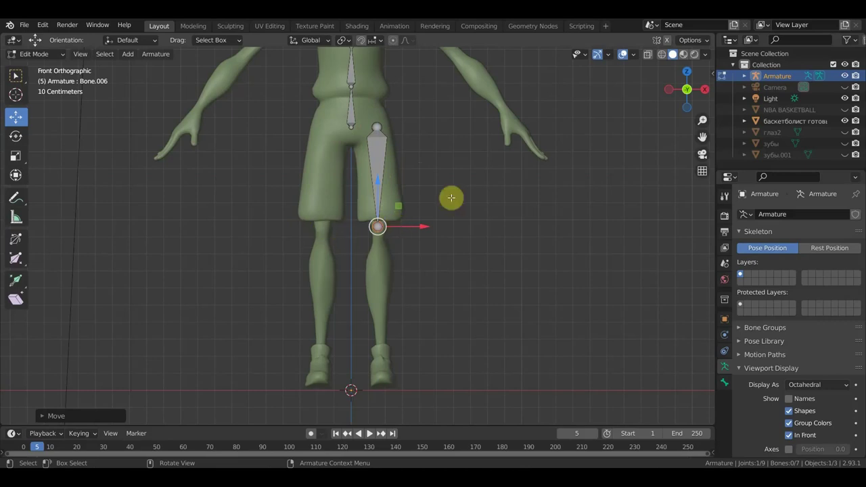
{"action": "middle_click_drag", "start_coordinate": [449, 184], "coordinate": [454, 280], "text": "shift"}
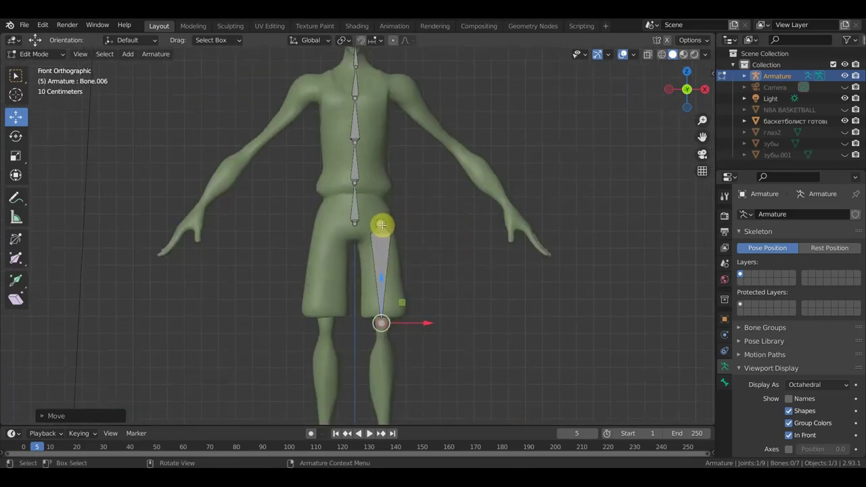
Step: Parent the thigh bone to the pelvis bone using Keep Offset
{"action": "left_click", "coordinate": [383, 252]}
{"action": "left_click", "coordinate": [354, 214], "text": "shift"}
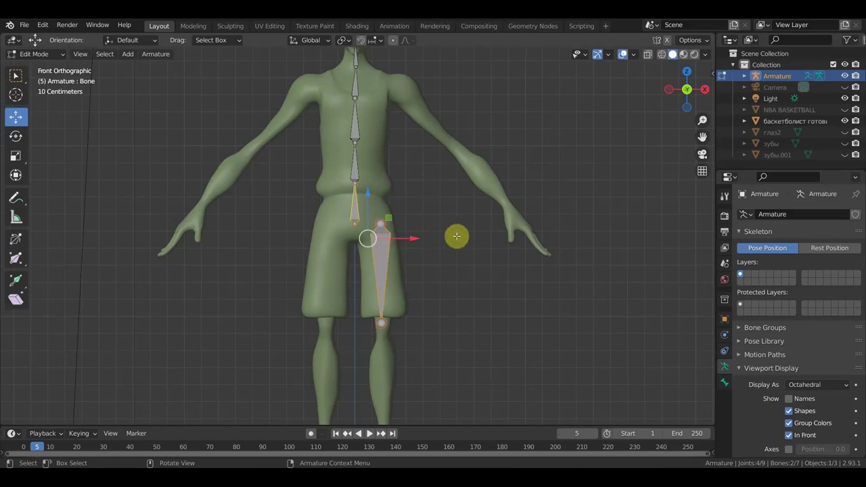
{"action": "key", "text": "ctrl+p"}
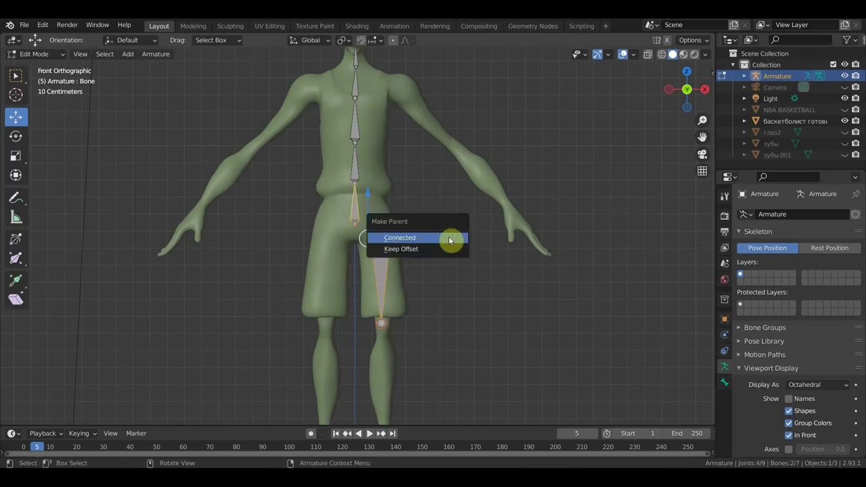
{"action": "left_click", "coordinate": [438, 252]}
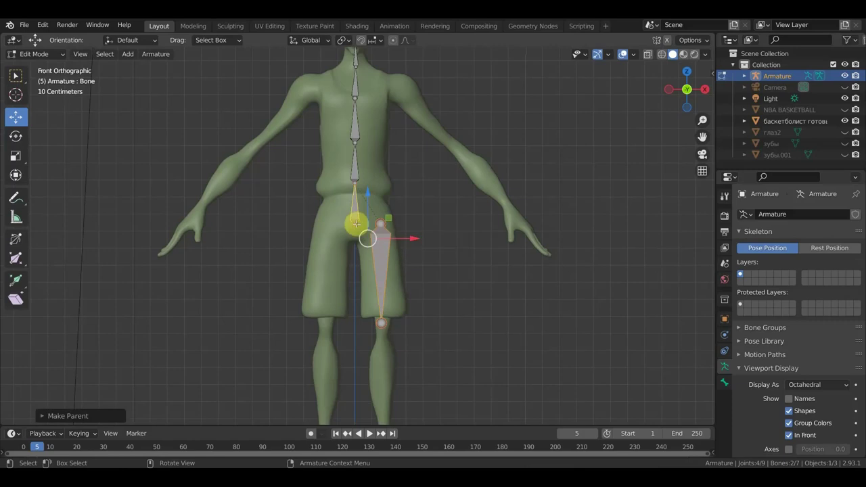
{"action": "left_click", "coordinate": [356, 224]}
{"action": "scroll", "coordinate": [365, 223], "scroll_direction": "up", "scroll_amount": 1}
{"action": "scroll", "coordinate": [376, 222], "scroll_direction": "up", "scroll_amount": 2}
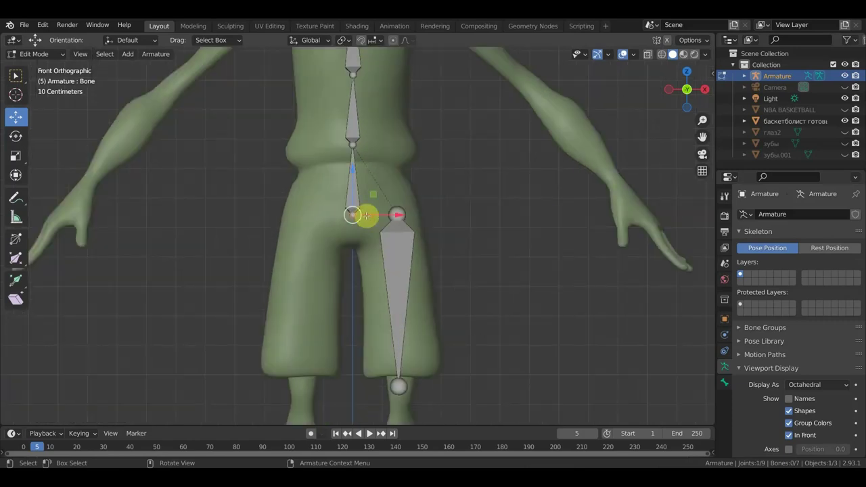
Step: Extrude a hip bone, clear its parent, and re-parent it to the pelvis bone with Keep Offset
{"action": "key", "text": "e"}
{"action": "left_click", "coordinate": [406, 172]}
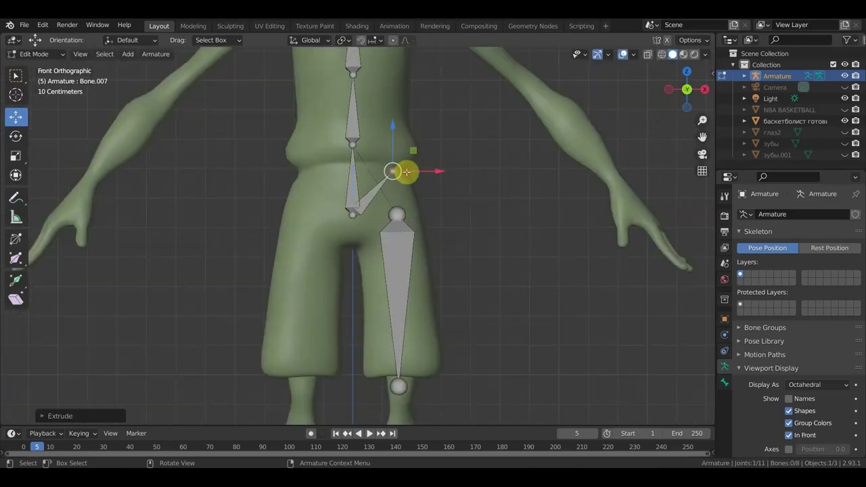
{"action": "left_click", "coordinate": [369, 196]}
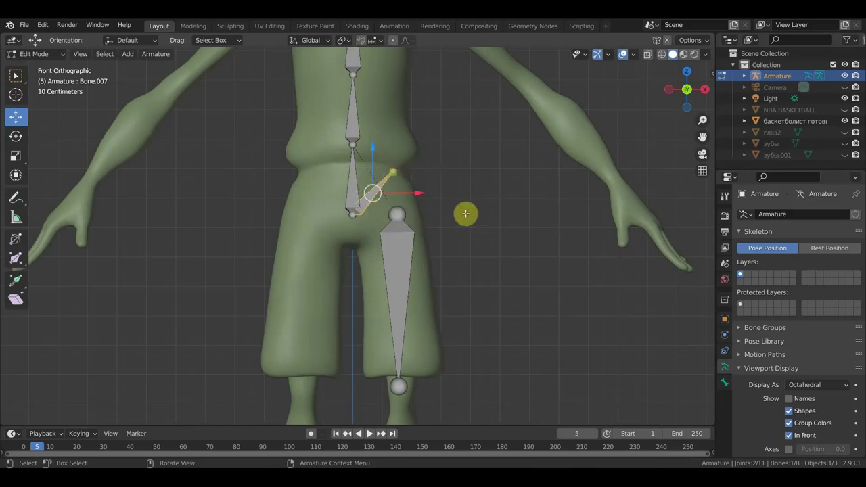
{"action": "key", "text": "alt+p"}
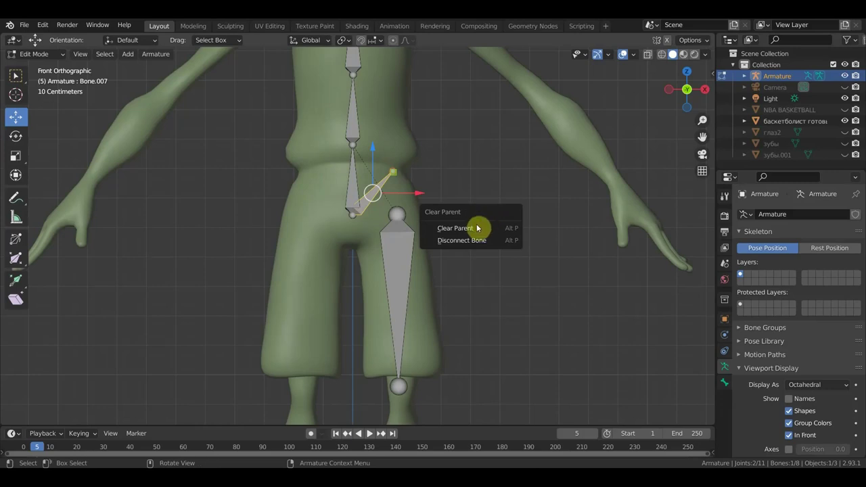
{"action": "left_click", "coordinate": [478, 228]}
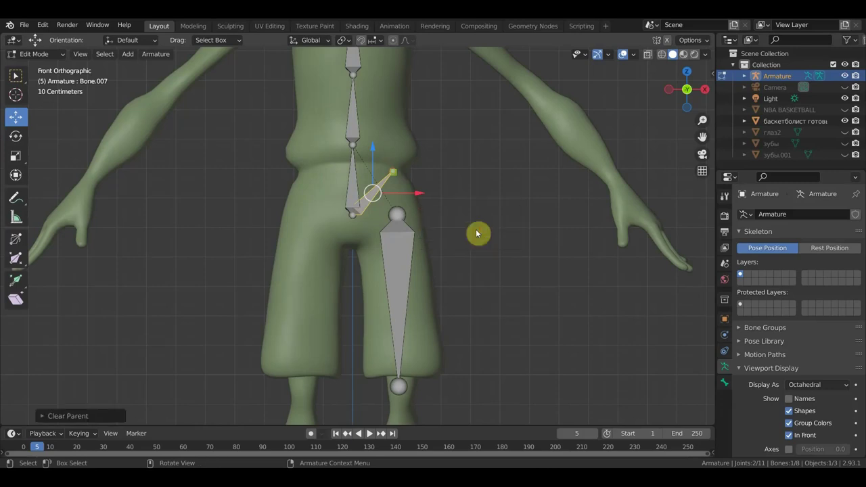
{"action": "left_click", "coordinate": [352, 189]}
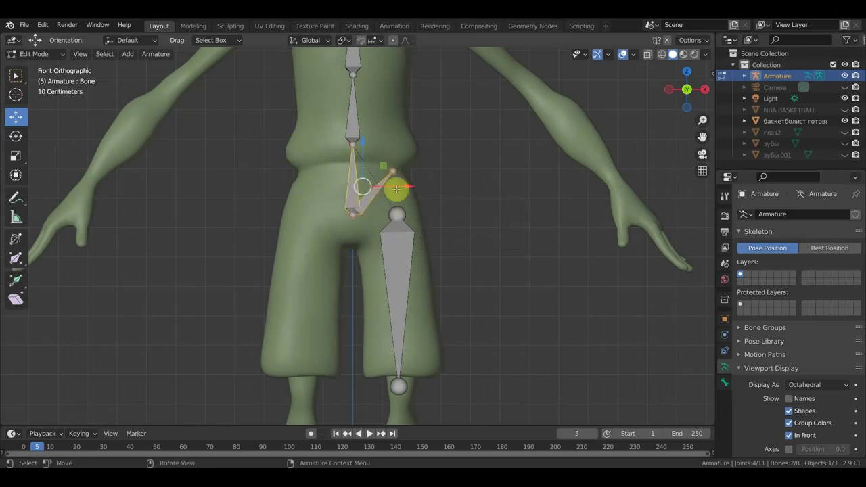
{"action": "key", "text": "ctrl+p"}
{"action": "left_click", "coordinate": [474, 205]}
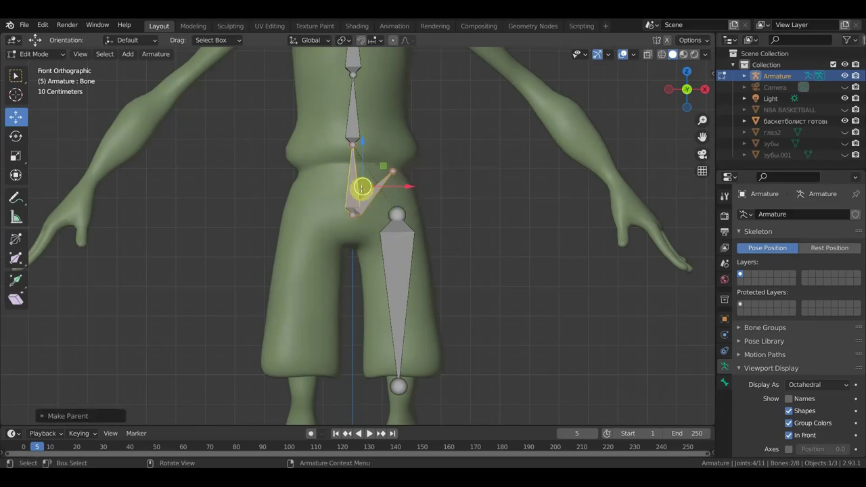
{"action": "scroll", "coordinate": [421, 274], "scroll_direction": "down", "scroll_amount": 5}
{"action": "scroll", "coordinate": [421, 275], "scroll_direction": "up", "scroll_amount": 2}
{"action": "middle_click_drag", "start_coordinate": [422, 274], "coordinate": [412, 99], "text": "shift"}
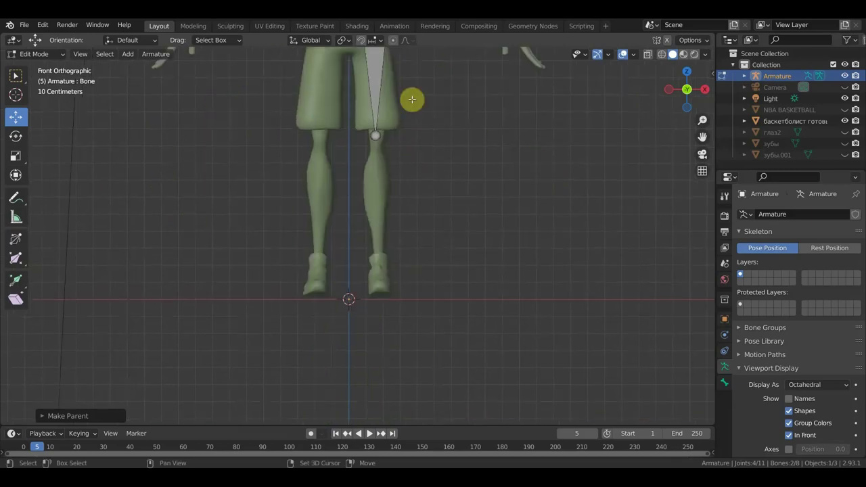
Step: In side view, extrude a shin bone to the ankle and a heel control bone, then clear its parent
{"action": "left_click", "coordinate": [376, 135]}
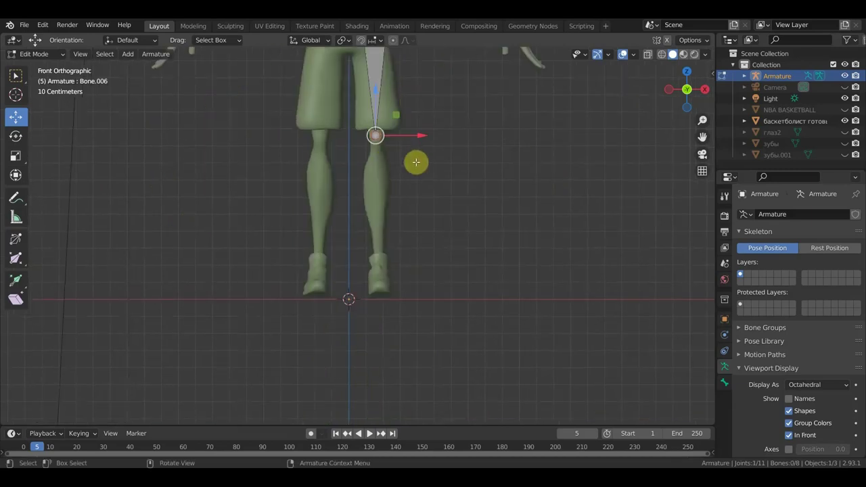
{"action": "key", "text": "KP_3"}
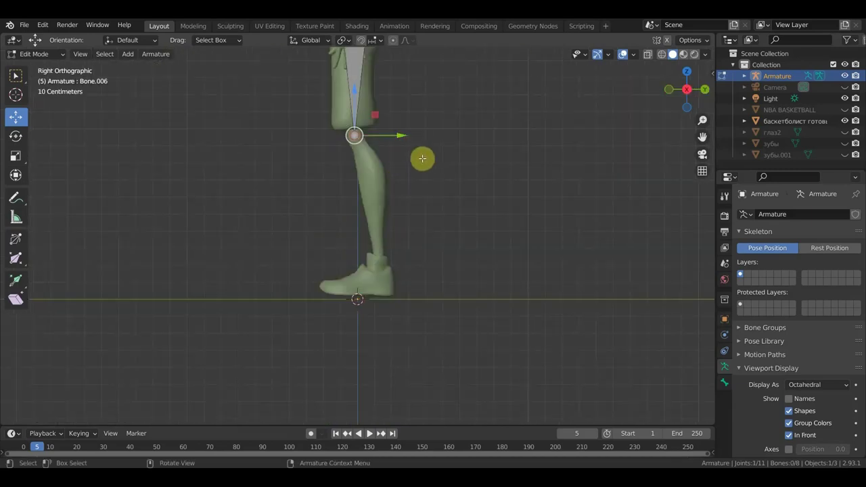
{"action": "scroll", "coordinate": [422, 158], "scroll_direction": "up", "scroll_amount": 2}
{"action": "middle_click_drag", "start_coordinate": [423, 161], "coordinate": [391, 221], "text": "shift"}
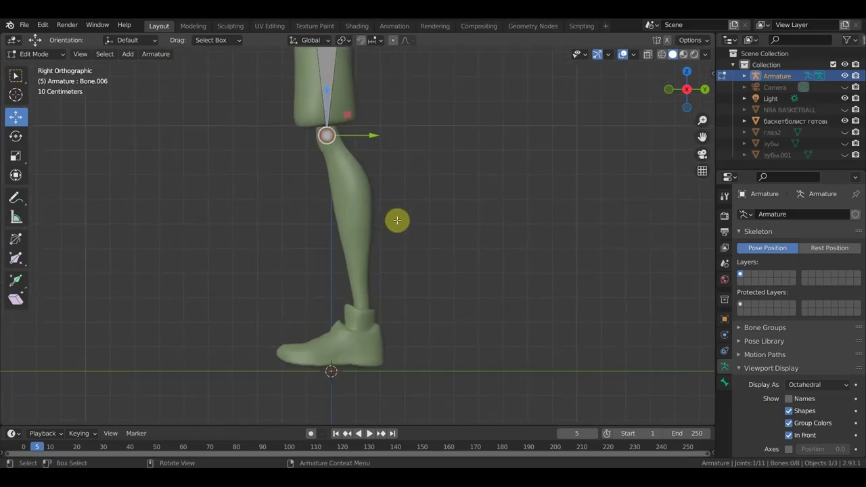
{"action": "key", "text": "e"}
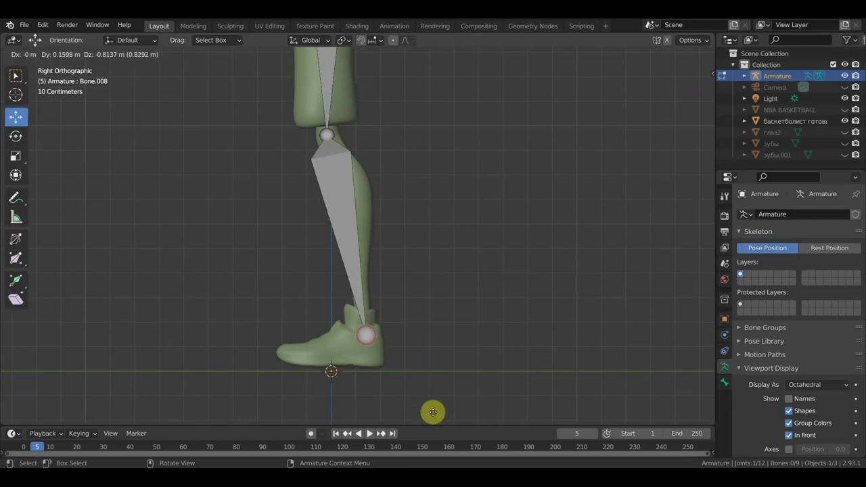
{"action": "left_click", "coordinate": [433, 412]}
{"action": "key", "text": "e"}
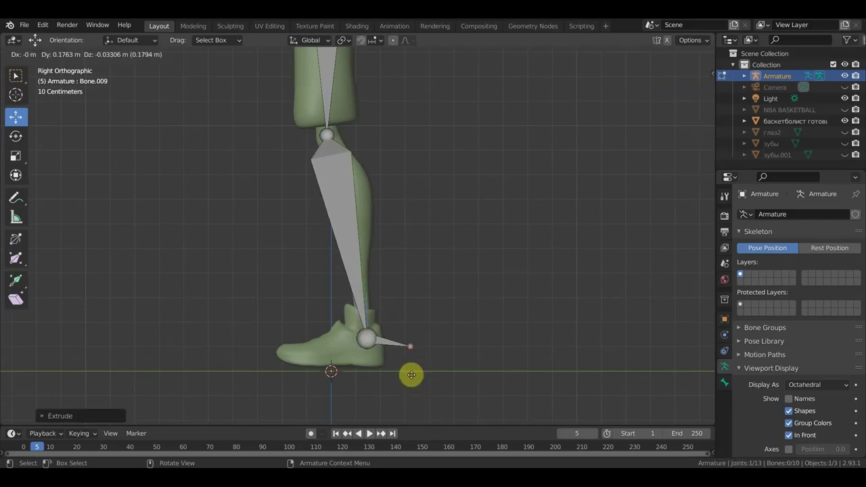
{"action": "left_click", "coordinate": [503, 378]}
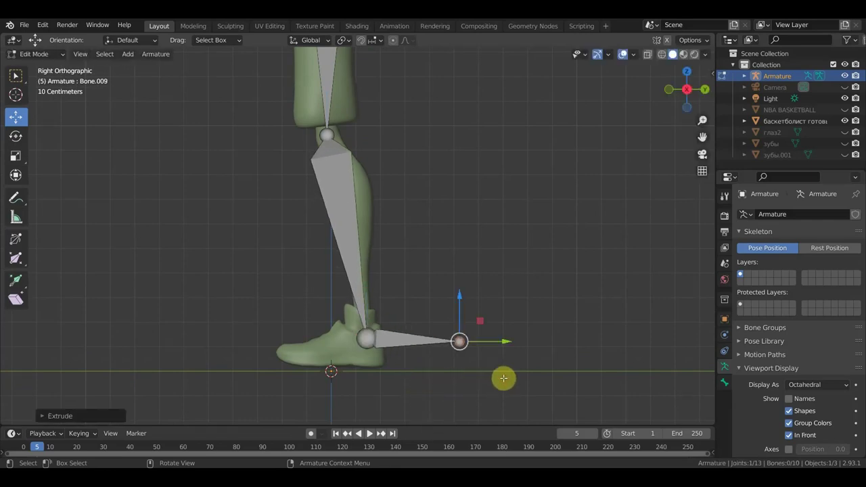
{"action": "left_click", "coordinate": [410, 340]}
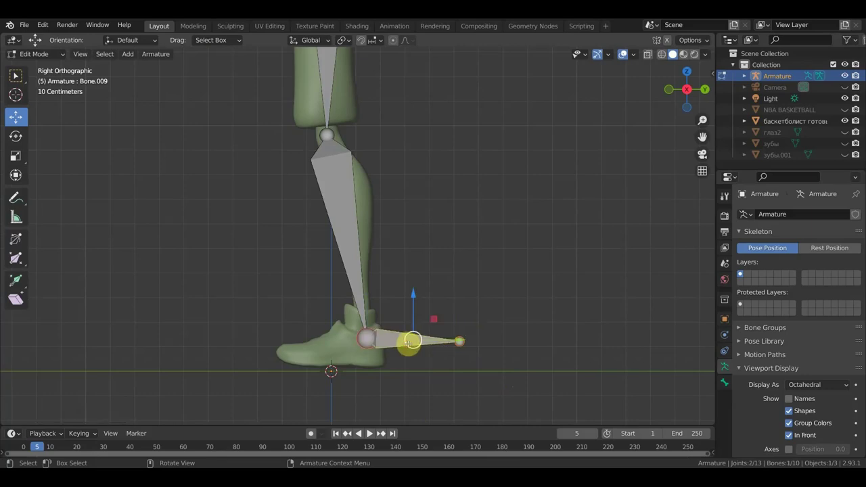
{"action": "key", "text": "alt+p"}
{"action": "left_click", "coordinate": [491, 309]}
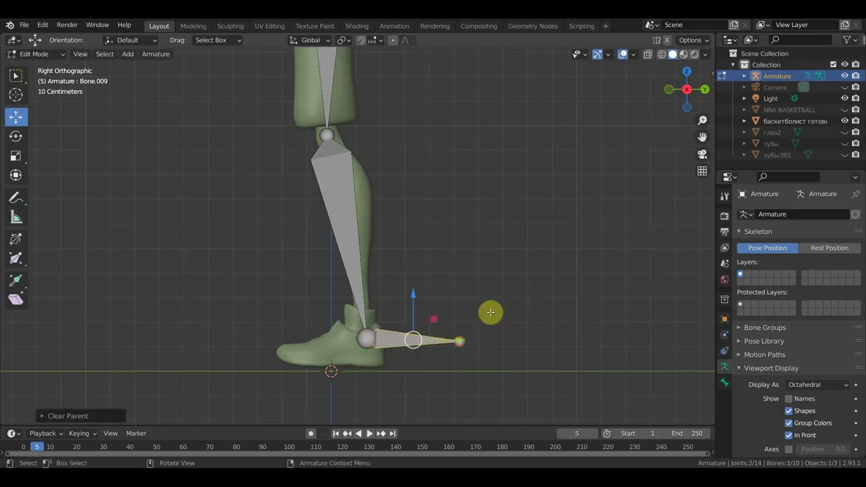
Step: Extrude foot and toe bones (Bone.010–011) from the ankle to the ball and the shoe tip
{"action": "left_click", "coordinate": [366, 339]}
{"action": "key", "text": "e"}
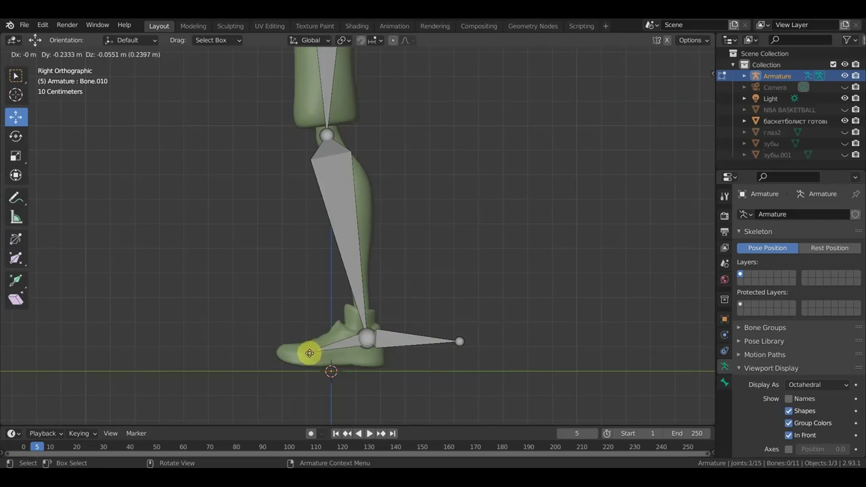
{"action": "left_click", "coordinate": [309, 353]}
{"action": "key", "text": "e"}
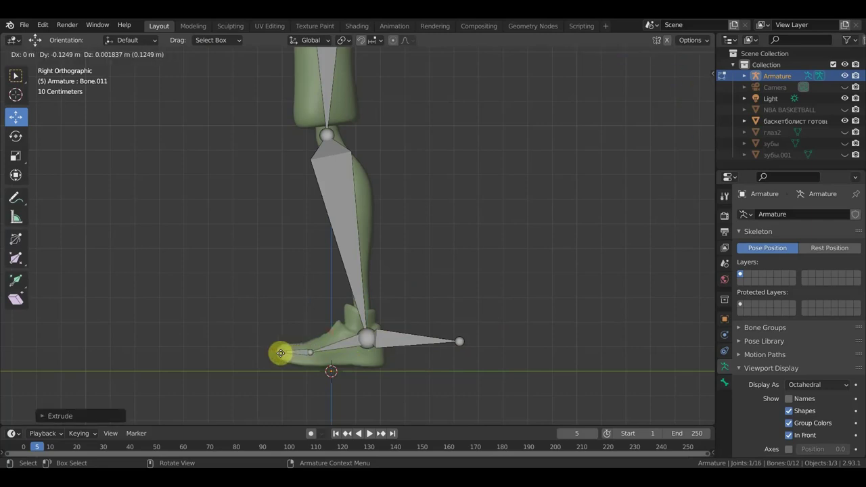
{"action": "left_click", "coordinate": [276, 351]}
{"action": "mouse_move", "coordinate": [359, 340]}
{"action": "middle_mouse_down"}
{"action": "mouse_move", "coordinate": [532, 353]}
{"action": "mouse_move", "coordinate": [528, 364]}
{"action": "middle_mouse_up"}
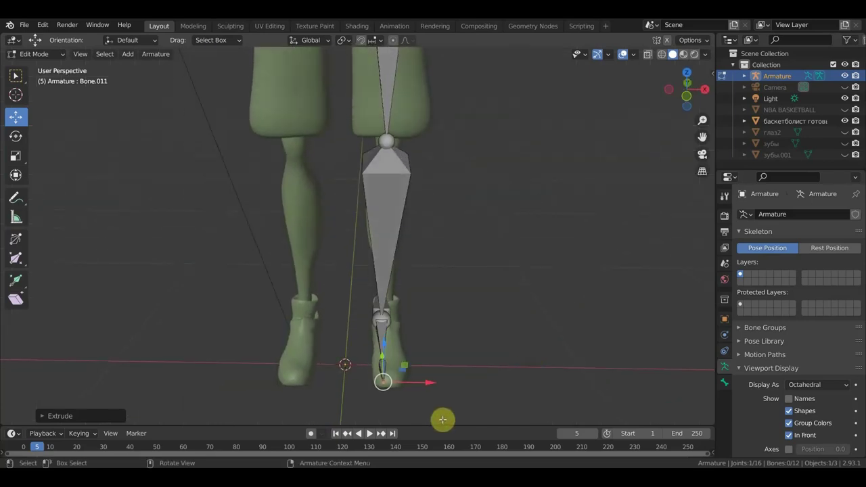
Step: Move the foot, toe and heel control bones sideways to sit centred over the right foot
{"action": "key", "text": "b"}
{"action": "left_click_drag", "start_coordinate": [447, 421], "coordinate": [347, 302]}
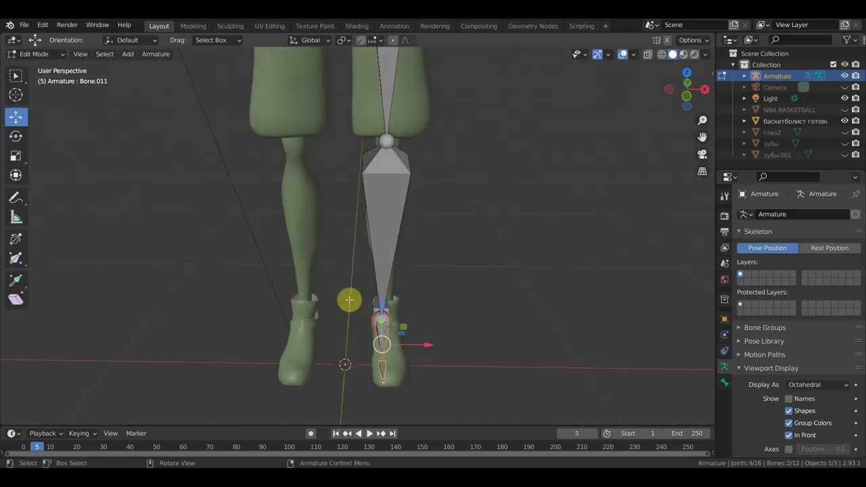
{"action": "middle_click_drag", "start_coordinate": [400, 317], "coordinate": [397, 338]}
{"action": "left_click", "coordinate": [409, 334], "text": "shift"}
{"action": "key", "text": "KP_1"}
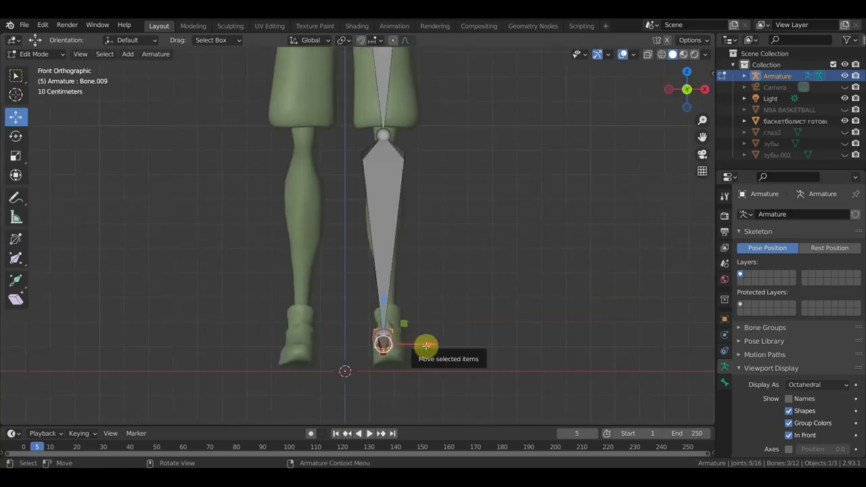
{"action": "key", "text": "g"}
{"action": "left_click", "coordinate": [431, 345]}
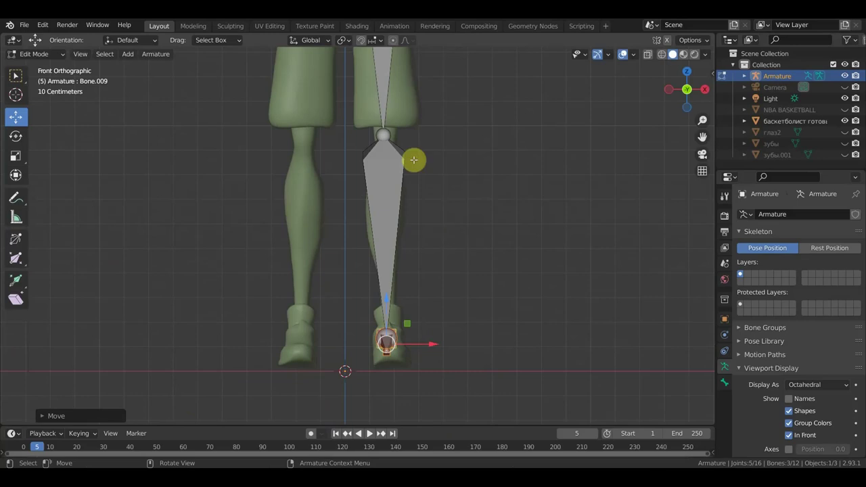
Step: Shift the knee joint sideways so the thigh and shin bones are centred in the leg
{"action": "left_click", "coordinate": [381, 135]}
{"action": "left_click_drag", "start_coordinate": [422, 135], "coordinate": [432, 135]}
{"action": "scroll", "coordinate": [448, 166], "scroll_direction": "down", "scroll_amount": 2}
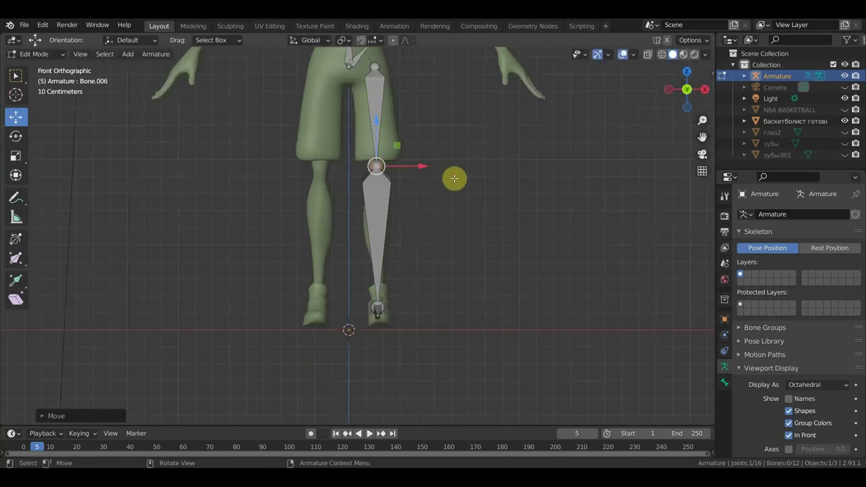
{"action": "middle_click_drag", "start_coordinate": [453, 177], "coordinate": [451, 293], "text": "shift"}
{"action": "mouse_move", "coordinate": [386, 364]}
{"action": "middle_mouse_down"}
{"action": "mouse_move", "coordinate": [368, 325]}
{"action": "mouse_move", "coordinate": [311, 318]}
{"action": "mouse_move", "coordinate": [438, 314]}
{"action": "mouse_move", "coordinate": [329, 307]}
{"action": "mouse_move", "coordinate": [335, 314]}
{"action": "middle_mouse_up"}
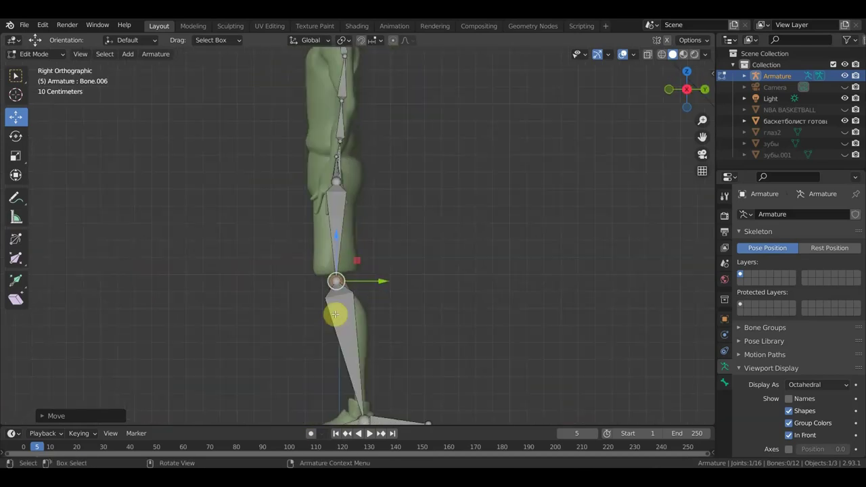
{"action": "middle_click_drag", "start_coordinate": [402, 323], "coordinate": [453, 245], "text": "shift"}
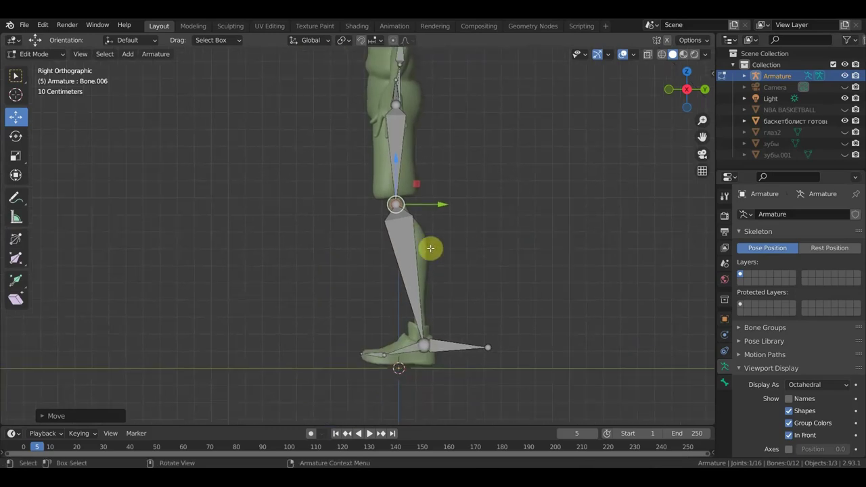
Step: Extrude a small knee bone, clear its parent, move it in front of the knee and shrink it
{"action": "key", "text": "e"}
{"action": "left_click", "coordinate": [385, 234]}
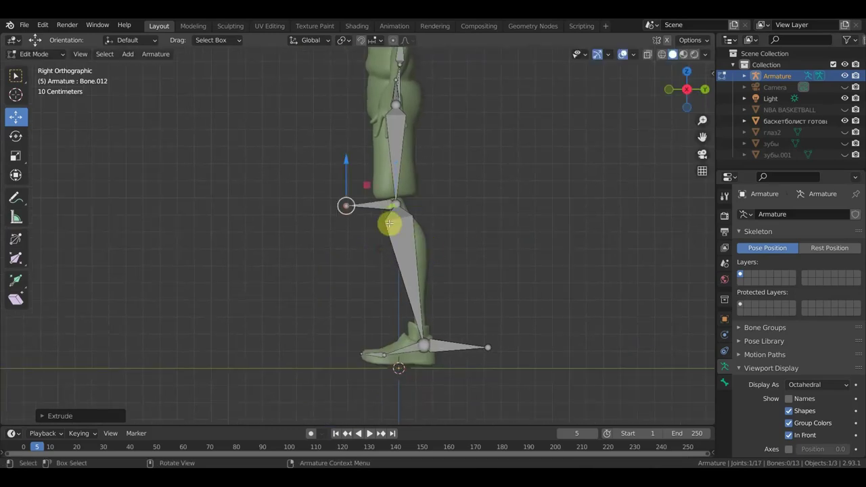
{"action": "scroll", "coordinate": [419, 227], "scroll_direction": "up", "scroll_amount": 2}
{"action": "scroll", "coordinate": [447, 231], "scroll_direction": "up", "scroll_amount": 2}
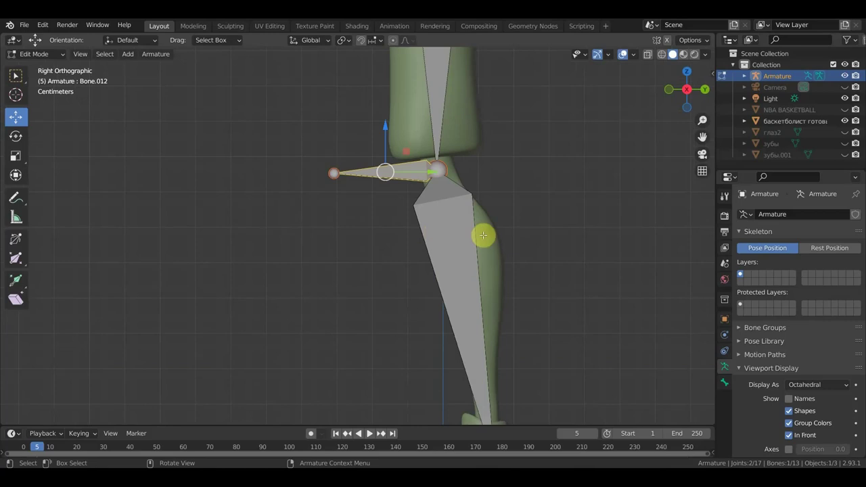
{"action": "key", "text": "alt+p"}
{"action": "left_click", "coordinate": [524, 239]}
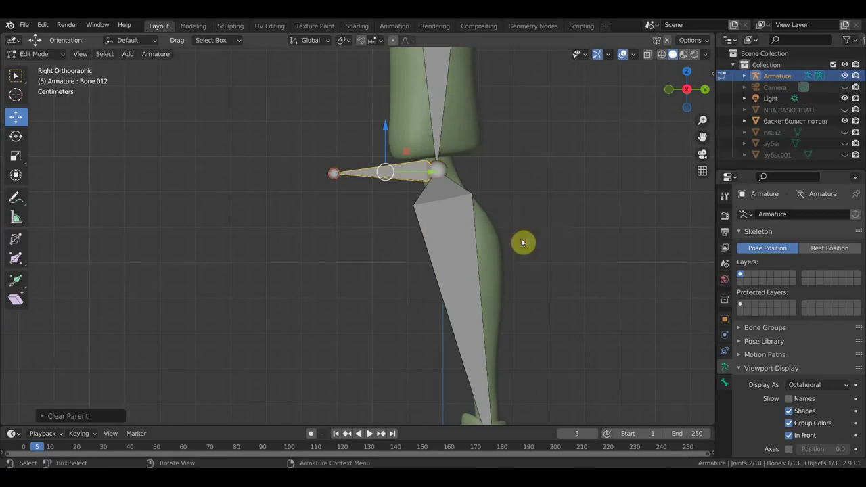
{"action": "left_click_drag", "start_coordinate": [431, 170], "coordinate": [280, 180]}
{"action": "scroll", "coordinate": [363, 239], "scroll_direction": "down", "scroll_amount": 4}
{"action": "middle_click_drag", "start_coordinate": [438, 252], "coordinate": [305, 284], "text": "shift"}
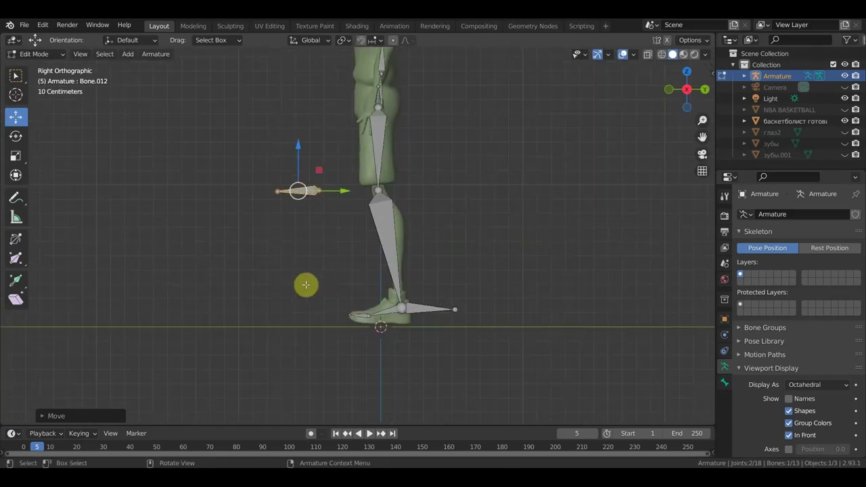
{"action": "key", "text": "s"}
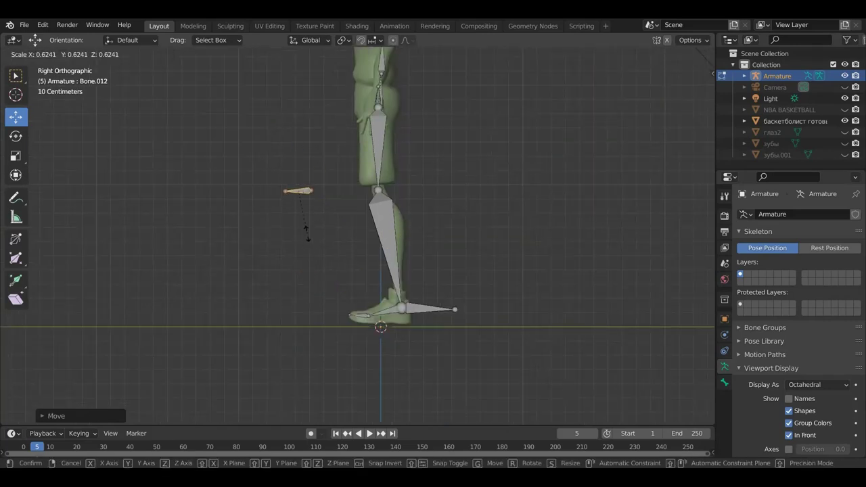
{"action": "left_click", "coordinate": [306, 231]}
Step: Parent the small knee bone Bone.012 to foot bone Bone.010 with Keep Offset
{"action": "scroll", "coordinate": [402, 291], "scroll_direction": "up", "scroll_amount": 3}
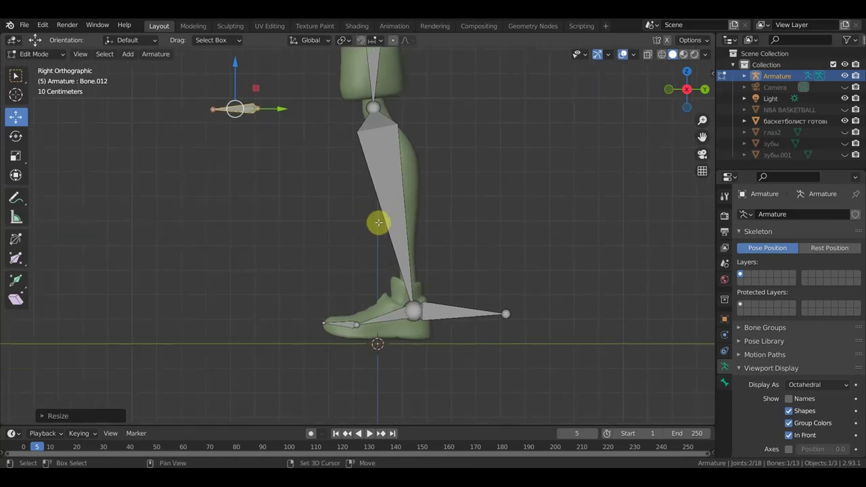
{"action": "left_click", "coordinate": [387, 318], "text": "shift"}
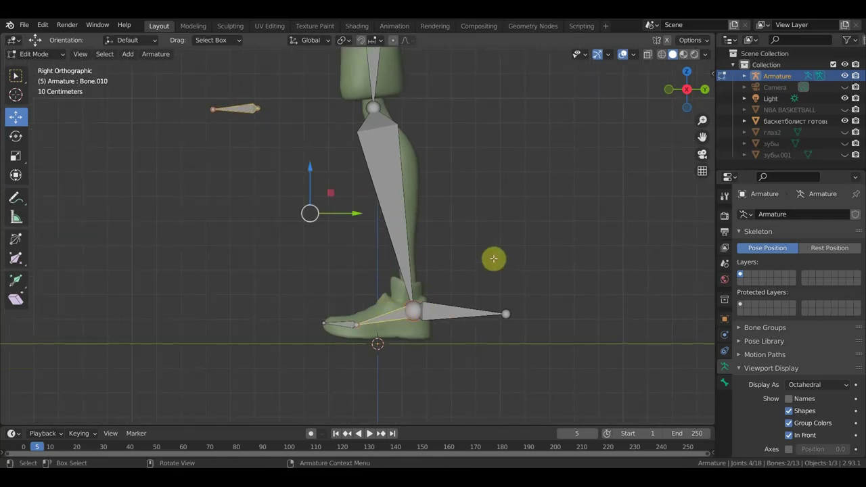
{"action": "key", "text": "ctrl+p"}
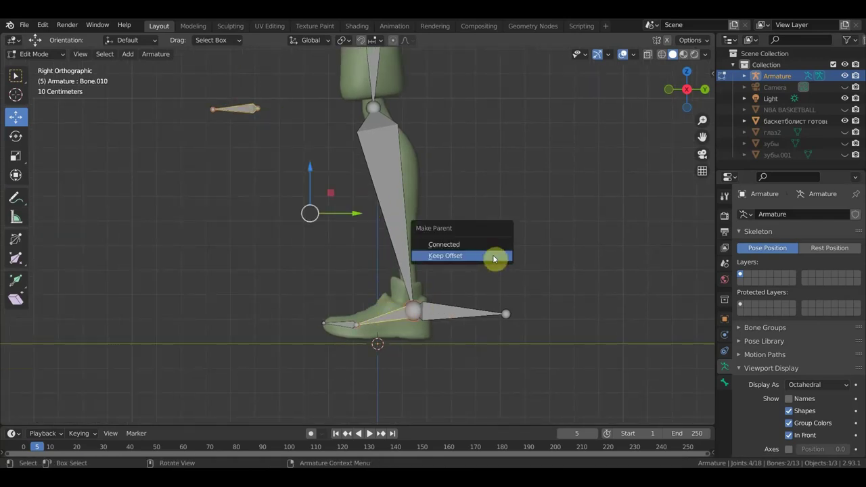
{"action": "left_click", "coordinate": [493, 256]}
{"action": "scroll", "coordinate": [491, 248], "scroll_direction": "down", "scroll_amount": 2}
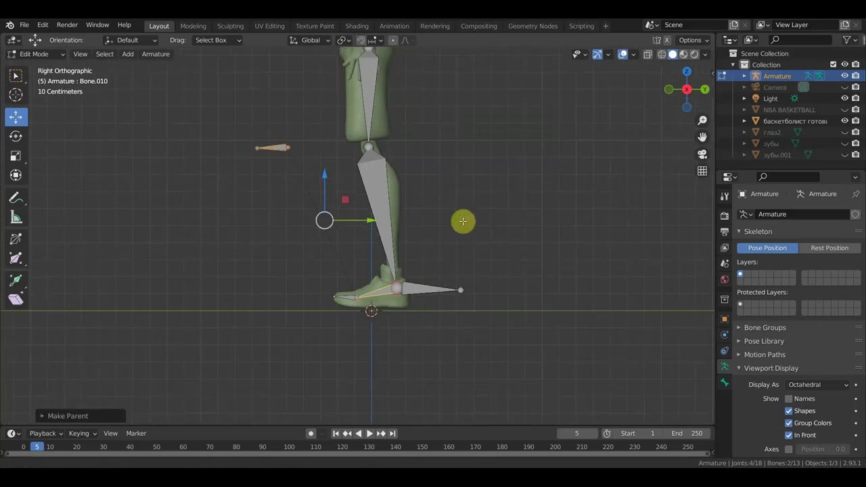
{"action": "scroll", "coordinate": [464, 222], "scroll_direction": "up", "scroll_amount": 5, "text": "shift"}
{"action": "mouse_move", "coordinate": [472, 264]}
{"action": "middle_mouse_down", "text": "shift"}
{"action": "mouse_move", "coordinate": [561, 309]}
{"action": "mouse_move", "coordinate": [467, 313]}
{"action": "mouse_move", "coordinate": [570, 310]}
{"action": "middle_mouse_up", "text": "shift"}
{"action": "key", "text": "KP_1"}
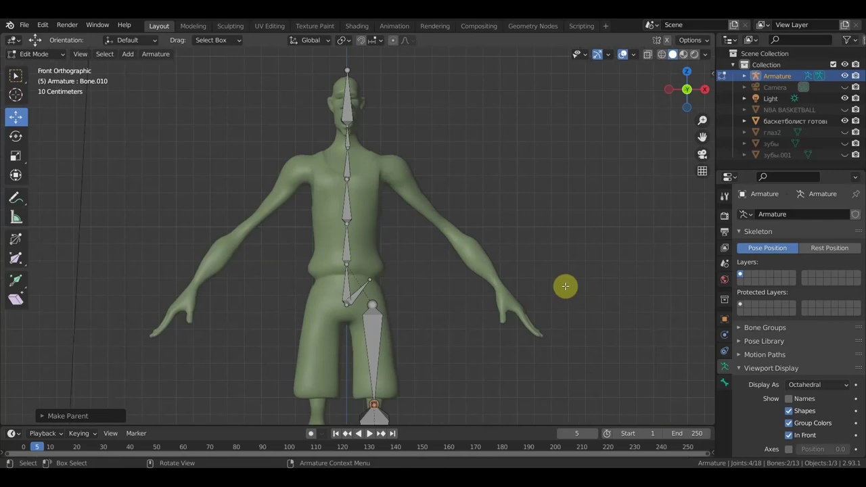
Step: Extrude a new bone, Bone.013, from the neck joint and clear its parent
{"action": "left_click", "coordinate": [347, 148]}
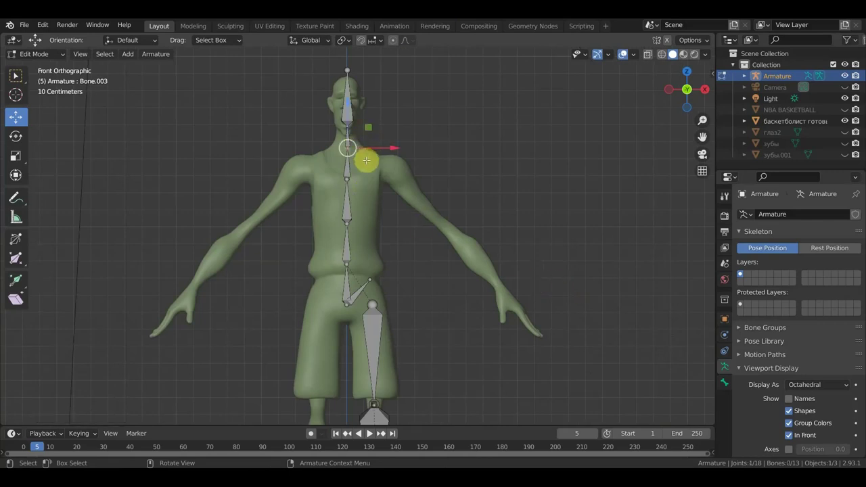
{"action": "key", "text": "e"}
{"action": "left_click", "coordinate": [395, 168]}
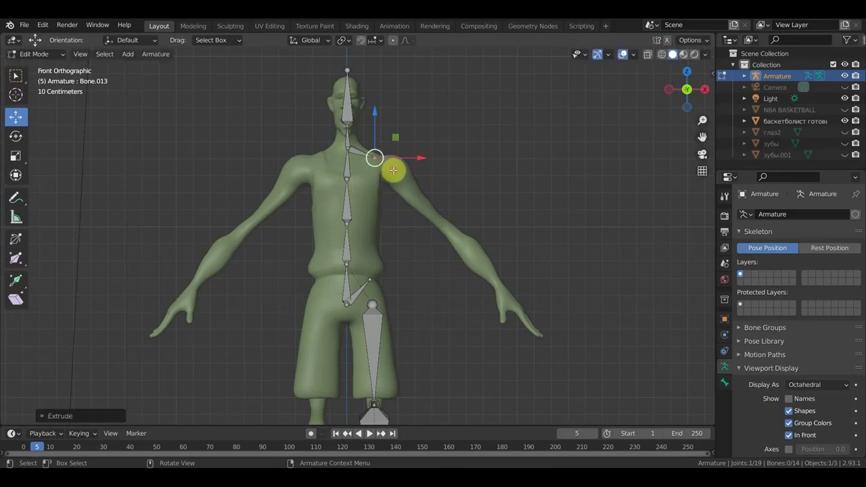
{"action": "left_click", "coordinate": [359, 151]}
{"action": "scroll", "coordinate": [429, 155], "scroll_direction": "up", "scroll_amount": 4}
{"action": "scroll", "coordinate": [429, 155], "scroll_direction": "down", "scroll_amount": 1}
{"action": "middle_click_drag", "start_coordinate": [429, 155], "coordinate": [435, 267], "text": "shift"}
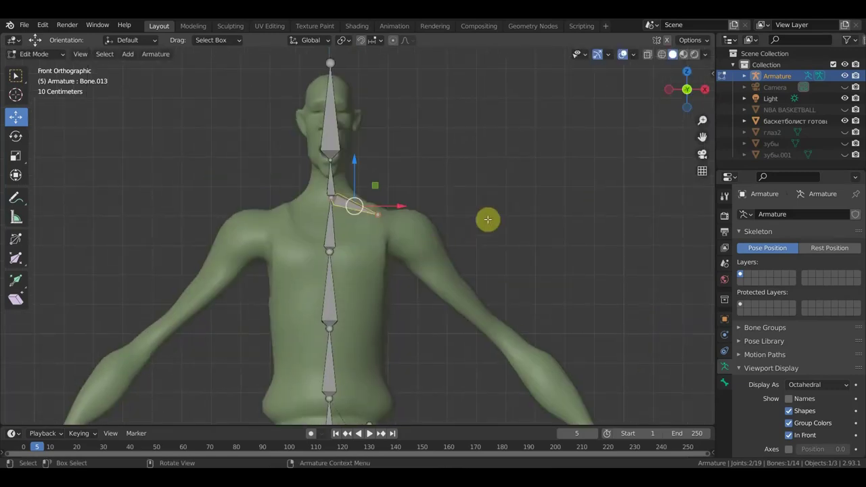
{"action": "key", "text": "alt+p"}
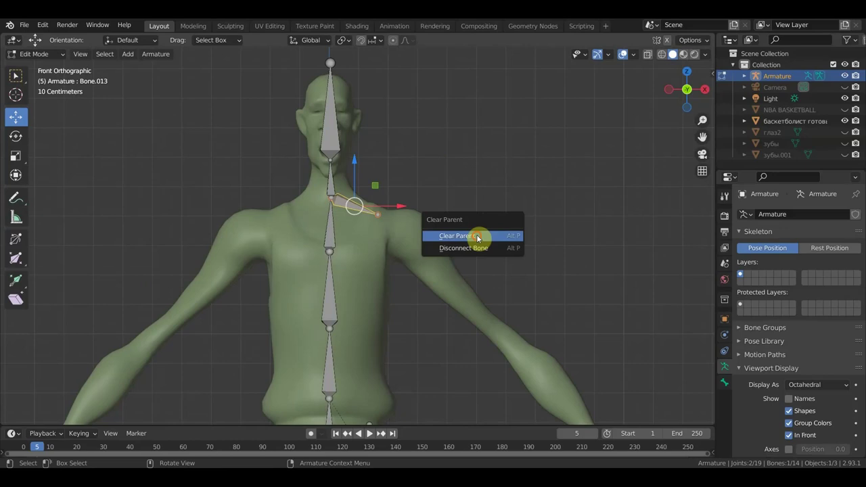
{"action": "left_click", "coordinate": [482, 234]}
Step: Move and rotate Bone.013 so it lies along the right-hand shoulder
{"action": "key", "text": "g"}
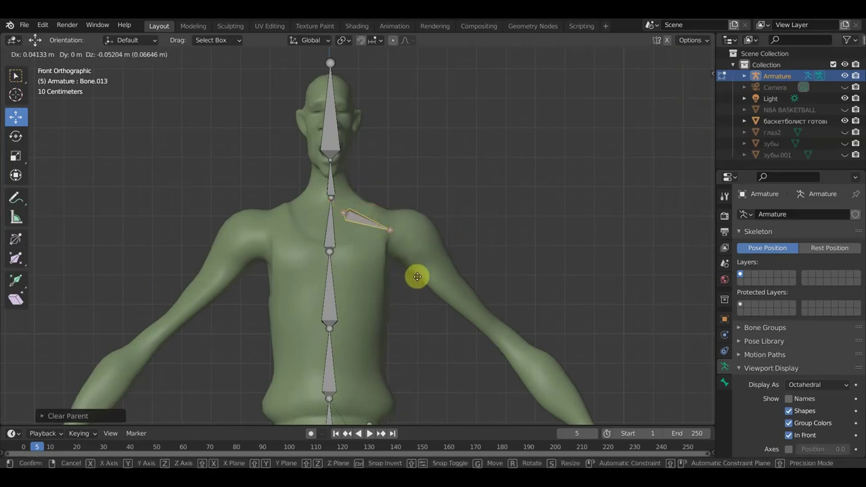
{"action": "left_click", "coordinate": [414, 278]}
{"action": "key", "text": "r"}
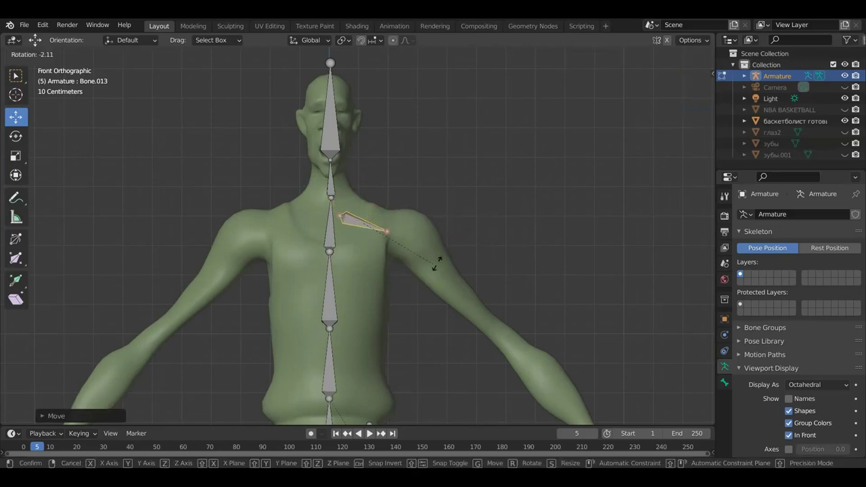
{"action": "left_click", "coordinate": [441, 248]}
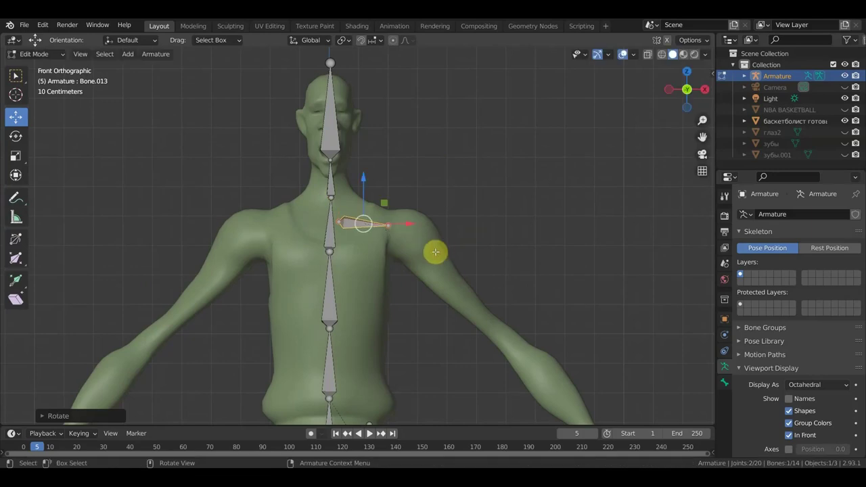
{"action": "key", "text": "r"}
{"action": "right_click", "coordinate": [435, 265]}
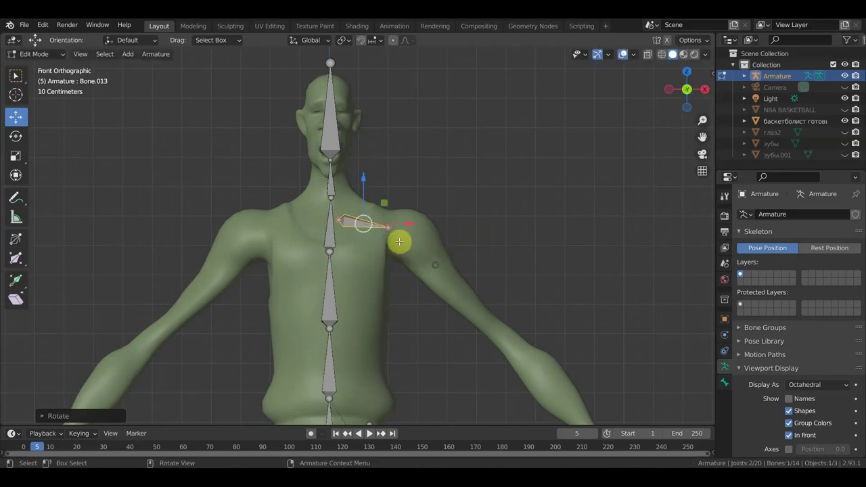
Step: Parent the collarbone to spine bone Bone.003 with Keep Offset
{"action": "left_click", "coordinate": [329, 228]}
{"action": "left_click", "coordinate": [328, 230], "text": "shift"}
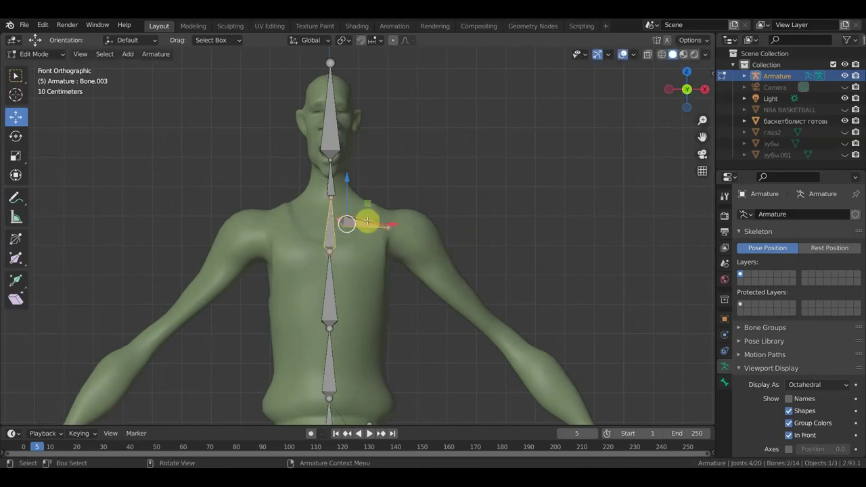
{"action": "key", "text": "ctrl+p"}
{"action": "left_click", "coordinate": [427, 158]}
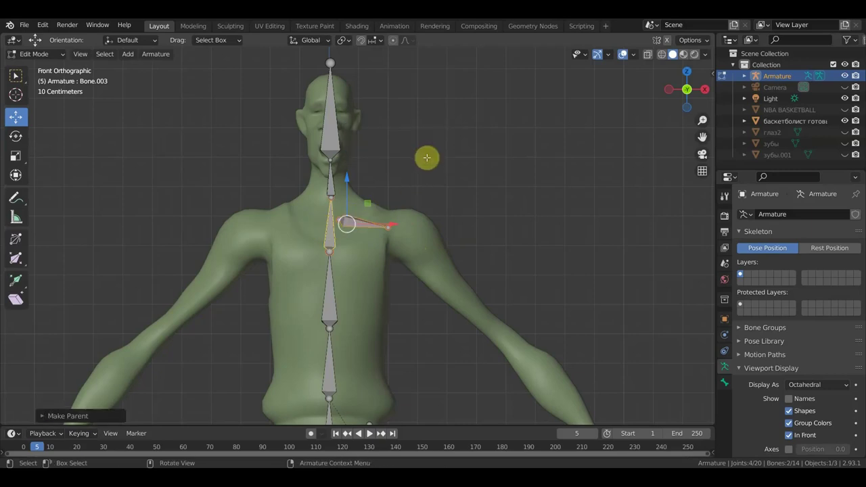
{"action": "middle_click_drag", "start_coordinate": [454, 189], "coordinate": [383, 131], "text": "shift"}
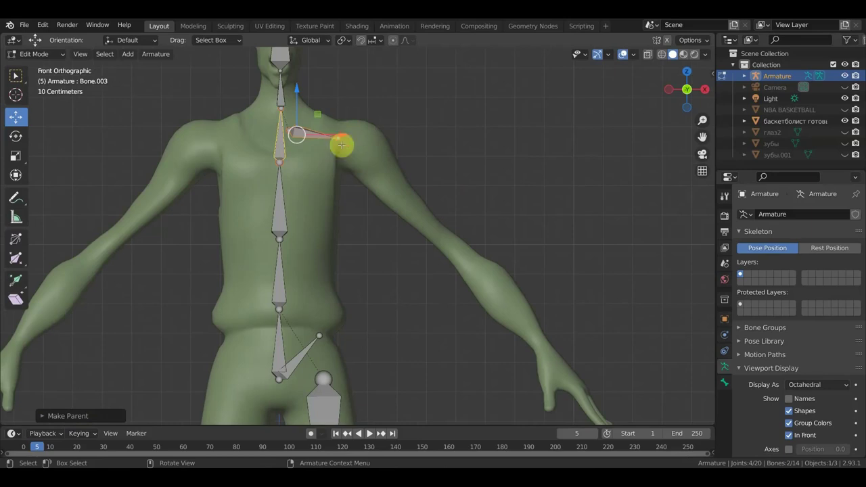
{"action": "left_click", "coordinate": [339, 139]}
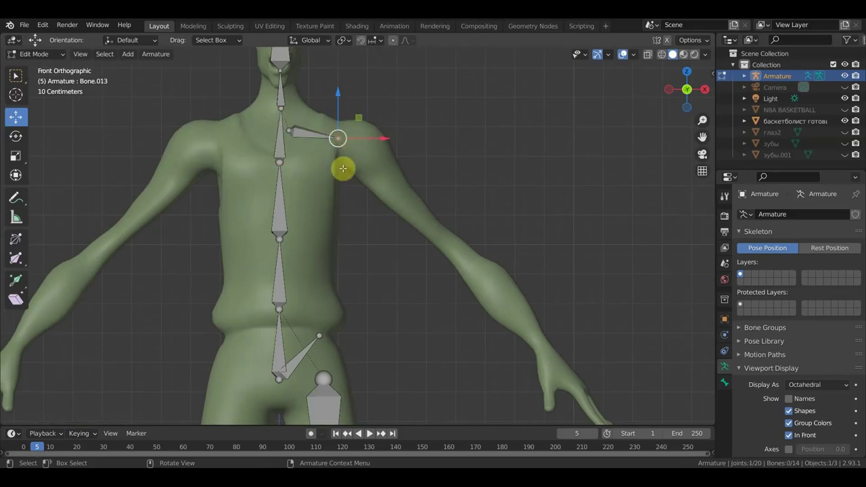
Step: Extrude an upper-arm bone from the shoulder to the elbow, adjusting the elbow in top view
{"action": "key", "text": "e"}
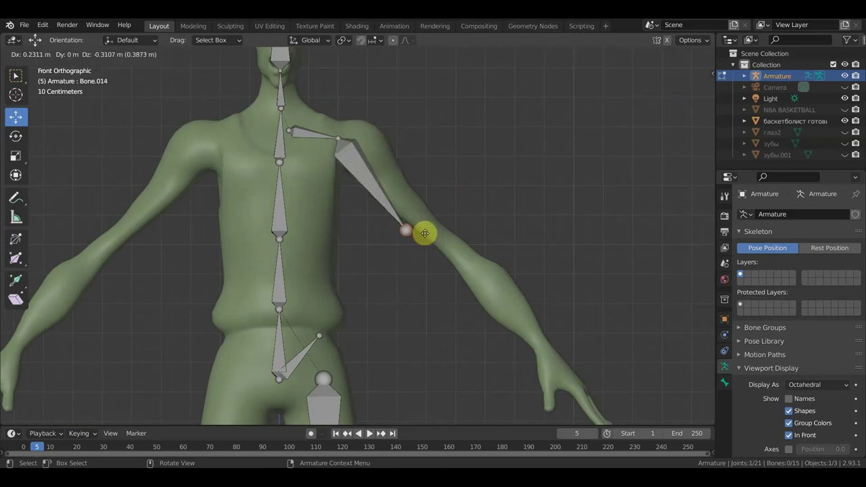
{"action": "left_click", "coordinate": [468, 253]}
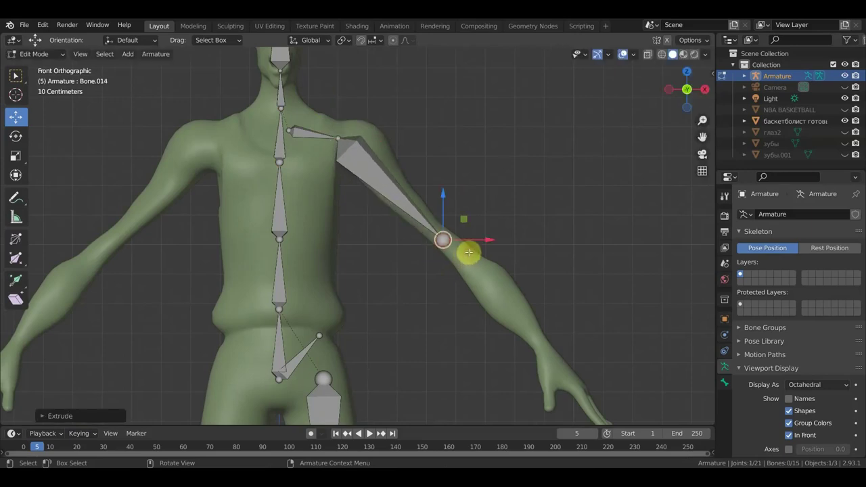
{"action": "key", "text": "KP_7"}
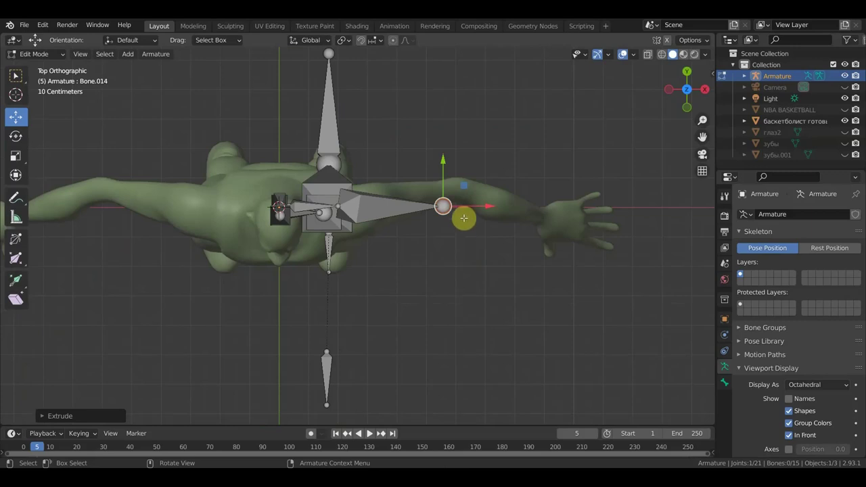
{"action": "key", "text": "g"}
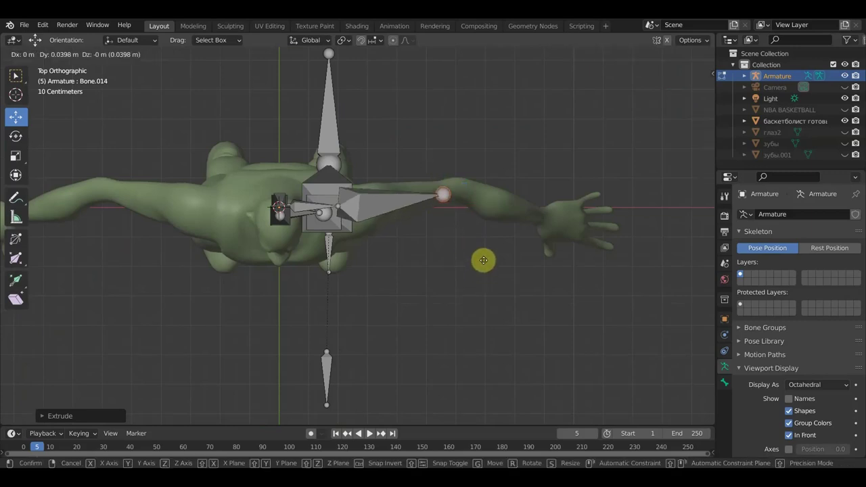
{"action": "left_click", "coordinate": [488, 252]}
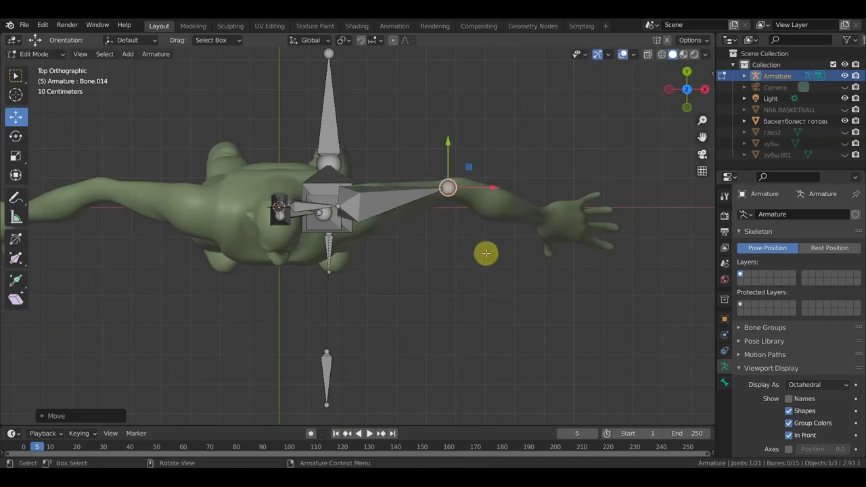
{"action": "key", "text": "KP_1"}
{"action": "scroll", "coordinate": [489, 253], "scroll_direction": "down", "scroll_amount": 2}
{"action": "scroll", "coordinate": [460, 262], "scroll_direction": "down", "scroll_amount": 2}
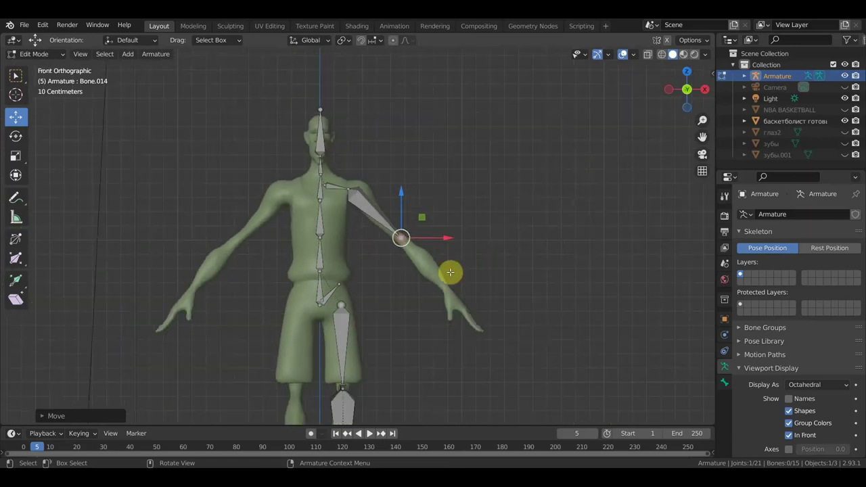
Step: Extrude a forearm bone to the wrist, nudge the wrist joint, and start a hand bone
{"action": "key", "text": "e"}
{"action": "right_click", "coordinate": [469, 322]}
{"action": "key", "text": "KP_7"}
{"action": "scroll", "coordinate": [470, 261], "scroll_direction": "up", "scroll_amount": 2}
{"action": "scroll", "coordinate": [474, 254], "scroll_direction": "up", "scroll_amount": 2}
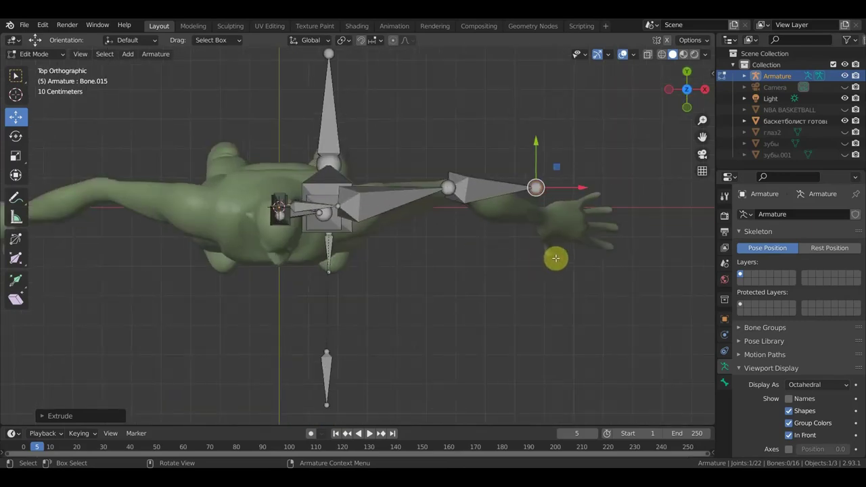
{"action": "key", "text": "g"}
{"action": "left_click", "coordinate": [554, 286]}
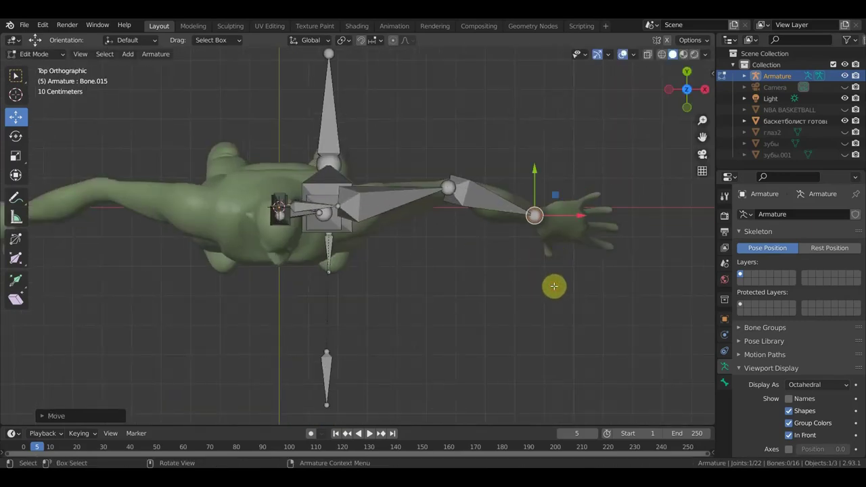
{"action": "mouse_move", "coordinate": [466, 264]}
{"action": "middle_mouse_down"}
{"action": "mouse_move", "coordinate": [442, 158]}
{"action": "mouse_move", "coordinate": [481, 224]}
{"action": "mouse_move", "coordinate": [417, 197]}
{"action": "middle_mouse_up"}
{"action": "middle_click_drag", "start_coordinate": [470, 251], "coordinate": [392, 190], "text": "shift"}
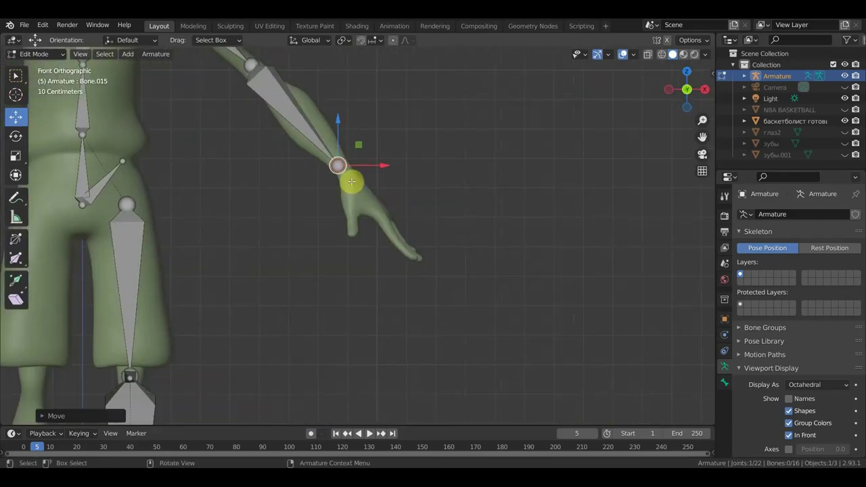
{"action": "left_click_drag", "start_coordinate": [351, 181], "coordinate": [356, 185]}
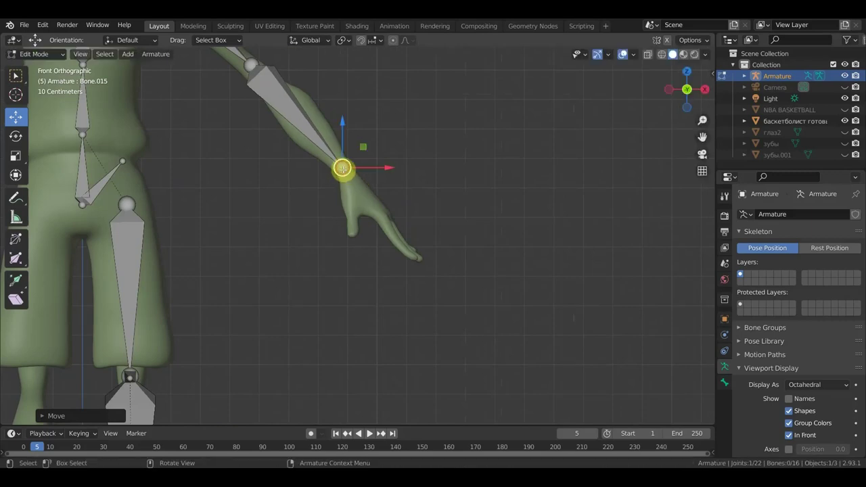
{"action": "key", "text": "e"}
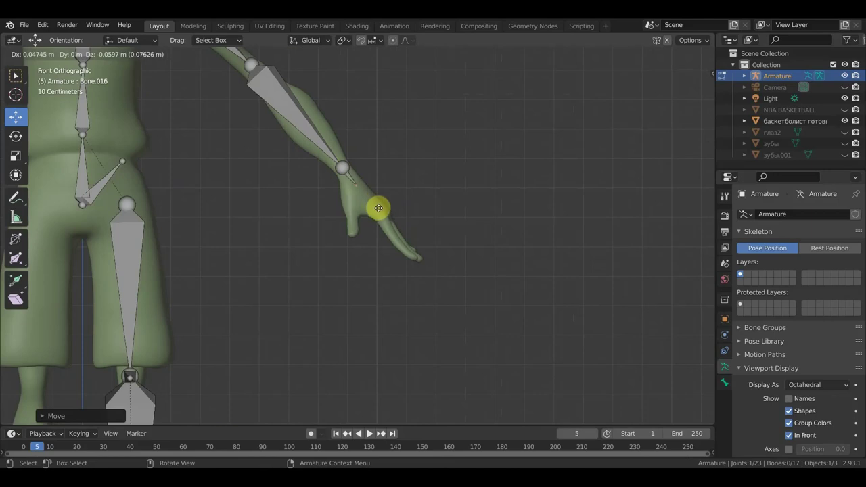
Step: Place the hand bone's tip on the back of the hand
{"action": "left_click", "coordinate": [378, 207]}
{"action": "mouse_move", "coordinate": [379, 218]}
{"action": "middle_mouse_down"}
{"action": "mouse_move", "coordinate": [322, 263]}
{"action": "mouse_move", "coordinate": [272, 278]}
{"action": "middle_mouse_up"}
{"action": "scroll", "coordinate": [459, 229], "scroll_direction": "up", "scroll_amount": 4}
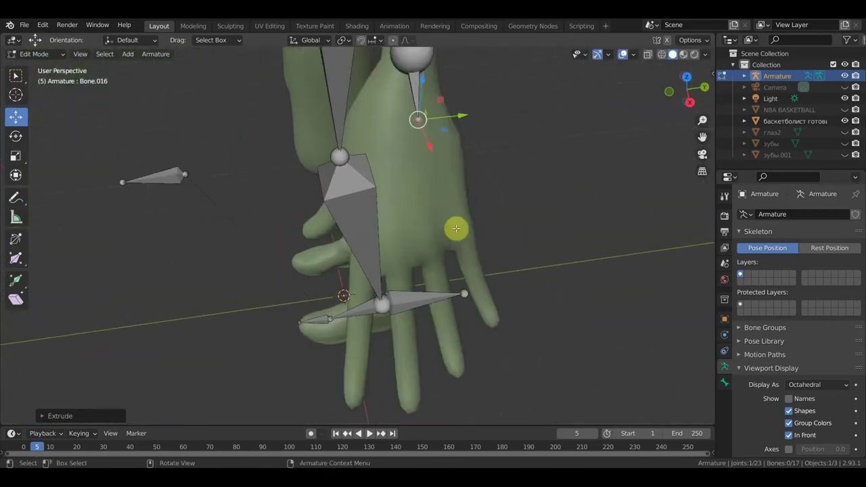
{"action": "key", "text": "g"}
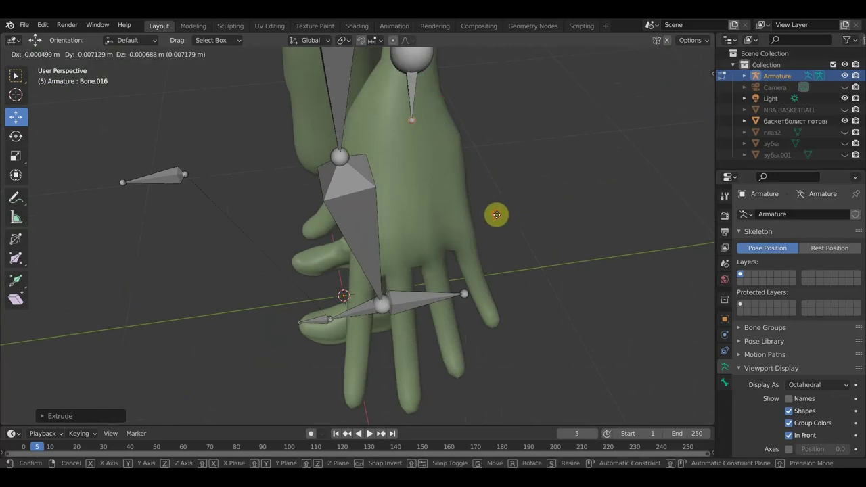
{"action": "left_click", "coordinate": [496, 215]}
{"action": "scroll", "coordinate": [438, 248], "scroll_direction": "down", "scroll_amount": 1}
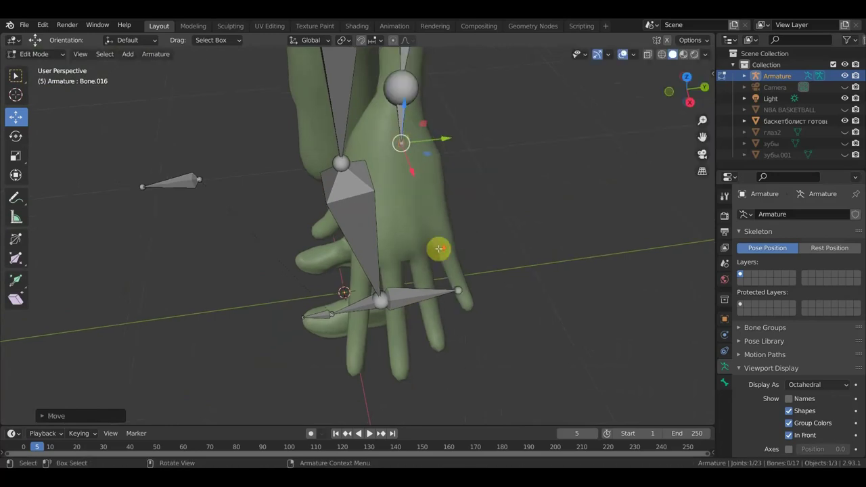
{"action": "mouse_move", "coordinate": [446, 211]}
{"action": "middle_mouse_down"}
{"action": "mouse_move", "coordinate": [406, 228]}
{"action": "mouse_move", "coordinate": [352, 217]}
{"action": "mouse_move", "coordinate": [395, 241]}
{"action": "mouse_move", "coordinate": [415, 225]}
{"action": "mouse_move", "coordinate": [459, 216]}
{"action": "middle_mouse_up"}
{"action": "mouse_move", "coordinate": [489, 209]}
{"action": "middle_mouse_down"}
{"action": "mouse_move", "coordinate": [514, 203]}
{"action": "mouse_move", "coordinate": [427, 222]}
{"action": "middle_mouse_up"}
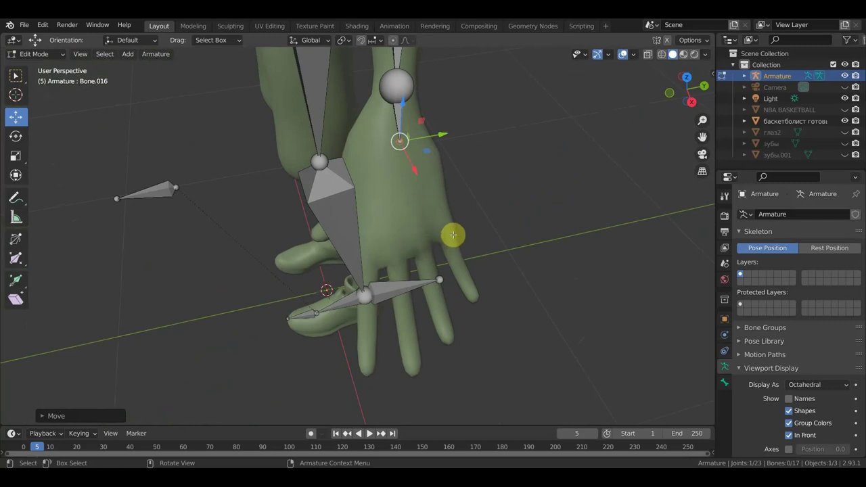
Step: Extrude a fan of bones from the hand bone's base out to four knuckles and the thumb
{"action": "key", "text": "e"}
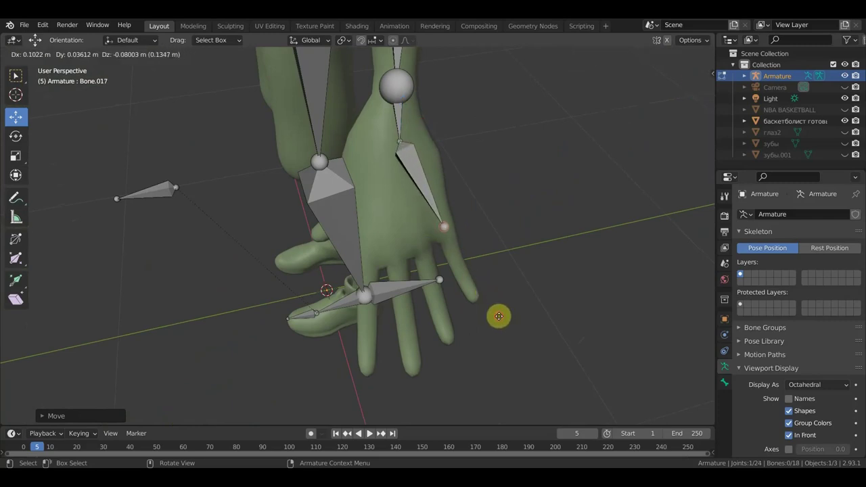
{"action": "left_click", "coordinate": [498, 314]}
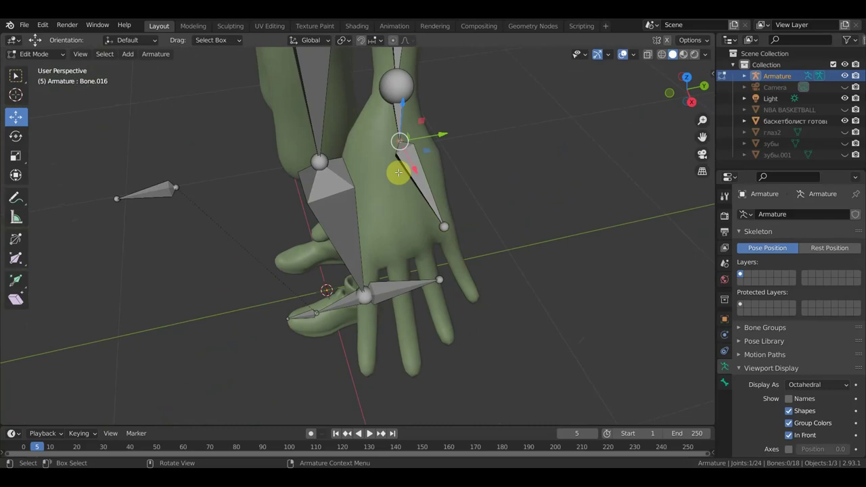
{"action": "left_click", "coordinate": [400, 143]}
{"action": "key", "text": "e"}
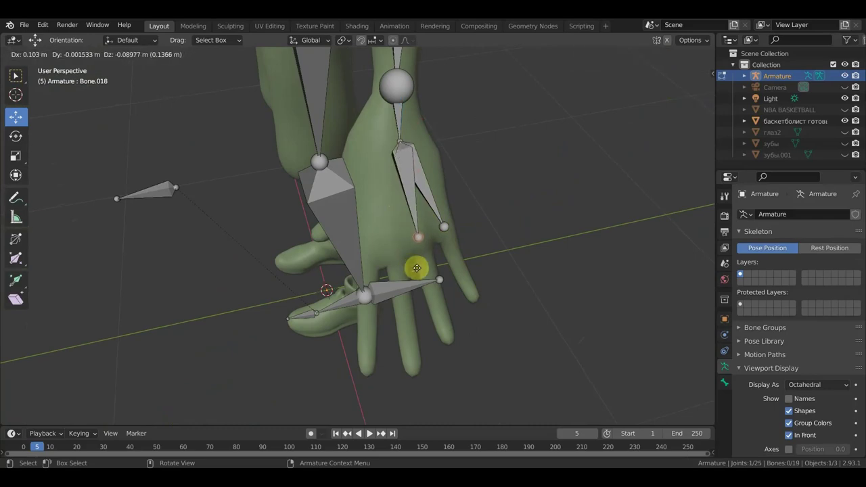
{"action": "left_click", "coordinate": [419, 274]}
{"action": "left_click", "coordinate": [399, 142]}
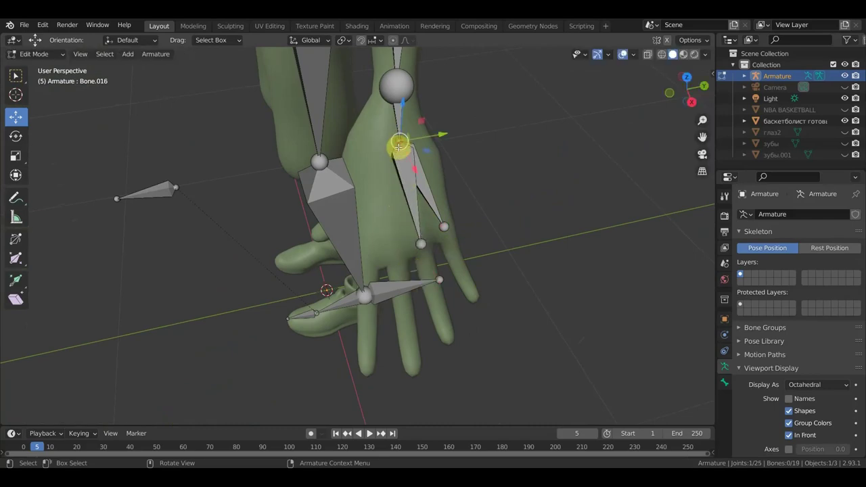
{"action": "key", "text": "e"}
{"action": "left_click", "coordinate": [391, 272]}
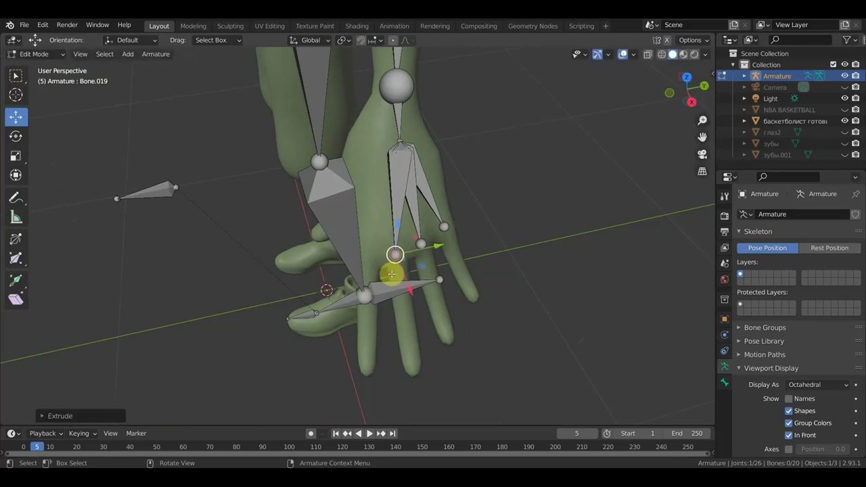
{"action": "mouse_move", "coordinate": [423, 205]}
{"action": "middle_mouse_down"}
{"action": "mouse_move", "coordinate": [440, 208]}
{"action": "mouse_move", "coordinate": [406, 162]}
{"action": "middle_mouse_up"}
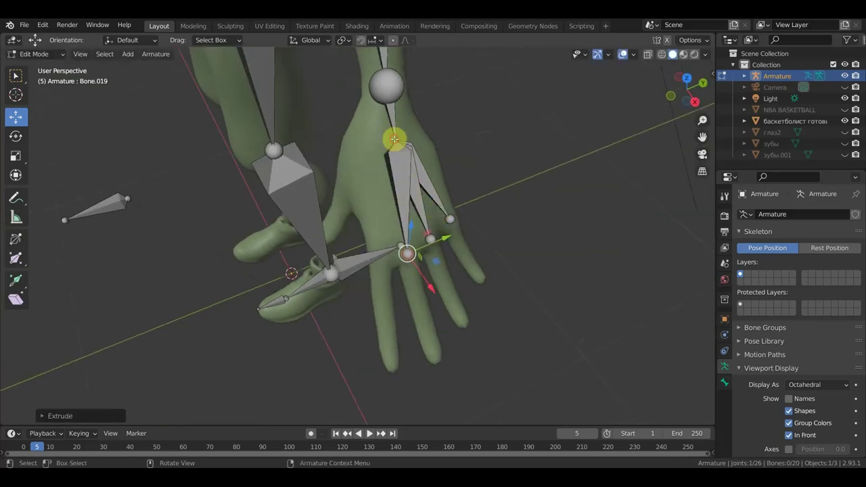
{"action": "left_click", "coordinate": [395, 138]}
{"action": "key", "text": "e"}
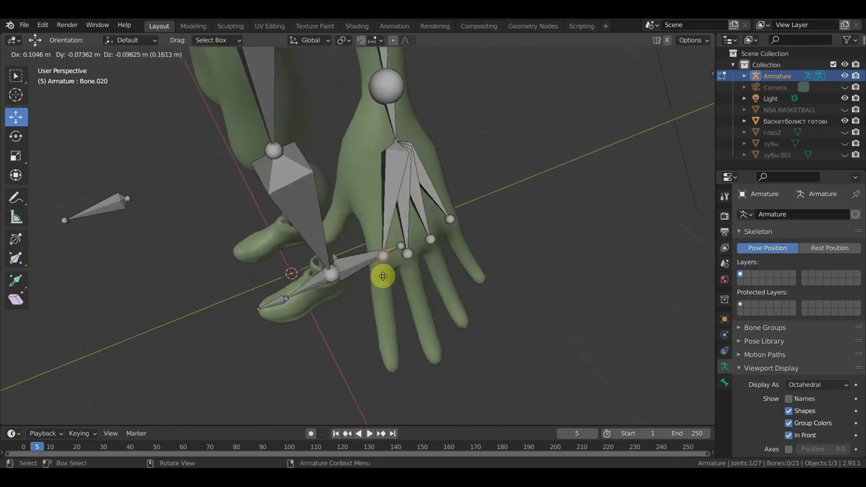
{"action": "left_click", "coordinate": [385, 275]}
{"action": "left_click", "coordinate": [397, 138]}
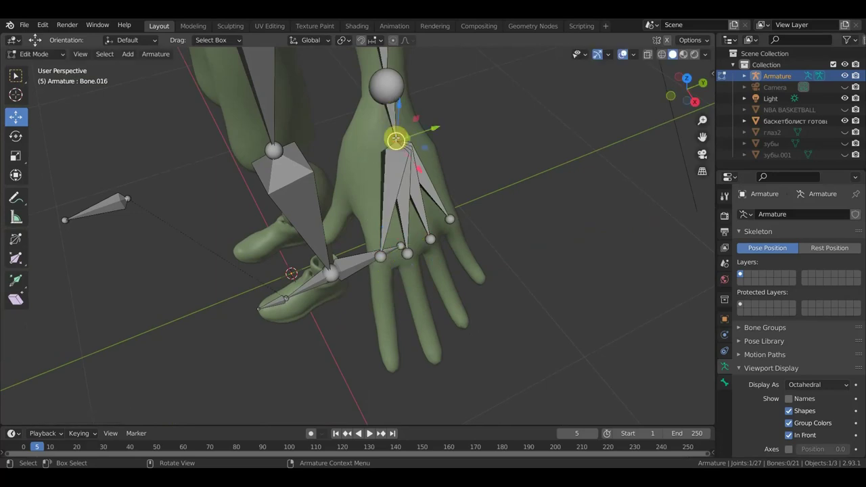
{"action": "key", "text": "e"}
{"action": "left_click", "coordinate": [343, 166]}
Step: Reposition the thumb bone's tip onto the thumb
{"action": "middle_click_drag", "start_coordinate": [343, 168], "coordinate": [471, 116]}
{"action": "scroll", "coordinate": [472, 116], "scroll_direction": "up", "scroll_amount": 2}
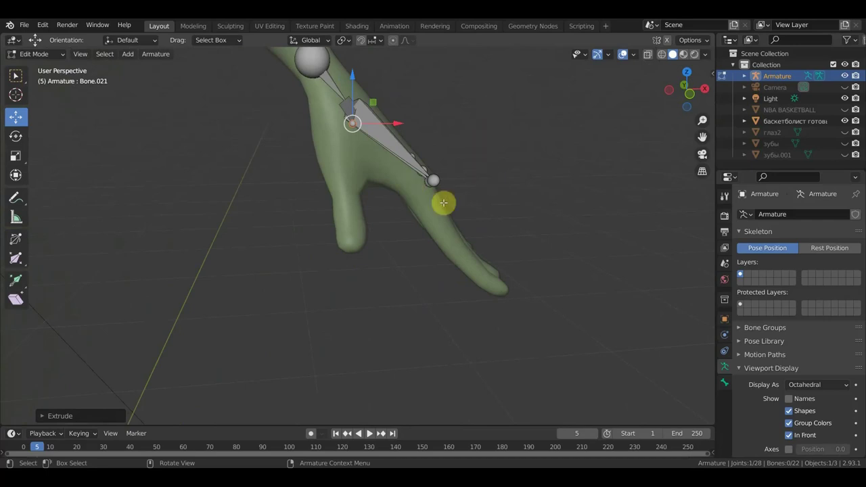
{"action": "left_click_drag", "start_coordinate": [484, 233], "coordinate": [414, 174]}
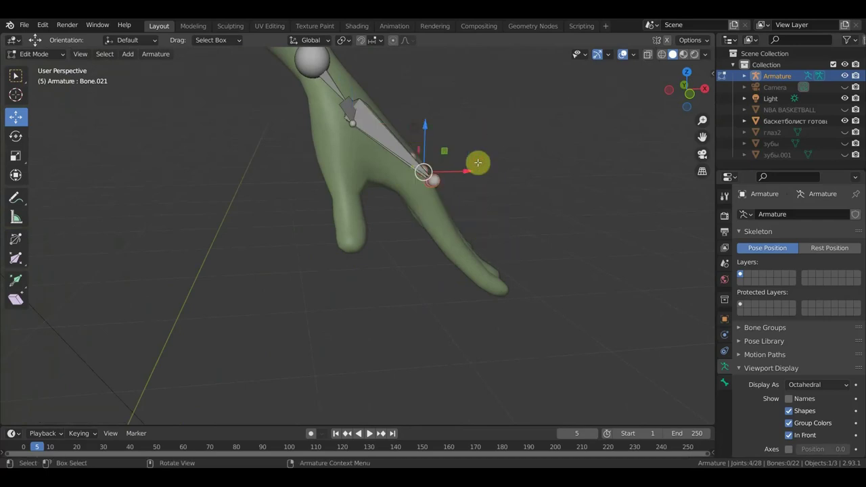
{"action": "key", "text": "g"}
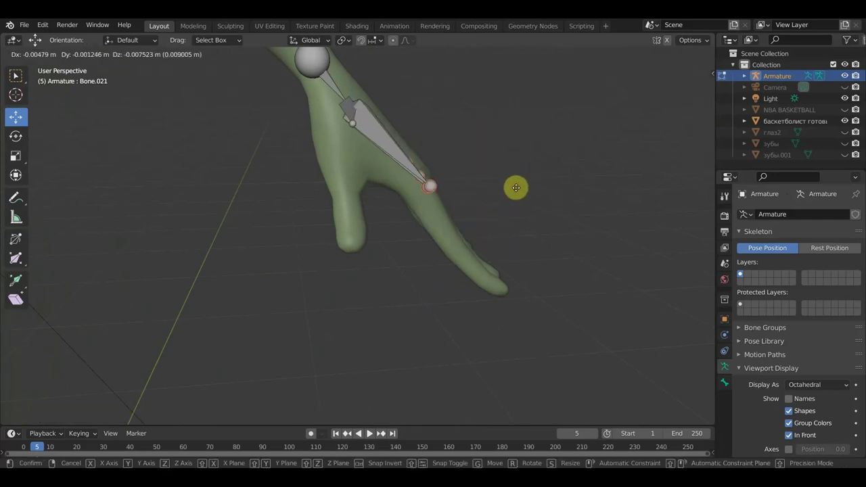
{"action": "left_click", "coordinate": [514, 188]}
Step: Move the knuckle joints so each one sits on its finger
{"action": "mouse_move", "coordinate": [514, 187]}
{"action": "middle_mouse_down"}
{"action": "mouse_move", "coordinate": [439, 220]}
{"action": "mouse_move", "coordinate": [424, 261]}
{"action": "middle_mouse_up"}
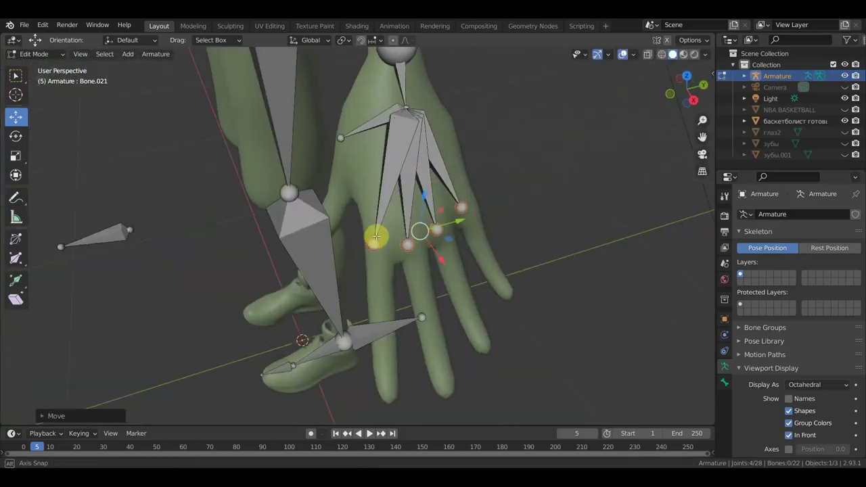
{"action": "key", "text": "g"}
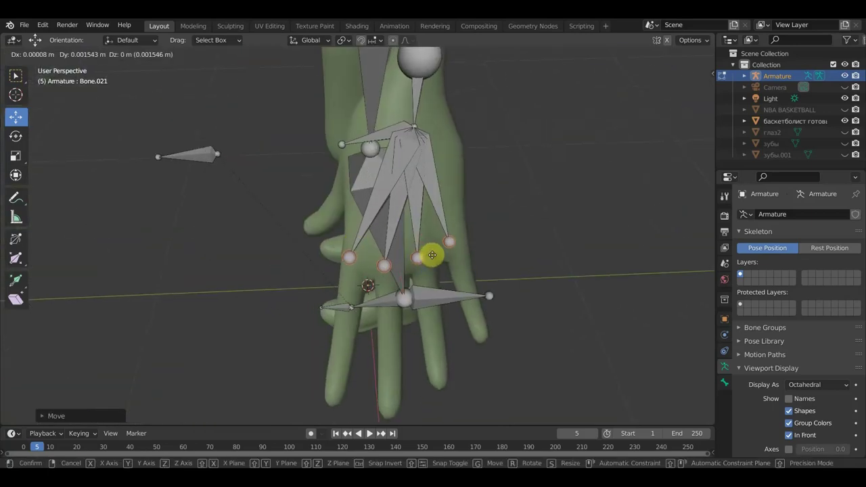
{"action": "left_click", "coordinate": [438, 255]}
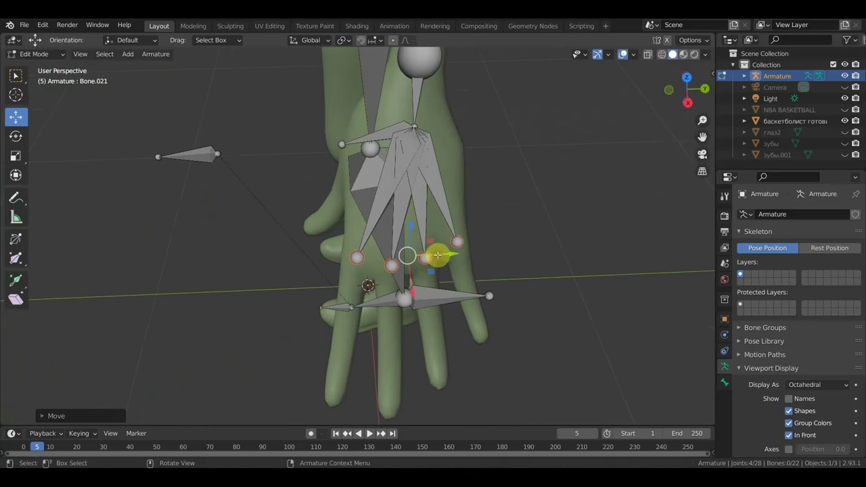
{"action": "left_click", "coordinate": [354, 257]}
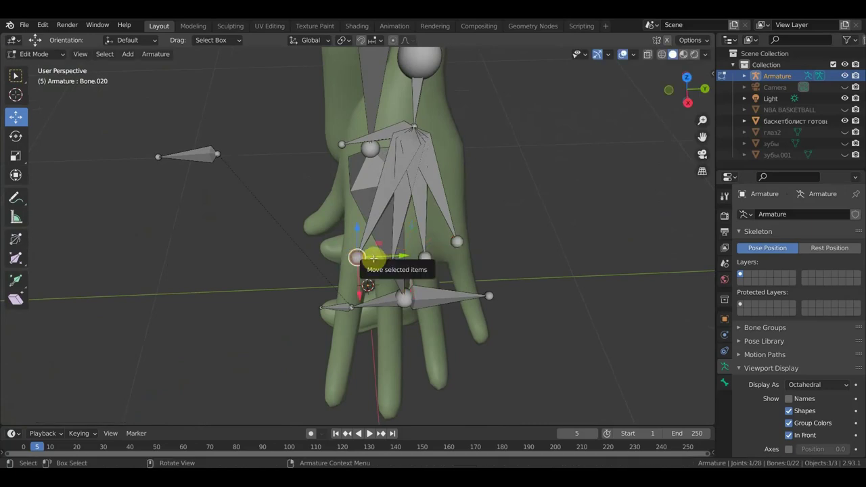
{"action": "mouse_move", "coordinate": [374, 257]}
{"action": "left_mouse_down"}
{"action": "mouse_move", "coordinate": [372, 265]}
{"action": "mouse_move", "coordinate": [392, 268]}
{"action": "mouse_move", "coordinate": [388, 277]}
{"action": "mouse_move", "coordinate": [395, 266]}
{"action": "left_mouse_up"}
{"action": "left_click", "coordinate": [395, 262]}
{"action": "left_click", "coordinate": [394, 266]}
{"action": "left_click", "coordinate": [392, 268]}
{"action": "middle_click_drag", "start_coordinate": [397, 264], "coordinate": [435, 235]}
{"action": "left_click", "coordinate": [436, 236]}
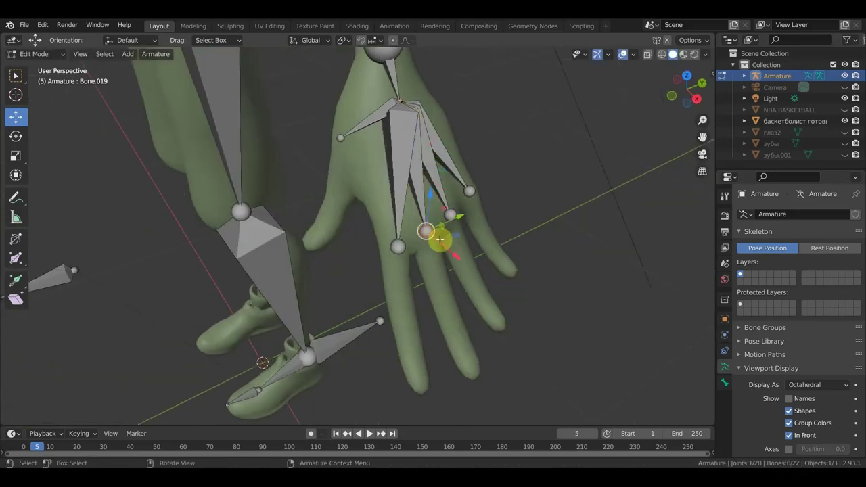
{"action": "left_click_drag", "start_coordinate": [439, 241], "coordinate": [439, 247]}
{"action": "mouse_move", "coordinate": [425, 244]}
{"action": "middle_mouse_down"}
{"action": "mouse_move", "coordinate": [431, 263]}
{"action": "mouse_move", "coordinate": [446, 234]}
{"action": "mouse_move", "coordinate": [565, 228]}
{"action": "mouse_move", "coordinate": [583, 194]}
{"action": "middle_mouse_up"}
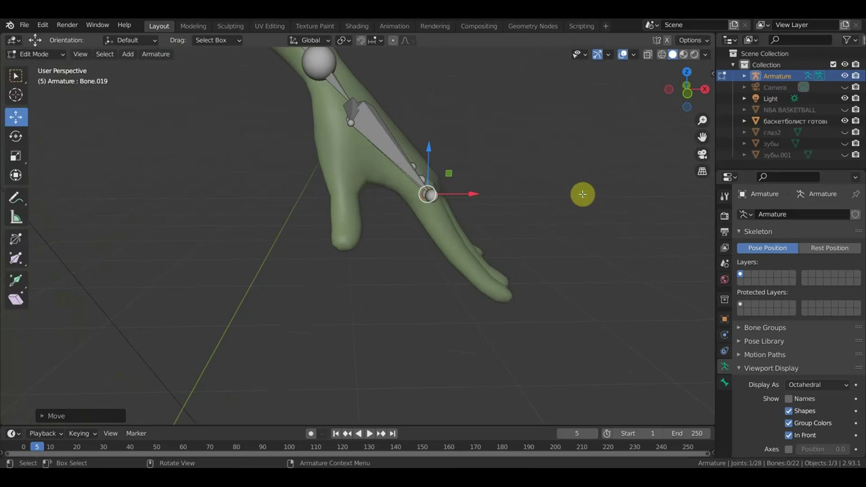
{"action": "mouse_move", "coordinate": [421, 187]}
{"action": "middle_mouse_down"}
{"action": "mouse_move", "coordinate": [492, 122]}
{"action": "mouse_move", "coordinate": [501, 93]}
{"action": "mouse_move", "coordinate": [394, 180]}
{"action": "mouse_move", "coordinate": [325, 203]}
{"action": "mouse_move", "coordinate": [273, 220]}
{"action": "mouse_move", "coordinate": [201, 216]}
{"action": "mouse_move", "coordinate": [178, 199]}
{"action": "mouse_move", "coordinate": [228, 191]}
{"action": "mouse_move", "coordinate": [316, 231]}
{"action": "middle_mouse_up"}
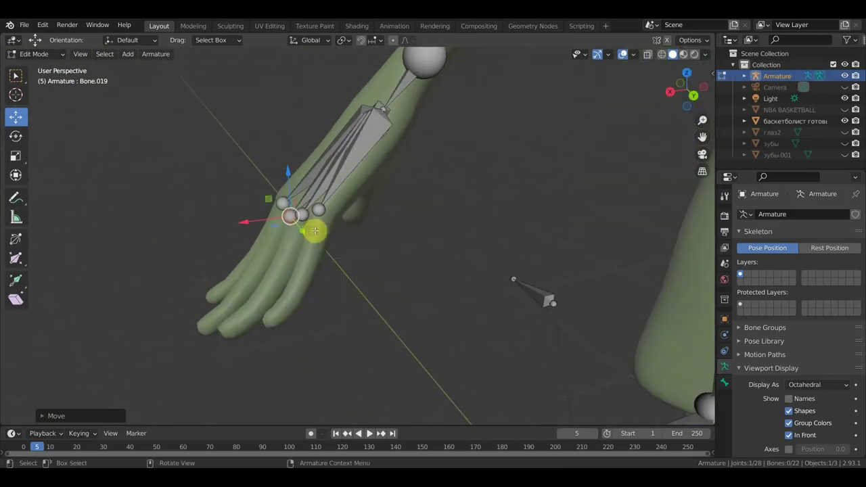
{"action": "left_click", "coordinate": [318, 210]}
Step: Extrude a bone from the knuckle out to the first fingertip
{"action": "middle_click_drag", "start_coordinate": [338, 261], "coordinate": [364, 277]}
{"action": "key", "text": "e"}
{"action": "left_click", "coordinate": [363, 277]}
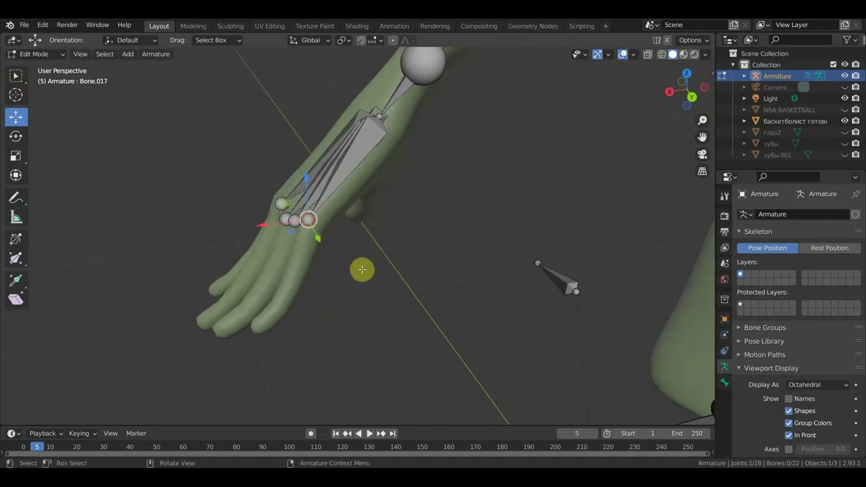
{"action": "key", "text": "e"}
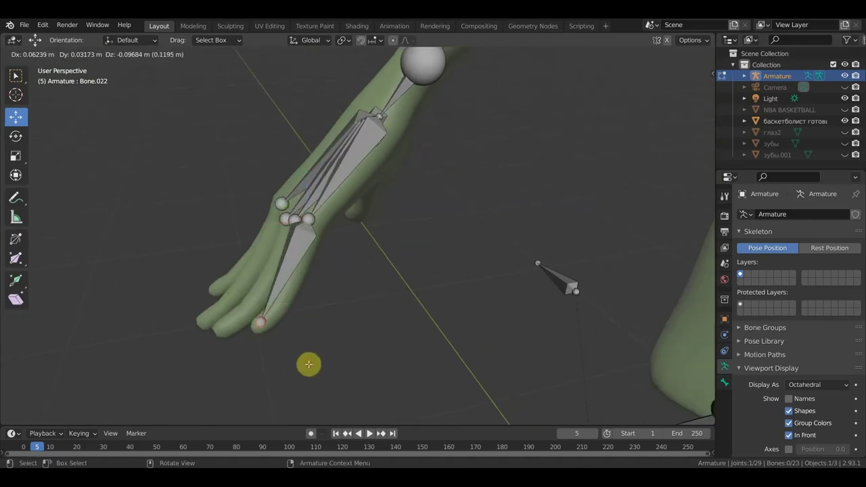
{"action": "left_click", "coordinate": [308, 364]}
Step: Extrude bones along the next two fingers, from knuckle to fingertip
{"action": "mouse_move", "coordinate": [351, 316]}
{"action": "middle_mouse_down"}
{"action": "mouse_move", "coordinate": [460, 325]}
{"action": "mouse_move", "coordinate": [336, 299]}
{"action": "mouse_move", "coordinate": [387, 309]}
{"action": "middle_mouse_up"}
{"action": "mouse_move", "coordinate": [345, 257]}
{"action": "middle_mouse_down"}
{"action": "mouse_move", "coordinate": [366, 261]}
{"action": "mouse_move", "coordinate": [320, 232]}
{"action": "middle_mouse_up"}
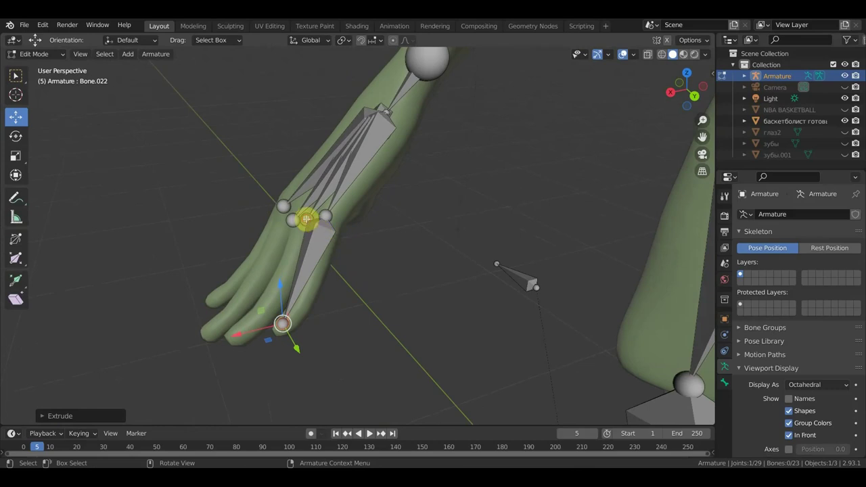
{"action": "left_click", "coordinate": [307, 218]}
{"action": "key", "text": "e"}
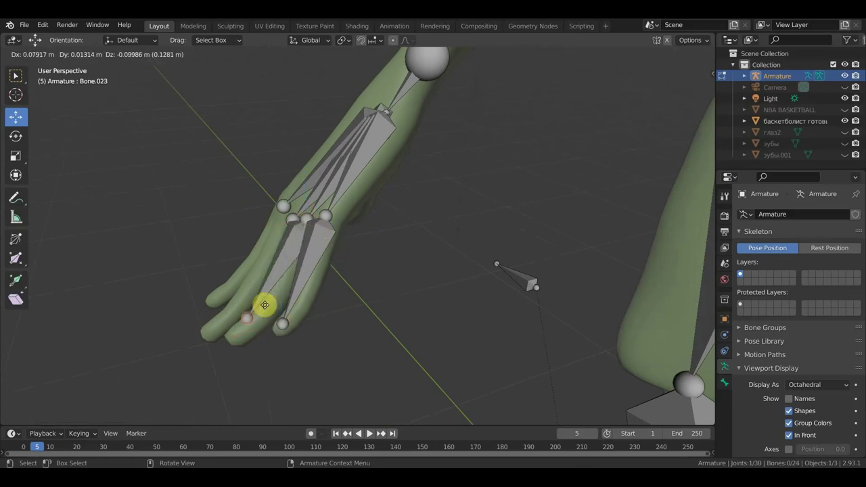
{"action": "left_click", "coordinate": [241, 332]}
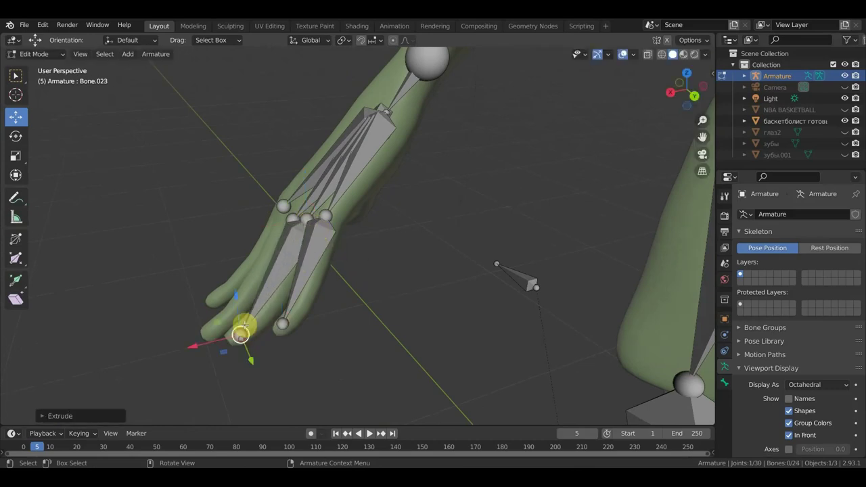
{"action": "left_click", "coordinate": [291, 216]}
{"action": "key", "text": "e"}
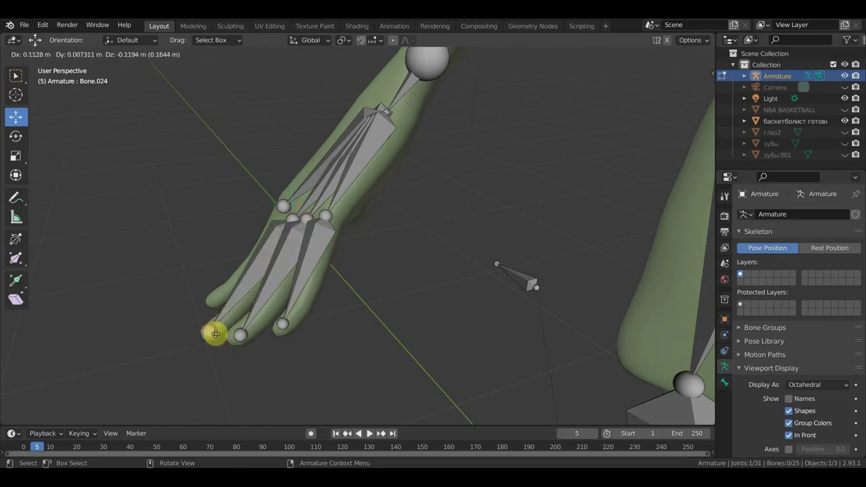
{"action": "left_click", "coordinate": [209, 331]}
Step: Extrude another bone from a hand joint and move its tip and base onto the finger
{"action": "left_click", "coordinate": [282, 207]}
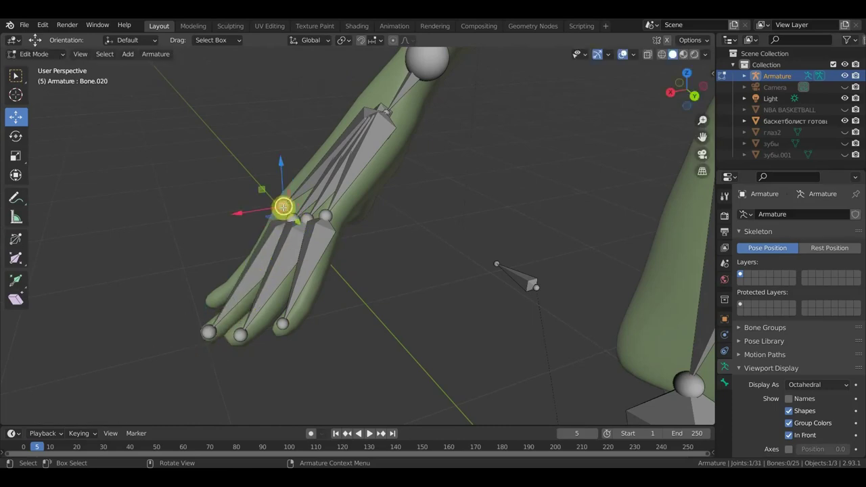
{"action": "key", "text": "e"}
{"action": "left_click", "coordinate": [211, 301]}
{"action": "mouse_move", "coordinate": [211, 302]}
{"action": "middle_mouse_down"}
{"action": "mouse_move", "coordinate": [468, 308]}
{"action": "mouse_move", "coordinate": [494, 345]}
{"action": "middle_mouse_up"}
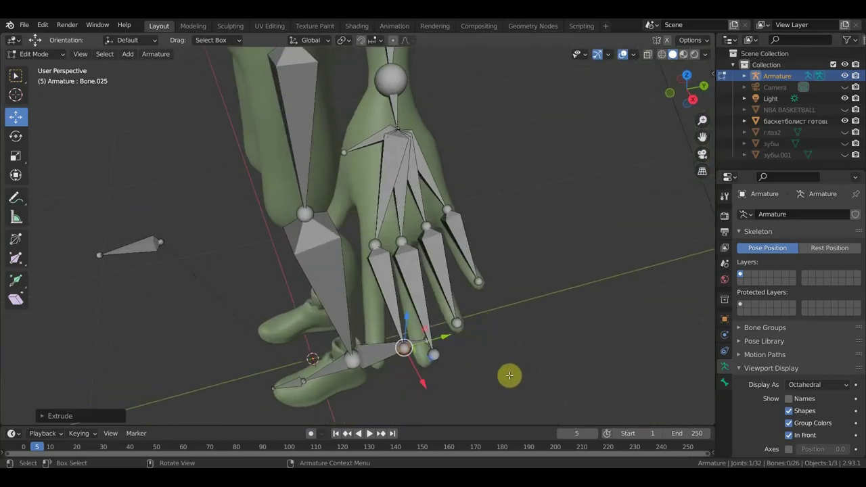
{"action": "key", "text": "g"}
{"action": "left_click", "coordinate": [483, 384]}
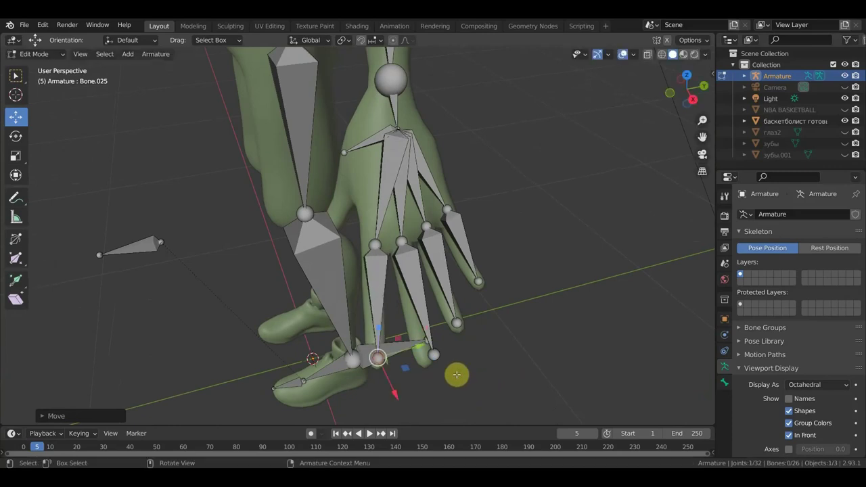
{"action": "left_click", "coordinate": [436, 354]}
{"action": "key", "text": "g"}
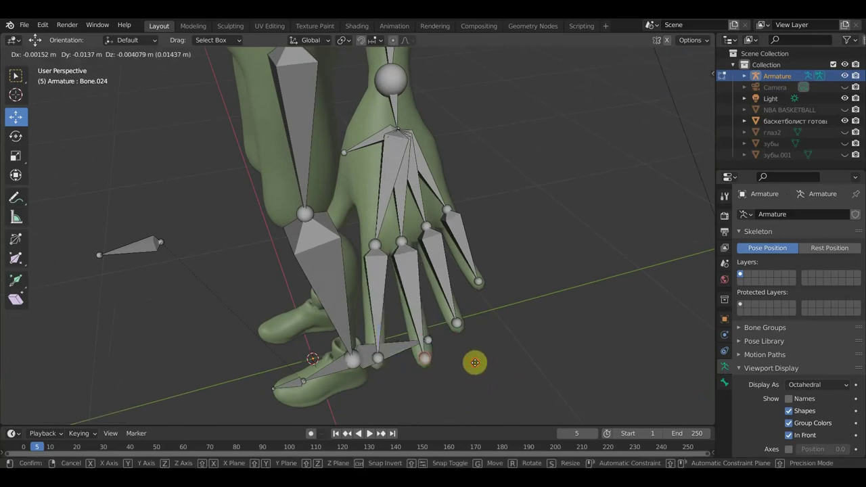
{"action": "left_click", "coordinate": [476, 362]}
Step: Seat the new bone's tip joint inside the fingertip and select the long finger bone
{"action": "middle_click_drag", "start_coordinate": [535, 314], "coordinate": [615, 282]}
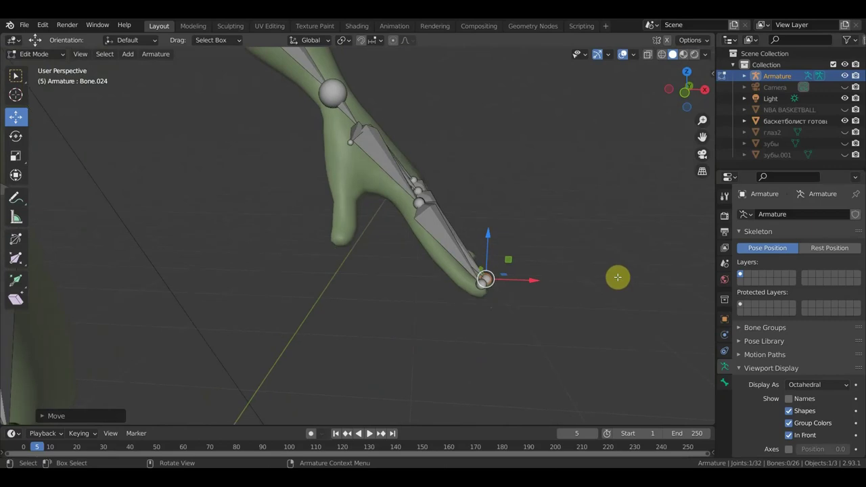
{"action": "scroll", "coordinate": [534, 286], "scroll_direction": "up", "scroll_amount": 2}
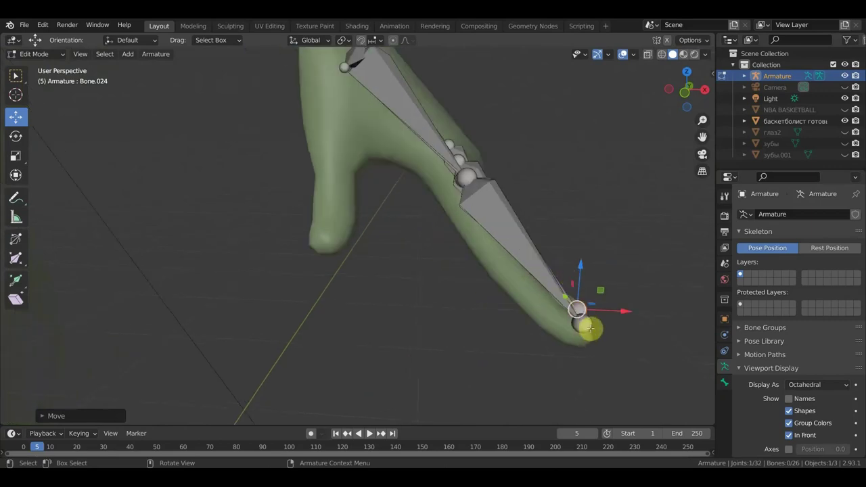
{"action": "mouse_move", "coordinate": [610, 359]}
{"action": "middle_mouse_down"}
{"action": "mouse_move", "coordinate": [580, 361]}
{"action": "mouse_move", "coordinate": [623, 340]}
{"action": "middle_mouse_up"}
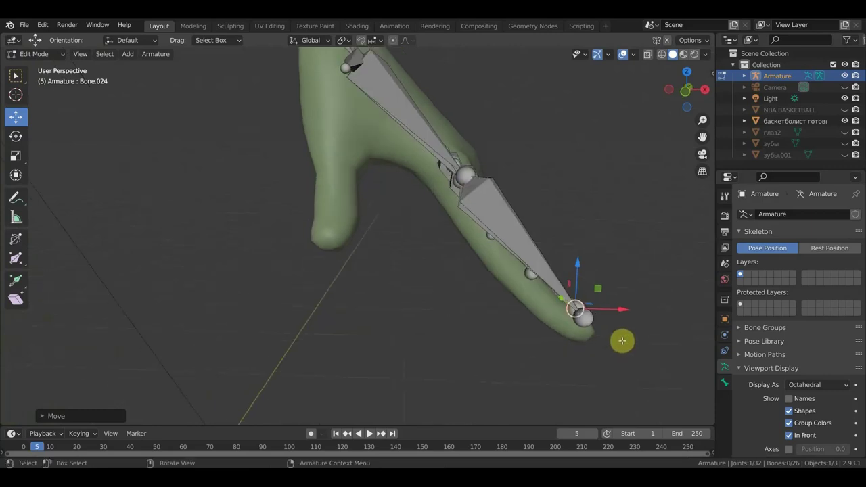
{"action": "left_click", "coordinate": [583, 321]}
{"action": "key", "text": "g"}
{"action": "left_click", "coordinate": [604, 330]}
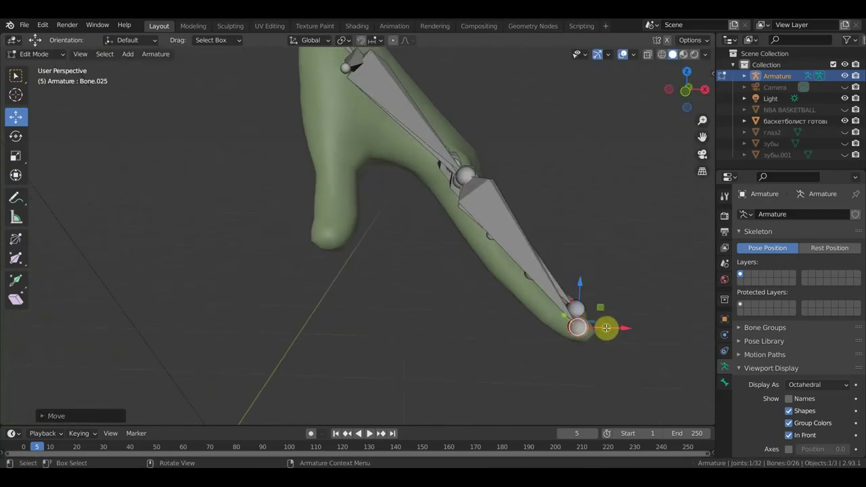
{"action": "middle_click_drag", "start_coordinate": [605, 330], "coordinate": [588, 333]}
{"action": "left_click", "coordinate": [576, 286]}
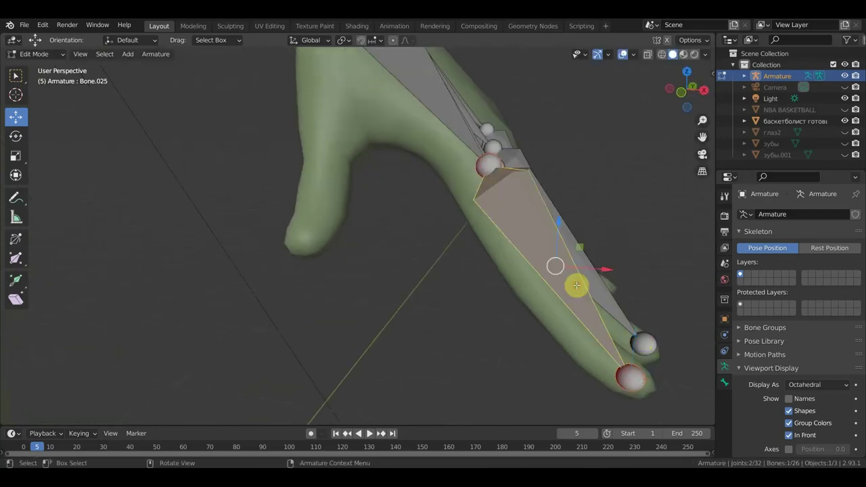
Step: Subdivide the long finger bone with 2 cuts into three segments
{"action": "right_click", "coordinate": [577, 288]}
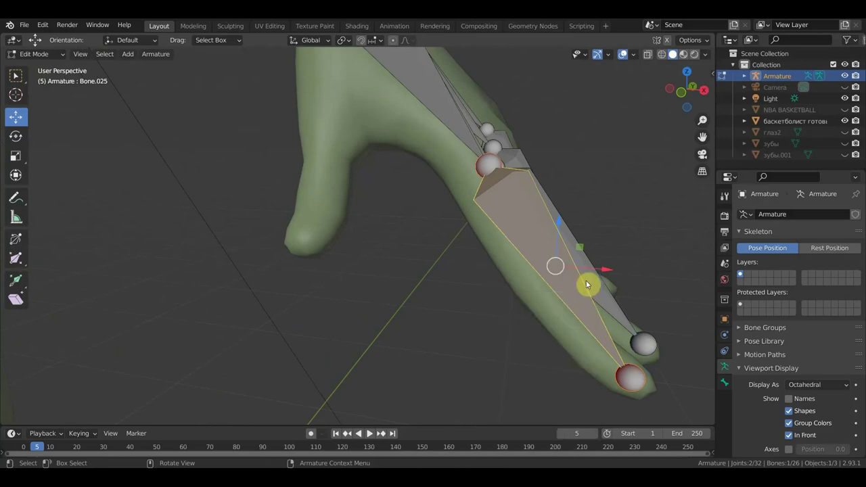
{"action": "left_click", "coordinate": [600, 206]}
{"action": "left_click", "coordinate": [551, 245]}
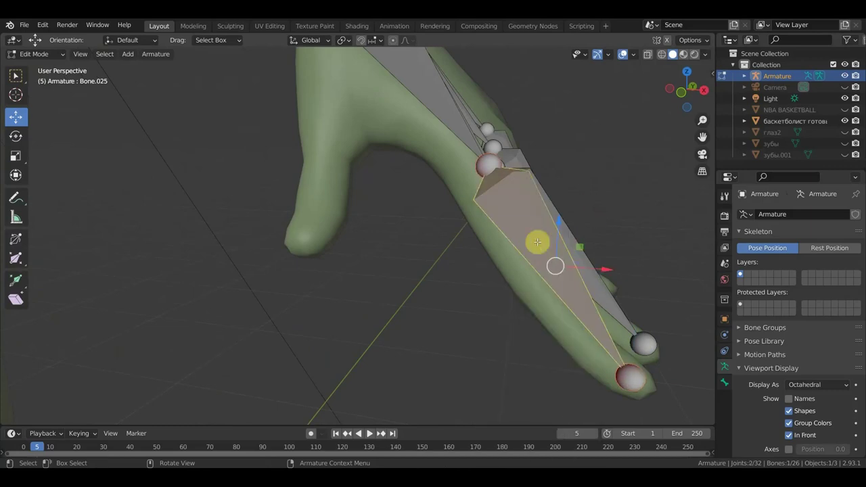
{"action": "right_click", "coordinate": [564, 243]}
{"action": "left_click", "coordinate": [535, 243]}
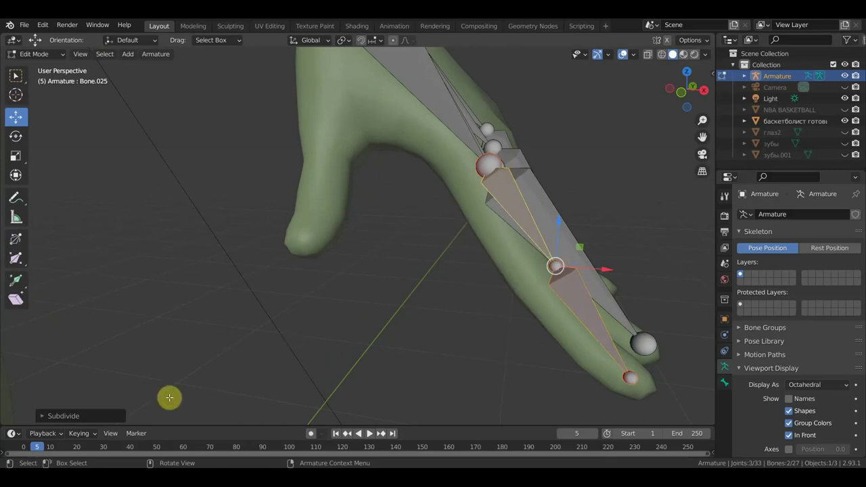
{"action": "left_click", "coordinate": [44, 416]}
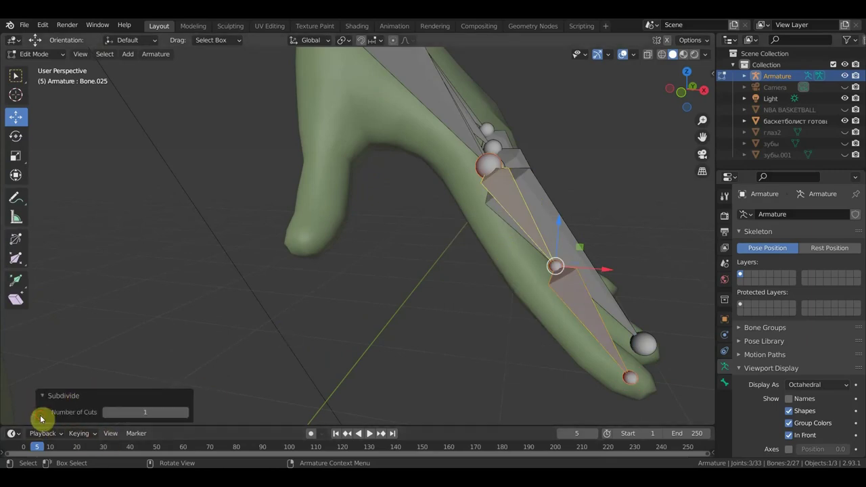
{"action": "left_click", "coordinate": [184, 415]}
Step: Drag the joint between the new finger segments to line up with the knuckle
{"action": "middle_click_drag", "start_coordinate": [422, 339], "coordinate": [446, 339]}
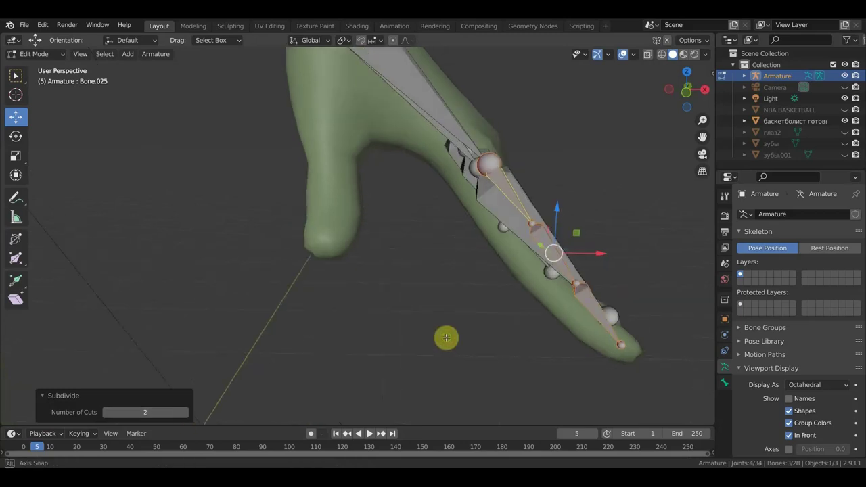
{"action": "left_click", "coordinate": [540, 238]}
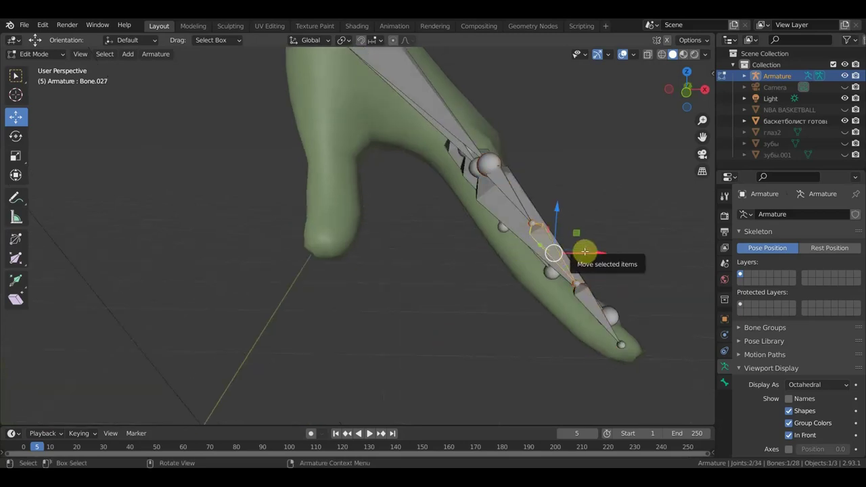
{"action": "left_click_drag", "start_coordinate": [613, 246], "coordinate": [579, 267]}
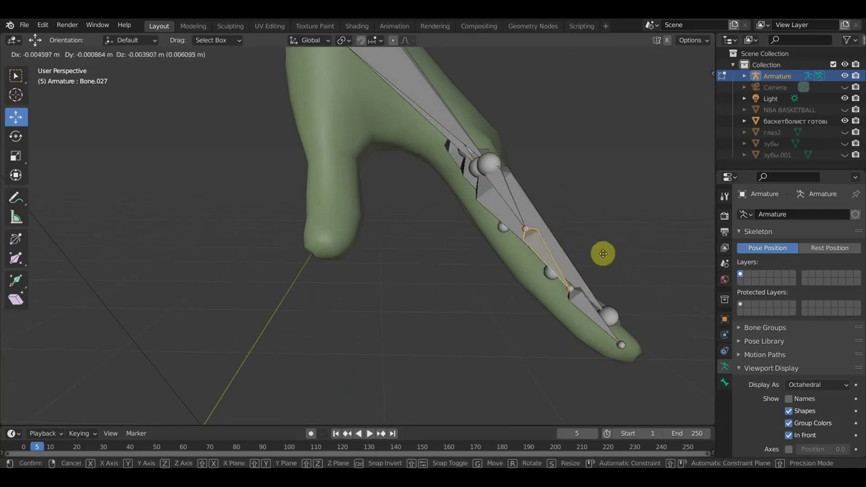
{"action": "mouse_move", "coordinate": [558, 269]}
{"action": "middle_mouse_down"}
{"action": "mouse_move", "coordinate": [425, 293]}
{"action": "mouse_move", "coordinate": [549, 273]}
{"action": "mouse_move", "coordinate": [461, 276]}
{"action": "middle_mouse_up"}
Step: Subdivide the next finger's bone with 2 cuts and move a segment joint to the knuckle
{"action": "left_click", "coordinate": [461, 277]}
{"action": "right_click", "coordinate": [462, 277]}
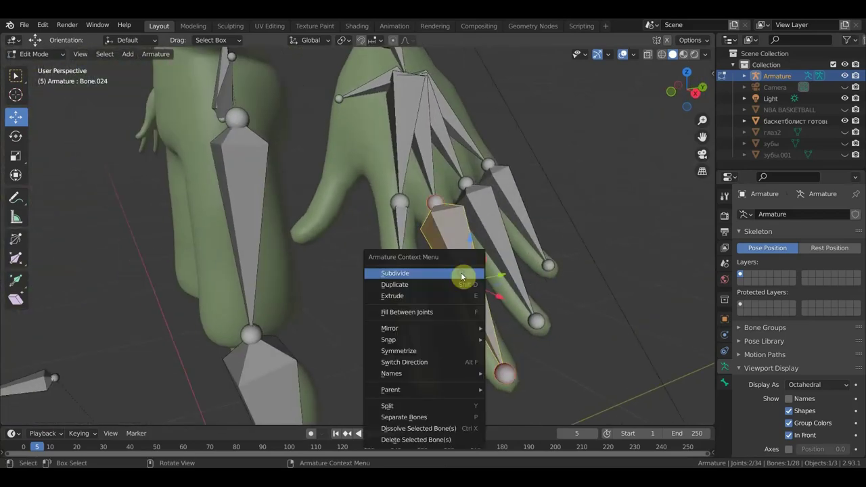
{"action": "left_click", "coordinate": [462, 273]}
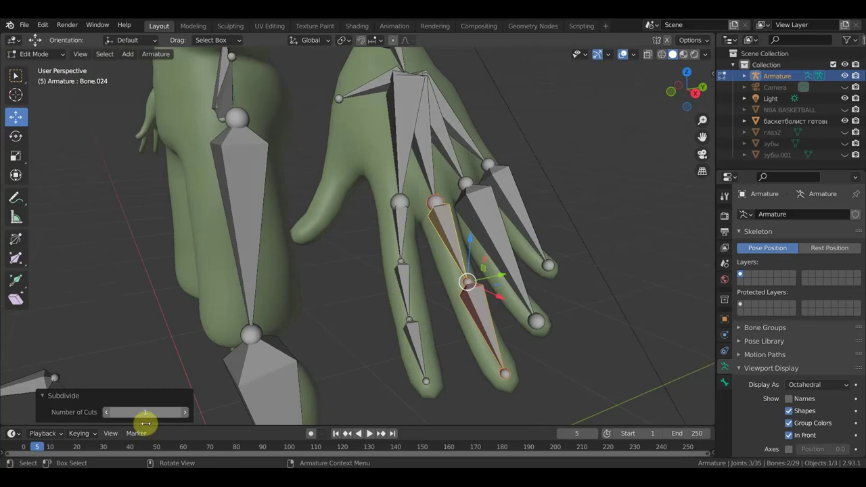
{"action": "left_click", "coordinate": [183, 416]}
{"action": "mouse_move", "coordinate": [329, 348]}
{"action": "middle_mouse_down"}
{"action": "mouse_move", "coordinate": [403, 329]}
{"action": "mouse_move", "coordinate": [483, 282]}
{"action": "middle_mouse_up"}
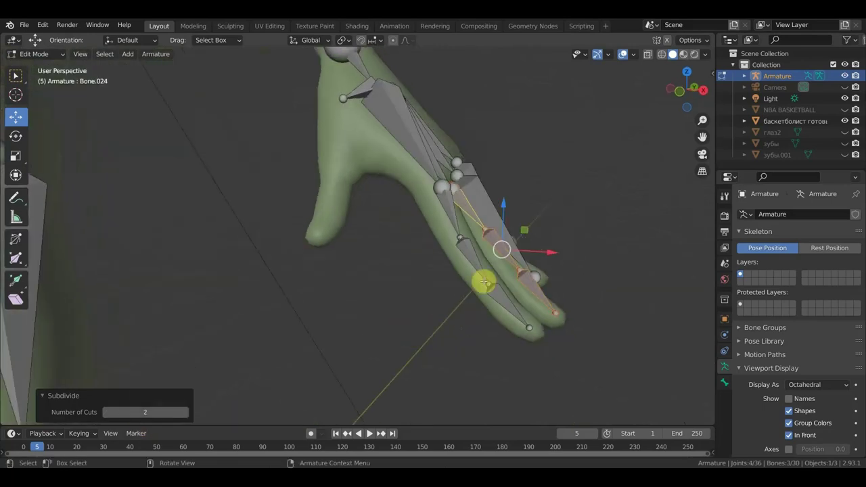
{"action": "left_click", "coordinate": [491, 245]}
{"action": "mouse_move", "coordinate": [541, 242]}
{"action": "middle_mouse_down"}
{"action": "mouse_move", "coordinate": [594, 224]}
{"action": "mouse_move", "coordinate": [439, 302]}
{"action": "middle_mouse_up"}
{"action": "key", "text": "g"}
{"action": "left_click", "coordinate": [578, 242]}
{"action": "key", "text": "g"}
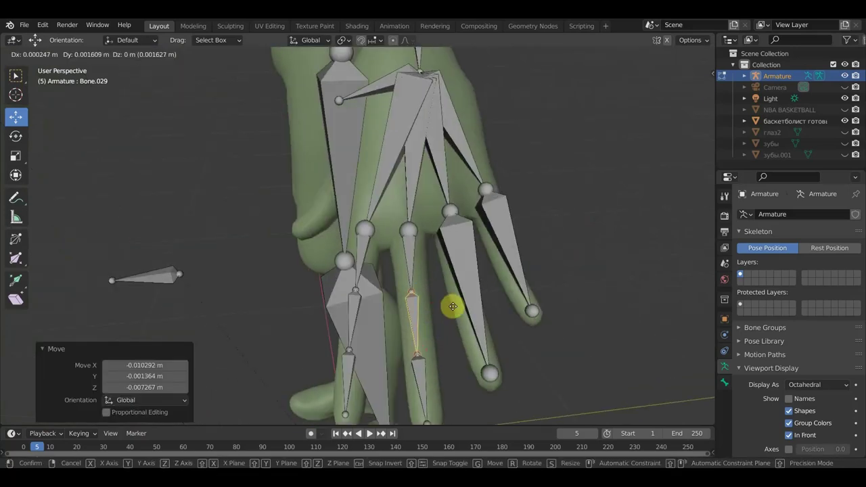
{"action": "left_click", "coordinate": [452, 307]}
Step: Subdivide another finger's bone with 2 cuts and shift its segment to the knuckle
{"action": "left_click", "coordinate": [472, 270]}
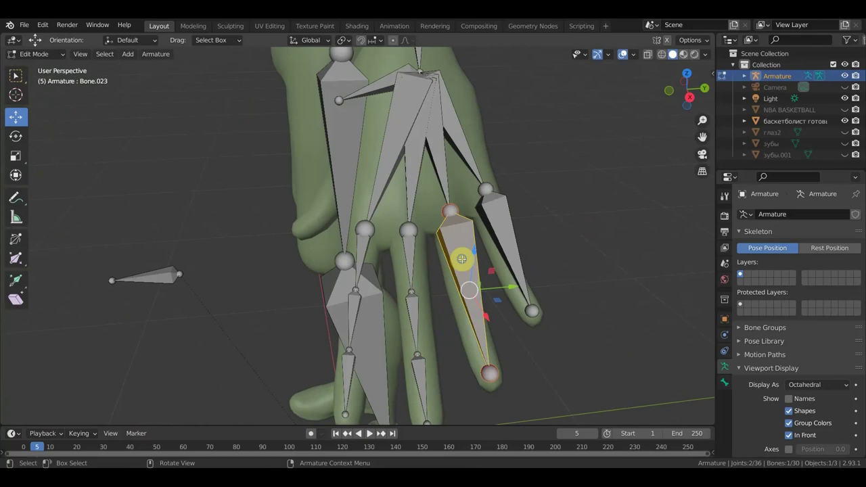
{"action": "right_click", "coordinate": [461, 259]}
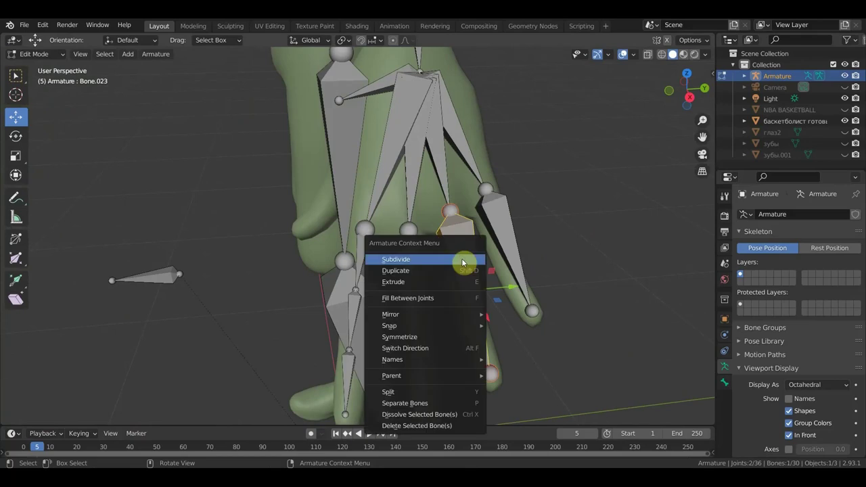
{"action": "left_click", "coordinate": [463, 262]}
{"action": "mouse_move", "coordinate": [463, 259]}
{"action": "middle_mouse_down"}
{"action": "mouse_move", "coordinate": [518, 245]}
{"action": "mouse_move", "coordinate": [328, 329]}
{"action": "middle_mouse_up"}
{"action": "left_click", "coordinate": [183, 412]}
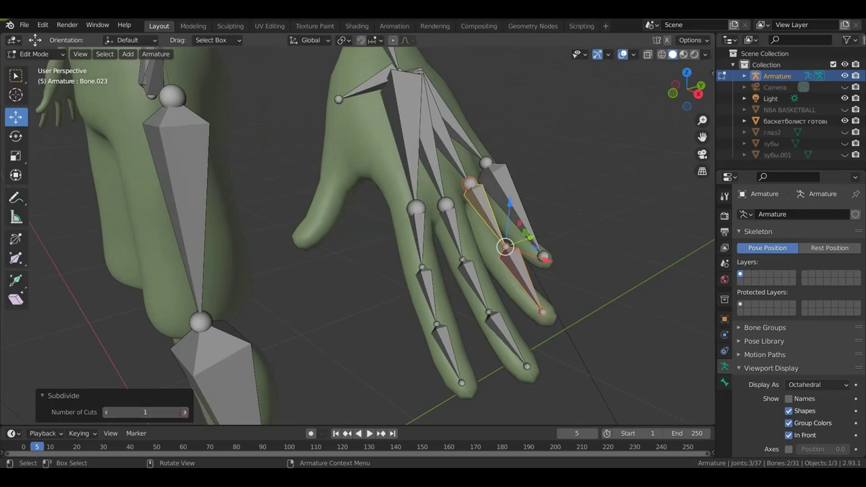
{"action": "mouse_move", "coordinate": [433, 303]}
{"action": "middle_mouse_down"}
{"action": "mouse_move", "coordinate": [464, 294]}
{"action": "mouse_move", "coordinate": [498, 230]}
{"action": "middle_mouse_up"}
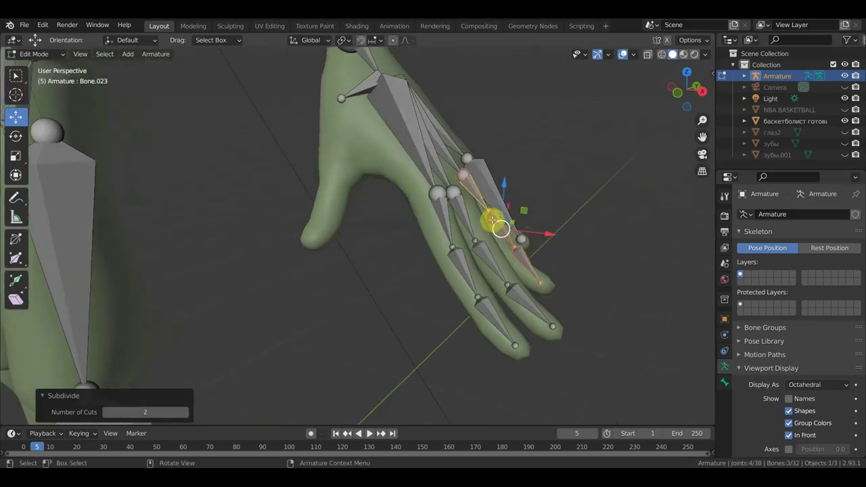
{"action": "left_click", "coordinate": [499, 225]}
{"action": "mouse_move", "coordinate": [548, 239]}
{"action": "middle_mouse_down"}
{"action": "mouse_move", "coordinate": [585, 221]}
{"action": "mouse_move", "coordinate": [556, 245]}
{"action": "mouse_move", "coordinate": [438, 293]}
{"action": "mouse_move", "coordinate": [464, 303]}
{"action": "middle_mouse_up"}
{"action": "key", "text": "g"}
{"action": "left_click", "coordinate": [578, 230]}
{"action": "key", "text": "g"}
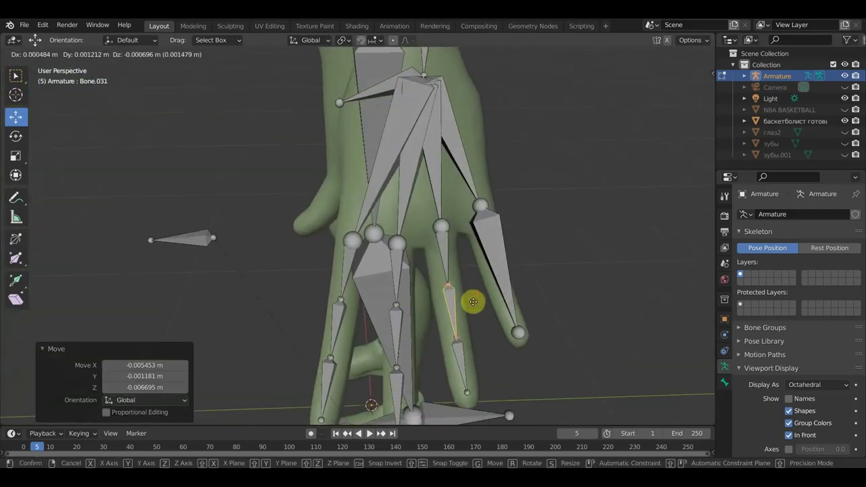
{"action": "left_click", "coordinate": [474, 300]}
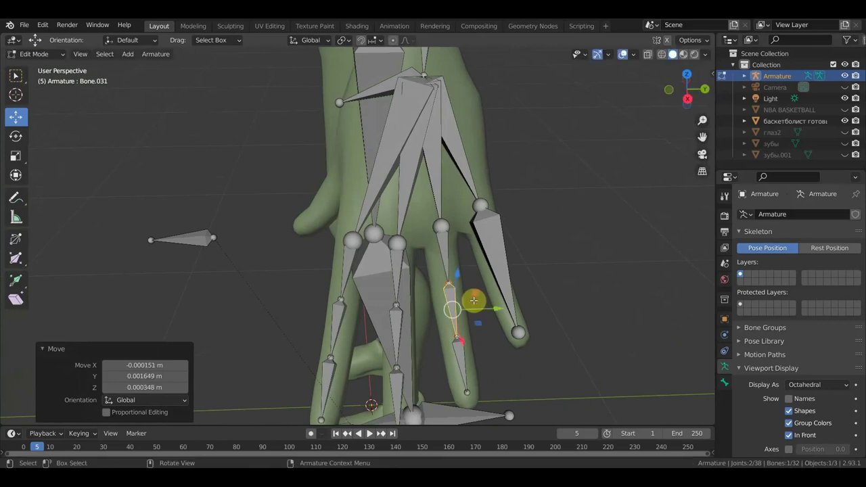
Step: Subdivide the last finger's bone with 2 cuts and reposition one of its segments
{"action": "mouse_move", "coordinate": [474, 300]}
{"action": "middle_mouse_down"}
{"action": "mouse_move", "coordinate": [528, 313]}
{"action": "mouse_move", "coordinate": [536, 257]}
{"action": "mouse_move", "coordinate": [572, 244]}
{"action": "middle_mouse_up"}
{"action": "left_click", "coordinate": [498, 175]}
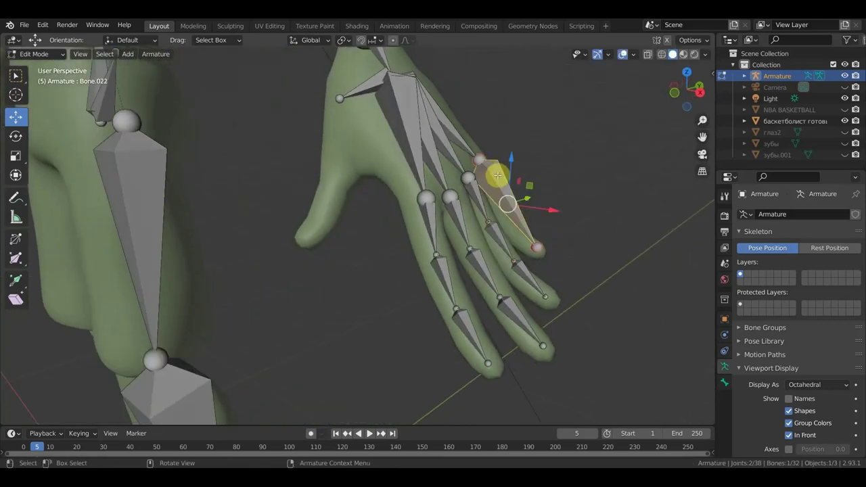
{"action": "right_click", "coordinate": [498, 176]}
{"action": "left_click", "coordinate": [478, 179]}
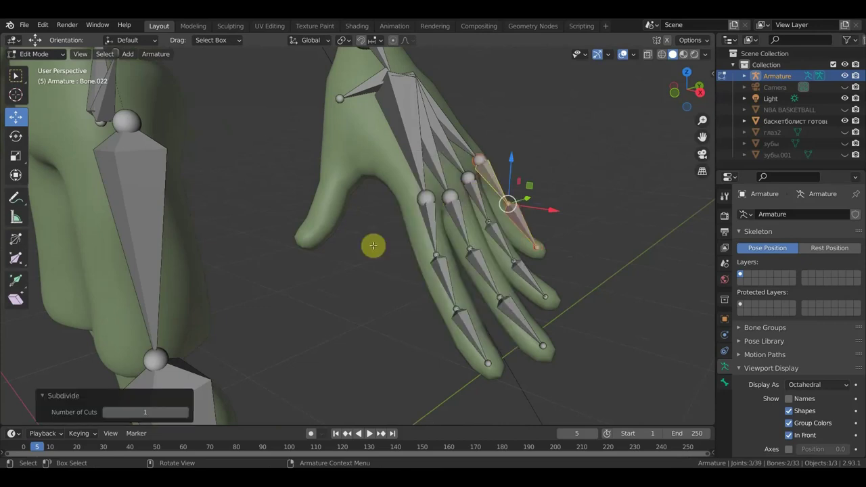
{"action": "left_click", "coordinate": [183, 412]}
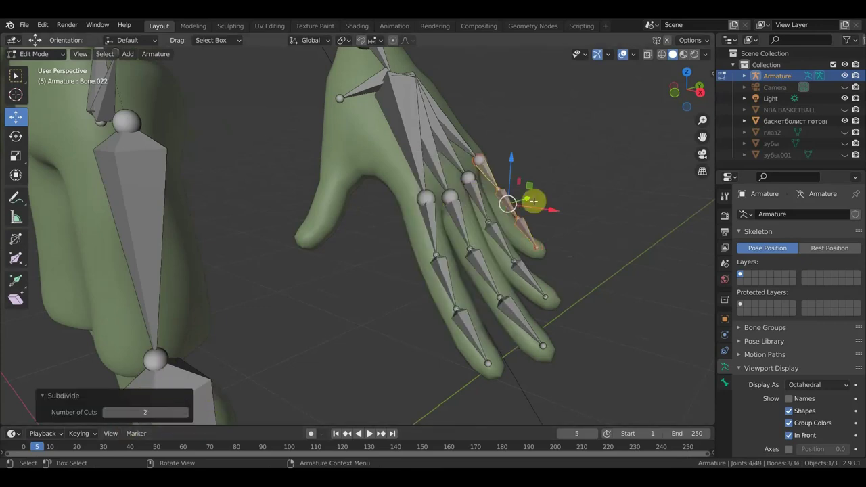
{"action": "left_click", "coordinate": [506, 203]}
{"action": "middle_click_drag", "start_coordinate": [570, 232], "coordinate": [618, 228]}
{"action": "key", "text": "g"}
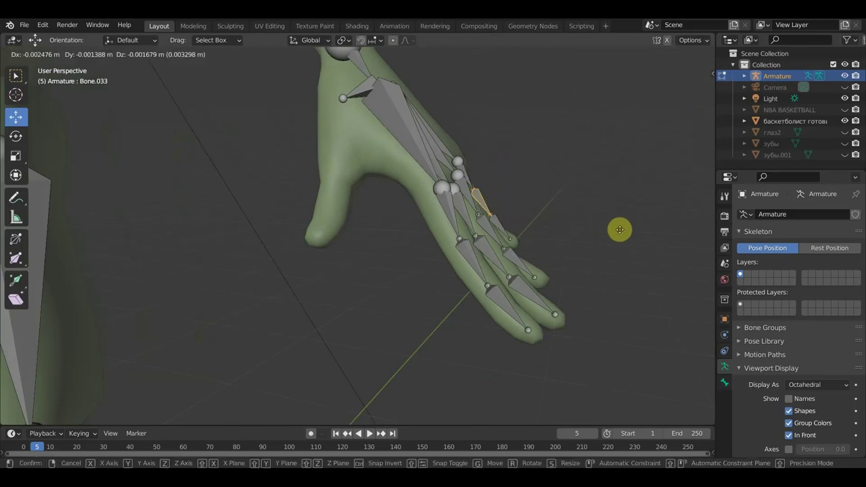
{"action": "left_click", "coordinate": [612, 232]}
{"action": "mouse_move", "coordinate": [613, 233]}
{"action": "middle_mouse_down"}
{"action": "mouse_move", "coordinate": [483, 266]}
{"action": "mouse_move", "coordinate": [472, 279]}
{"action": "middle_mouse_up"}
Step: Nudge another finger joint into place, then select the joint at the back of the hand
{"action": "key", "text": "g"}
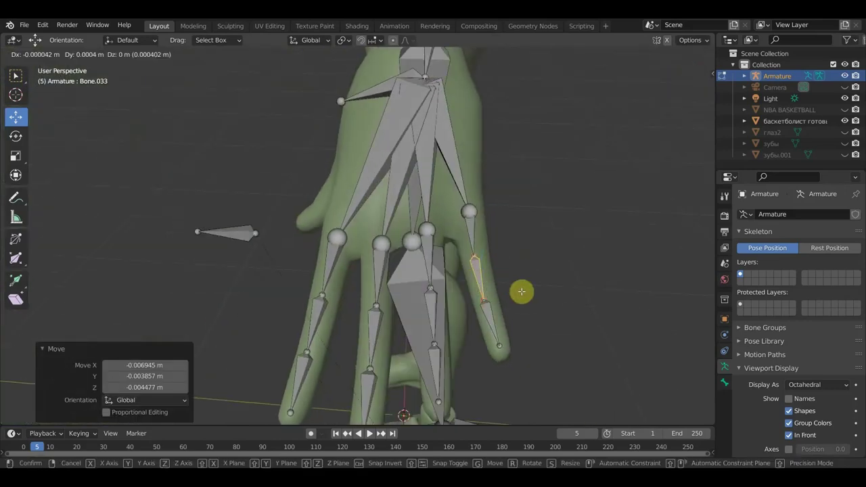
{"action": "left_click", "coordinate": [526, 290]}
{"action": "mouse_move", "coordinate": [499, 290]}
{"action": "middle_mouse_down"}
{"action": "mouse_move", "coordinate": [440, 280]}
{"action": "mouse_move", "coordinate": [573, 253]}
{"action": "middle_mouse_up"}
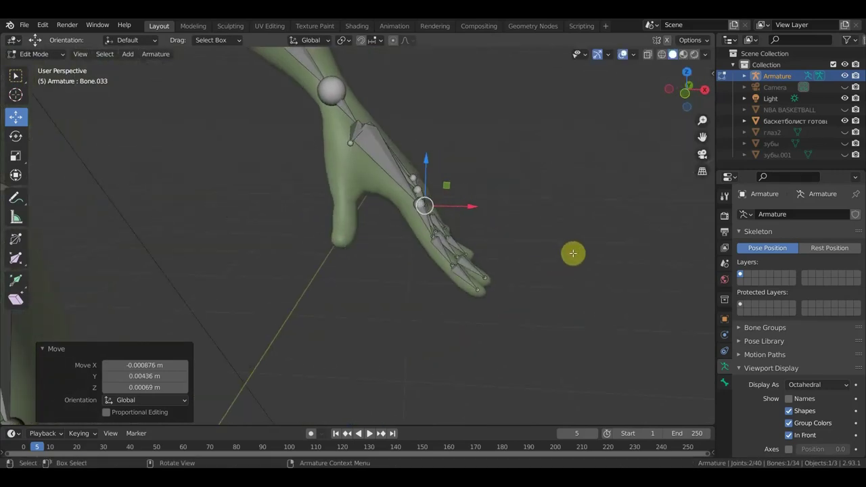
{"action": "scroll", "coordinate": [565, 265], "scroll_direction": "up", "scroll_amount": 2}
{"action": "scroll", "coordinate": [582, 291], "scroll_direction": "up", "scroll_amount": 2}
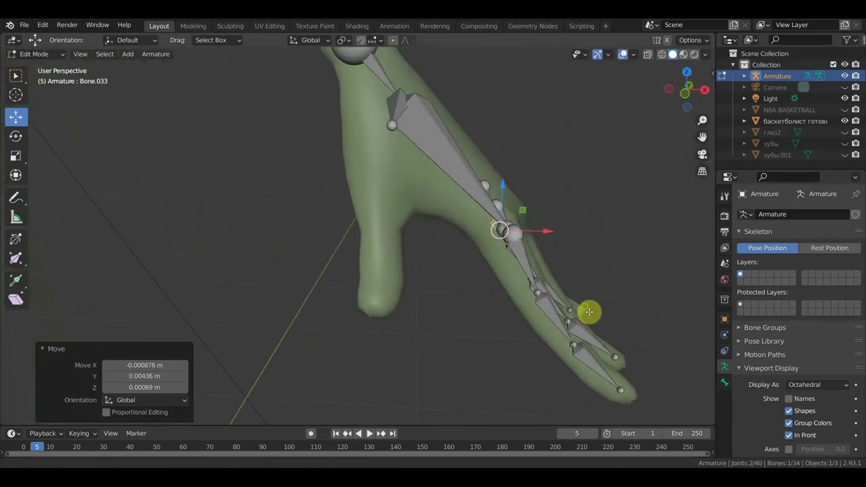
{"action": "left_click", "coordinate": [402, 161]}
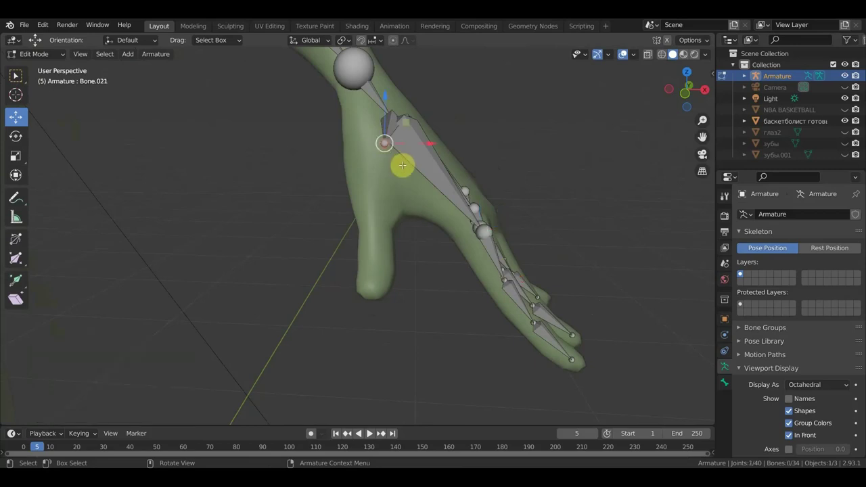
Step: Undo a trial extrusion and reposition the back-of-hand joint
{"action": "key", "text": "e"}
{"action": "left_click", "coordinate": [384, 169]}
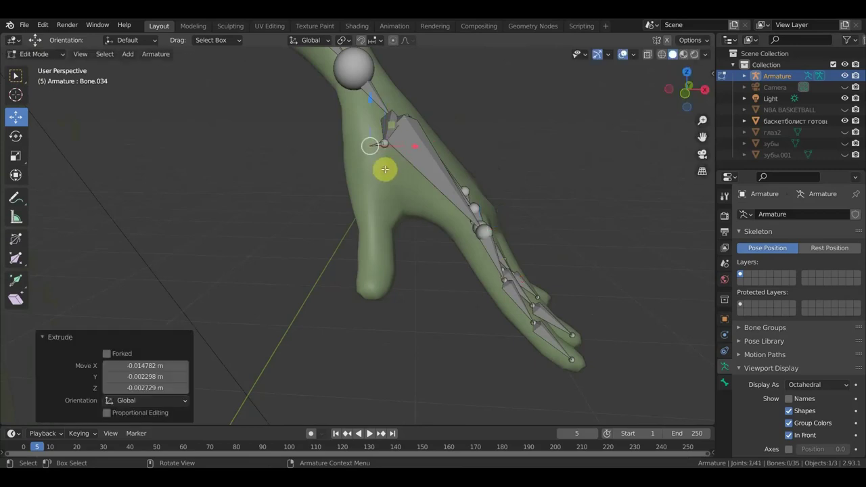
{"action": "key", "text": "ctrl+z"}
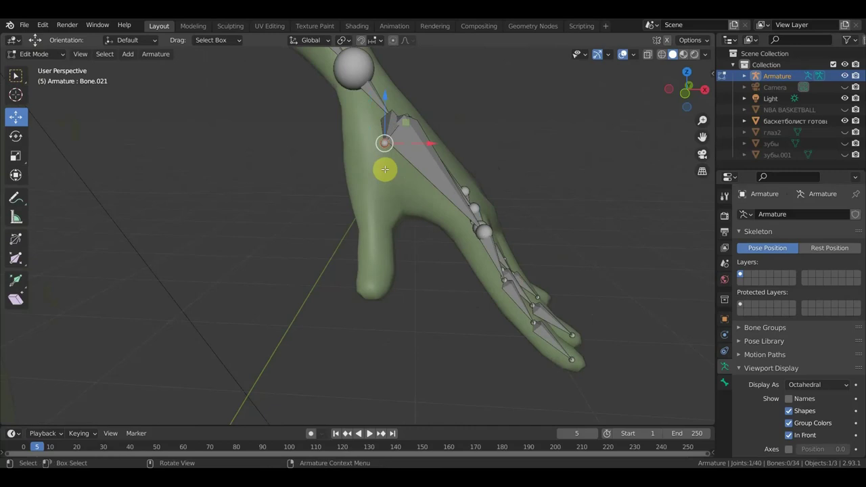
{"action": "key", "text": "g"}
{"action": "left_click", "coordinate": [367, 173]}
{"action": "mouse_move", "coordinate": [367, 173]}
{"action": "middle_mouse_down"}
{"action": "mouse_move", "coordinate": [441, 253]}
{"action": "mouse_move", "coordinate": [493, 251]}
{"action": "mouse_move", "coordinate": [519, 215]}
{"action": "middle_mouse_up"}
{"action": "key", "text": "g"}
{"action": "left_click", "coordinate": [422, 253]}
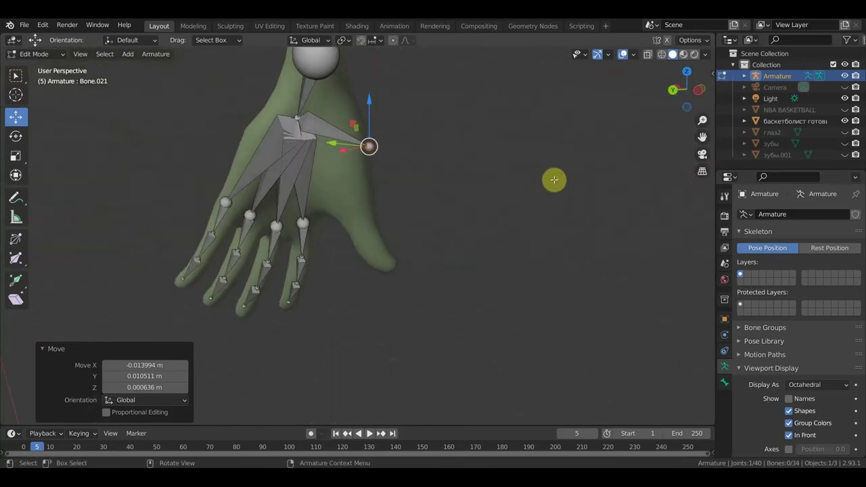
{"action": "key", "text": "g"}
{"action": "left_click", "coordinate": [540, 183]}
Step: Extrude a new bone, Bone.034, from that joint down into the thumb
{"action": "middle_click_drag", "start_coordinate": [515, 192], "coordinate": [238, 247]}
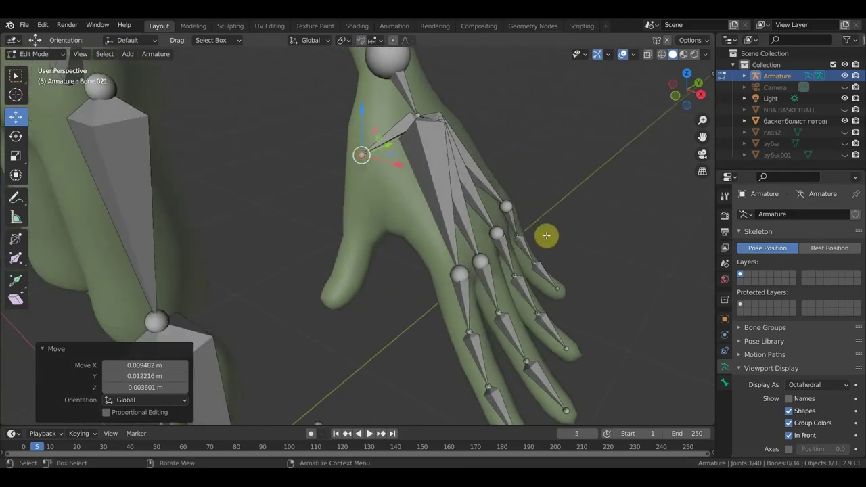
{"action": "middle_click_drag", "start_coordinate": [428, 187], "coordinate": [464, 187]}
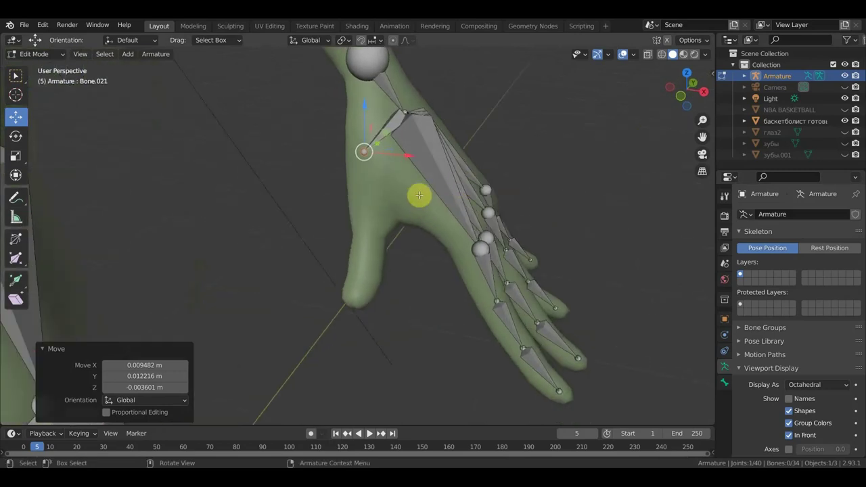
{"action": "key", "text": "e"}
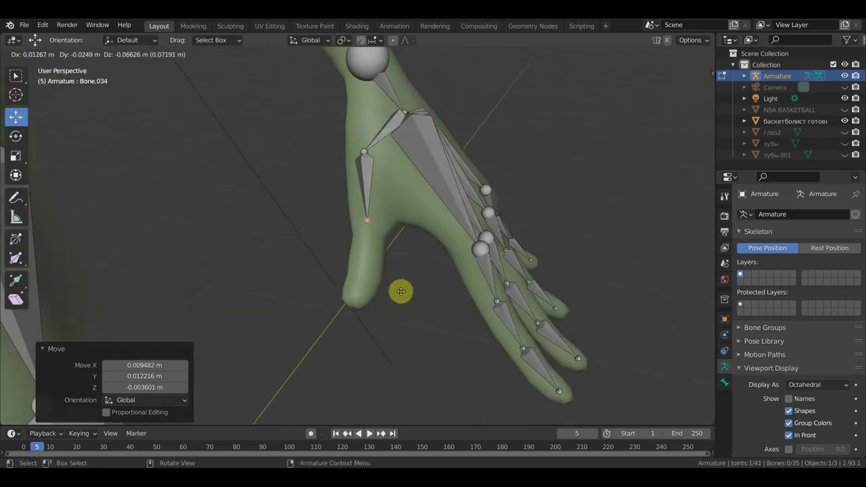
{"action": "left_click", "coordinate": [392, 341]}
{"action": "middle_click_drag", "start_coordinate": [393, 345], "coordinate": [478, 341]}
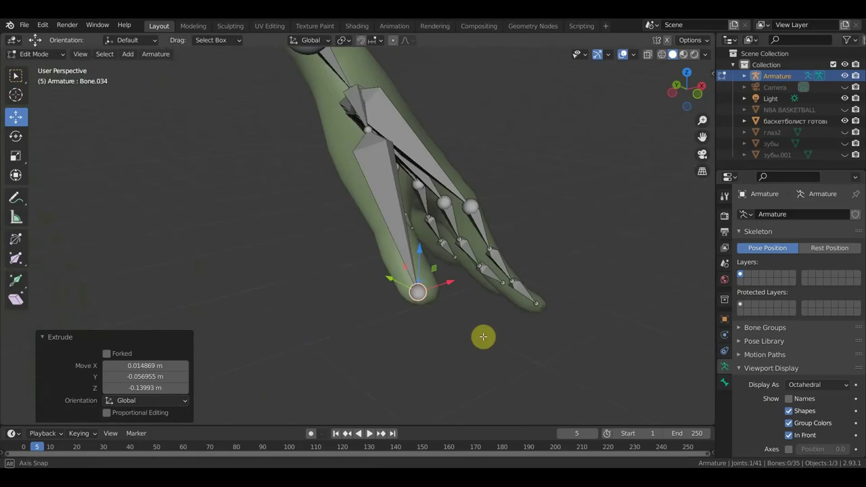
Step: Move the thumb bone's upper joint to fit the thumb, then select the whole thumb bone
{"action": "left_click", "coordinate": [392, 145]}
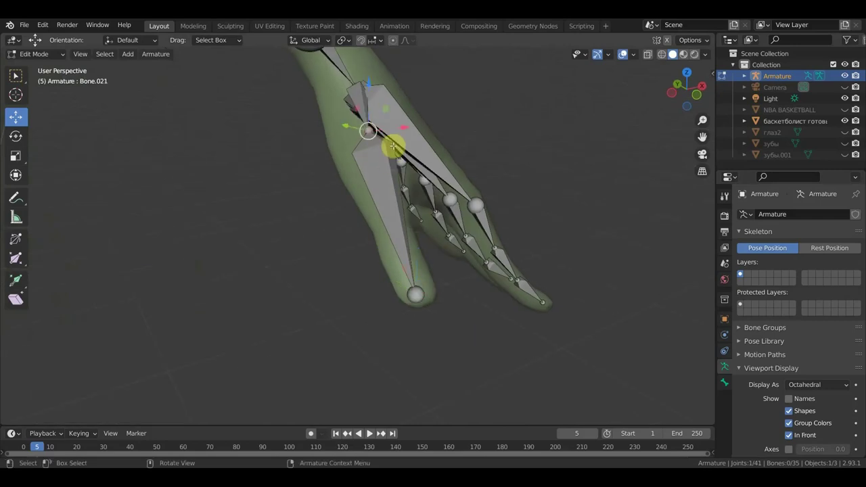
{"action": "middle_click_drag", "start_coordinate": [419, 145], "coordinate": [425, 142]}
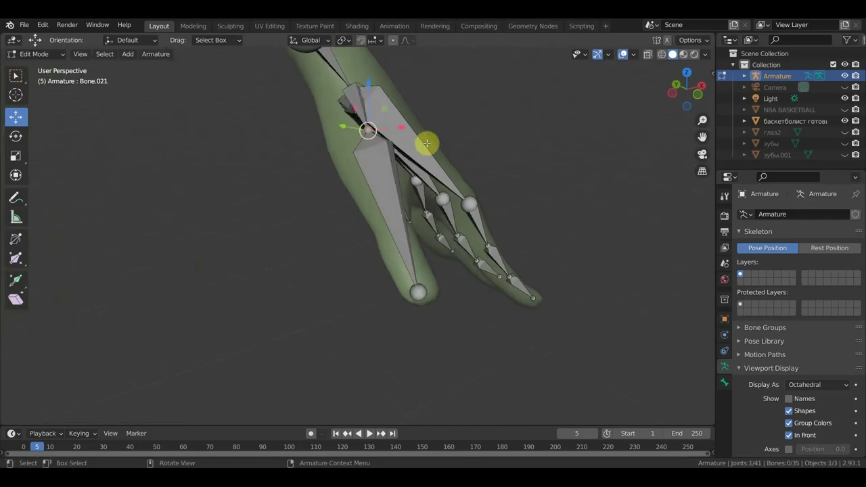
{"action": "key", "text": "g"}
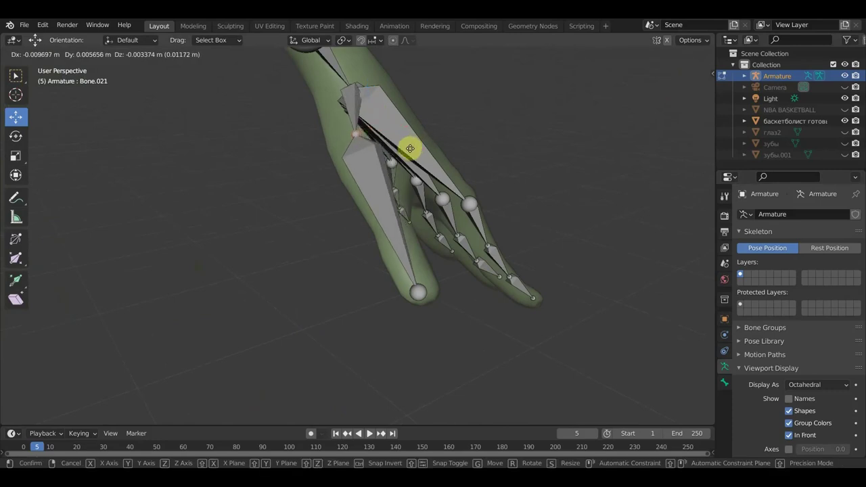
{"action": "left_click", "coordinate": [408, 149]}
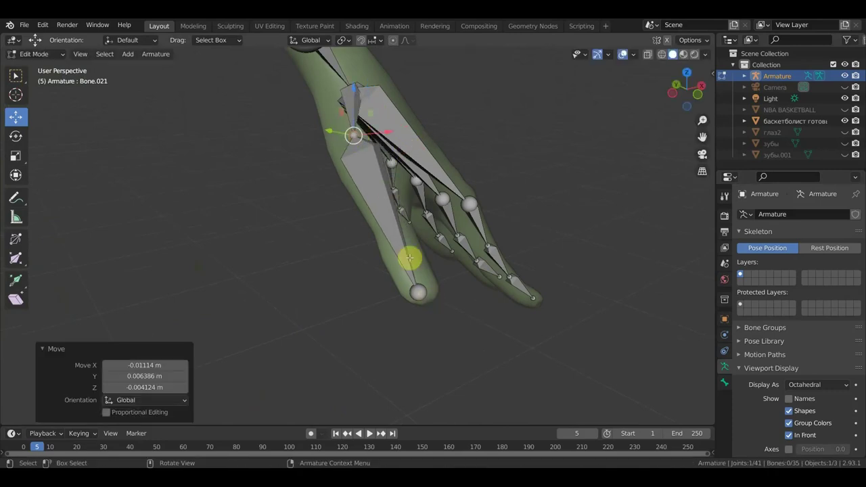
{"action": "scroll", "coordinate": [404, 246], "scroll_direction": "up", "scroll_amount": 3}
{"action": "mouse_move", "coordinate": [396, 199]}
{"action": "middle_mouse_down"}
{"action": "mouse_move", "coordinate": [286, 215]}
{"action": "mouse_move", "coordinate": [315, 214]}
{"action": "middle_mouse_up"}
{"action": "key", "text": "g"}
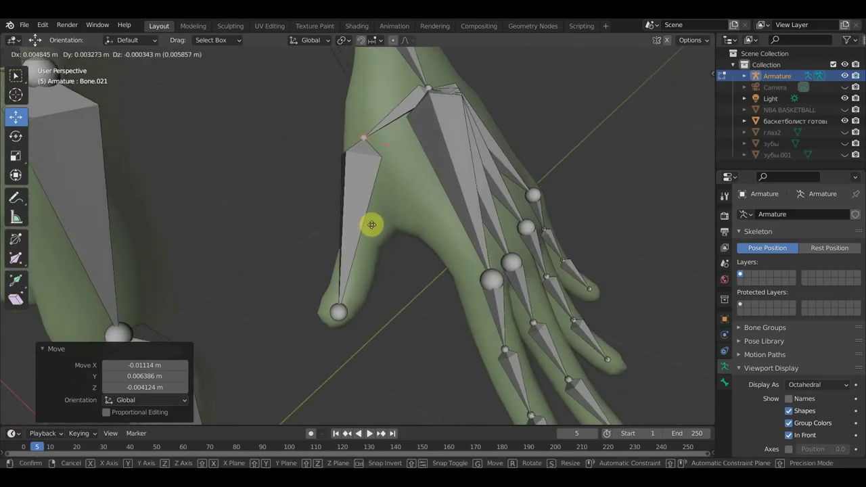
{"action": "left_click", "coordinate": [389, 235]}
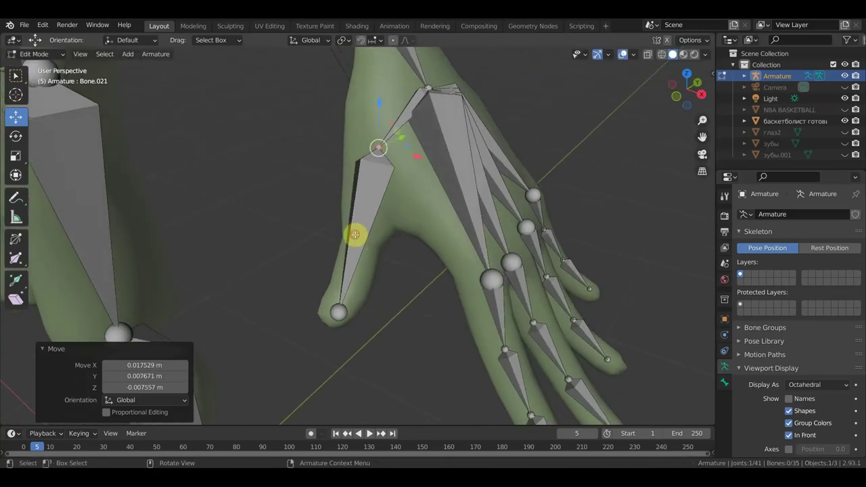
{"action": "left_click", "coordinate": [356, 234]}
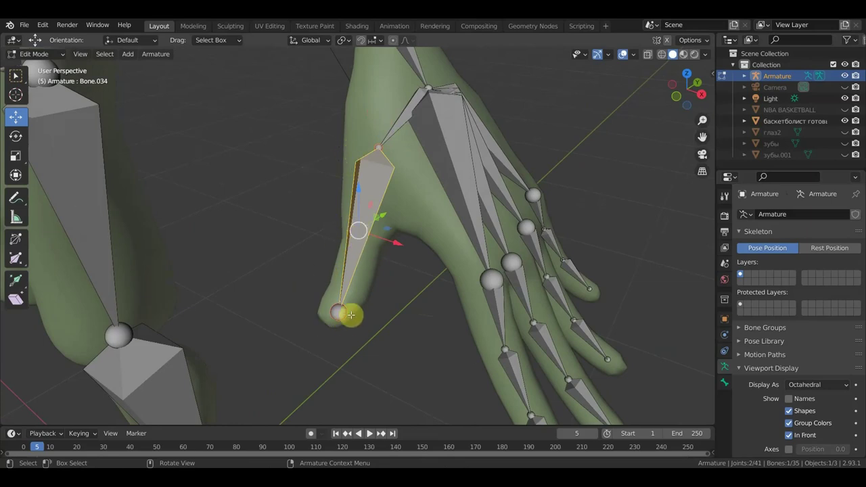
Step: Subdivide the thumb bone with 1 cut into two segments, after undoing a 2-cut attempt
{"action": "right_click", "coordinate": [366, 205]}
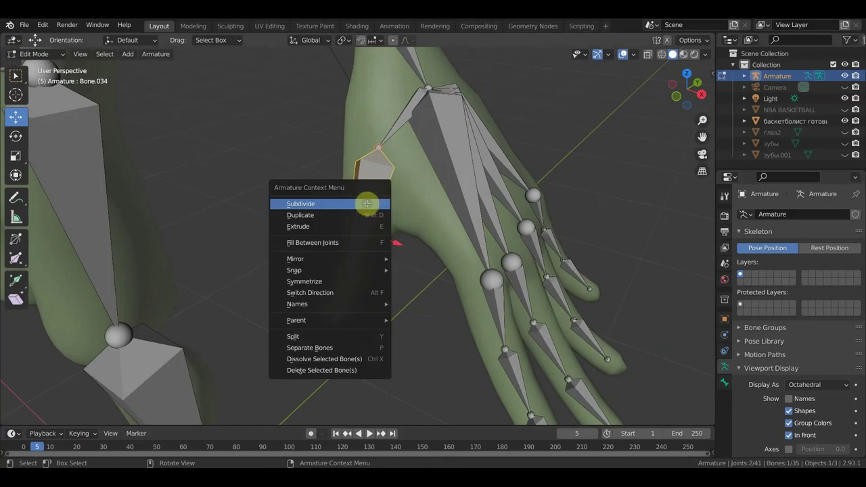
{"action": "left_click", "coordinate": [362, 203]}
{"action": "left_click", "coordinate": [186, 412]}
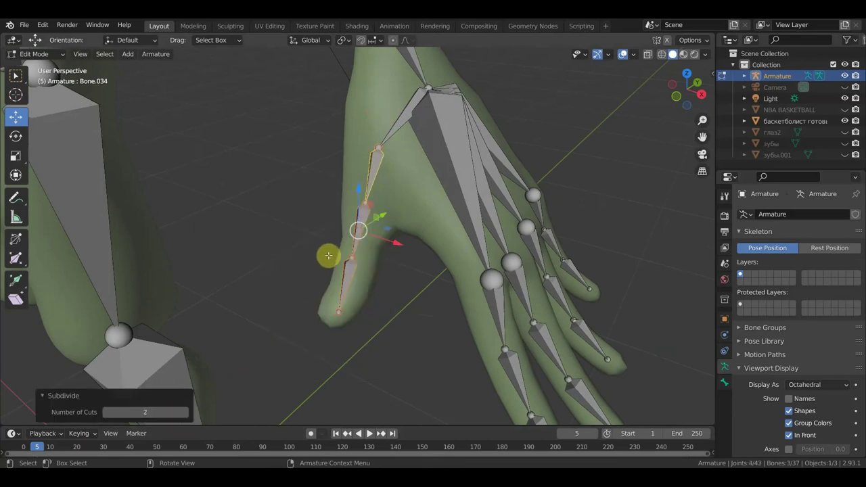
{"action": "key", "text": "ctrl+z"}
{"action": "right_click", "coordinate": [375, 197]}
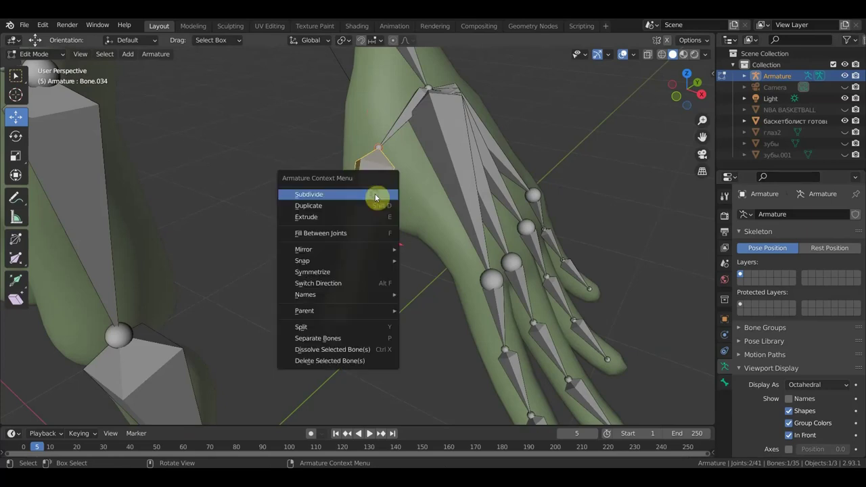
{"action": "left_click", "coordinate": [376, 197]}
{"action": "mouse_move", "coordinate": [367, 277]}
{"action": "middle_mouse_down"}
{"action": "mouse_move", "coordinate": [530, 283]}
{"action": "mouse_move", "coordinate": [439, 288]}
{"action": "middle_mouse_up"}
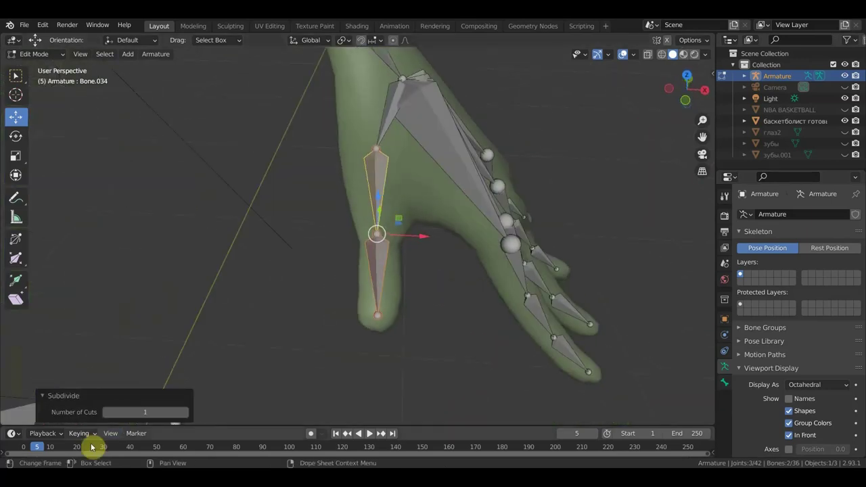
{"action": "mouse_move", "coordinate": [428, 340]}
{"action": "middle_mouse_down"}
{"action": "mouse_move", "coordinate": [439, 297]}
{"action": "mouse_move", "coordinate": [466, 269]}
{"action": "mouse_move", "coordinate": [304, 276]}
{"action": "mouse_move", "coordinate": [313, 284]}
{"action": "mouse_move", "coordinate": [350, 275]}
{"action": "mouse_move", "coordinate": [327, 302]}
{"action": "mouse_move", "coordinate": [345, 257]}
{"action": "mouse_move", "coordinate": [345, 206]}
{"action": "mouse_move", "coordinate": [385, 196]}
{"action": "mouse_move", "coordinate": [381, 216]}
{"action": "mouse_move", "coordinate": [428, 238]}
{"action": "middle_mouse_up"}
{"action": "left_click", "coordinate": [462, 227]}
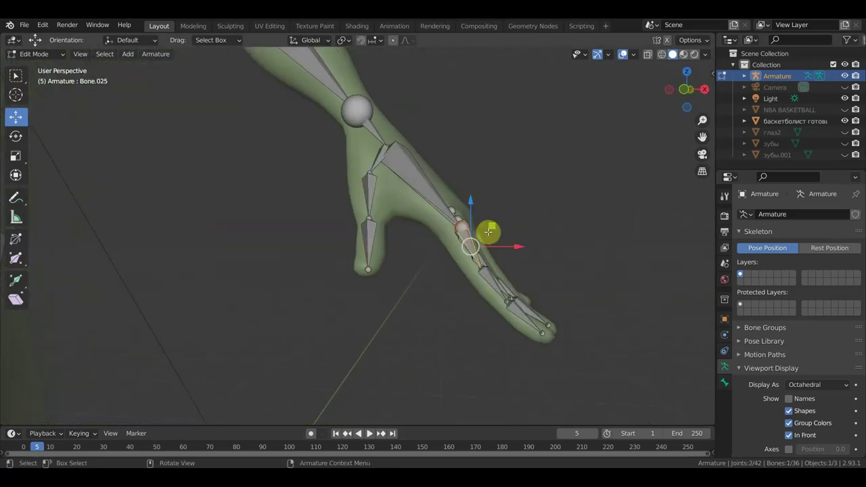
Step: Nudge the selected finger joint about -0.005 m along X, then zoom out to view the arm
{"action": "scroll", "coordinate": [461, 227], "scroll_direction": "up", "scroll_amount": 2}
{"action": "mouse_move", "coordinate": [501, 223]}
{"action": "middle_mouse_down"}
{"action": "mouse_move", "coordinate": [493, 241]}
{"action": "mouse_move", "coordinate": [525, 247]}
{"action": "mouse_move", "coordinate": [580, 228]}
{"action": "middle_mouse_up"}
{"action": "key", "text": "g"}
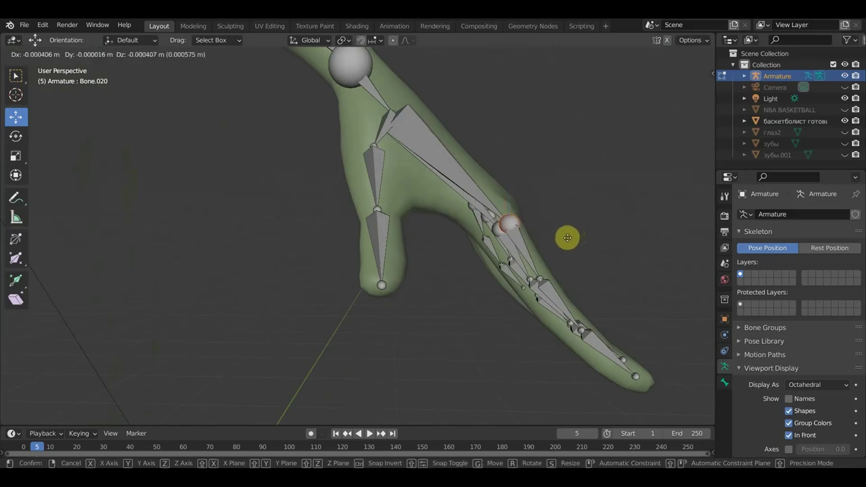
{"action": "left_click", "coordinate": [563, 239]}
{"action": "mouse_move", "coordinate": [561, 236]}
{"action": "middle_mouse_down"}
{"action": "mouse_move", "coordinate": [574, 261]}
{"action": "mouse_move", "coordinate": [501, 282]}
{"action": "mouse_move", "coordinate": [466, 232]}
{"action": "mouse_move", "coordinate": [466, 209]}
{"action": "mouse_move", "coordinate": [449, 213]}
{"action": "mouse_move", "coordinate": [466, 210]}
{"action": "mouse_move", "coordinate": [557, 250]}
{"action": "middle_mouse_up"}
{"action": "scroll", "coordinate": [522, 236], "scroll_direction": "down", "scroll_amount": 1}
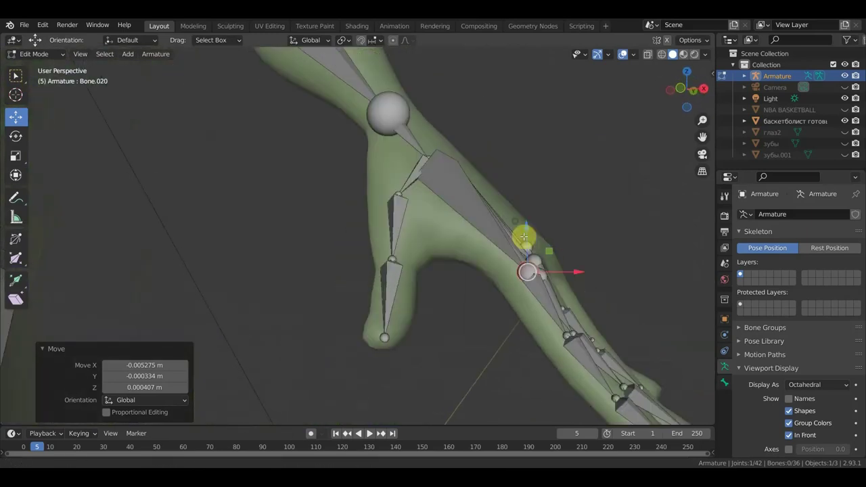
{"action": "scroll", "coordinate": [514, 309], "scroll_direction": "down", "scroll_amount": 1}
{"action": "scroll", "coordinate": [476, 292], "scroll_direction": "down", "scroll_amount": 1}
{"action": "scroll", "coordinate": [475, 292], "scroll_direction": "down", "scroll_amount": 2}
{"action": "middle_click_drag", "start_coordinate": [494, 356], "coordinate": [510, 325]}
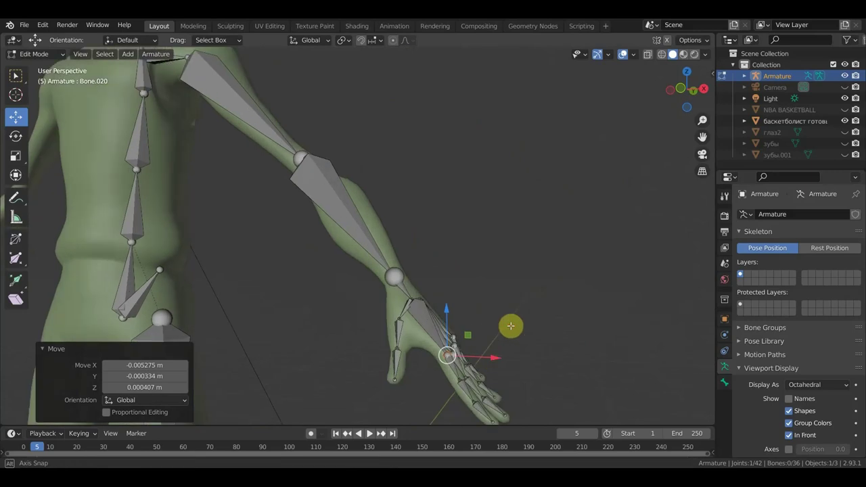
{"action": "scroll", "coordinate": [525, 321], "scroll_direction": "up", "scroll_amount": 1}
{"action": "scroll", "coordinate": [526, 319], "scroll_direction": "up", "scroll_amount": 1}
Step: In front view, extrude a new Bone.036 from the wrist and clear its parent
{"action": "key", "text": "KP_5"}
{"action": "key", "text": "KP_1"}
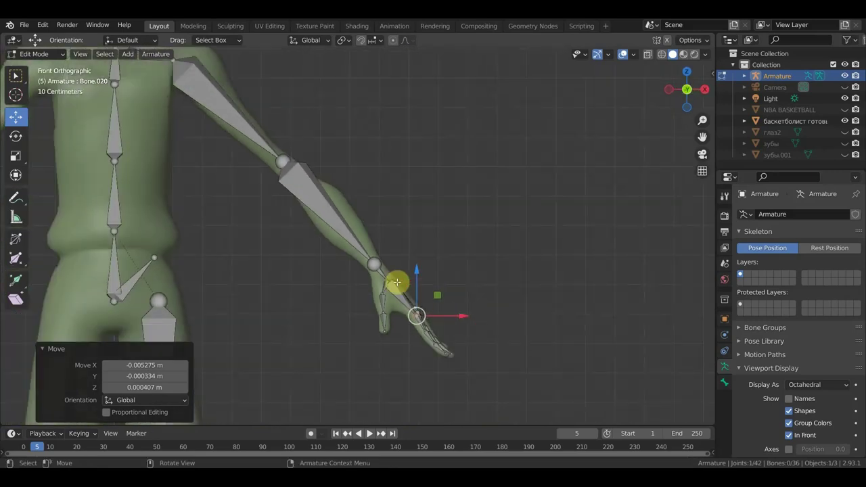
{"action": "left_click", "coordinate": [374, 264]}
{"action": "key", "text": "e"}
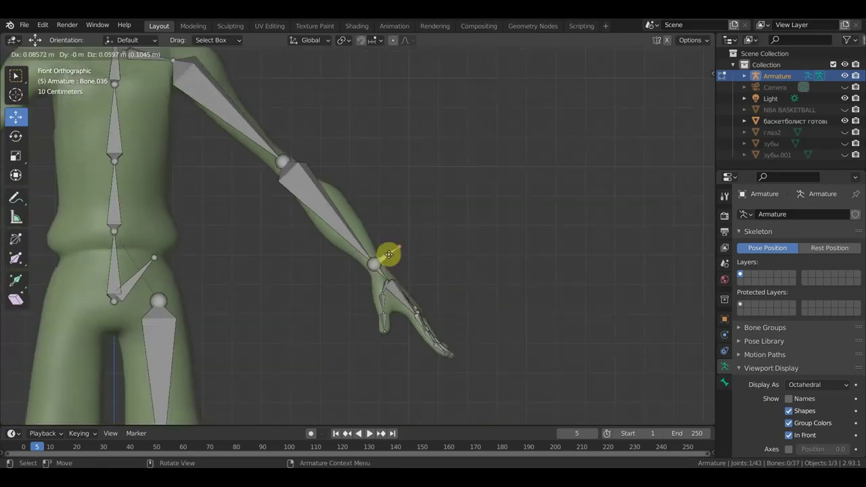
{"action": "left_click", "coordinate": [415, 232]}
{"action": "left_click", "coordinate": [408, 255]}
{"action": "key", "text": "alt+p"}
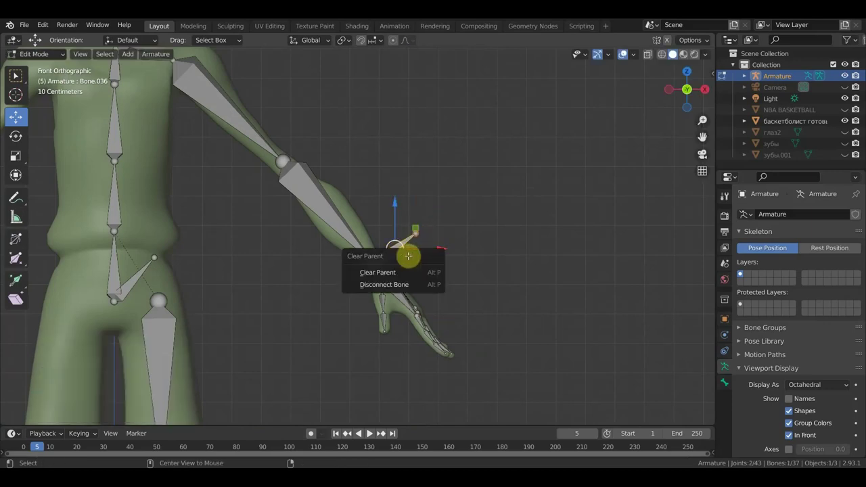
{"action": "left_click", "coordinate": [406, 272]}
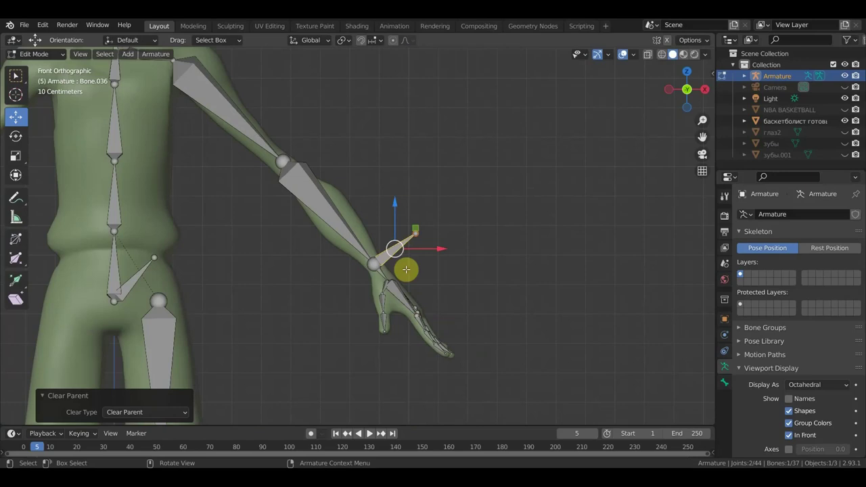
Step: Parent the wrist arm bone to the small angled control bone with Keep Offset
{"action": "scroll", "coordinate": [400, 267], "scroll_direction": "up", "scroll_amount": 5}
{"action": "left_click", "coordinate": [419, 328]}
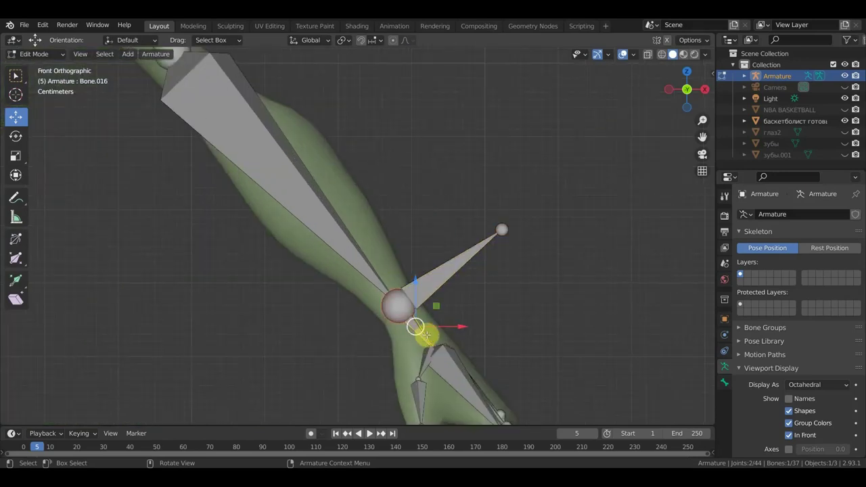
{"action": "left_click", "coordinate": [432, 280]}
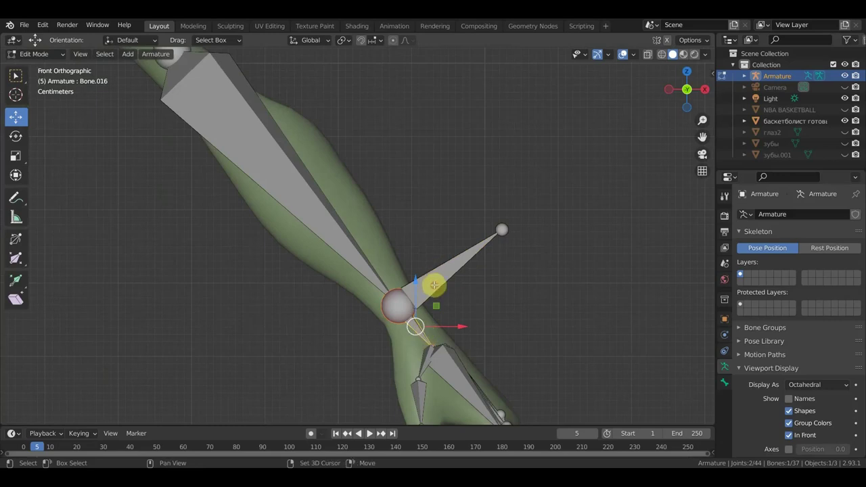
{"action": "left_click", "coordinate": [433, 285]}
{"action": "key", "text": "ctrl+p"}
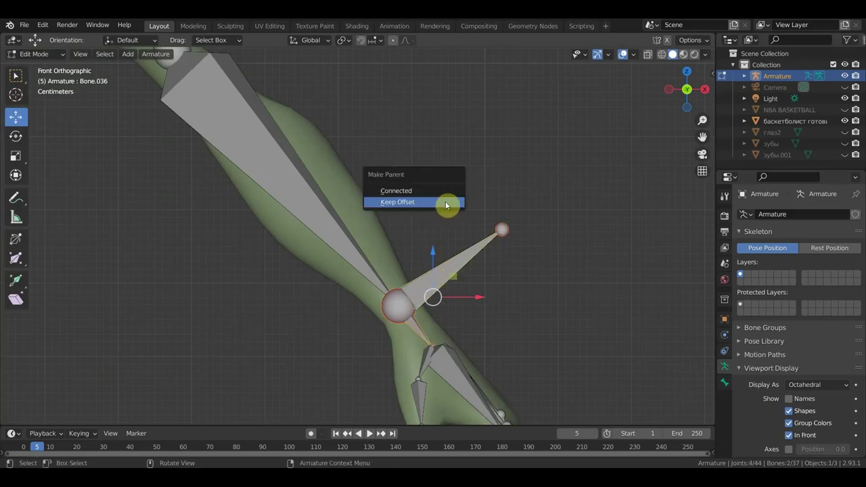
{"action": "left_click", "coordinate": [447, 204]}
{"action": "scroll", "coordinate": [450, 261], "scroll_direction": "down", "scroll_amount": 1}
{"action": "scroll", "coordinate": [443, 305], "scroll_direction": "down", "scroll_amount": 2}
{"action": "scroll", "coordinate": [415, 302], "scroll_direction": "down", "scroll_amount": 2}
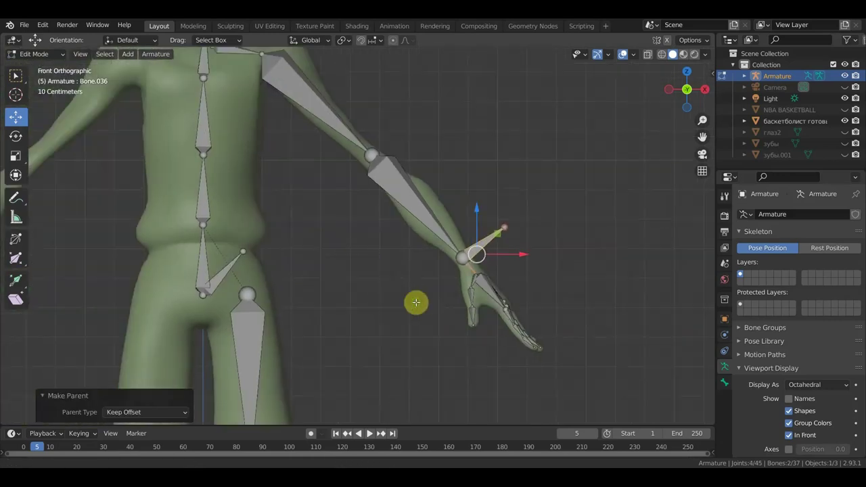
{"action": "scroll", "coordinate": [468, 291], "scroll_direction": "down", "scroll_amount": 1}
{"action": "scroll", "coordinate": [468, 291], "scroll_direction": "down", "scroll_amount": 2}
{"action": "scroll", "coordinate": [402, 273], "scroll_direction": "down", "scroll_amount": 1}
{"action": "scroll", "coordinate": [367, 265], "scroll_direction": "up", "scroll_amount": 1}
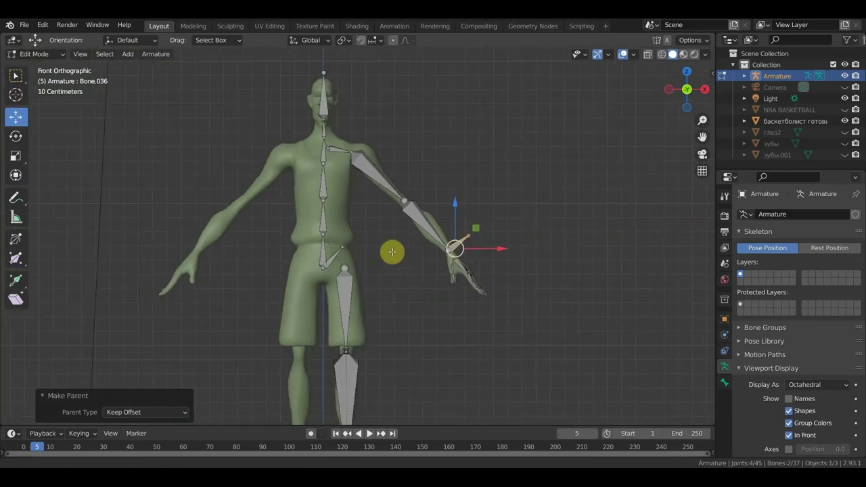
{"action": "scroll", "coordinate": [392, 250], "scroll_direction": "up", "scroll_amount": 1}
{"action": "scroll", "coordinate": [373, 196], "scroll_direction": "up", "scroll_amount": 3}
{"action": "scroll", "coordinate": [373, 223], "scroll_direction": "down", "scroll_amount": 1}
{"action": "scroll", "coordinate": [316, 102], "scroll_direction": "up", "scroll_amount": 1}
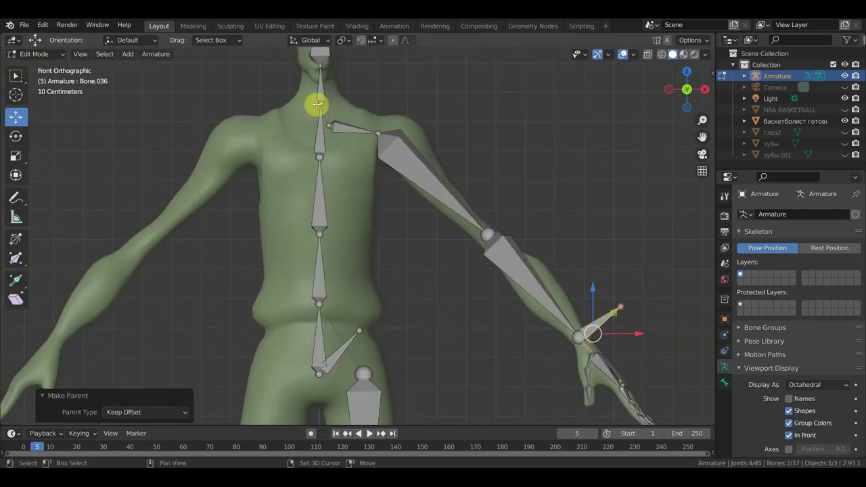
{"action": "scroll", "coordinate": [378, 263], "scroll_direction": "down", "scroll_amount": 2}
{"action": "scroll", "coordinate": [379, 264], "scroll_direction": "down", "scroll_amount": 2}
{"action": "mouse_move", "coordinate": [367, 259]}
{"action": "middle_mouse_down", "text": "shift"}
{"action": "mouse_move", "coordinate": [364, 230]}
{"action": "mouse_move", "coordinate": [248, 237]}
{"action": "middle_mouse_up", "text": "shift"}
{"action": "scroll", "coordinate": [346, 170], "scroll_direction": "up", "scroll_amount": 3}
Step: Extrude a new Bone.037 forward from the upper chest joint in side view
{"action": "mouse_move", "coordinate": [345, 170]}
{"action": "middle_mouse_down", "text": "shift"}
{"action": "mouse_move", "coordinate": [298, 248]}
{"action": "mouse_move", "coordinate": [294, 242]}
{"action": "middle_mouse_up", "text": "shift"}
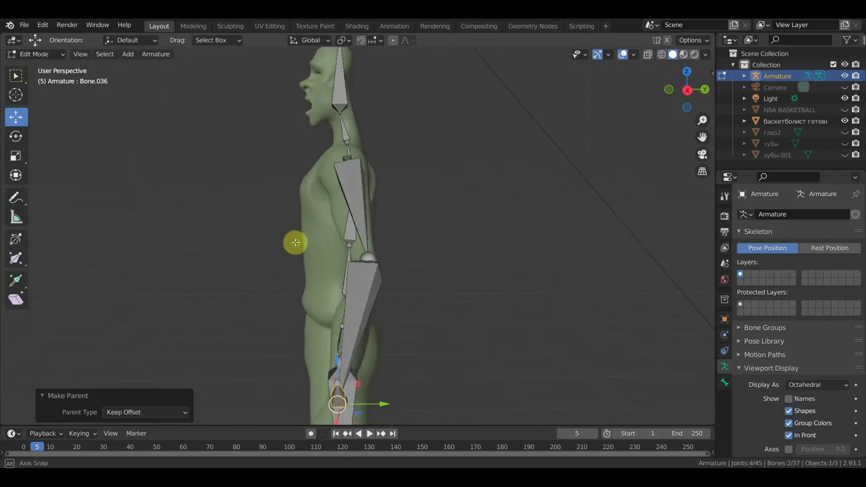
{"action": "middle_click_drag", "start_coordinate": [302, 189], "coordinate": [343, 181]}
{"action": "left_click", "coordinate": [332, 178]}
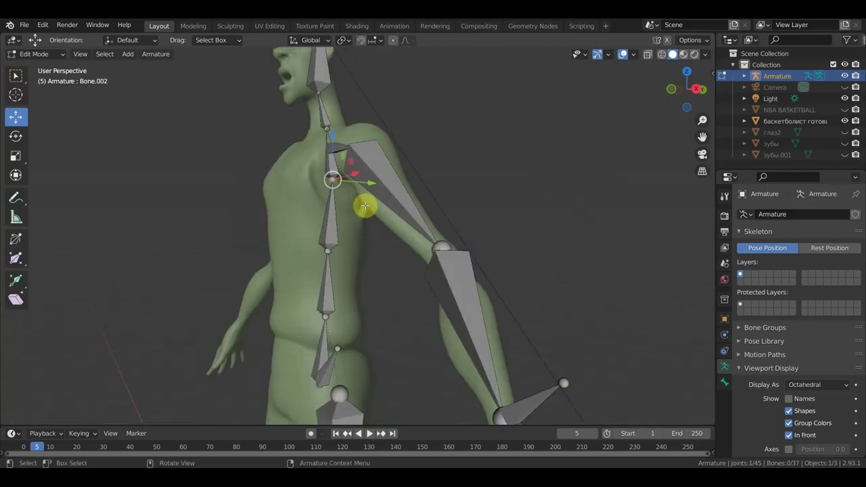
{"action": "key", "text": "KP_3"}
{"action": "key", "text": "e"}
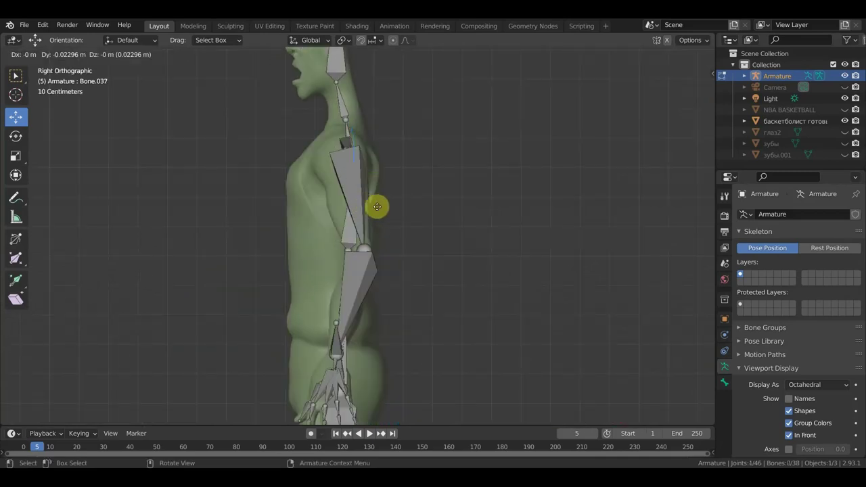
{"action": "left_click", "coordinate": [336, 205]}
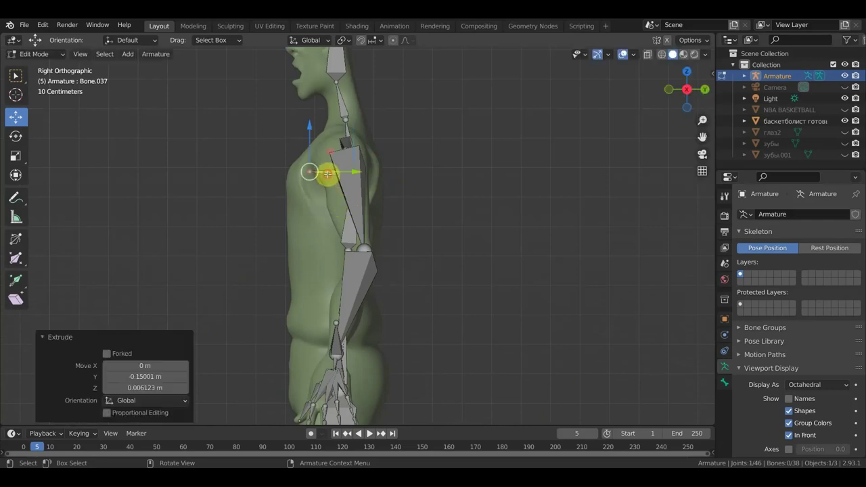
Step: Clear Bone.037's parent and move it onto the character's right chest beside the shoulder
{"action": "middle_click_drag", "start_coordinate": [327, 174], "coordinate": [467, 216]}
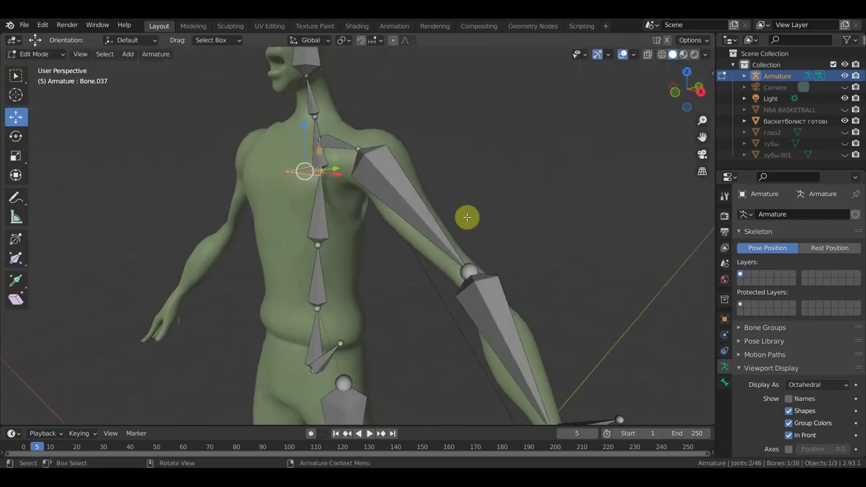
{"action": "key", "text": "alt+p"}
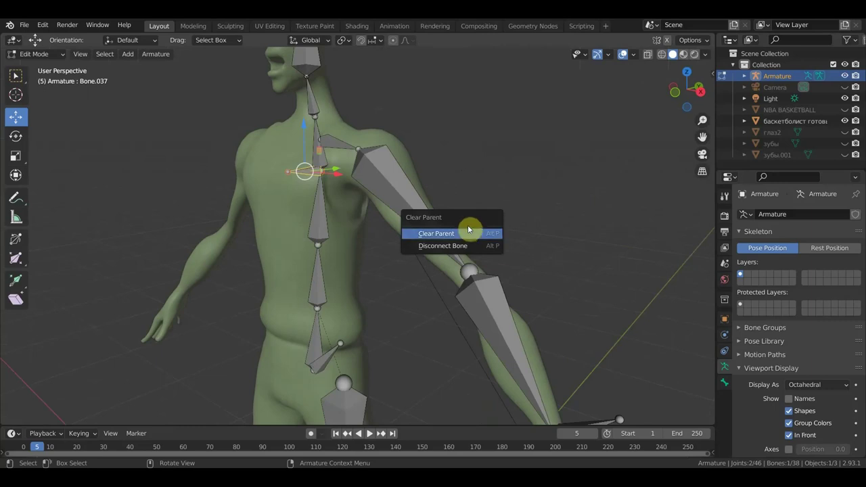
{"action": "left_click", "coordinate": [466, 234]}
{"action": "key", "text": "KP_1"}
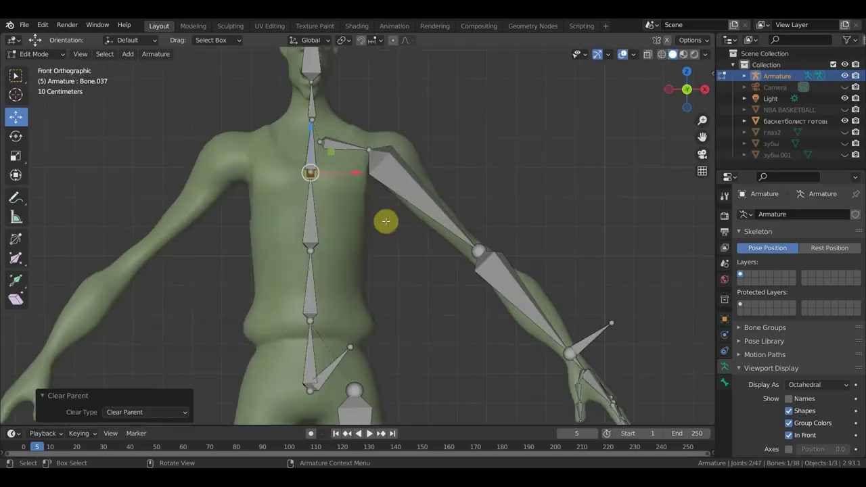
{"action": "key", "text": "g"}
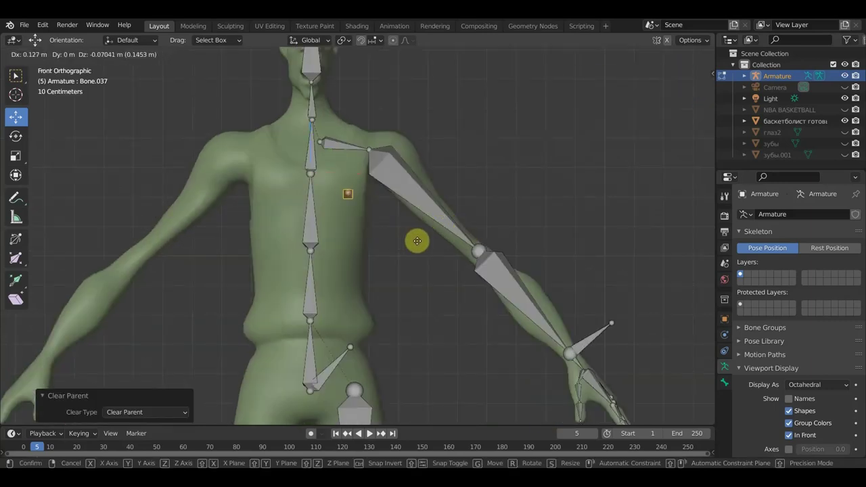
{"action": "left_click", "coordinate": [423, 245]}
{"action": "key", "text": "g"}
{"action": "left_click", "coordinate": [415, 229]}
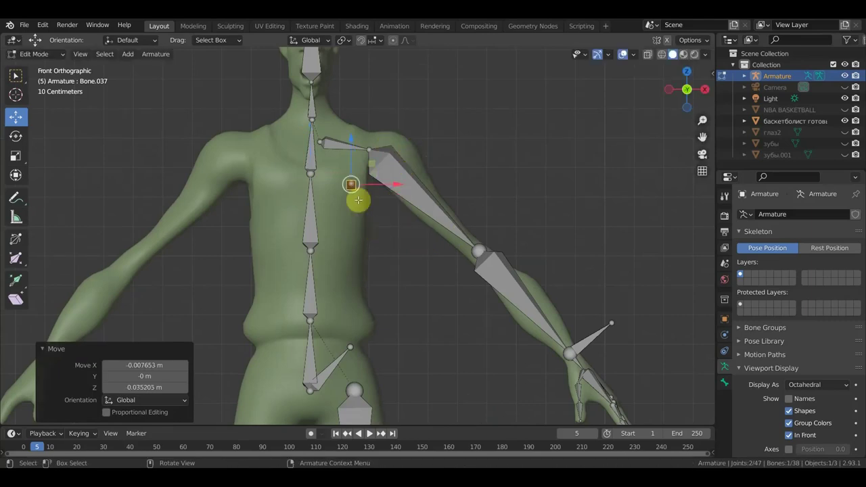
Step: Parent the chest bone to spine Bone.003 with Keep Offset
{"action": "left_click", "coordinate": [312, 158]}
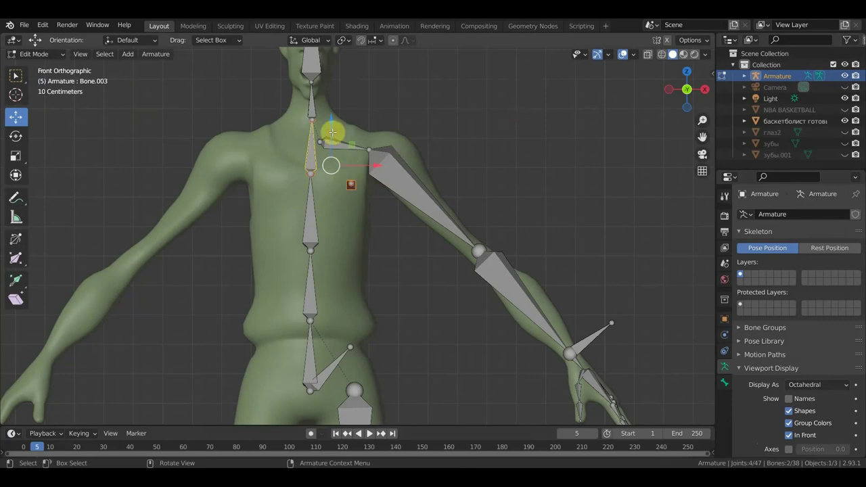
{"action": "key", "text": "ctrl+p"}
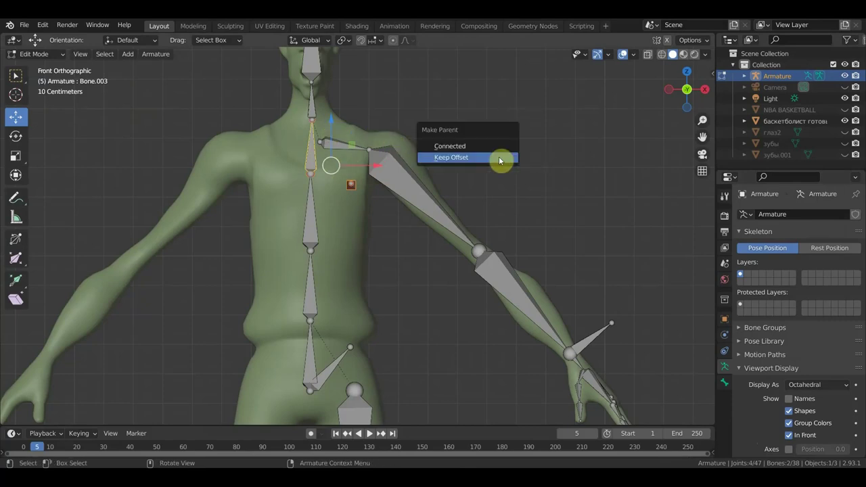
{"action": "left_click", "coordinate": [500, 157]}
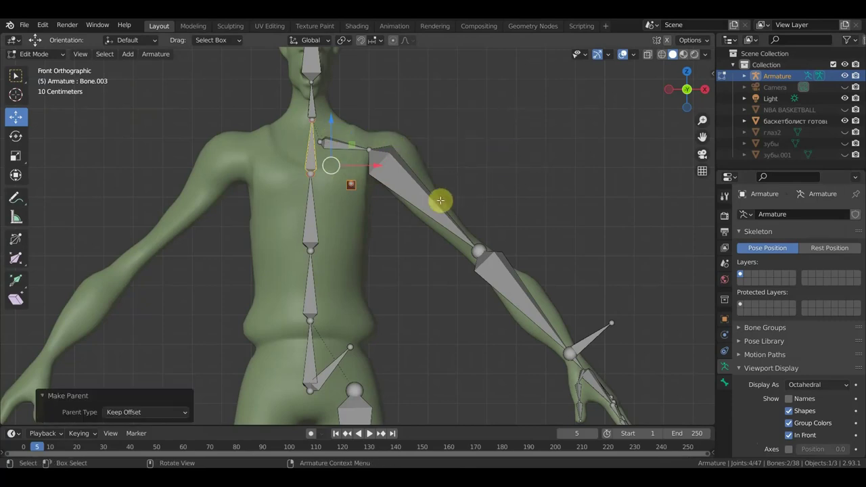
{"action": "scroll", "coordinate": [378, 228], "scroll_direction": "down", "scroll_amount": 3}
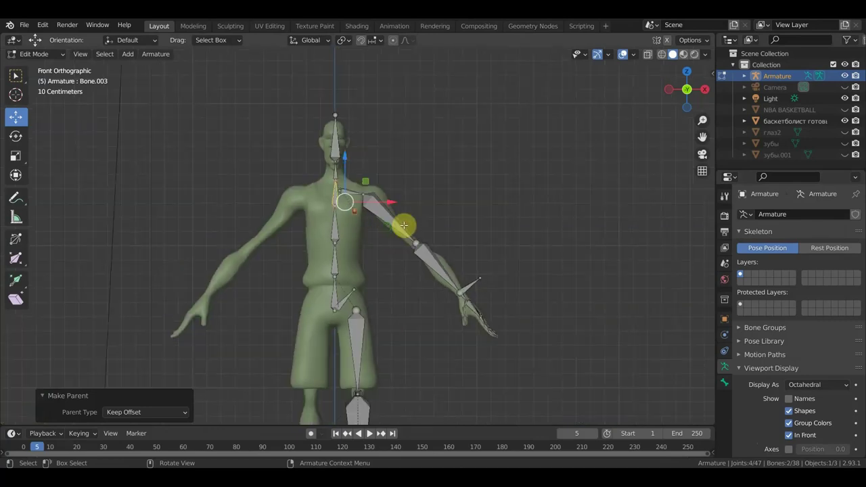
{"action": "middle_click_drag", "start_coordinate": [403, 226], "coordinate": [277, 241]}
{"action": "key", "text": "KP_3"}
{"action": "scroll", "coordinate": [414, 215], "scroll_direction": "up", "scroll_amount": 4}
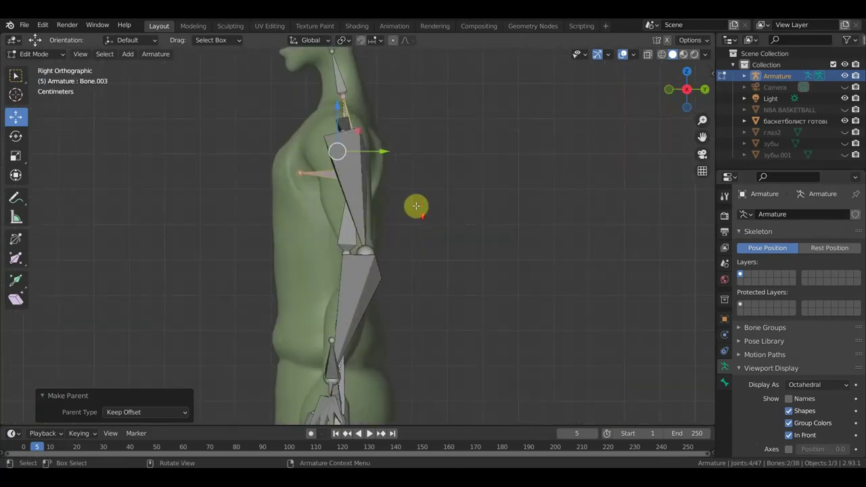
{"action": "middle_click_drag", "start_coordinate": [416, 205], "coordinate": [458, 371], "text": "shift"}
{"action": "scroll", "coordinate": [386, 246], "scroll_direction": "up", "scroll_amount": 2}
{"action": "scroll", "coordinate": [389, 230], "scroll_direction": "down", "scroll_amount": 2}
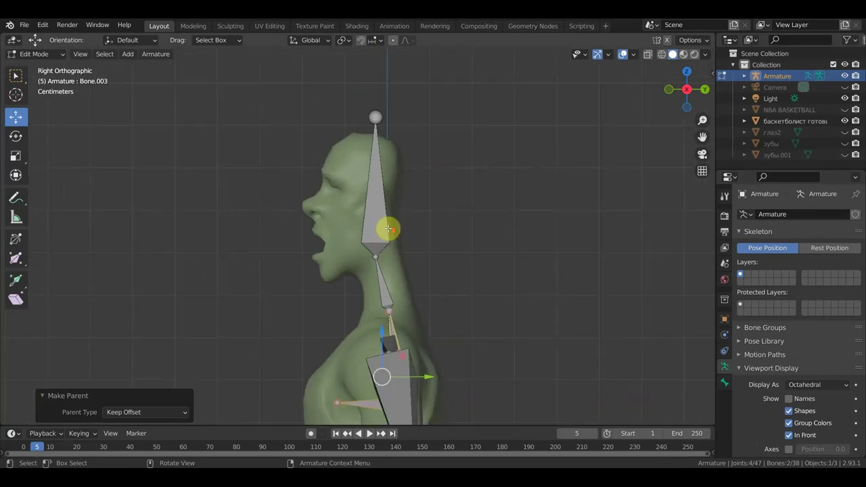
Step: Extrude a new Bone.038 from the head bone's tip and clear its parent
{"action": "left_click", "coordinate": [377, 112]}
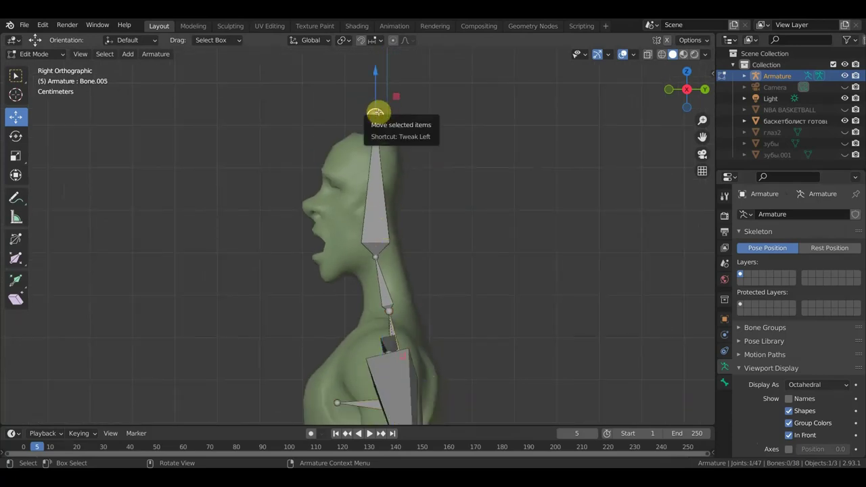
{"action": "key", "text": "e"}
{"action": "left_click", "coordinate": [323, 112]}
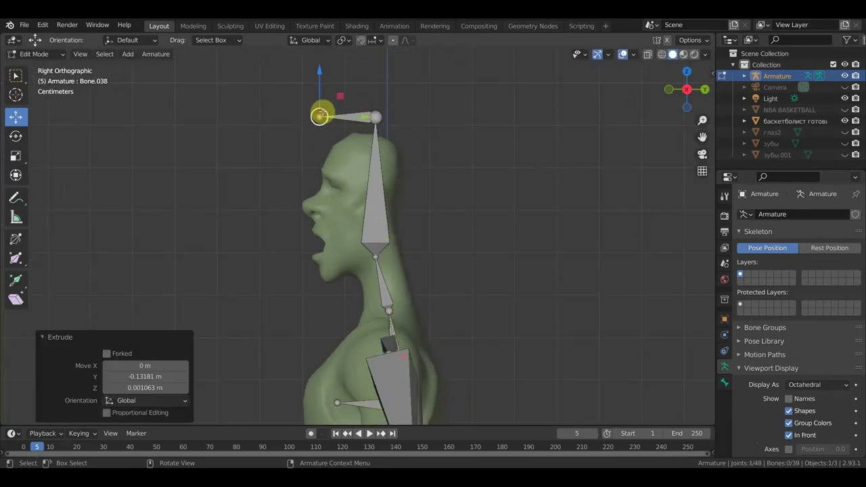
{"action": "left_click", "coordinate": [353, 112]}
{"action": "key", "text": "alt+p"}
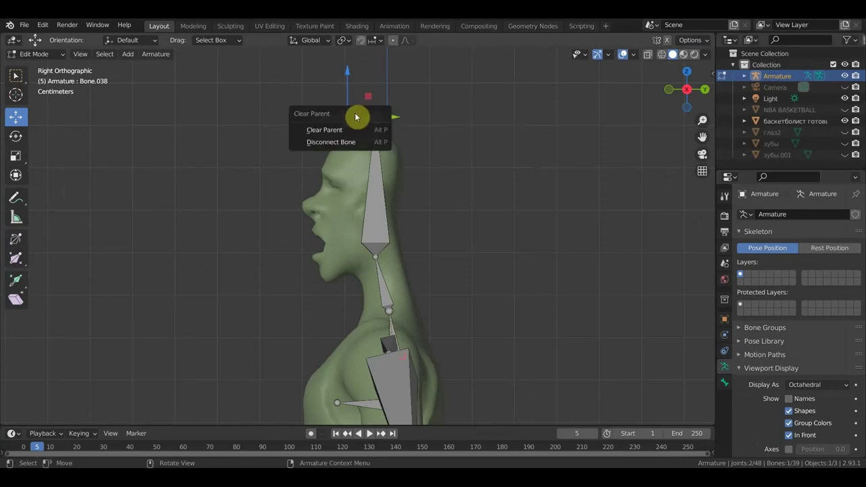
{"action": "left_click", "coordinate": [338, 129]}
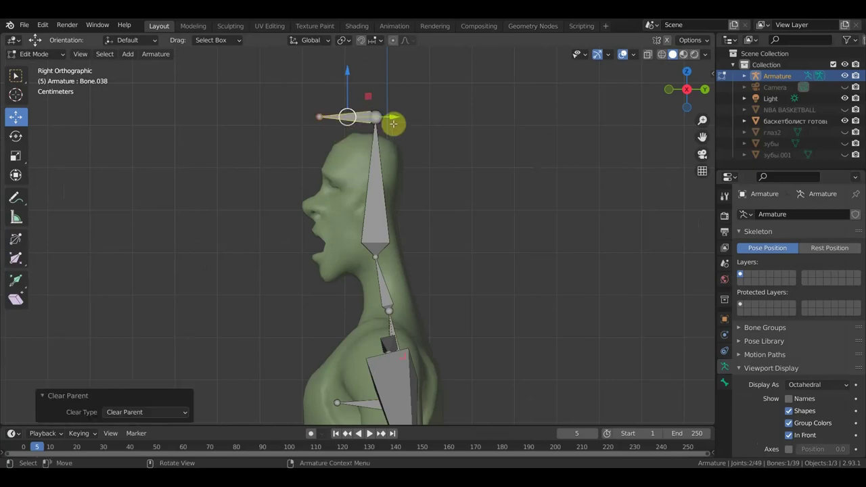
Step: Move Bone.038 down to the mouth and rotate it along the jawline
{"action": "key", "text": "g"}
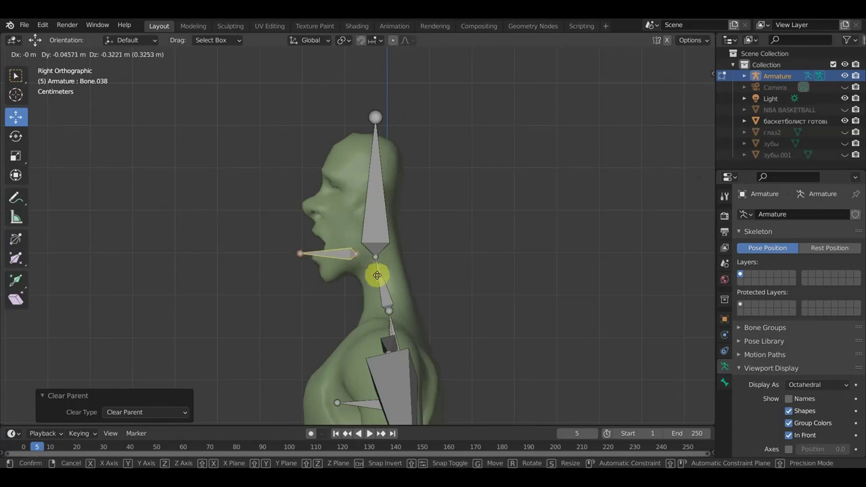
{"action": "left_click", "coordinate": [380, 269]}
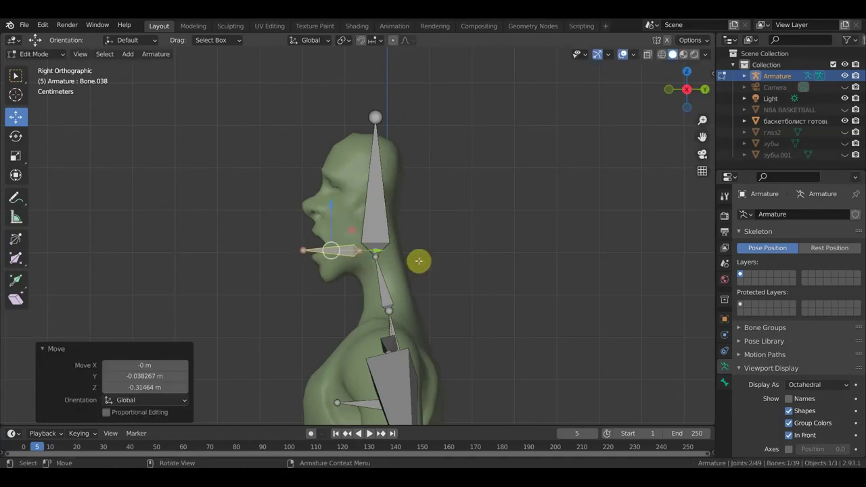
{"action": "key", "text": "r"}
{"action": "left_click", "coordinate": [411, 220]}
{"action": "key", "text": "g"}
{"action": "left_click", "coordinate": [411, 230]}
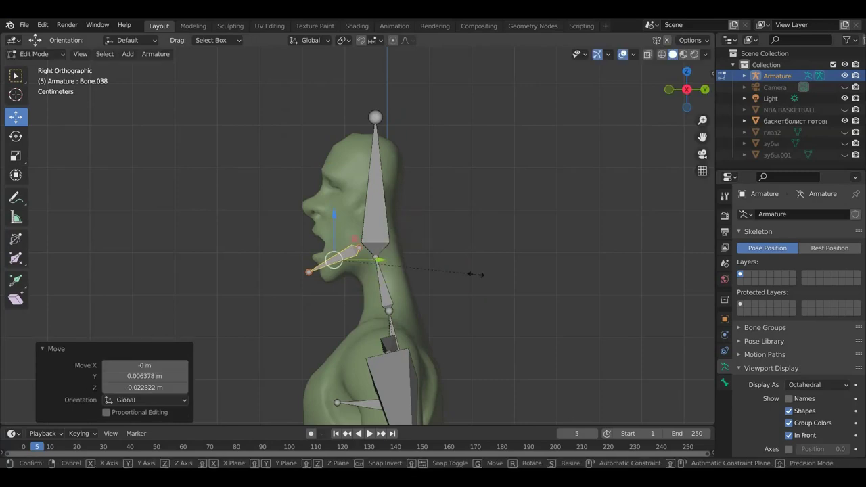
Step: Scale the jaw bone to 0.708, settle it to the chin, and add the head bone to the selection
{"action": "key", "text": "s"}
{"action": "left_click", "coordinate": [435, 270]}
{"action": "key", "text": "g"}
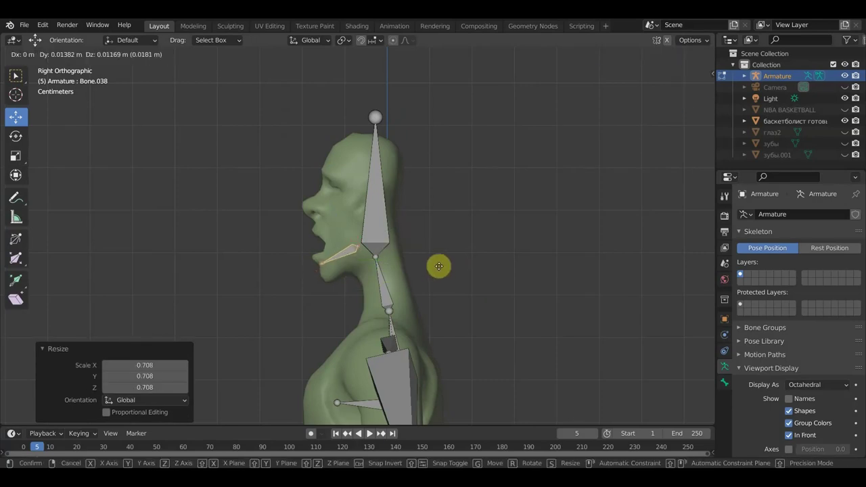
{"action": "left_click", "coordinate": [441, 267]}
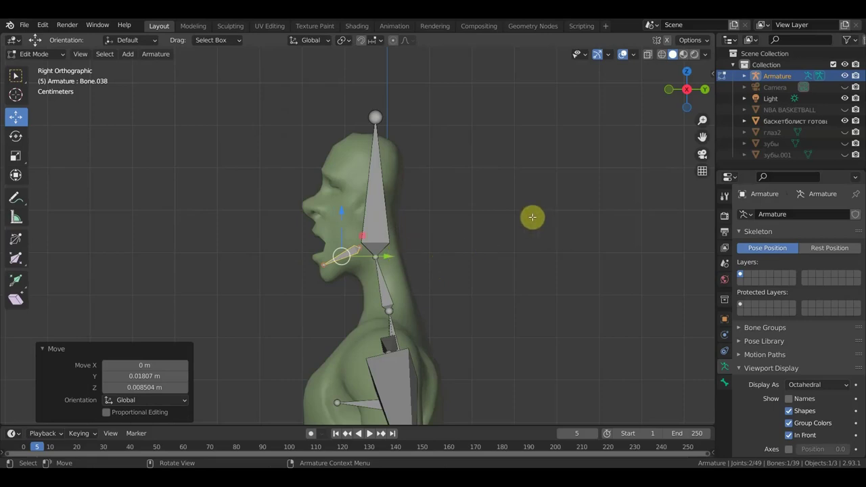
{"action": "scroll", "coordinate": [377, 217], "scroll_direction": "up", "scroll_amount": 4}
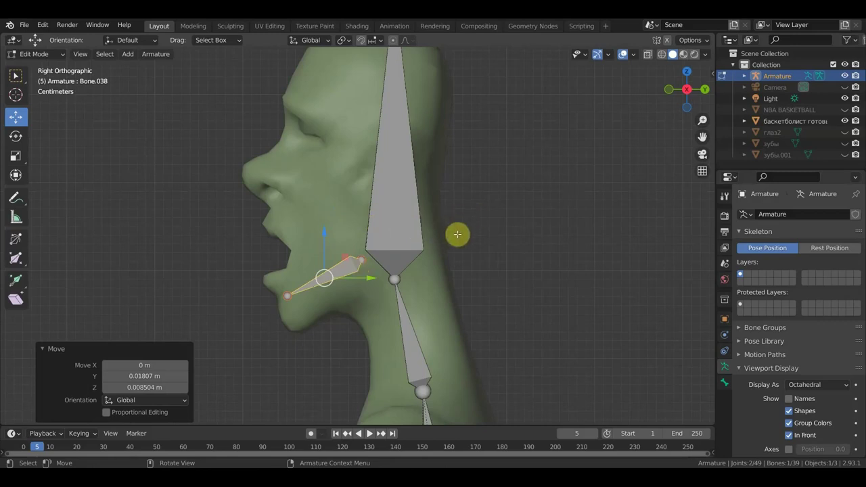
{"action": "scroll", "coordinate": [465, 234], "scroll_direction": "down", "scroll_amount": 2}
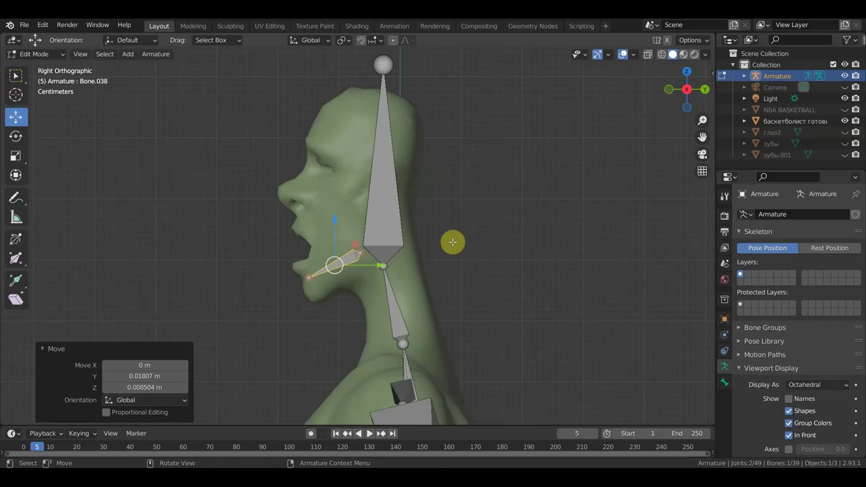
{"action": "left_click", "coordinate": [389, 231]}
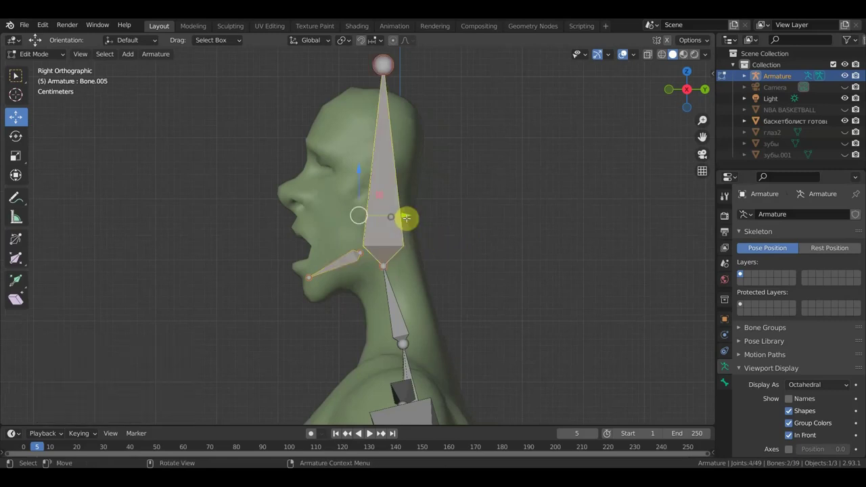
Step: Parent the jaw to the head with Keep Offset, then duplicate it as a mouth bone rotated 30.3°
{"action": "key", "text": "ctrl+p"}
{"action": "left_click", "coordinate": [502, 207]}
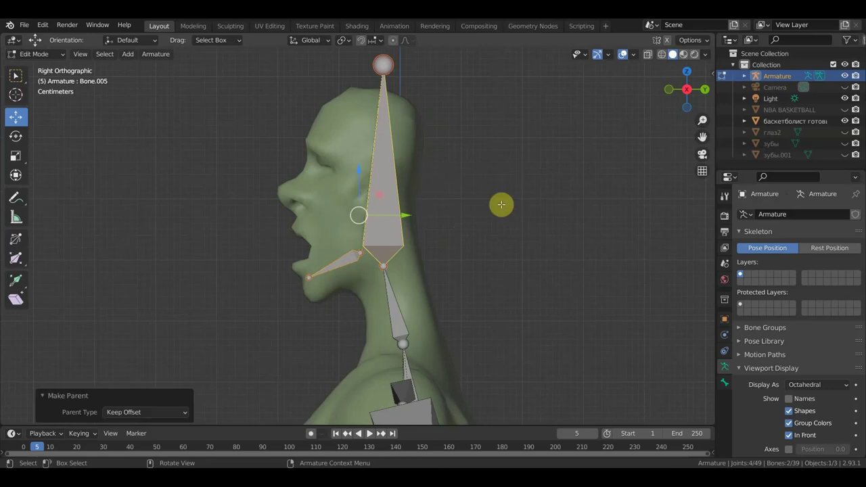
{"action": "left_click", "coordinate": [338, 265]}
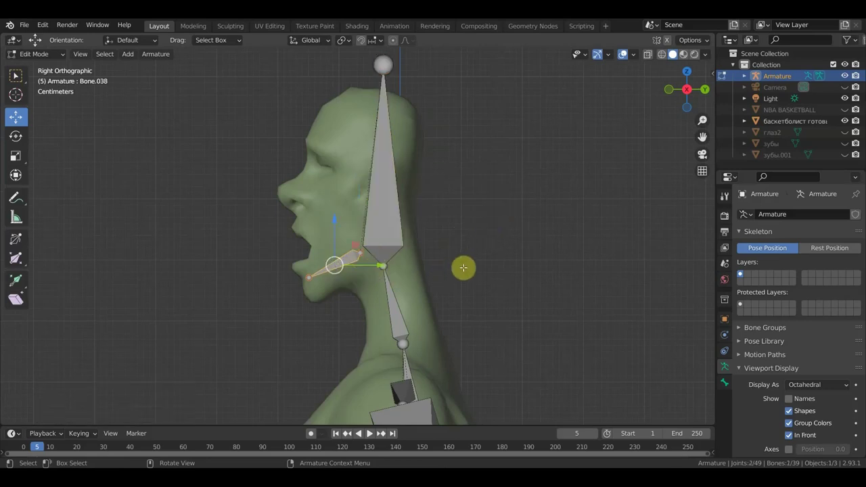
{"action": "key", "text": "shift+d"}
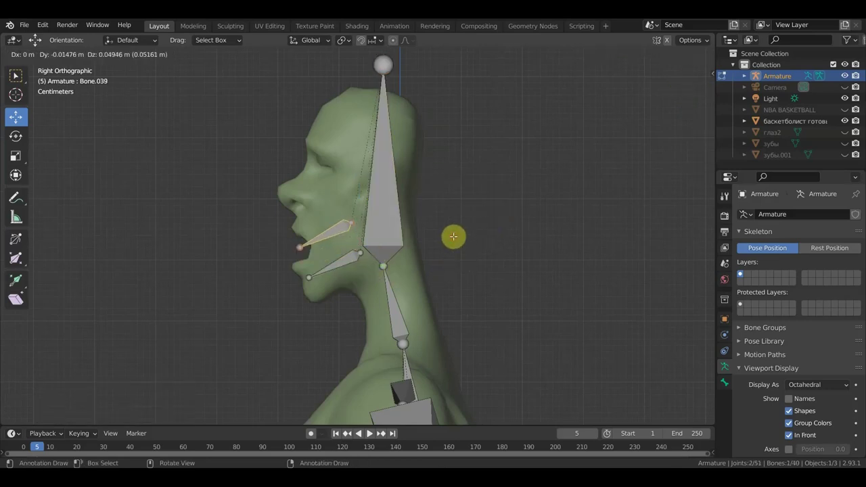
{"action": "left_click", "coordinate": [456, 237]}
{"action": "key", "text": "r"}
{"action": "left_click", "coordinate": [427, 301]}
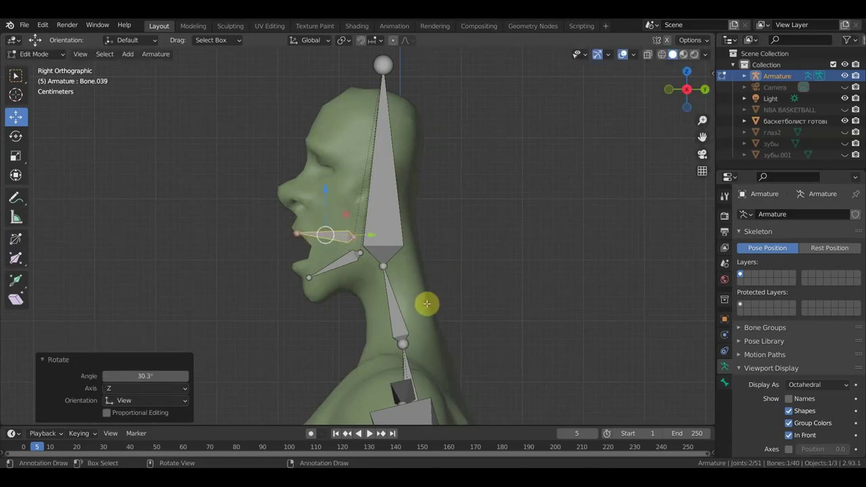
{"action": "key", "text": "g"}
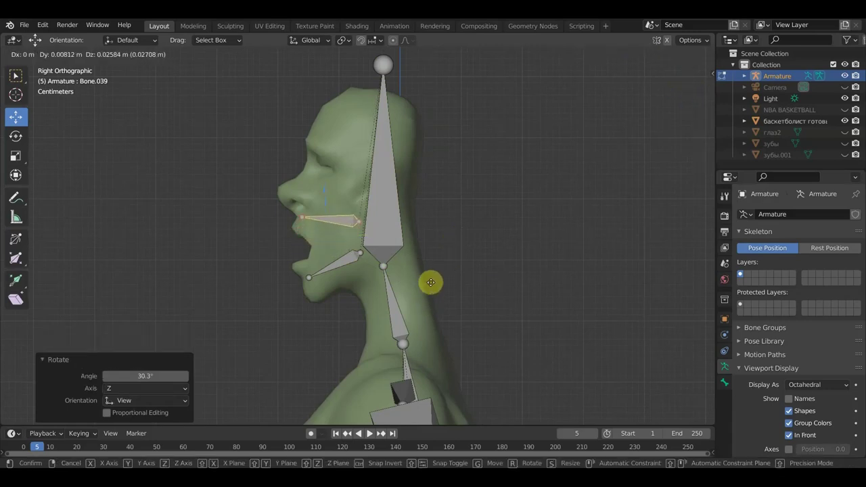
{"action": "left_click", "coordinate": [432, 284]}
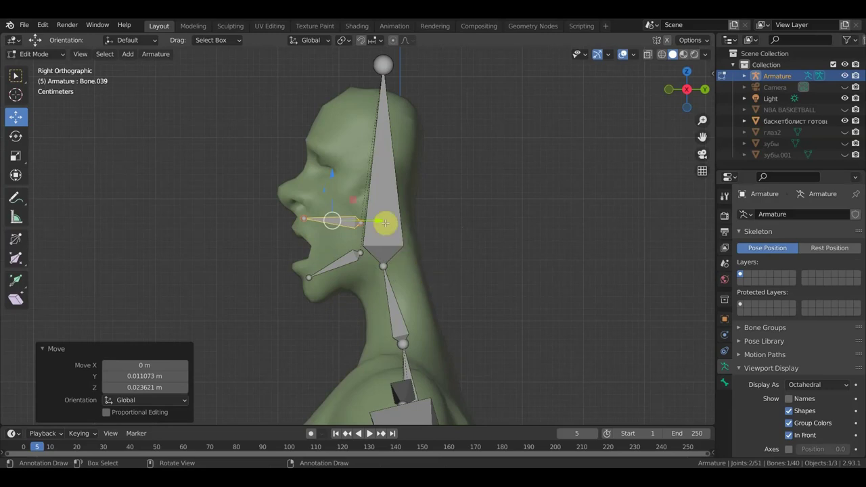
Step: Extrude Bone.040 from the mouth bone's front tip to extend past the lips
{"action": "left_click", "coordinate": [304, 222]}
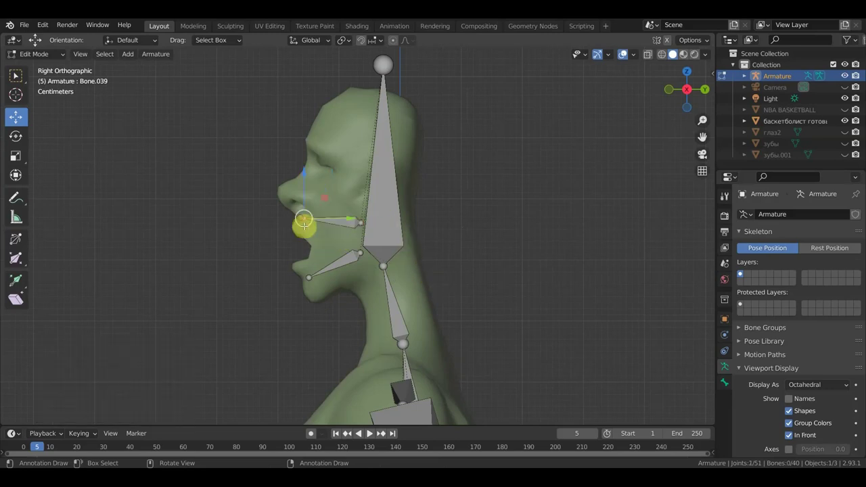
{"action": "key", "text": "e"}
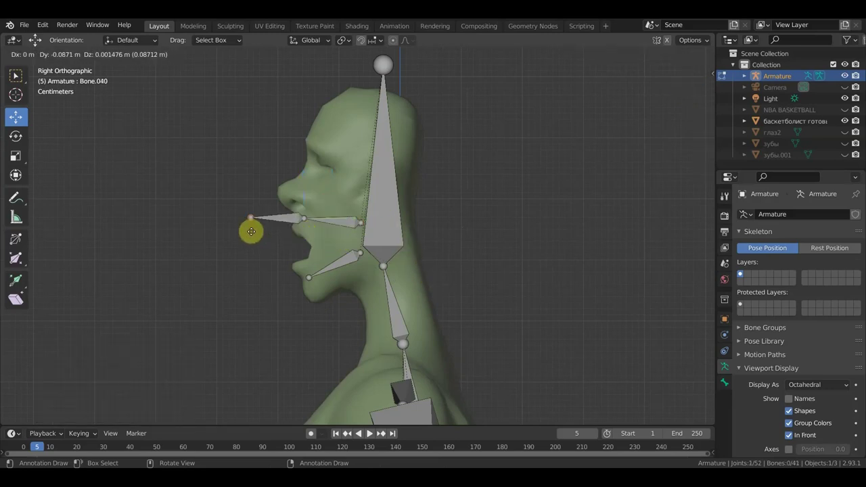
{"action": "left_click", "coordinate": [252, 235]}
{"action": "left_click", "coordinate": [278, 222]}
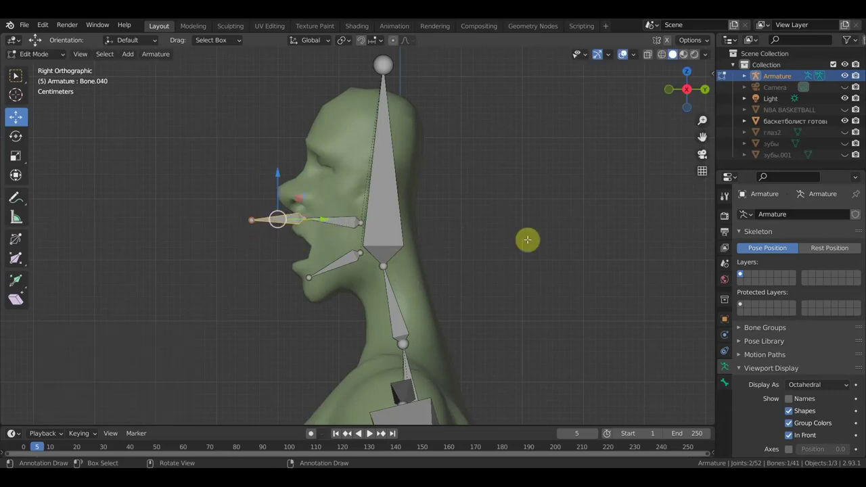
{"action": "key", "text": "alt+p"}
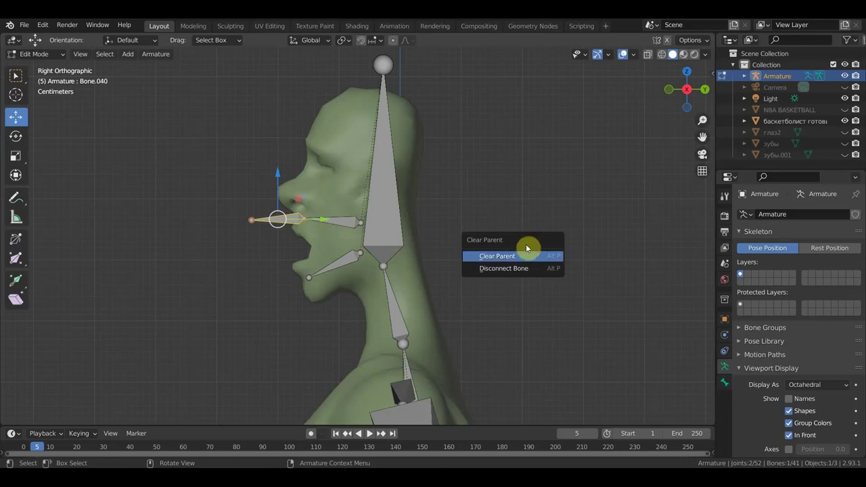
Step: Clear Bone.040's parent, move it in front of the face, and parent it to the mouth bone with offset
{"action": "left_click", "coordinate": [520, 256]}
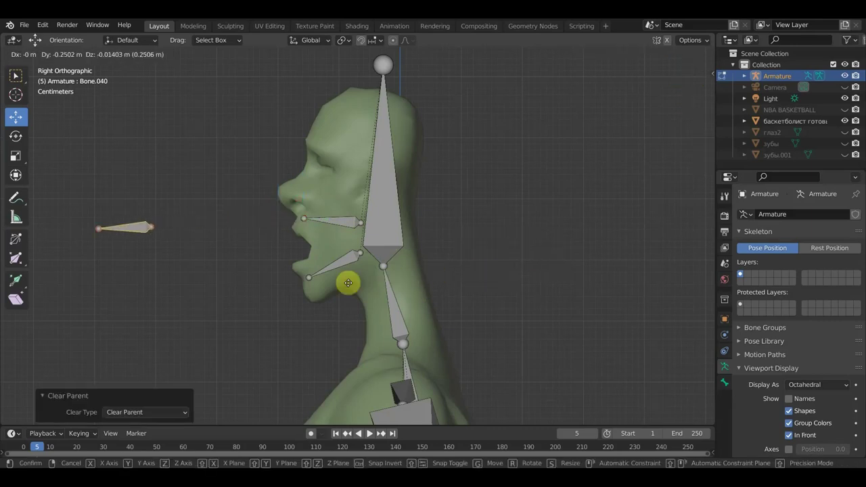
{"action": "left_click", "coordinate": [349, 280]}
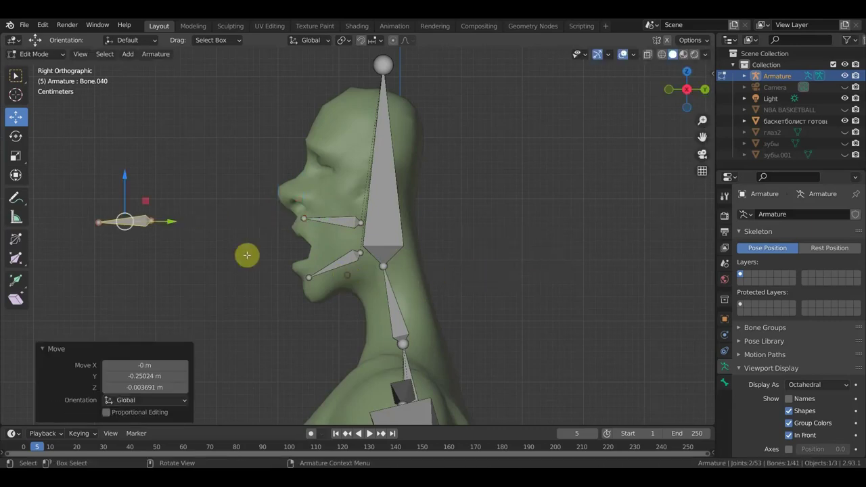
{"action": "left_click", "coordinate": [336, 225], "text": "shift"}
{"action": "key", "text": "ctrl+p"}
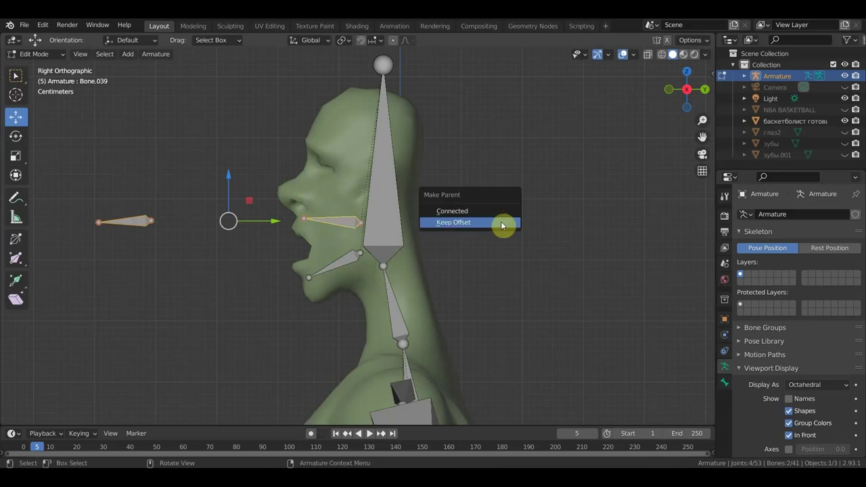
{"action": "left_click", "coordinate": [502, 225]}
Step: Duplicate the control bone down level with the jaw as Bone.041 and parent it to the jaw with offset
{"action": "left_click", "coordinate": [145, 221]}
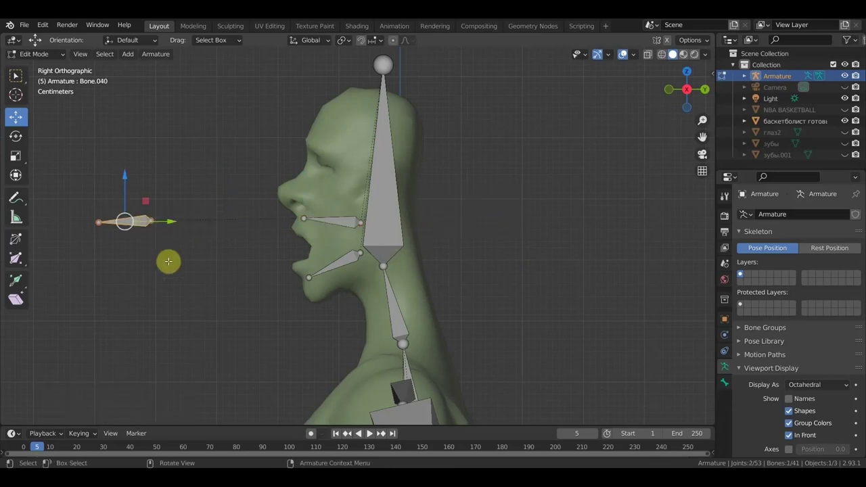
{"action": "key", "text": "shift+d"}
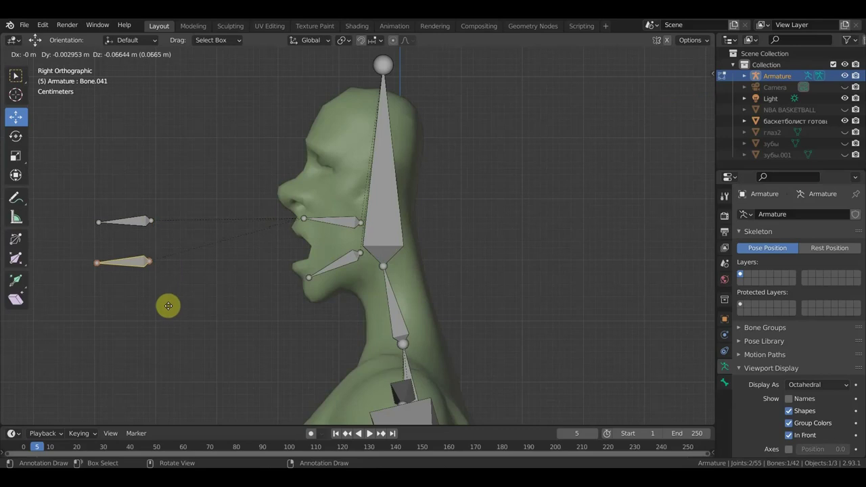
{"action": "left_click", "coordinate": [174, 321]}
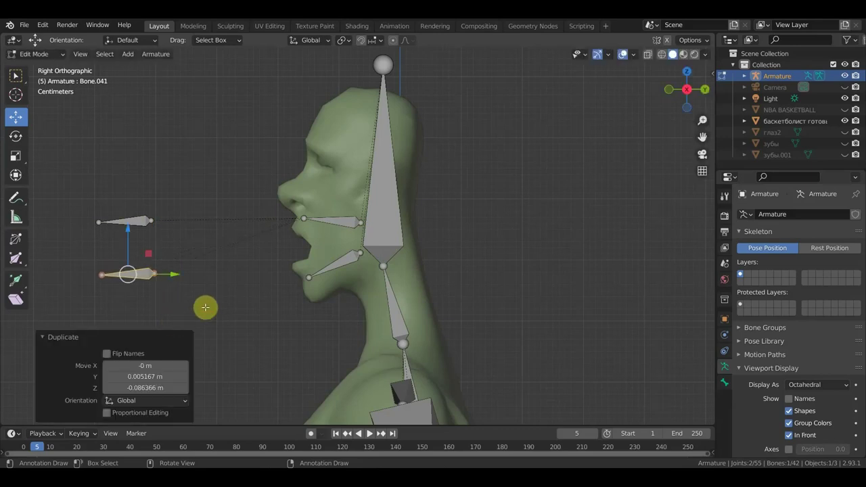
{"action": "left_click", "coordinate": [337, 268], "text": "shift"}
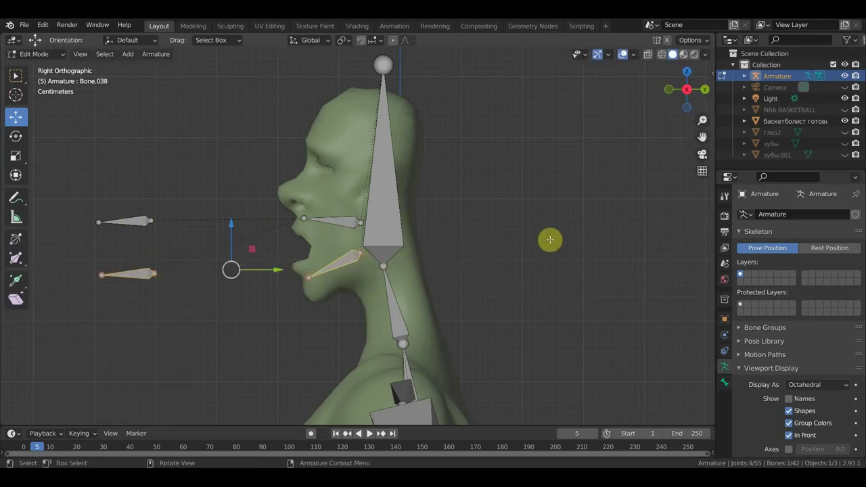
{"action": "key", "text": "ctrl+p"}
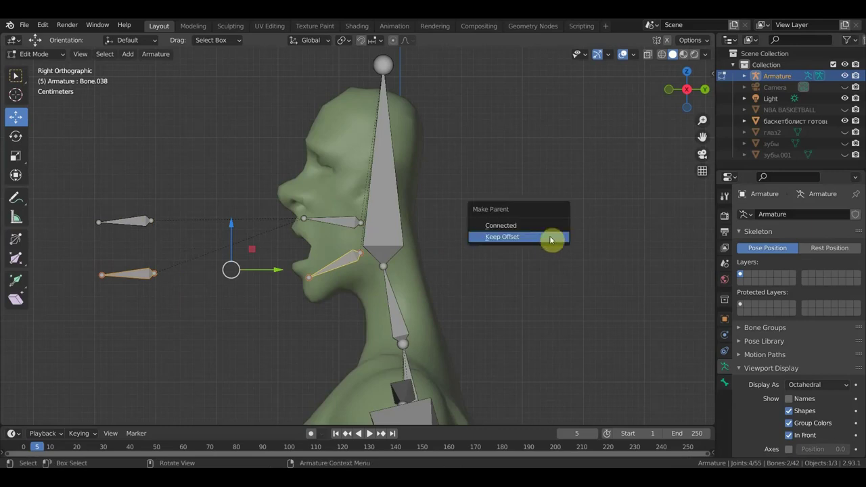
{"action": "left_click", "coordinate": [551, 238]}
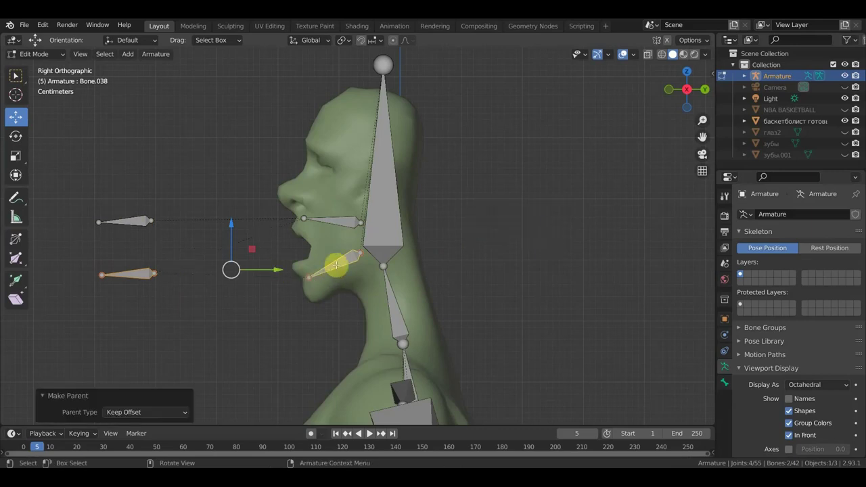
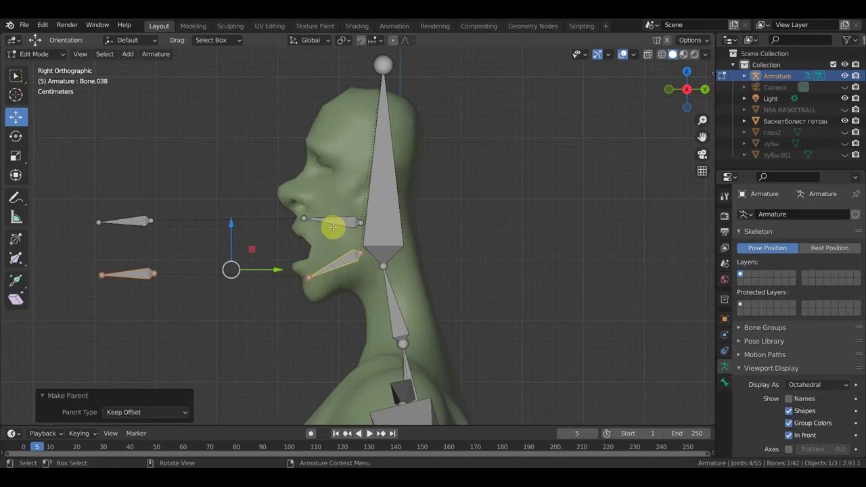
Step: Inspect the head and jaw bones, then frame the whole character in front view
{"action": "scroll", "coordinate": [333, 227], "scroll_direction": "down", "scroll_amount": 1}
{"action": "scroll", "coordinate": [365, 197], "scroll_direction": "down", "scroll_amount": 1}
{"action": "scroll", "coordinate": [368, 201], "scroll_direction": "up", "scroll_amount": 3}
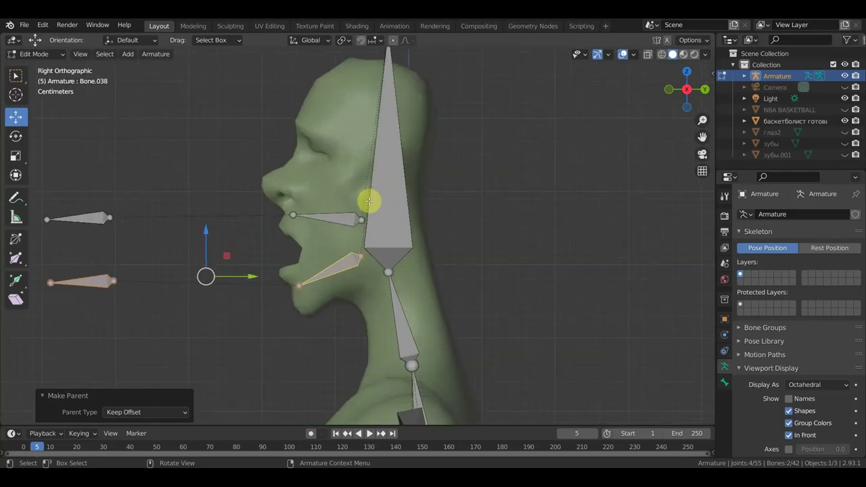
{"action": "mouse_move", "coordinate": [405, 198]}
{"action": "middle_mouse_down", "text": "shift"}
{"action": "mouse_move", "coordinate": [494, 219]}
{"action": "mouse_move", "coordinate": [470, 228]}
{"action": "mouse_move", "coordinate": [440, 261]}
{"action": "mouse_move", "coordinate": [494, 229]}
{"action": "middle_mouse_up", "text": "shift"}
{"action": "key", "text": "KP_1"}
{"action": "key", "text": "KP_3"}
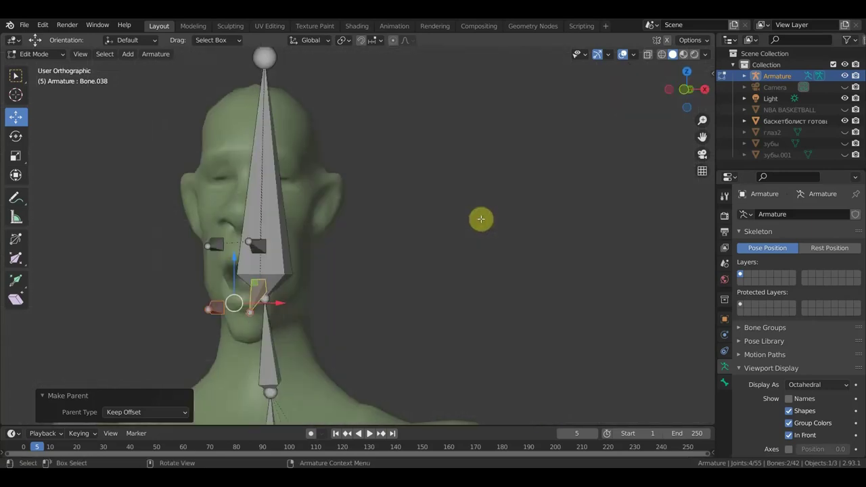
{"action": "scroll", "coordinate": [477, 219], "scroll_direction": "down", "scroll_amount": 2}
{"action": "mouse_move", "coordinate": [473, 221]}
{"action": "middle_mouse_down", "text": "shift"}
{"action": "mouse_move", "coordinate": [361, 205]}
{"action": "mouse_move", "coordinate": [358, 212]}
{"action": "mouse_move", "coordinate": [514, 218]}
{"action": "mouse_move", "coordinate": [387, 224]}
{"action": "middle_mouse_up", "text": "shift"}
{"action": "scroll", "coordinate": [329, 198], "scroll_direction": "up", "scroll_amount": 3}
{"action": "mouse_move", "coordinate": [330, 198]}
{"action": "middle_mouse_down"}
{"action": "mouse_move", "coordinate": [495, 315]}
{"action": "mouse_move", "coordinate": [360, 224]}
{"action": "mouse_move", "coordinate": [440, 238]}
{"action": "mouse_move", "coordinate": [281, 177]}
{"action": "mouse_move", "coordinate": [304, 217]}
{"action": "mouse_move", "coordinate": [359, 205]}
{"action": "mouse_move", "coordinate": [340, 190]}
{"action": "middle_mouse_up"}
{"action": "key", "text": "KP_1"}
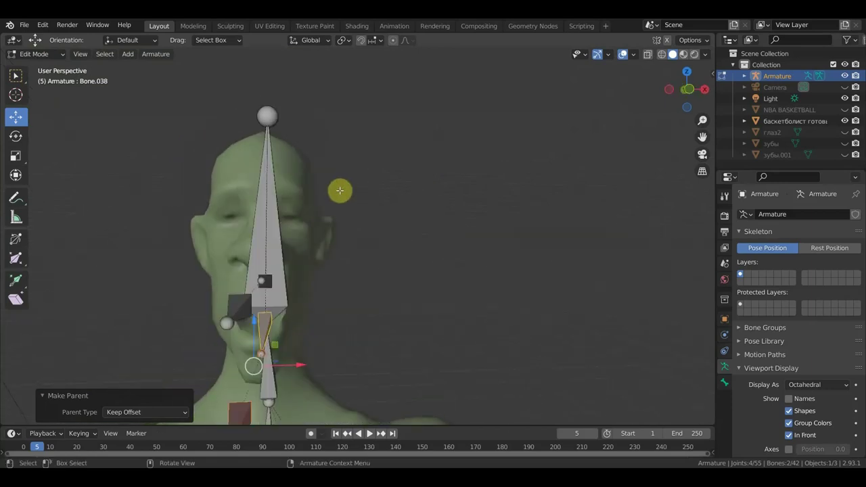
{"action": "scroll", "coordinate": [387, 238], "scroll_direction": "down", "scroll_amount": 4}
{"action": "mouse_move", "coordinate": [385, 264]}
{"action": "middle_mouse_down", "text": "shift"}
{"action": "mouse_move", "coordinate": [401, 132]}
{"action": "mouse_move", "coordinate": [407, 171]}
{"action": "middle_mouse_up", "text": "shift"}
{"action": "key", "text": "KP_1"}
{"action": "scroll", "coordinate": [420, 216], "scroll_direction": "down", "scroll_amount": 2}
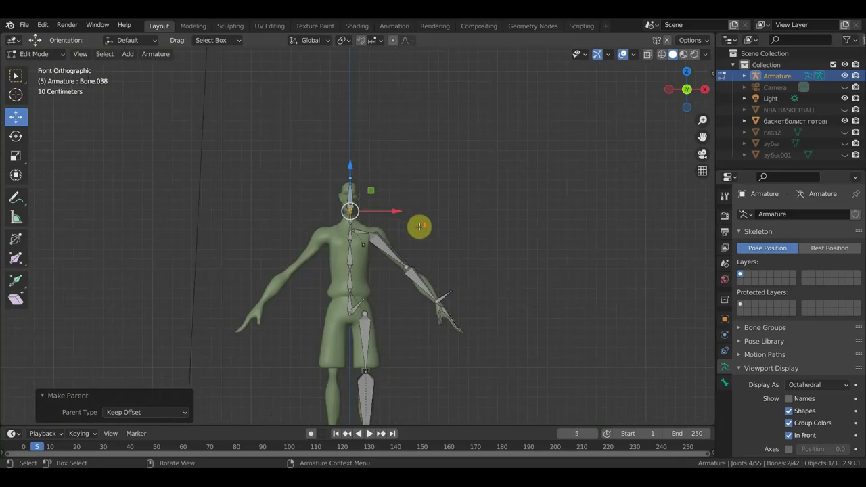
{"action": "mouse_move", "coordinate": [410, 222]}
{"action": "middle_mouse_down", "text": "shift"}
{"action": "mouse_move", "coordinate": [410, 176]}
{"action": "mouse_move", "coordinate": [410, 194]}
{"action": "middle_mouse_up", "text": "shift"}
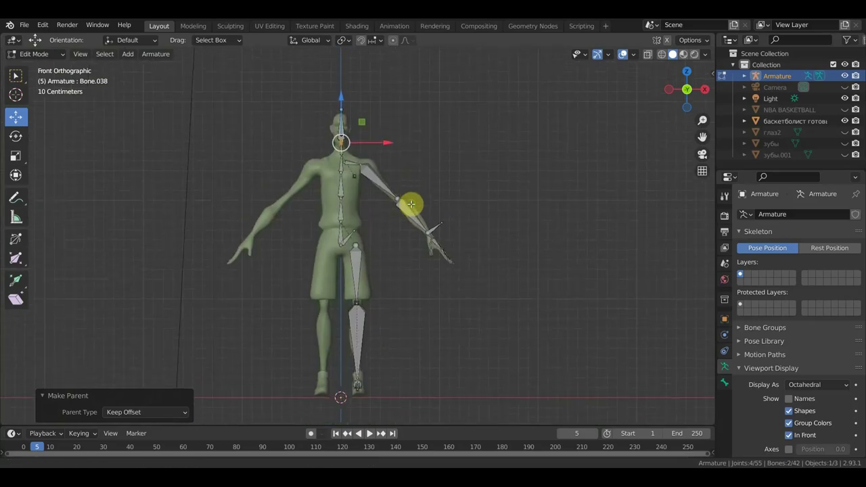
Step: Select one side's arm, hand and leg bones plus the hip bone
{"action": "left_click", "coordinate": [95, 113]}
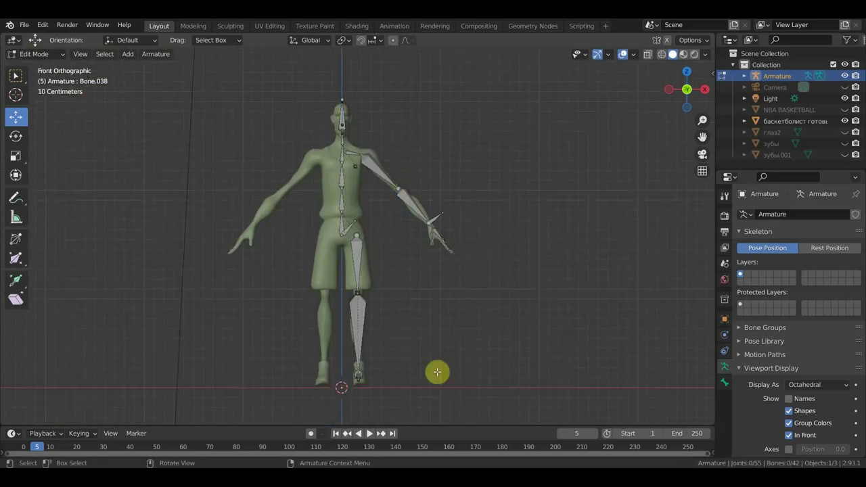
{"action": "left_click_drag", "start_coordinate": [464, 391], "coordinate": [347, 148]}
{"action": "scroll", "coordinate": [353, 221], "scroll_direction": "up", "scroll_amount": 4}
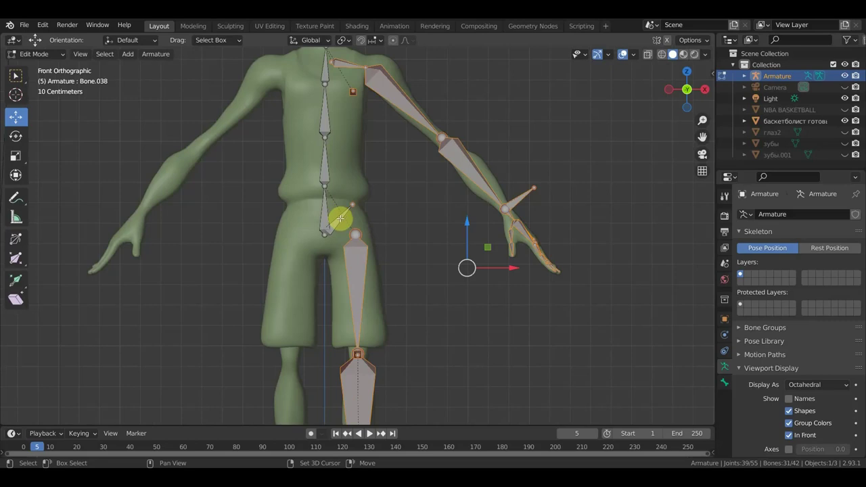
{"action": "left_click", "coordinate": [340, 218], "text": "shift"}
{"action": "scroll", "coordinate": [352, 257], "scroll_direction": "down", "scroll_amount": 4}
{"action": "mouse_move", "coordinate": [397, 242]}
{"action": "middle_mouse_down"}
{"action": "mouse_move", "coordinate": [319, 277]}
{"action": "mouse_move", "coordinate": [277, 262]}
{"action": "middle_mouse_up"}
{"action": "mouse_move", "coordinate": [400, 349]}
{"action": "middle_mouse_down"}
{"action": "mouse_move", "coordinate": [435, 286]}
{"action": "mouse_move", "coordinate": [511, 267]}
{"action": "middle_mouse_up"}
{"action": "scroll", "coordinate": [390, 125], "scroll_direction": "up", "scroll_amount": 3}
{"action": "mouse_move", "coordinate": [390, 124]}
{"action": "middle_mouse_down"}
{"action": "mouse_move", "coordinate": [348, 151]}
{"action": "mouse_move", "coordinate": [277, 169]}
{"action": "mouse_move", "coordinate": [354, 168]}
{"action": "mouse_move", "coordinate": [354, 160]}
{"action": "middle_mouse_up"}
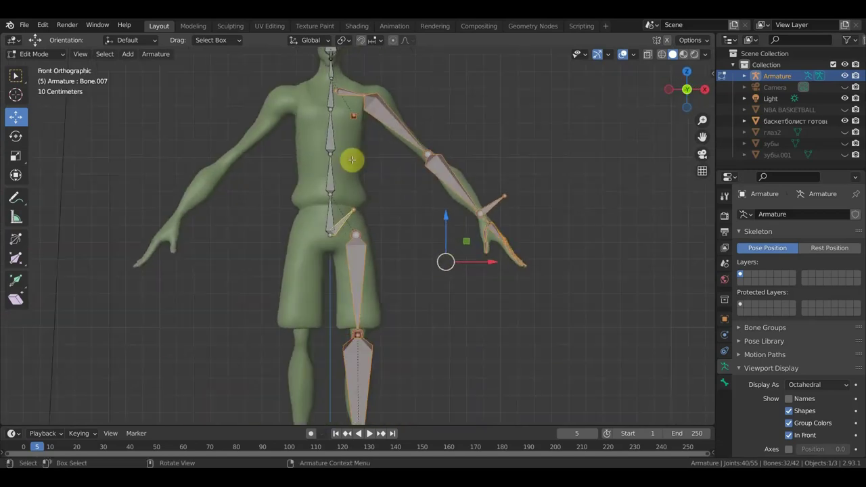
{"action": "scroll", "coordinate": [365, 169], "scroll_direction": "down", "scroll_amount": 3}
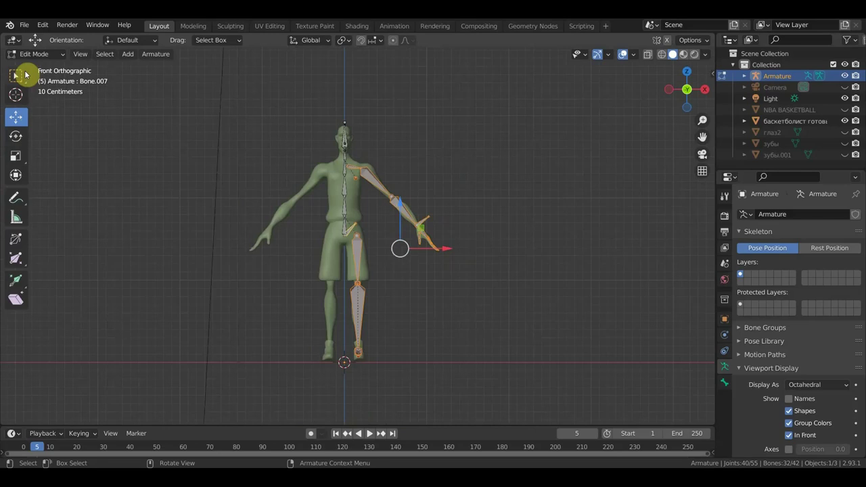
Step: Duplicate the selected bones in place and mirror the copies across global X
{"action": "right_click", "coordinate": [477, 224]}
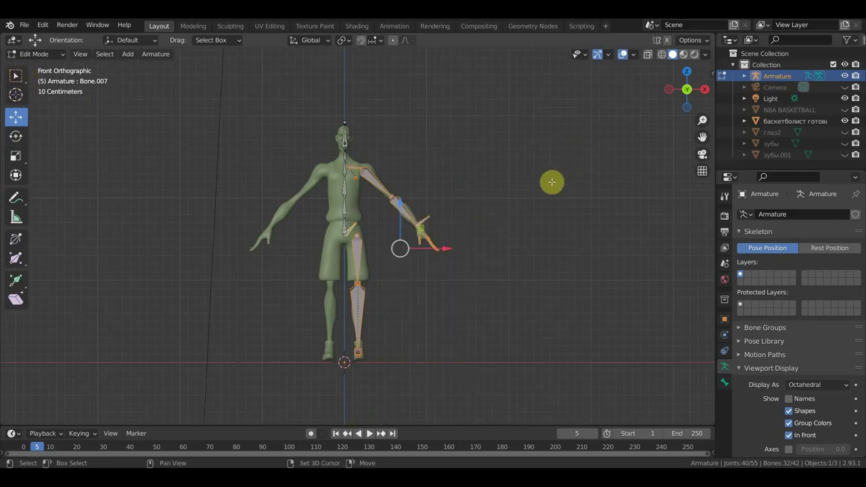
{"action": "key", "text": "shift+d"}
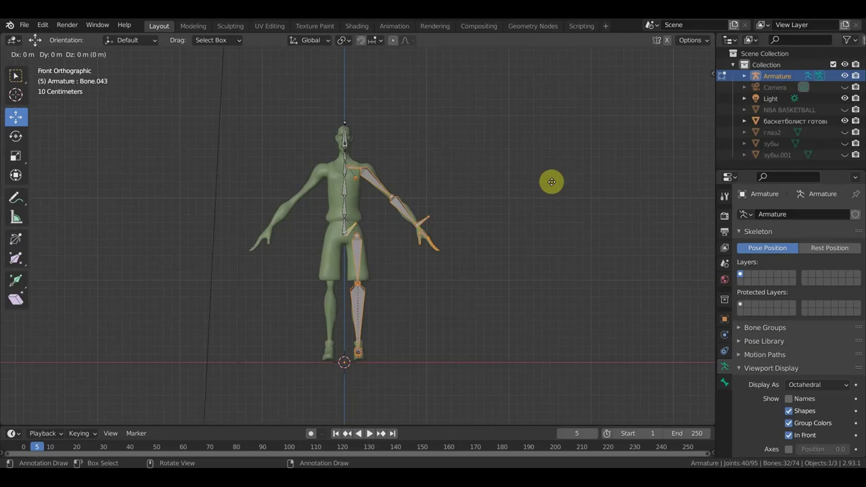
{"action": "right_click", "coordinate": [551, 181]}
{"action": "right_click", "coordinate": [500, 205]}
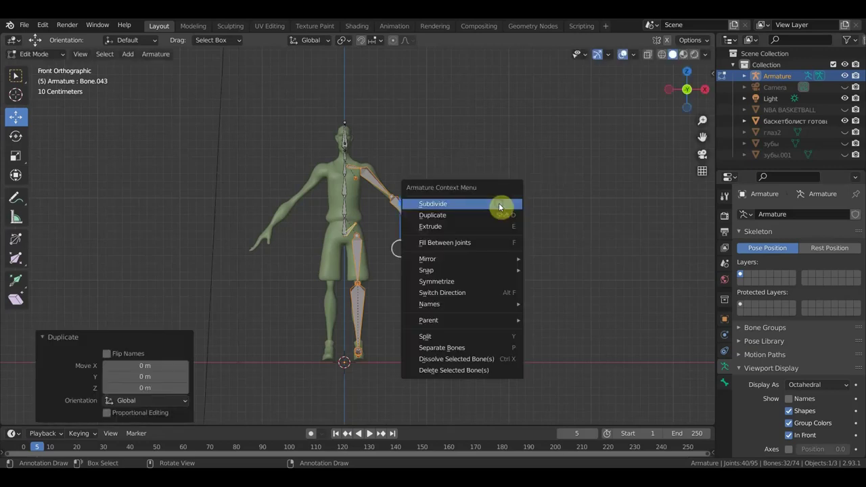
{"action": "mouse_move", "coordinate": [462, 259]}
{"action": "left_click", "coordinate": [555, 277]}
Step: Move the mirrored bones 0.046287 m along X onto the opposite limbs
{"action": "left_click_drag", "start_coordinate": [456, 249], "coordinate": [327, 249]}
{"action": "scroll", "coordinate": [326, 248], "scroll_direction": "up", "scroll_amount": 2}
{"action": "scroll", "coordinate": [260, 266], "scroll_direction": "up", "scroll_amount": 2}
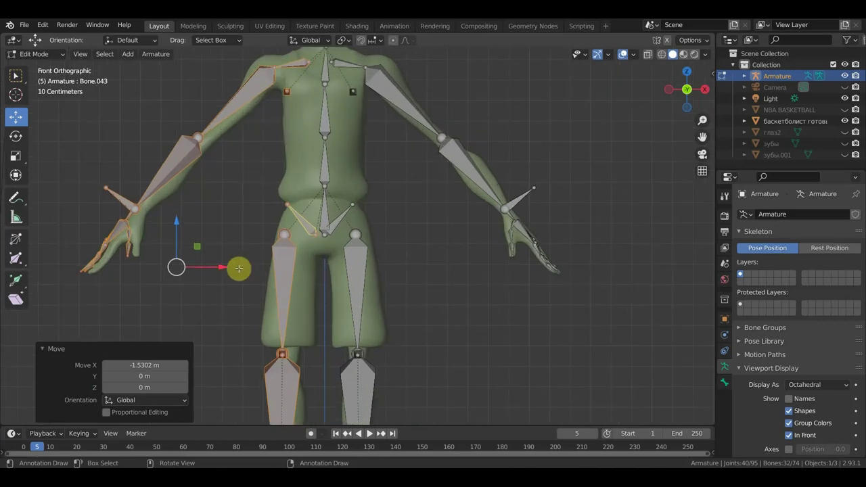
{"action": "left_click_drag", "start_coordinate": [228, 266], "coordinate": [233, 268]}
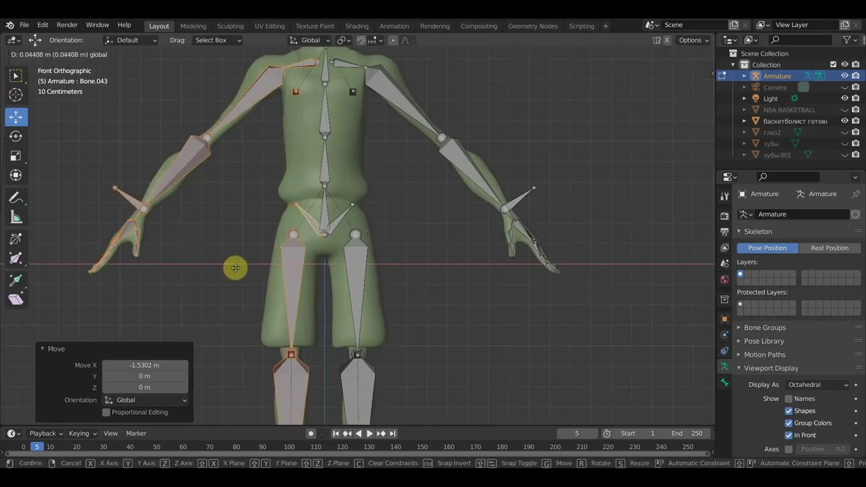
{"action": "left_click_drag", "start_coordinate": [235, 268], "coordinate": [236, 268]}
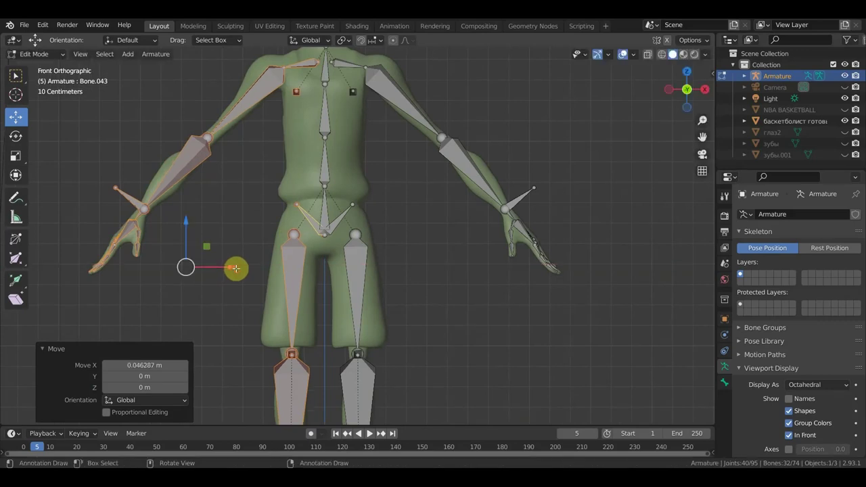
Step: Inspect the completed 74-bone skeleton and clear the bone selection
{"action": "middle_click_drag", "start_coordinate": [348, 64], "coordinate": [373, 286], "text": "shift"}
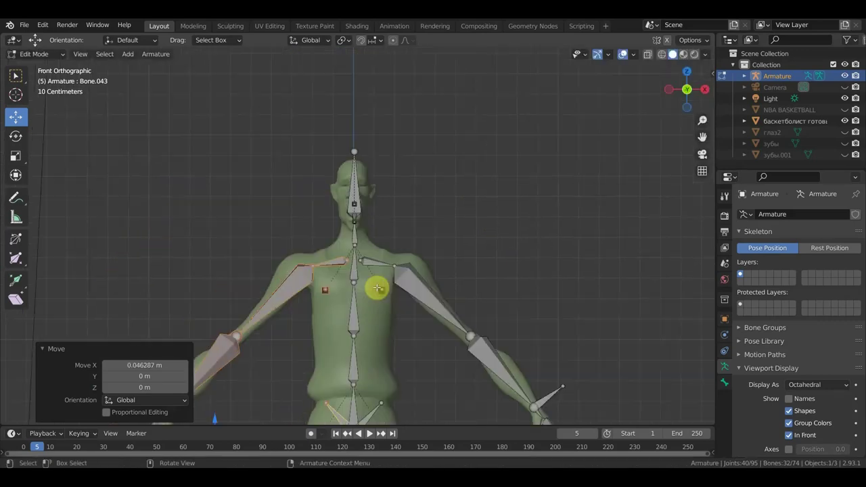
{"action": "scroll", "coordinate": [365, 281], "scroll_direction": "up", "scroll_amount": 4}
{"action": "scroll", "coordinate": [329, 300], "scroll_direction": "down", "scroll_amount": 3}
{"action": "scroll", "coordinate": [358, 309], "scroll_direction": "down", "scroll_amount": 3}
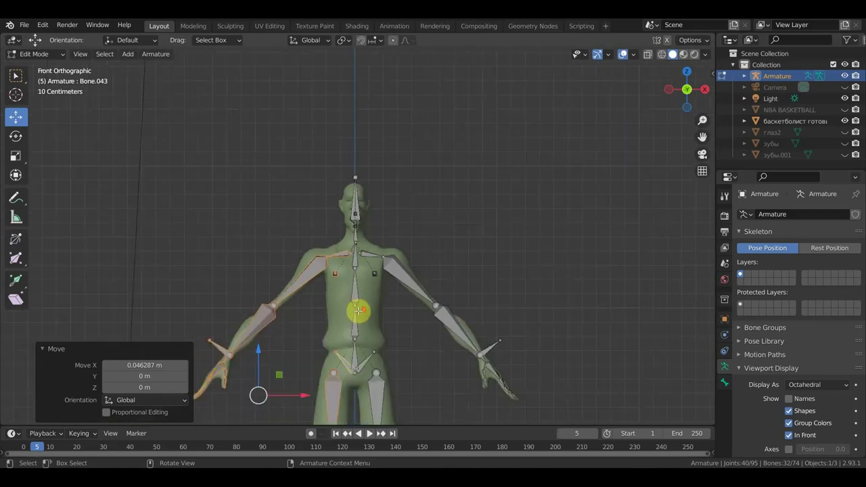
{"action": "scroll", "coordinate": [357, 203], "scroll_direction": "up", "scroll_amount": 1}
{"action": "scroll", "coordinate": [366, 176], "scroll_direction": "down", "scroll_amount": 1}
{"action": "scroll", "coordinate": [372, 185], "scroll_direction": "down", "scroll_amount": 2}
{"action": "mouse_move", "coordinate": [404, 251]}
{"action": "middle_mouse_down"}
{"action": "mouse_move", "coordinate": [162, 241]}
{"action": "mouse_move", "coordinate": [131, 253]}
{"action": "mouse_move", "coordinate": [398, 263]}
{"action": "mouse_move", "coordinate": [397, 253]}
{"action": "mouse_move", "coordinate": [396, 283]}
{"action": "middle_mouse_up"}
{"action": "scroll", "coordinate": [396, 252], "scroll_direction": "up", "scroll_amount": 2}
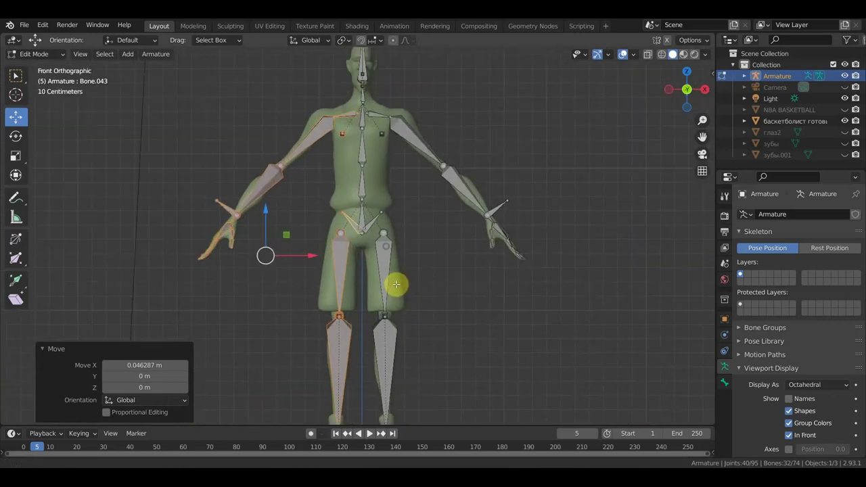
{"action": "scroll", "coordinate": [395, 283], "scroll_direction": "down", "scroll_amount": 2}
{"action": "left_click", "coordinate": [42, 63]}
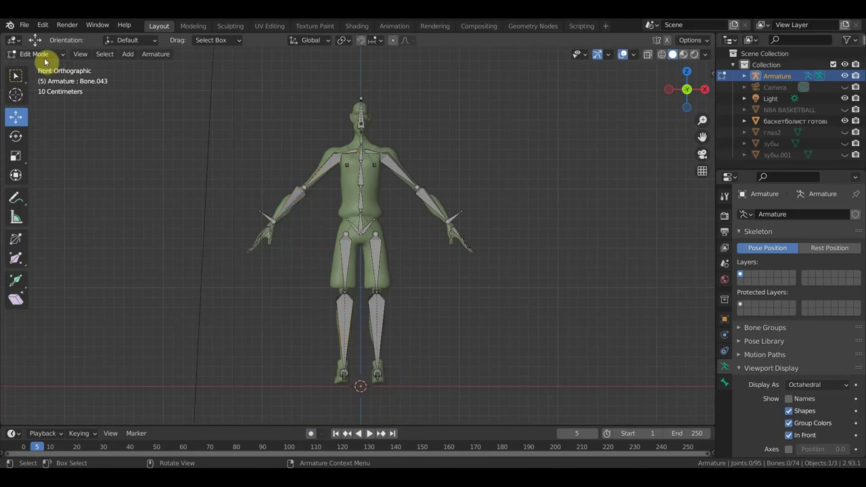
Step: In Object Mode, parent the player mesh to the armature With Automatic Weights
{"action": "left_click", "coordinate": [42, 54]}
{"action": "left_click", "coordinate": [41, 67]}
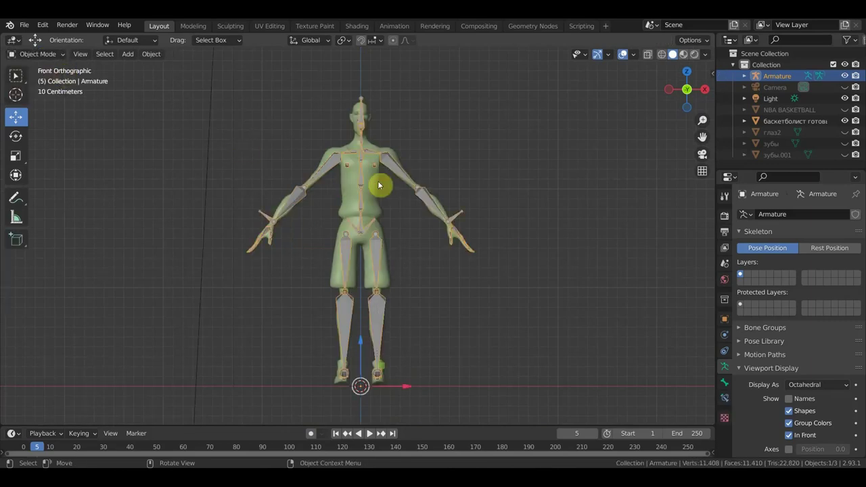
{"action": "left_click", "coordinate": [374, 187]}
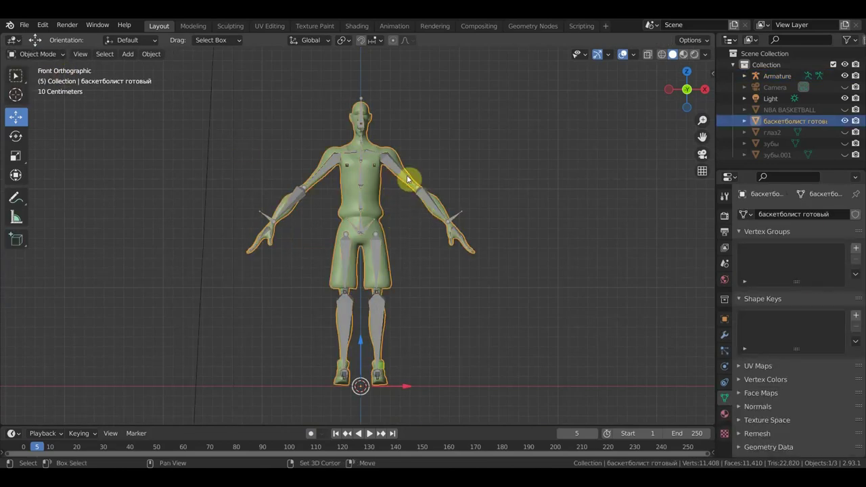
{"action": "left_click", "coordinate": [396, 171], "text": "shift"}
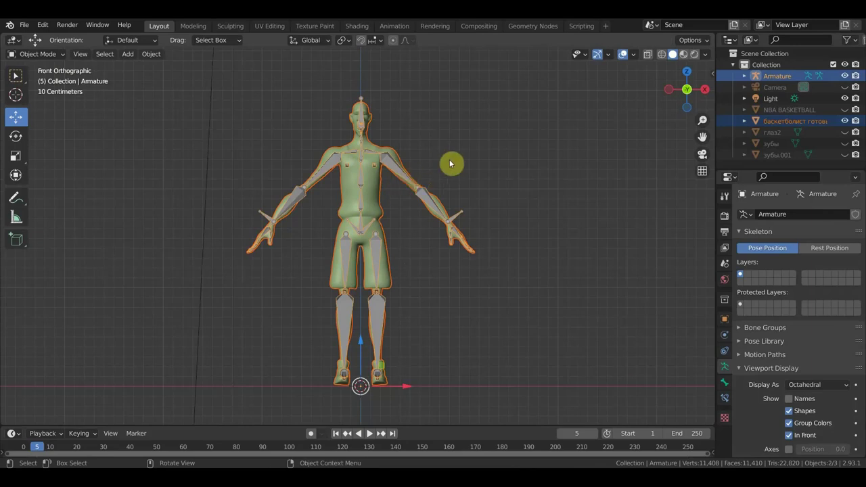
{"action": "key", "text": "ctrl+p"}
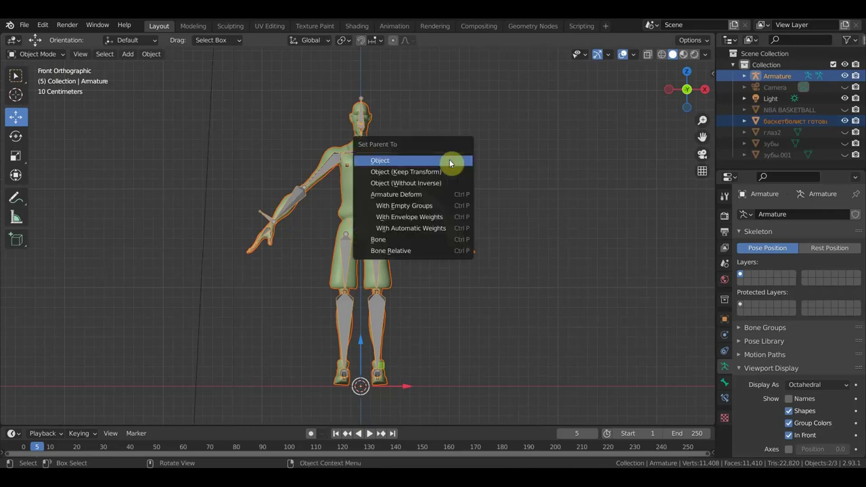
{"action": "left_click", "coordinate": [427, 224]}
{"action": "scroll", "coordinate": [404, 226], "scroll_direction": "up", "scroll_amount": 3}
{"action": "mouse_move", "coordinate": [404, 224]}
{"action": "middle_mouse_down"}
{"action": "mouse_move", "coordinate": [411, 185]}
{"action": "mouse_move", "coordinate": [413, 272]}
{"action": "mouse_move", "coordinate": [240, 269]}
{"action": "mouse_move", "coordinate": [348, 321]}
{"action": "mouse_move", "coordinate": [512, 248]}
{"action": "middle_mouse_up"}
{"action": "scroll", "coordinate": [367, 309], "scroll_direction": "up", "scroll_amount": 2}
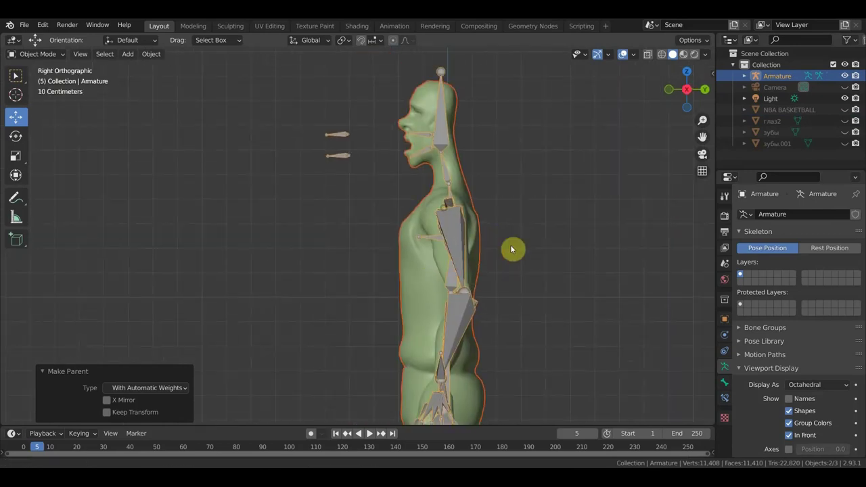
Step: Unhide the teeth objects and reposition the upper teeth зубы.001 near the mouth
{"action": "left_click_drag", "start_coordinate": [845, 144], "coordinate": [844, 133]}
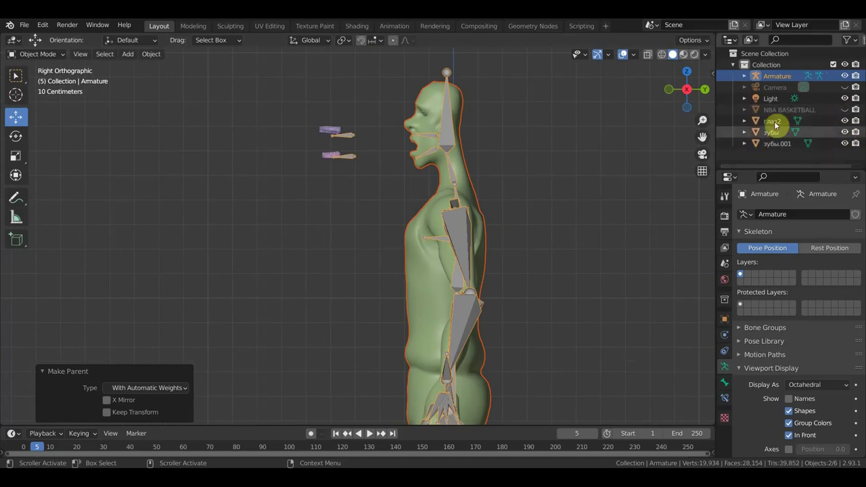
{"action": "scroll", "coordinate": [360, 150], "scroll_direction": "up", "scroll_amount": 2}
{"action": "mouse_move", "coordinate": [364, 122]}
{"action": "middle_mouse_down", "text": "shift"}
{"action": "mouse_move", "coordinate": [301, 143]}
{"action": "mouse_move", "coordinate": [359, 202]}
{"action": "mouse_move", "coordinate": [356, 234]}
{"action": "middle_mouse_up", "text": "shift"}
{"action": "scroll", "coordinate": [359, 202], "scroll_direction": "up", "scroll_amount": 4}
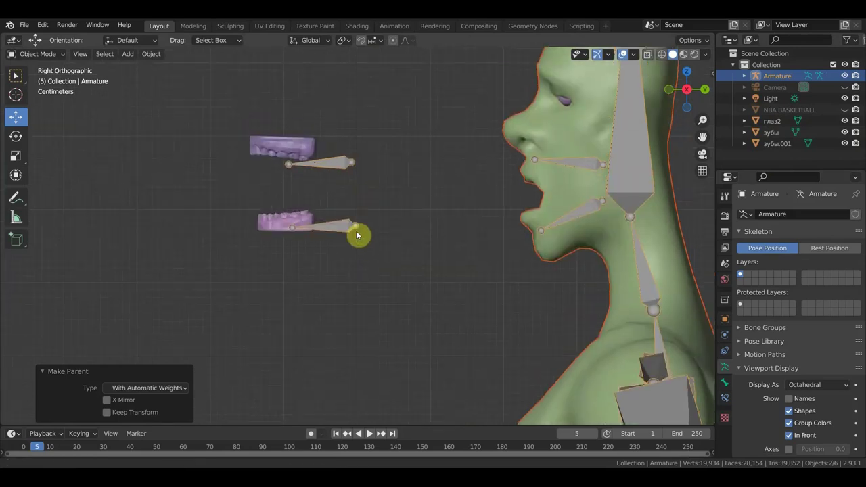
{"action": "left_click", "coordinate": [285, 145]}
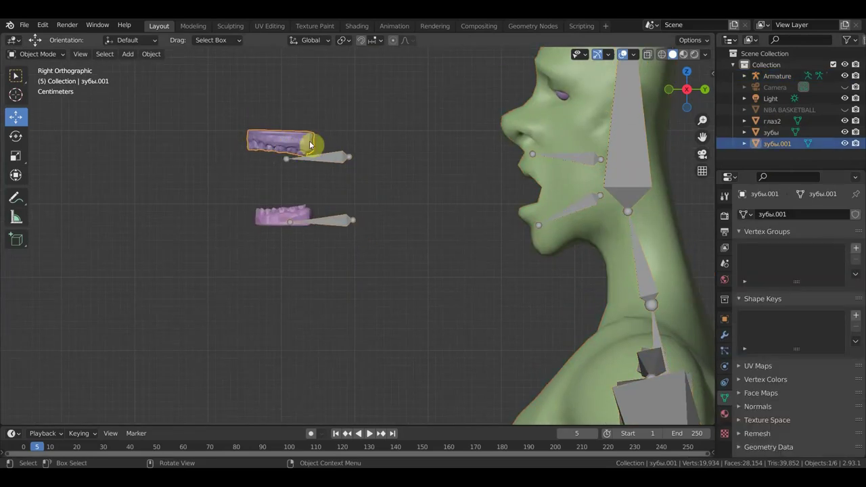
{"action": "key", "text": "g"}
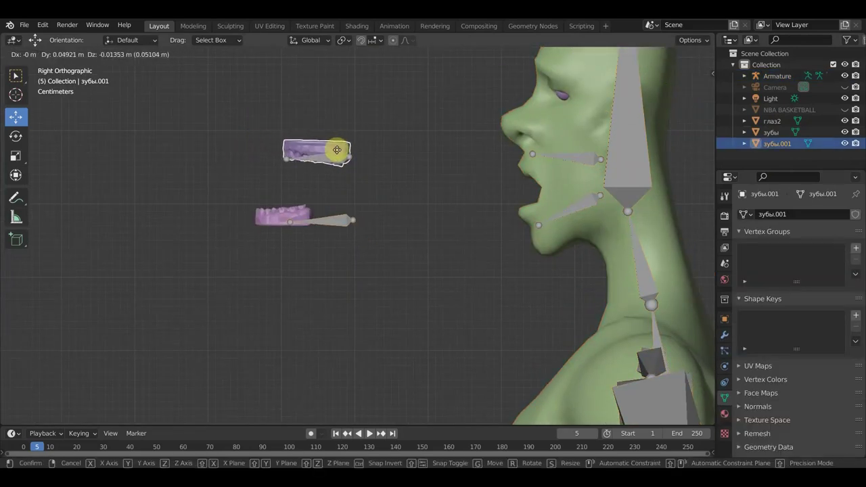
{"action": "left_click", "coordinate": [332, 150]}
Step: Move the lower teeth 0.048596 m along Y, then select upper teeth plus armature
{"action": "left_click", "coordinate": [295, 216]}
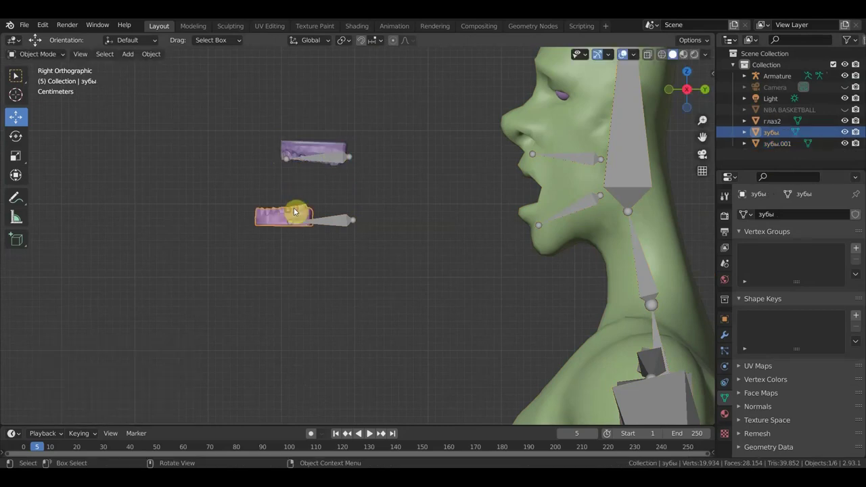
{"action": "key", "text": "g"}
{"action": "left_click", "coordinate": [329, 211]}
{"action": "mouse_move", "coordinate": [329, 213]}
{"action": "middle_mouse_down"}
{"action": "mouse_move", "coordinate": [343, 200]}
{"action": "mouse_move", "coordinate": [437, 251]}
{"action": "mouse_move", "coordinate": [331, 214]}
{"action": "mouse_move", "coordinate": [271, 217]}
{"action": "mouse_move", "coordinate": [338, 215]}
{"action": "mouse_move", "coordinate": [326, 216]}
{"action": "middle_mouse_up"}
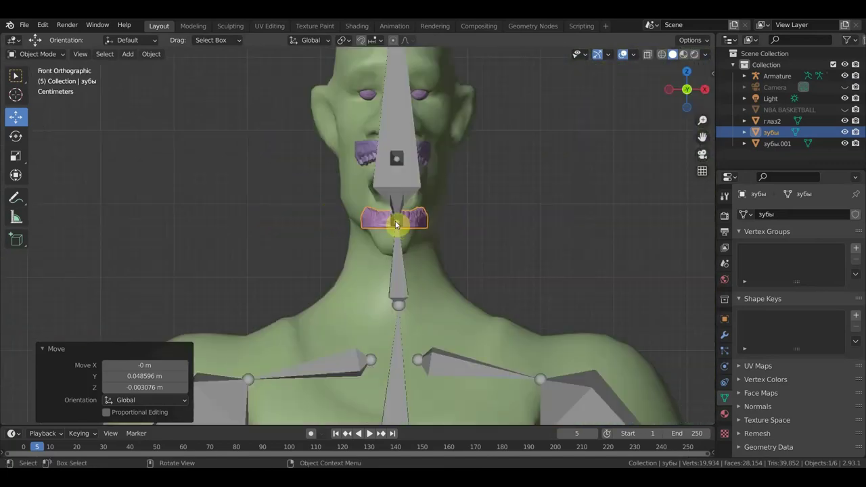
{"action": "key", "text": "KP_3"}
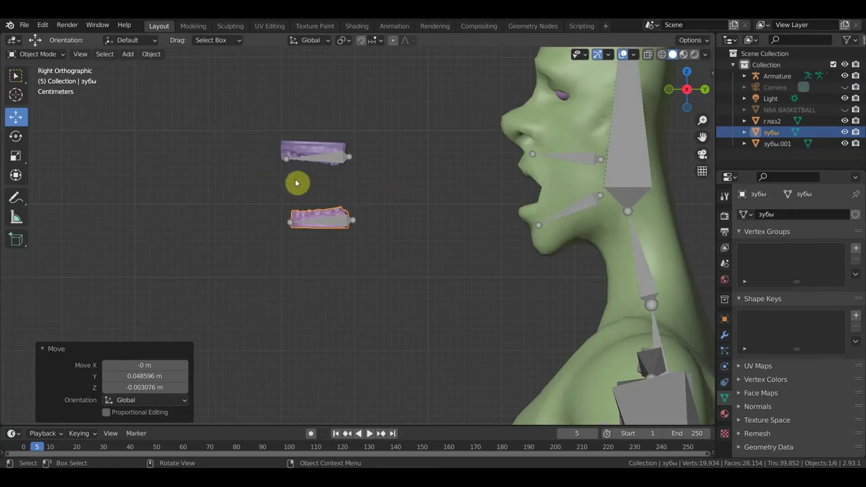
{"action": "left_click", "coordinate": [317, 144]}
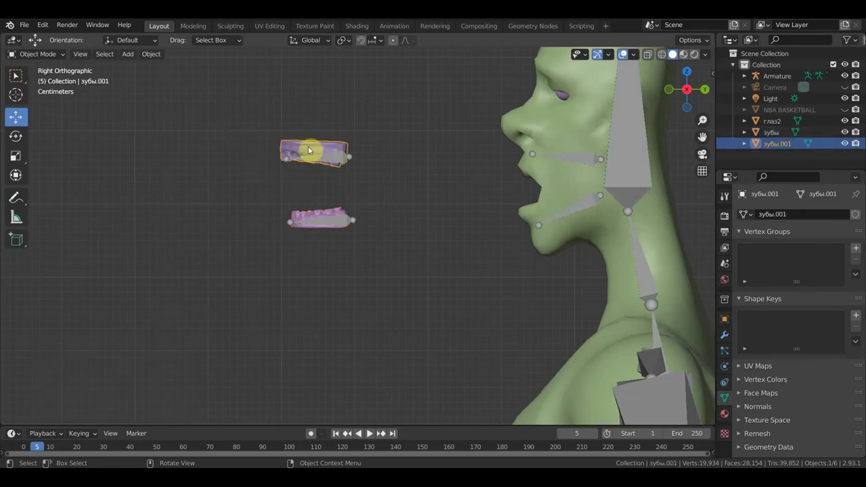
{"action": "left_click", "coordinate": [337, 159], "text": "shift"}
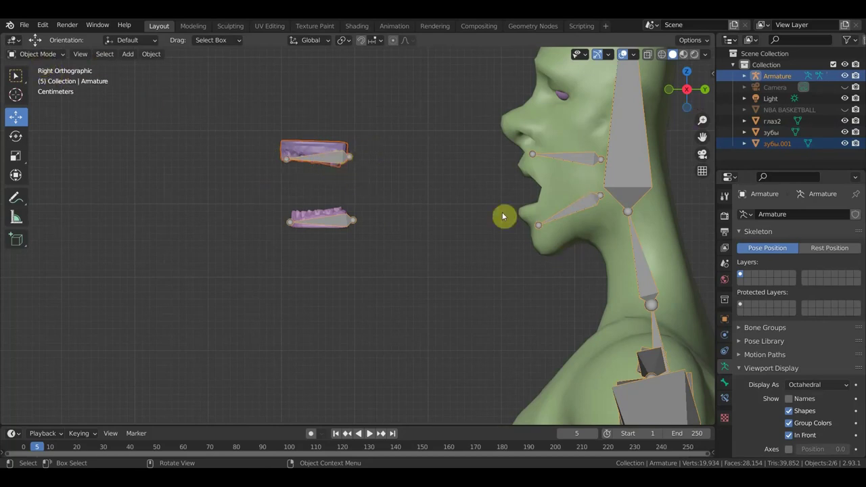
Step: In Pose Mode, parent the upper teeth зубы.001 to Bone.040 with Bone parenting
{"action": "left_click", "coordinate": [37, 54]}
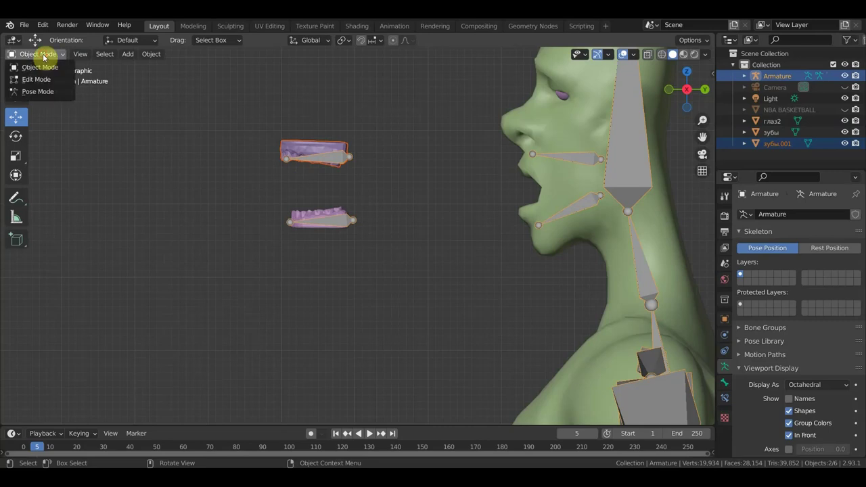
{"action": "left_click", "coordinate": [46, 92]}
{"action": "left_click", "coordinate": [330, 159]}
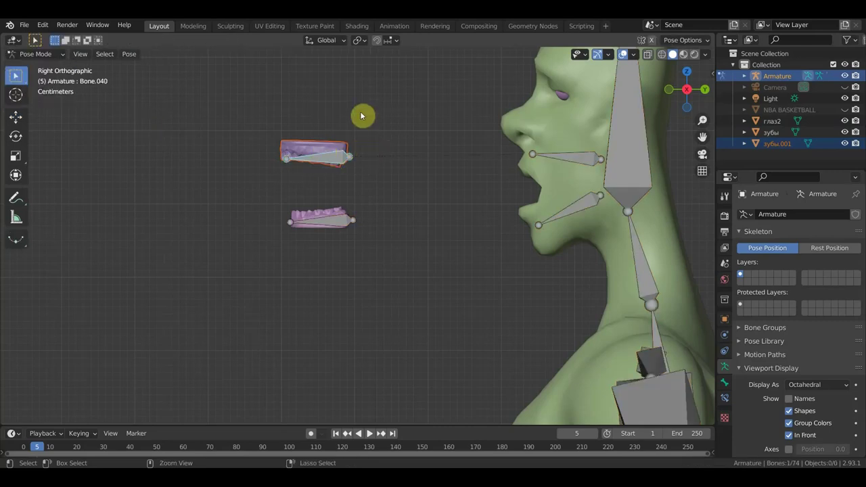
{"action": "key", "text": "ctrl+p"}
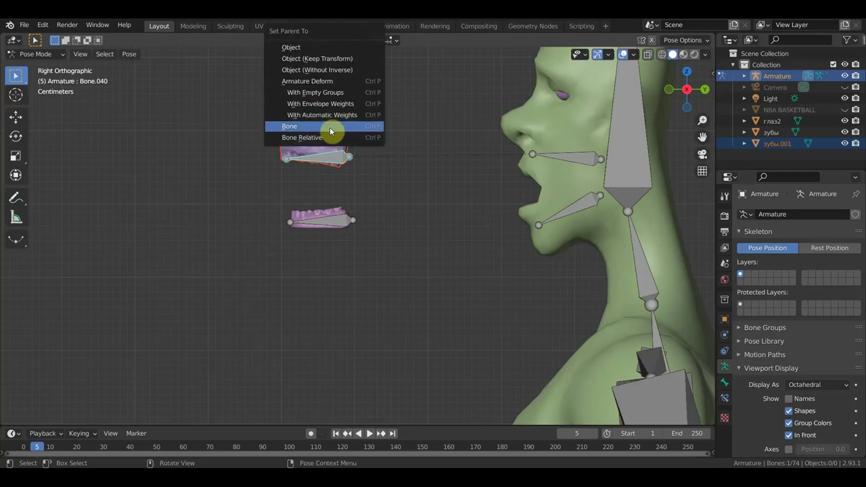
{"action": "left_click", "coordinate": [330, 127]}
Step: Parent the lower teeth зубы to the lower jaw bone Bone.041 with Bone parenting
{"action": "left_click", "coordinate": [38, 54]}
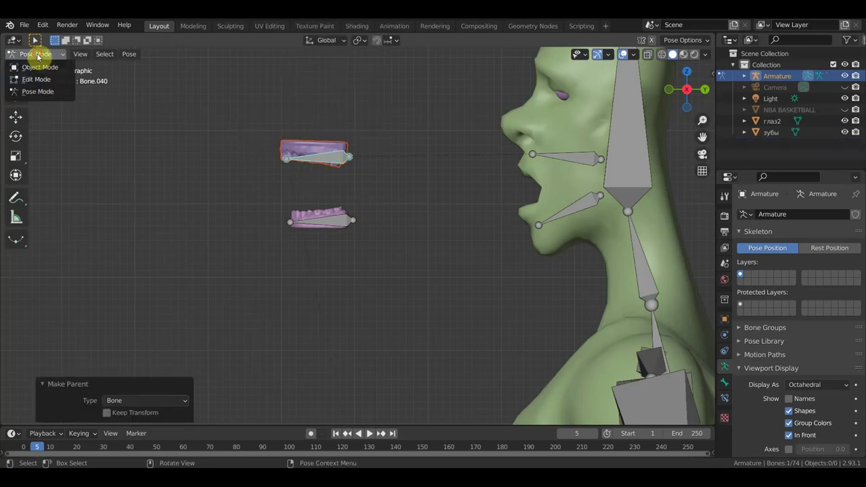
{"action": "left_click", "coordinate": [43, 69]}
{"action": "left_click", "coordinate": [302, 215]}
{"action": "left_click", "coordinate": [353, 220], "text": "shift"}
{"action": "left_click", "coordinate": [28, 56]}
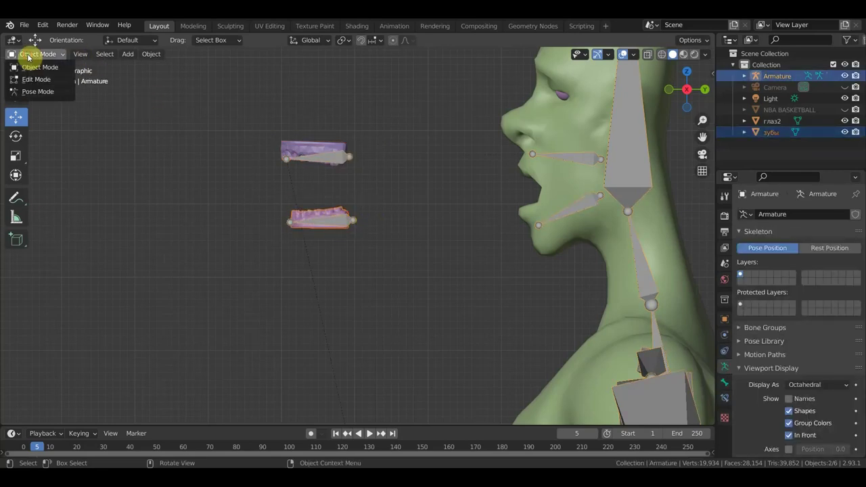
{"action": "left_click", "coordinate": [38, 92]}
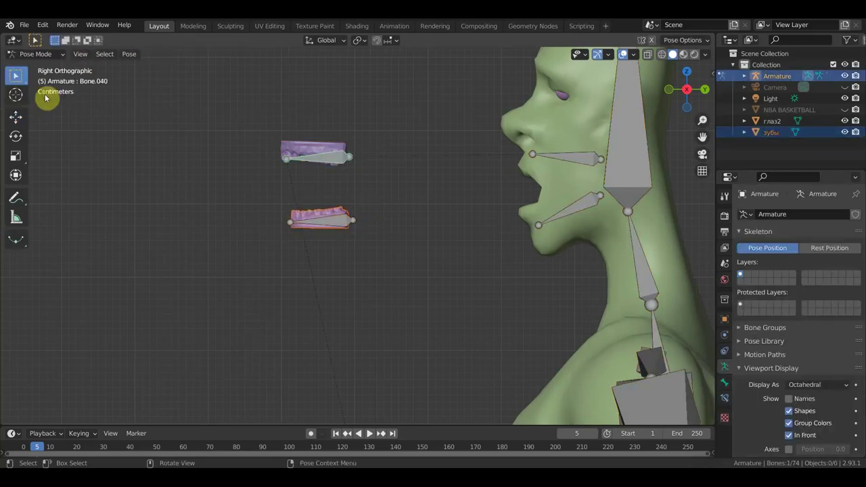
{"action": "left_click", "coordinate": [341, 225]}
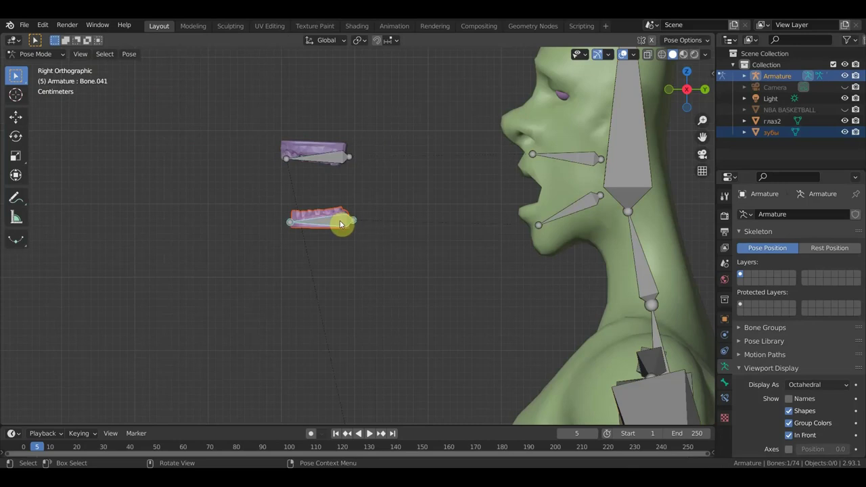
{"action": "key", "text": "ctrl+p"}
{"action": "left_click", "coordinate": [362, 303]}
Step: Orbit around the head to check the teeth, then deselect the jaw bone
{"action": "mouse_move", "coordinate": [361, 304]}
{"action": "middle_mouse_down"}
{"action": "mouse_move", "coordinate": [420, 263]}
{"action": "mouse_move", "coordinate": [540, 273]}
{"action": "mouse_move", "coordinate": [523, 261]}
{"action": "middle_mouse_up"}
{"action": "scroll", "coordinate": [473, 291], "scroll_direction": "up", "scroll_amount": 2}
{"action": "scroll", "coordinate": [446, 304], "scroll_direction": "up", "scroll_amount": 3}
{"action": "mouse_move", "coordinate": [447, 304]}
{"action": "middle_mouse_down"}
{"action": "mouse_move", "coordinate": [410, 290]}
{"action": "mouse_move", "coordinate": [494, 304]}
{"action": "mouse_move", "coordinate": [462, 289]}
{"action": "mouse_move", "coordinate": [444, 300]}
{"action": "mouse_move", "coordinate": [607, 145]}
{"action": "mouse_move", "coordinate": [469, 218]}
{"action": "mouse_move", "coordinate": [517, 175]}
{"action": "mouse_move", "coordinate": [480, 199]}
{"action": "mouse_move", "coordinate": [376, 196]}
{"action": "mouse_move", "coordinate": [459, 224]}
{"action": "mouse_move", "coordinate": [280, 188]}
{"action": "middle_mouse_up"}
{"action": "key", "text": "KP_3"}
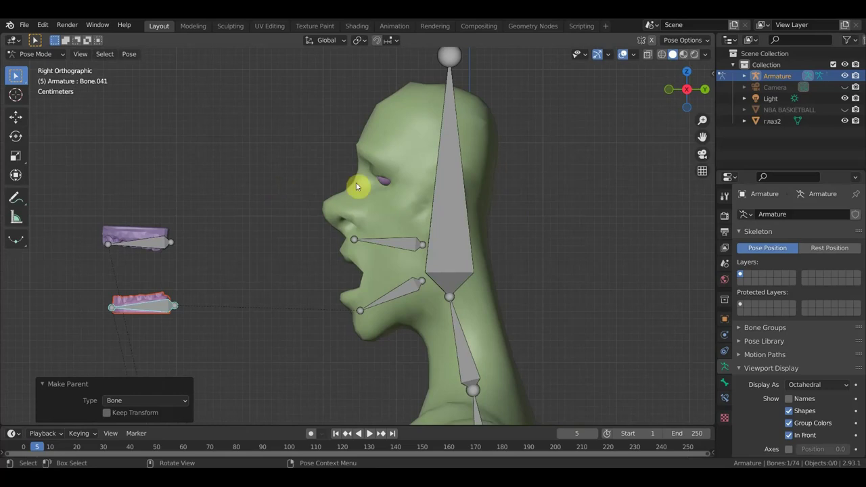
{"action": "left_click", "coordinate": [380, 183]}
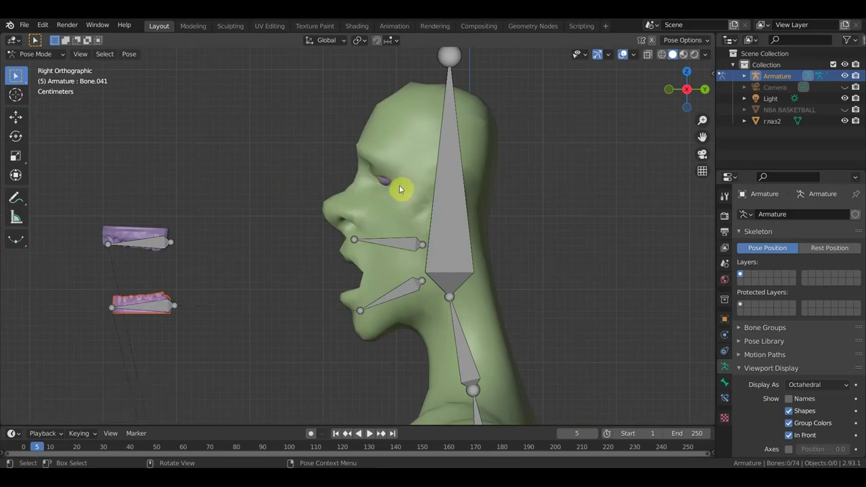
{"action": "left_click", "coordinate": [37, 54]}
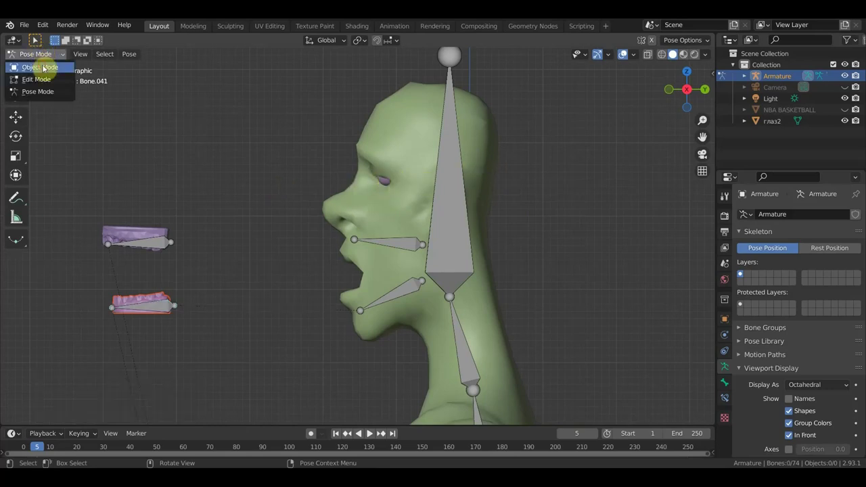
Step: Parent the eye object глаз2 to head bone Bone.005 with Bone parenting
{"action": "left_click", "coordinate": [30, 64]}
{"action": "left_click", "coordinate": [384, 183]}
{"action": "left_click", "coordinate": [385, 181]}
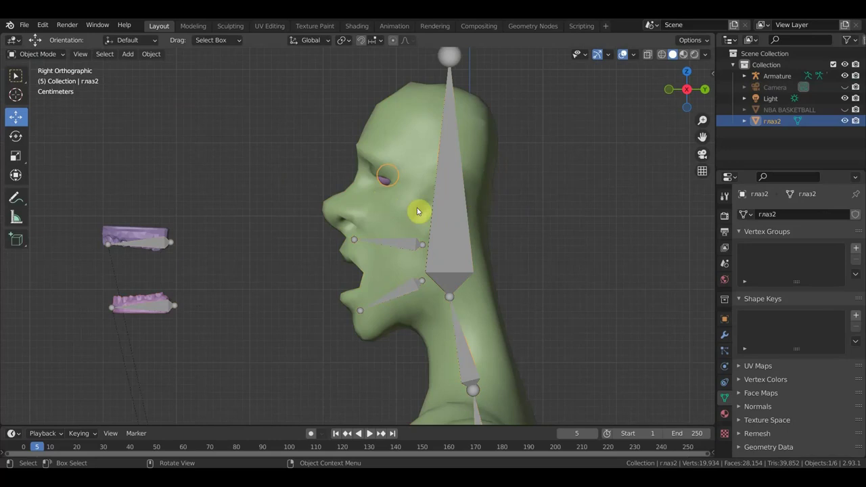
{"action": "left_click", "coordinate": [450, 220], "text": "shift"}
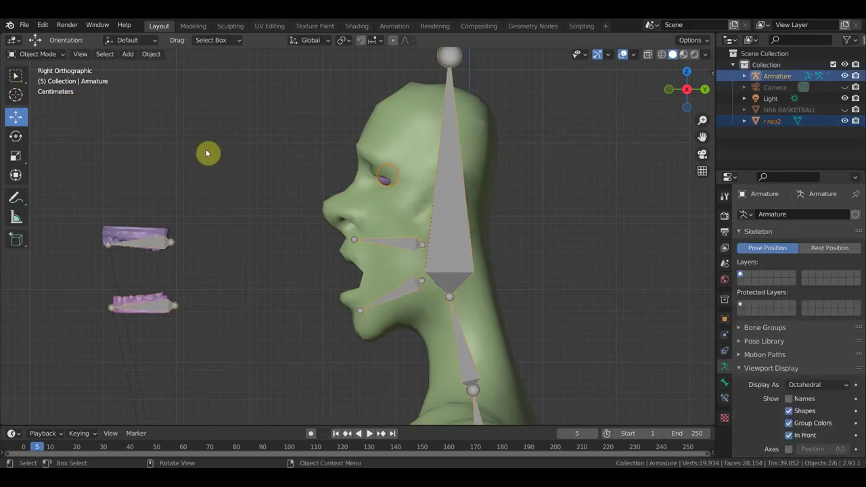
{"action": "left_click", "coordinate": [42, 55]}
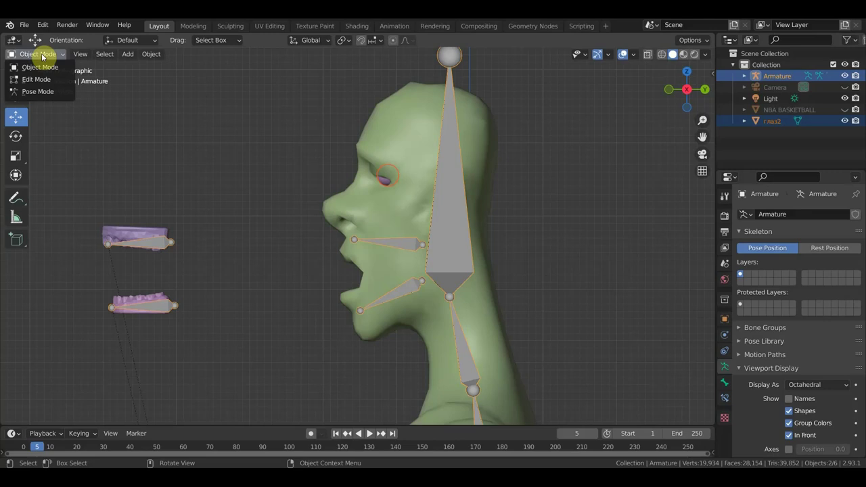
{"action": "left_click", "coordinate": [37, 91]}
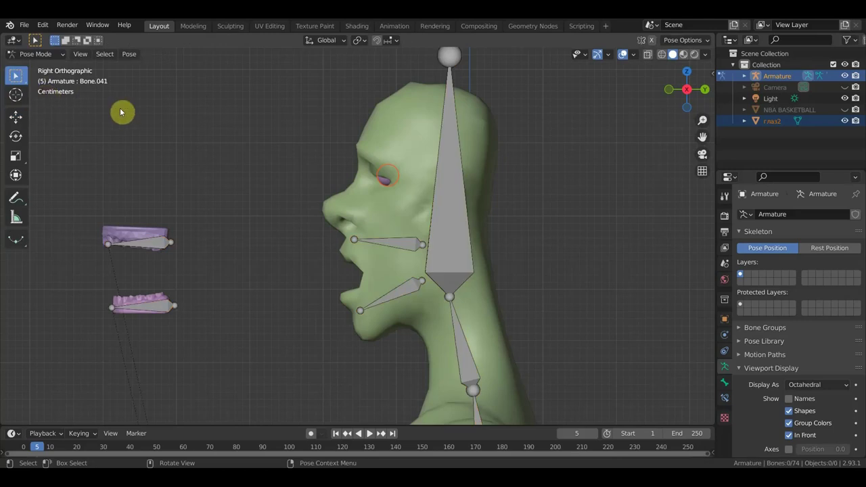
{"action": "left_click", "coordinate": [464, 205]}
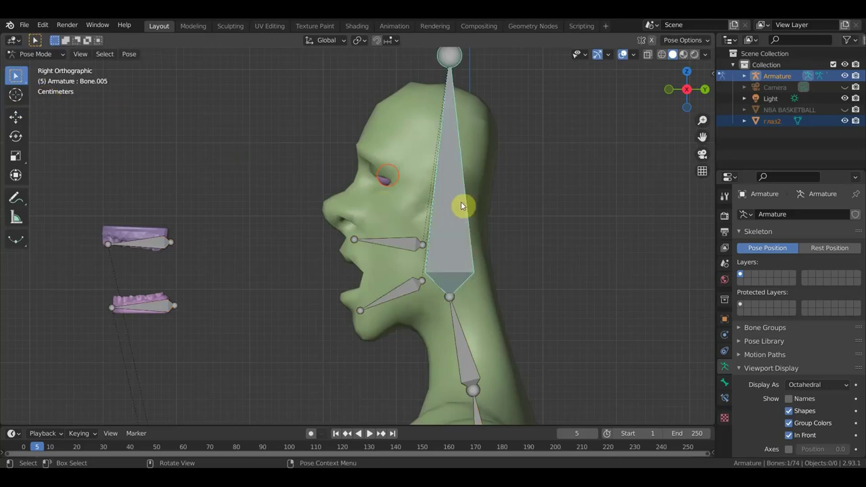
{"action": "key", "text": "ctrl+p"}
{"action": "left_click", "coordinate": [534, 174]}
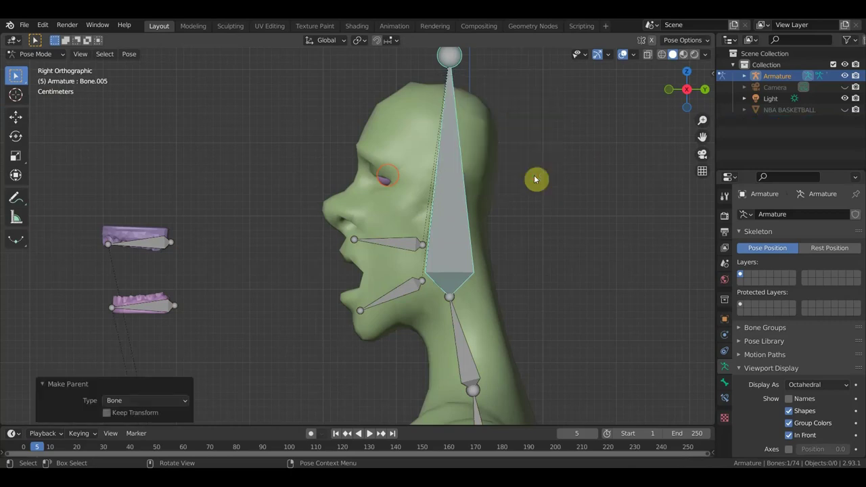
Step: Check the eyes from the front, then return the armature to Pose Mode in side view
{"action": "middle_click_drag", "start_coordinate": [418, 195], "coordinate": [566, 193]}
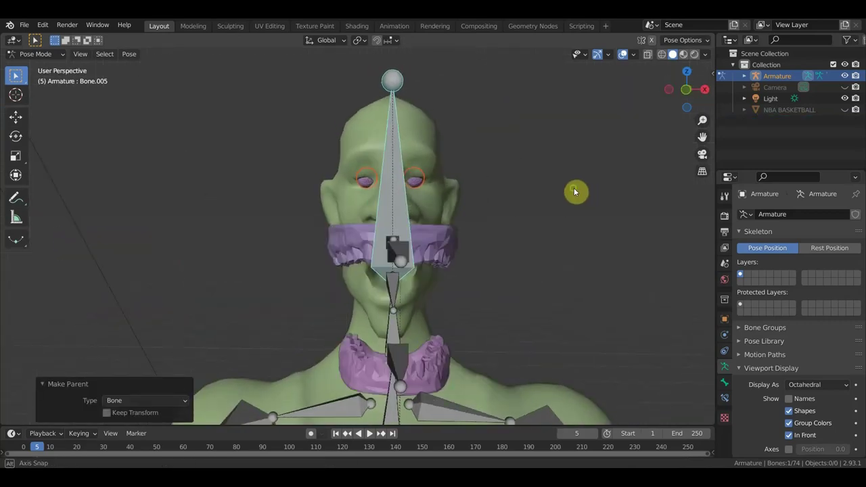
{"action": "scroll", "coordinate": [498, 178], "scroll_direction": "down", "scroll_amount": 2}
{"action": "left_click", "coordinate": [35, 54]}
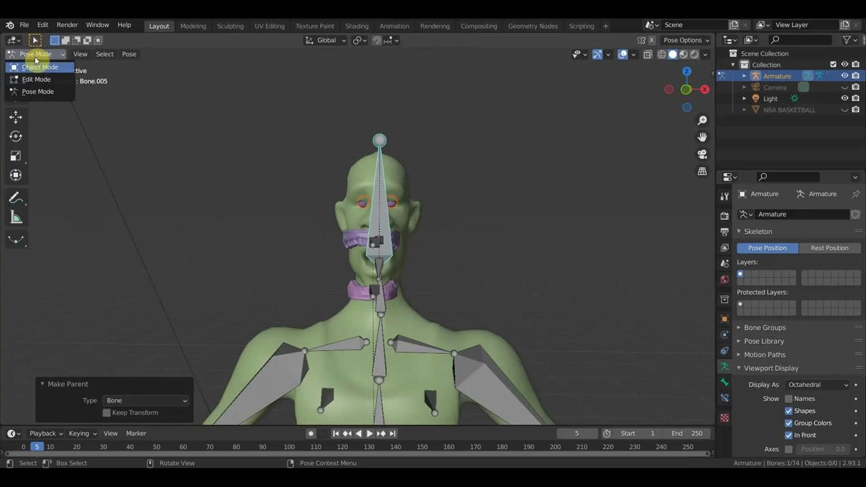
{"action": "left_click", "coordinate": [31, 64]}
{"action": "middle_click_drag", "start_coordinate": [424, 230], "coordinate": [276, 230]}
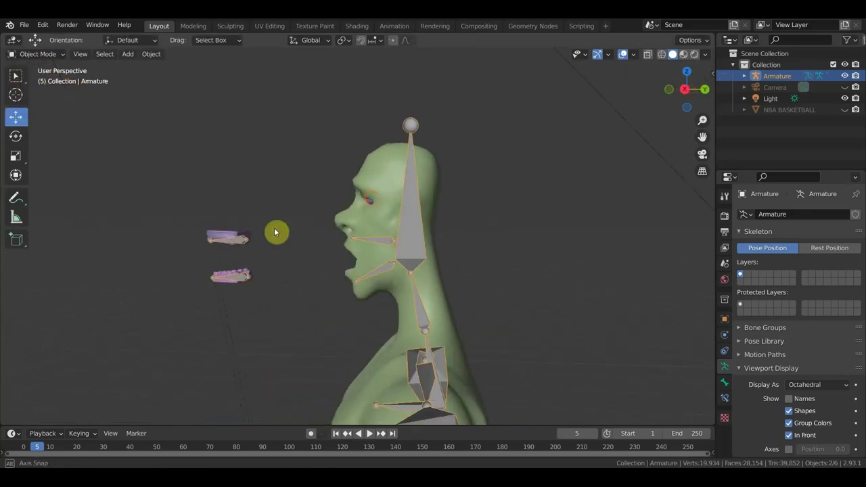
{"action": "left_click", "coordinate": [412, 247]}
{"action": "left_click", "coordinate": [414, 247]}
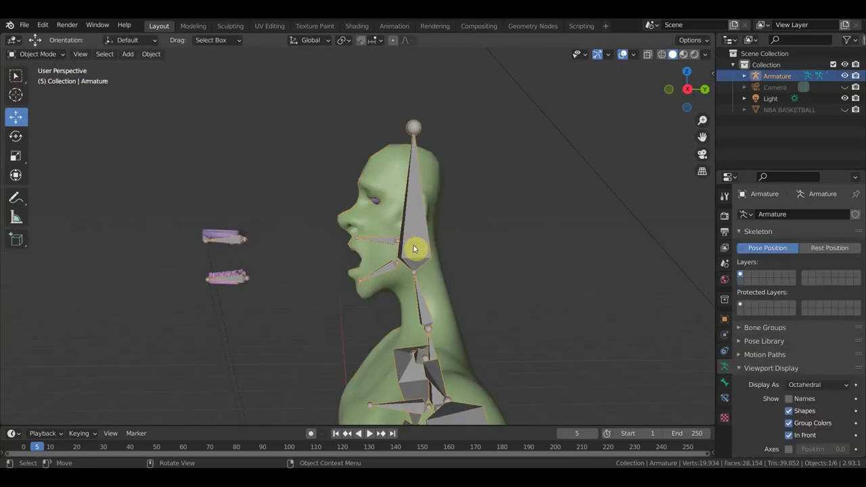
{"action": "left_click", "coordinate": [46, 55]}
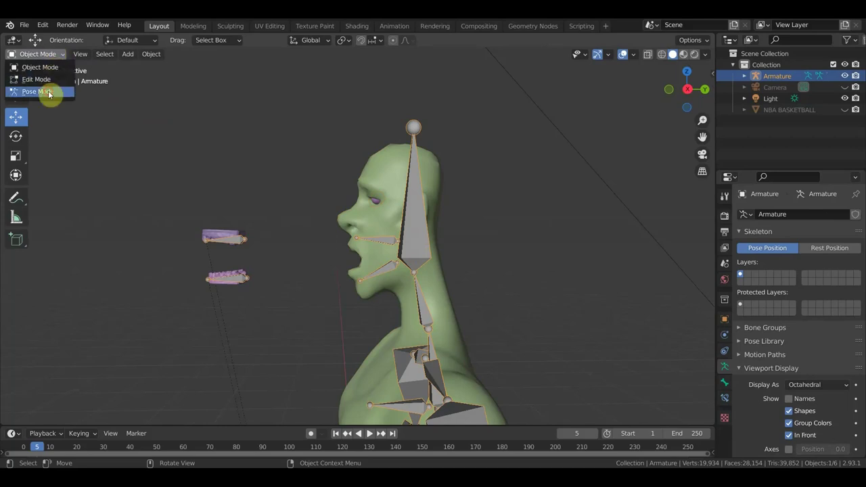
{"action": "left_click", "coordinate": [47, 91]}
{"action": "key", "text": "KP_3"}
{"action": "scroll", "coordinate": [284, 237], "scroll_direction": "up", "scroll_amount": 2}
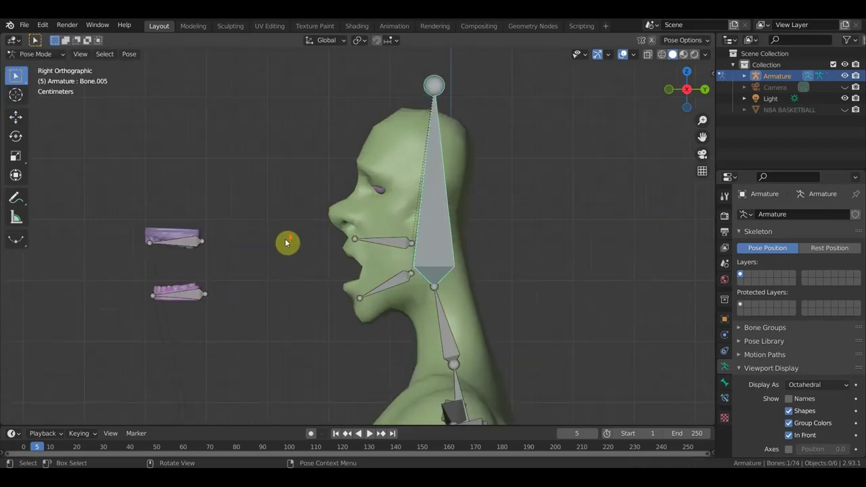
Step: Move the two teeth bones forward and place the upper-teeth bone inside the mouth
{"action": "scroll", "coordinate": [286, 243], "scroll_direction": "up", "scroll_amount": 2}
{"action": "left_click_drag", "start_coordinate": [236, 264], "coordinate": [156, 141]}
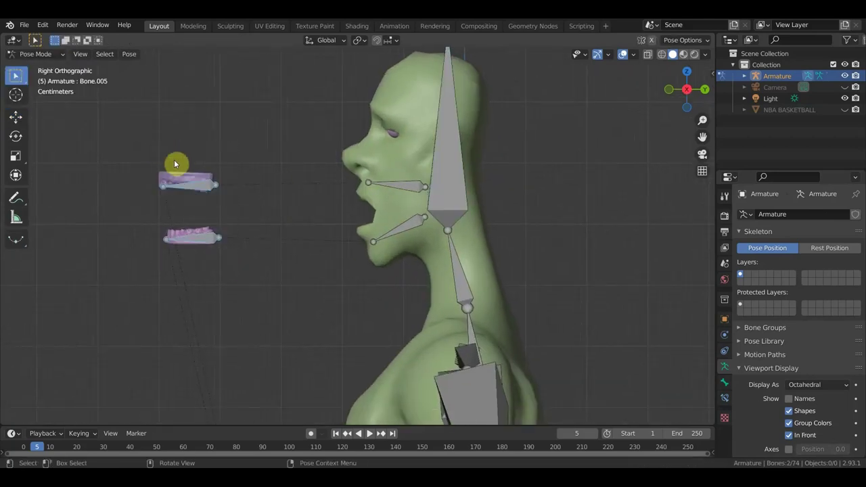
{"action": "left_click", "coordinate": [16, 116]}
{"action": "left_click_drag", "start_coordinate": [265, 211], "coordinate": [353, 233]}
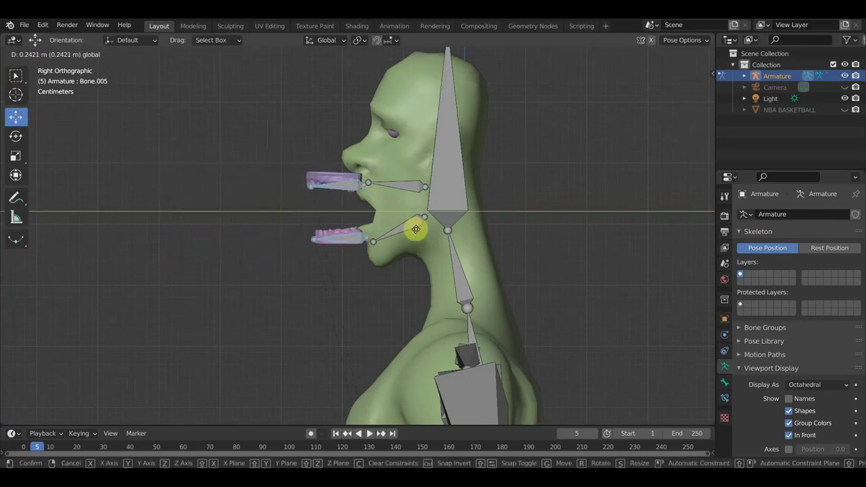
{"action": "left_click", "coordinate": [259, 185]}
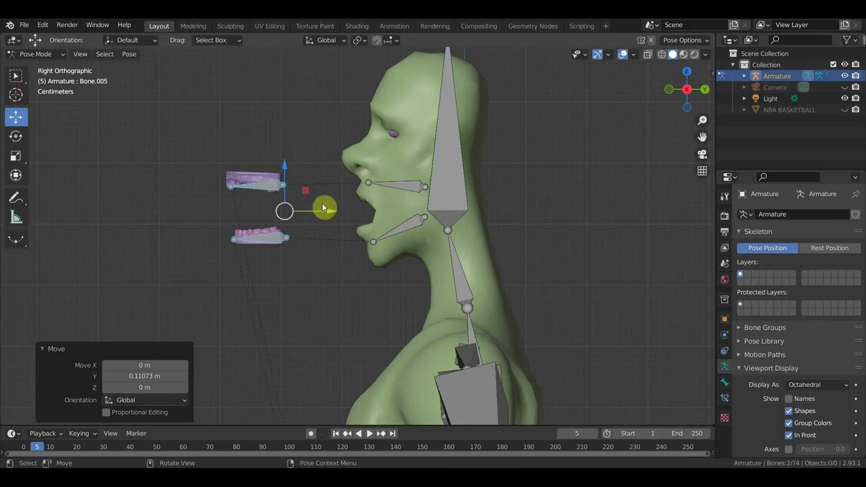
{"action": "key", "text": "g"}
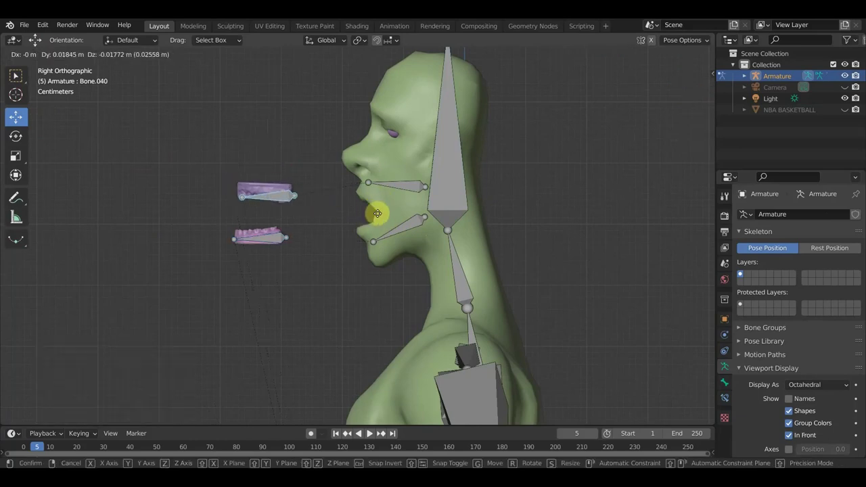
{"action": "left_click", "coordinate": [504, 222]}
{"action": "mouse_move", "coordinate": [505, 226]}
{"action": "middle_mouse_down"}
{"action": "mouse_move", "coordinate": [667, 228]}
{"action": "mouse_move", "coordinate": [453, 223]}
{"action": "middle_mouse_up"}
{"action": "key", "text": "KP_3"}
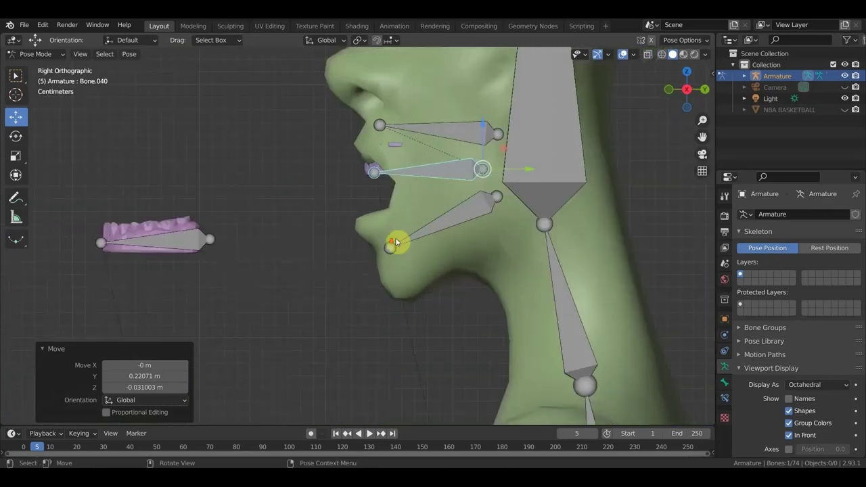
Step: Position the lower-teeth bone in the jaw and tilt it to match the jaw angle
{"action": "left_click", "coordinate": [244, 240]}
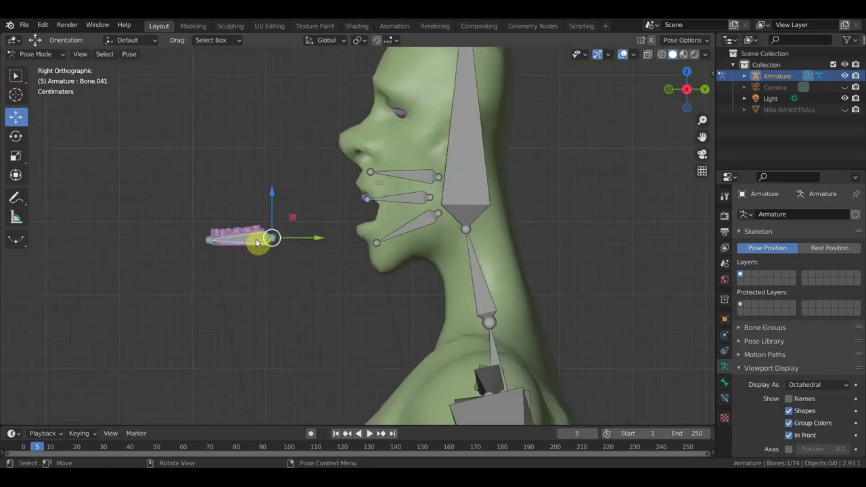
{"action": "left_click_drag", "start_coordinate": [314, 238], "coordinate": [467, 235]}
{"action": "key", "text": "r"}
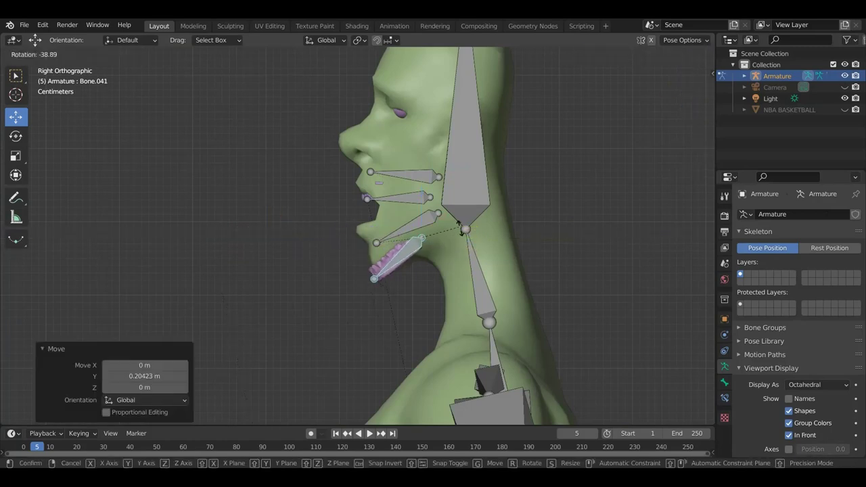
{"action": "left_click", "coordinate": [464, 235]}
{"action": "left_click_drag", "start_coordinate": [455, 236], "coordinate": [460, 198]}
{"action": "key", "text": "r"}
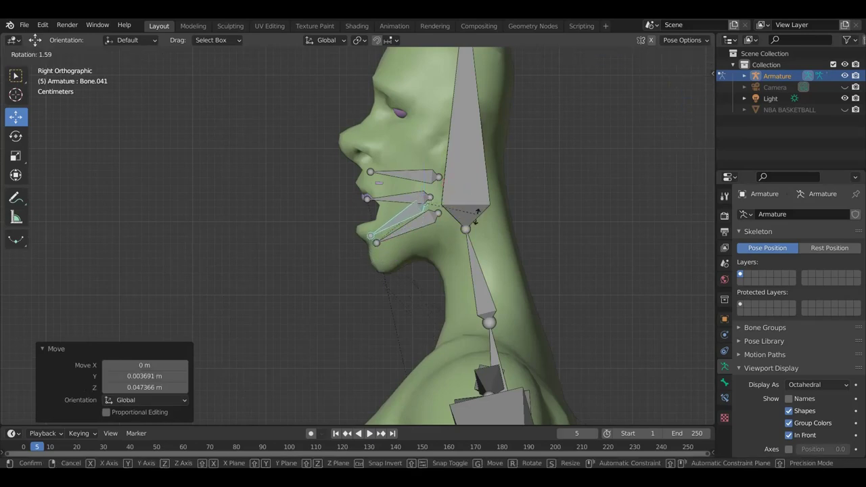
{"action": "left_click", "coordinate": [477, 225]}
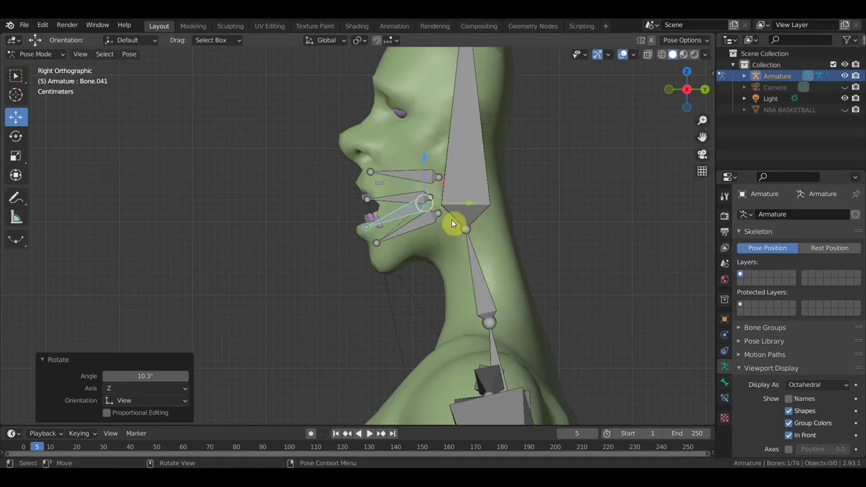
{"action": "key", "text": "g"}
{"action": "left_click", "coordinate": [455, 220]}
Step: Hide the bones to check the teeth placement, then switch to Object Mode
{"action": "middle_click_drag", "start_coordinate": [456, 220], "coordinate": [600, 241]}
{"action": "scroll", "coordinate": [571, 209], "scroll_direction": "up", "scroll_amount": 2}
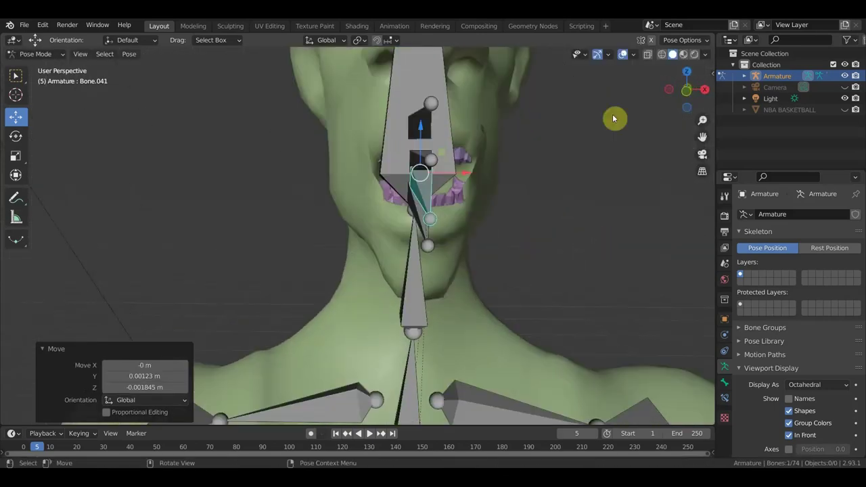
{"action": "left_click", "coordinate": [622, 59]}
{"action": "scroll", "coordinate": [566, 178], "scroll_direction": "down", "scroll_amount": 3}
{"action": "mouse_move", "coordinate": [540, 195]}
{"action": "middle_mouse_down"}
{"action": "mouse_move", "coordinate": [524, 181]}
{"action": "mouse_move", "coordinate": [509, 191]}
{"action": "mouse_move", "coordinate": [534, 236]}
{"action": "mouse_move", "coordinate": [521, 244]}
{"action": "mouse_move", "coordinate": [452, 201]}
{"action": "mouse_move", "coordinate": [533, 199]}
{"action": "mouse_move", "coordinate": [519, 200]}
{"action": "middle_mouse_up"}
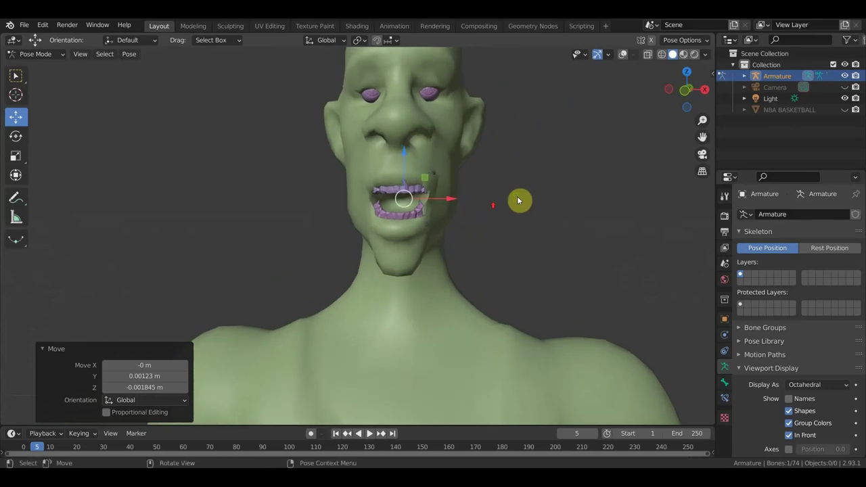
{"action": "scroll", "coordinate": [519, 200], "scroll_direction": "up", "scroll_amount": 3}
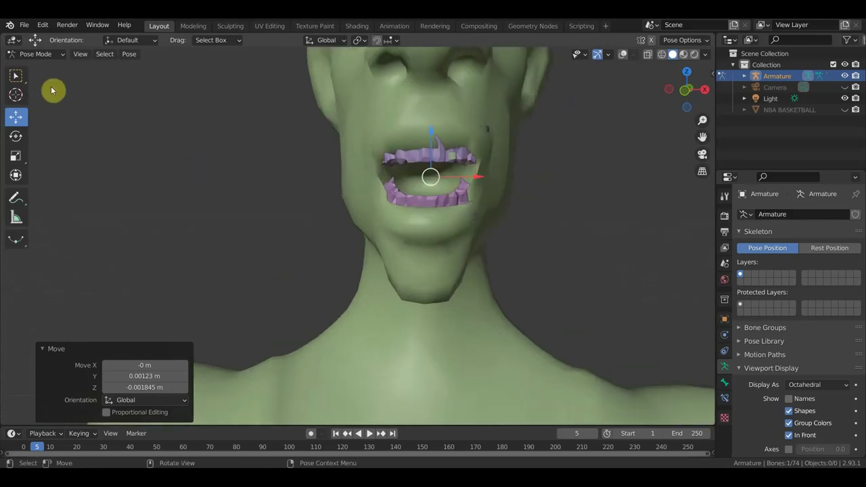
{"action": "left_click", "coordinate": [35, 53]}
{"action": "left_click", "coordinate": [34, 66]}
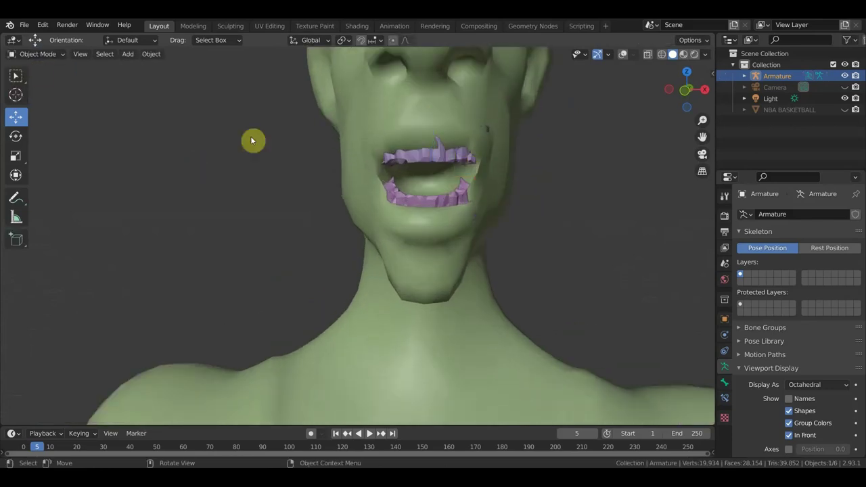
Step: Set teeth mesh зубы.001's origin to its geometry and scale it down to about 0.85
{"action": "left_click", "coordinate": [417, 162]}
{"action": "left_click", "coordinate": [622, 54]}
{"action": "key", "text": "s"}
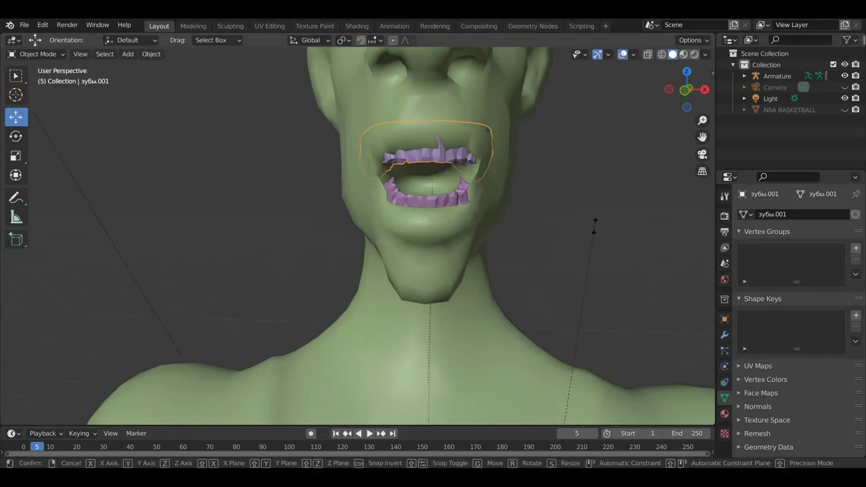
{"action": "left_click", "coordinate": [586, 230]}
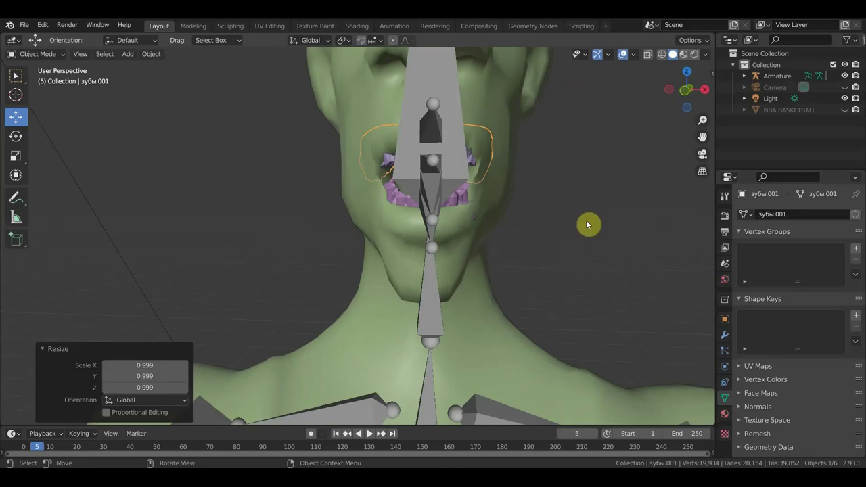
{"action": "key", "text": "ctrl+z"}
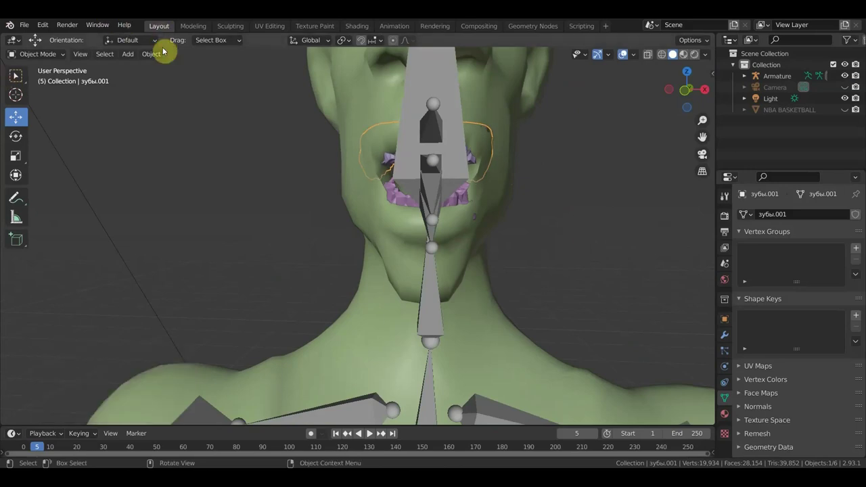
{"action": "left_click", "coordinate": [151, 54]}
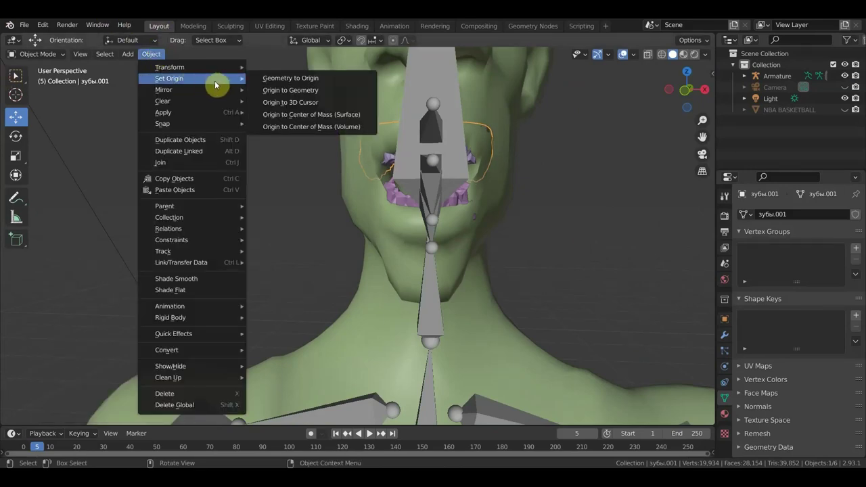
{"action": "left_click", "coordinate": [297, 90]}
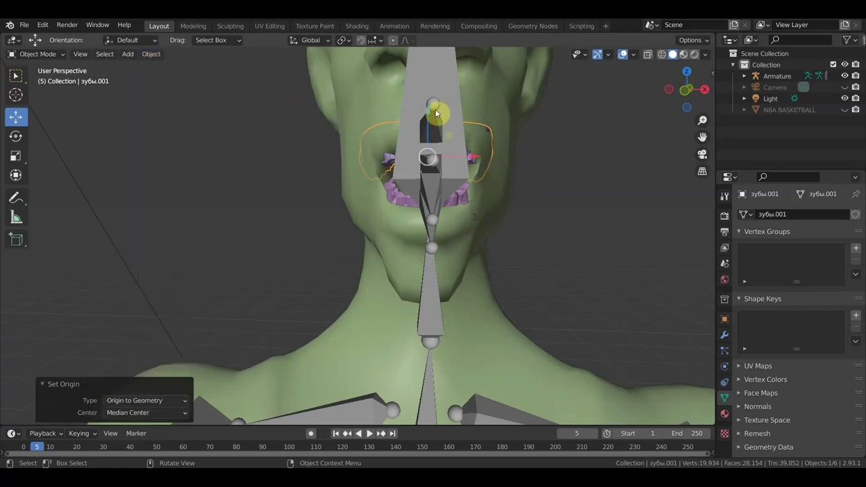
{"action": "key", "text": "s"}
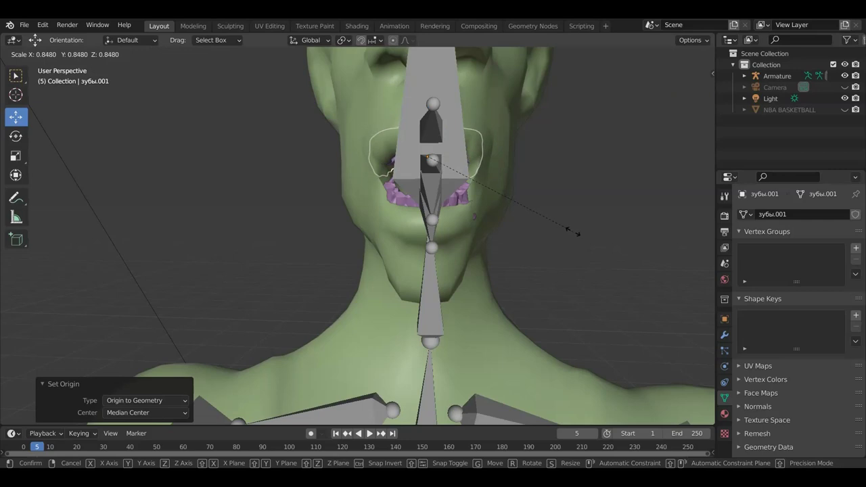
{"action": "left_click", "coordinate": [573, 232]}
{"action": "mouse_move", "coordinate": [574, 237]}
{"action": "middle_mouse_down"}
{"action": "mouse_move", "coordinate": [430, 245]}
{"action": "mouse_move", "coordinate": [444, 251]}
{"action": "mouse_move", "coordinate": [522, 237]}
{"action": "middle_mouse_up"}
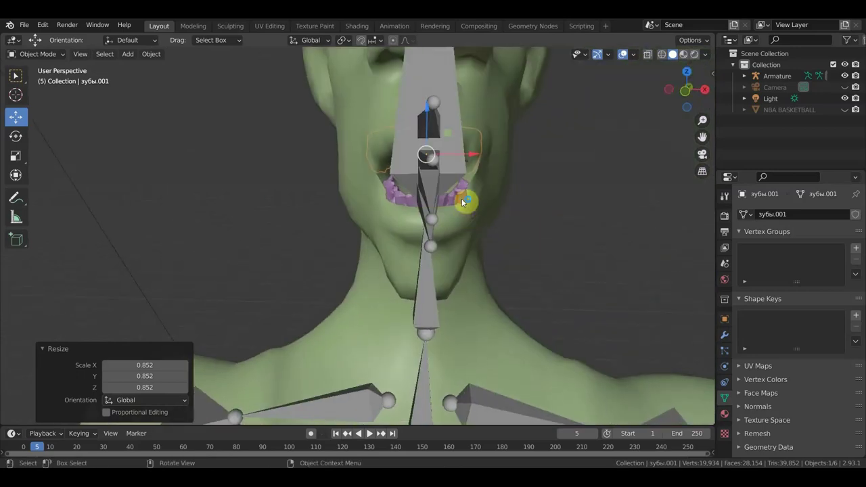
Step: Set the other teeth mesh зубы's origin to its geometry and scale it to 0.826
{"action": "left_click", "coordinate": [464, 200]}
{"action": "key", "text": "s"}
{"action": "left_click", "coordinate": [552, 233]}
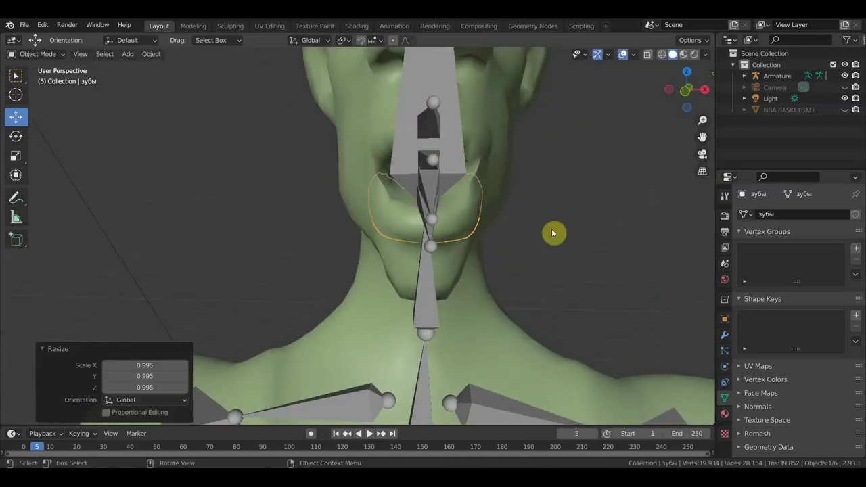
{"action": "key", "text": "ctrl+z"}
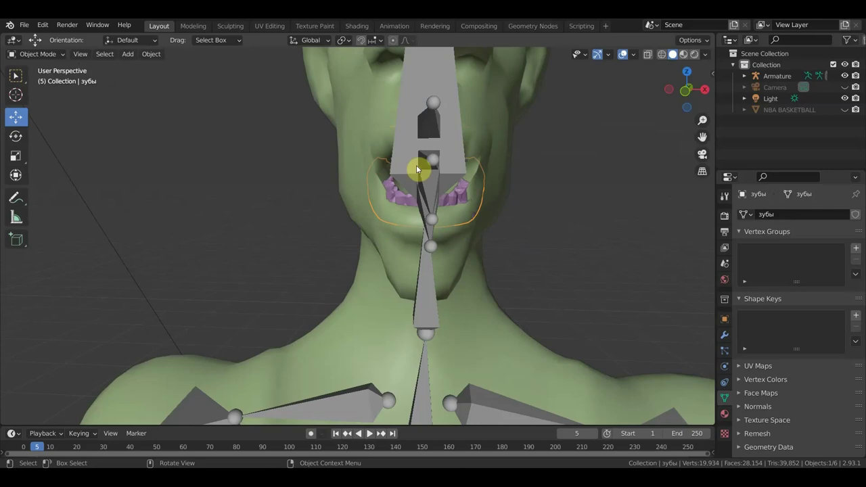
{"action": "left_click", "coordinate": [151, 54]}
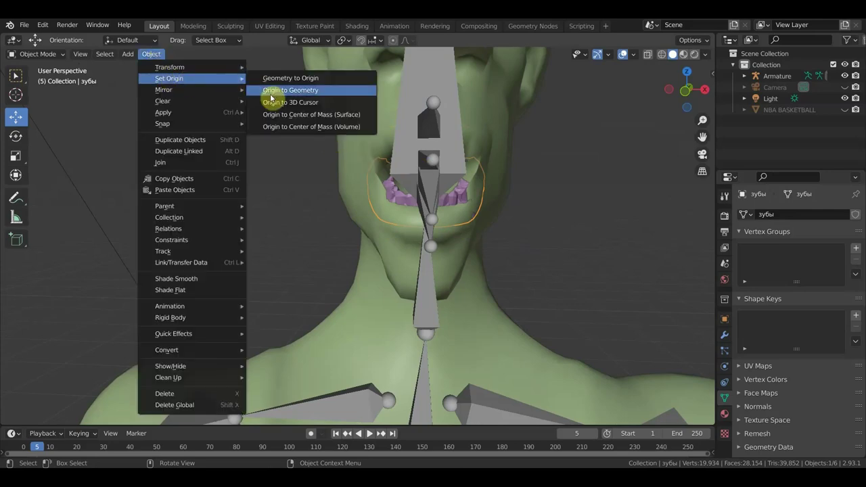
{"action": "left_click", "coordinate": [277, 92]}
{"action": "key", "text": "s"}
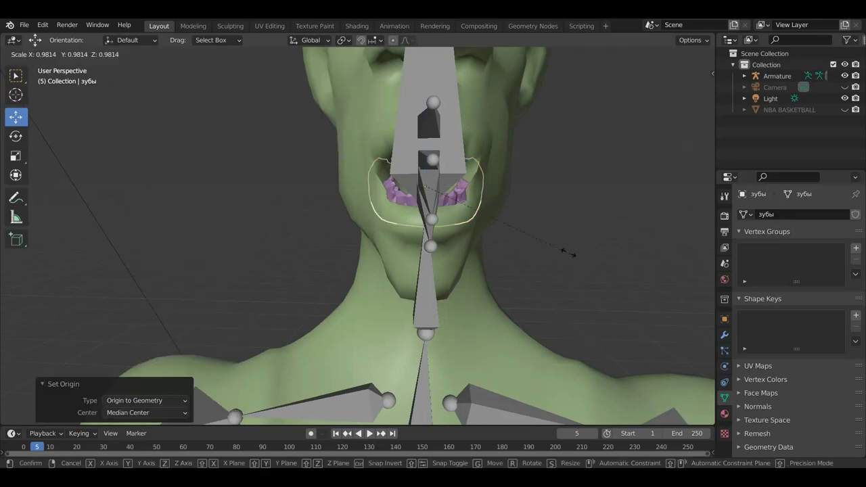
{"action": "left_click", "coordinate": [545, 249]}
{"action": "mouse_move", "coordinate": [546, 251]}
{"action": "middle_mouse_down"}
{"action": "mouse_move", "coordinate": [412, 245]}
{"action": "mouse_move", "coordinate": [414, 261]}
{"action": "middle_mouse_up"}
{"action": "scroll", "coordinate": [413, 245], "scroll_direction": "down", "scroll_amount": 3}
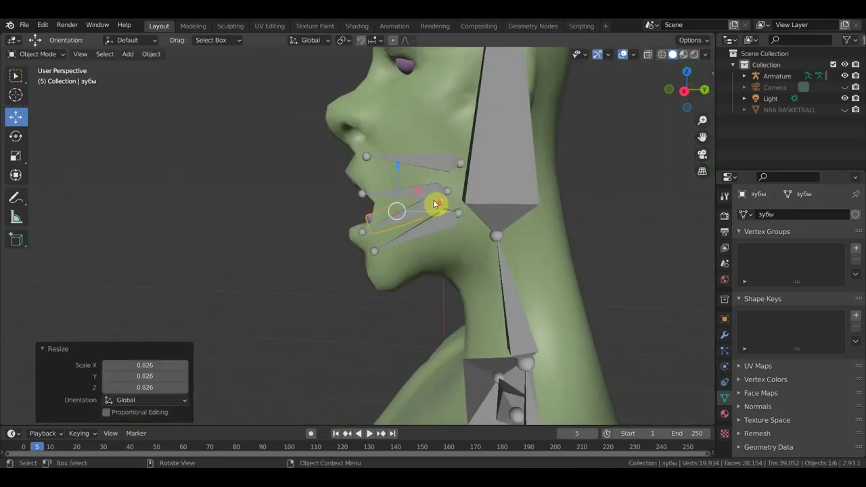
{"action": "scroll", "coordinate": [437, 201], "scroll_direction": "up", "scroll_amount": 2}
{"action": "left_click", "coordinate": [452, 166]}
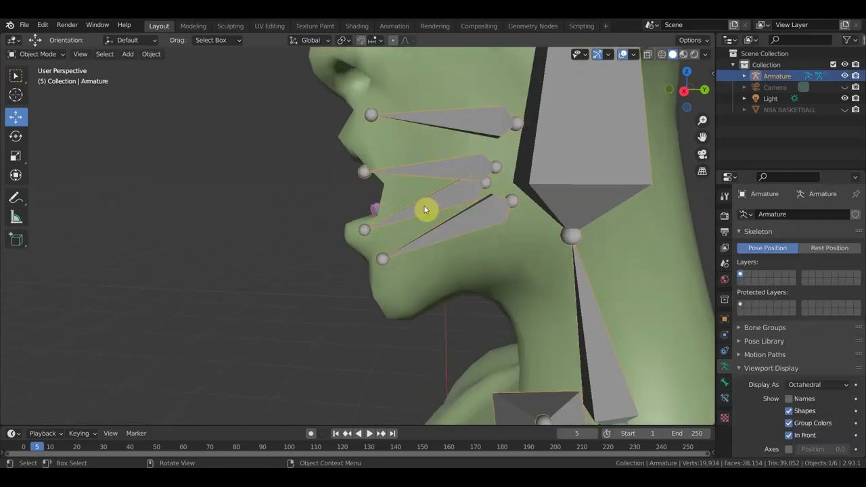
Step: Switch to front view, frame the armature and put it into Pose Mode
{"action": "middle_click_drag", "start_coordinate": [431, 196], "coordinate": [409, 181]}
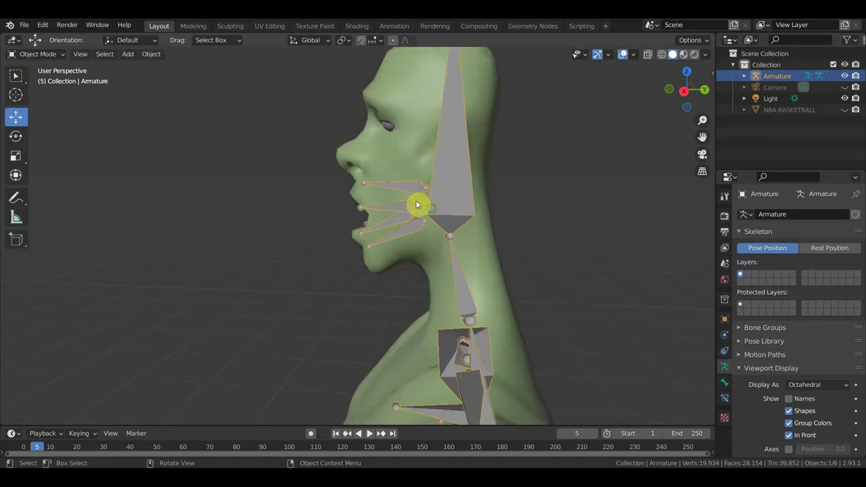
{"action": "key", "text": "KP_1"}
{"action": "scroll", "coordinate": [521, 227], "scroll_direction": "down", "scroll_amount": 3}
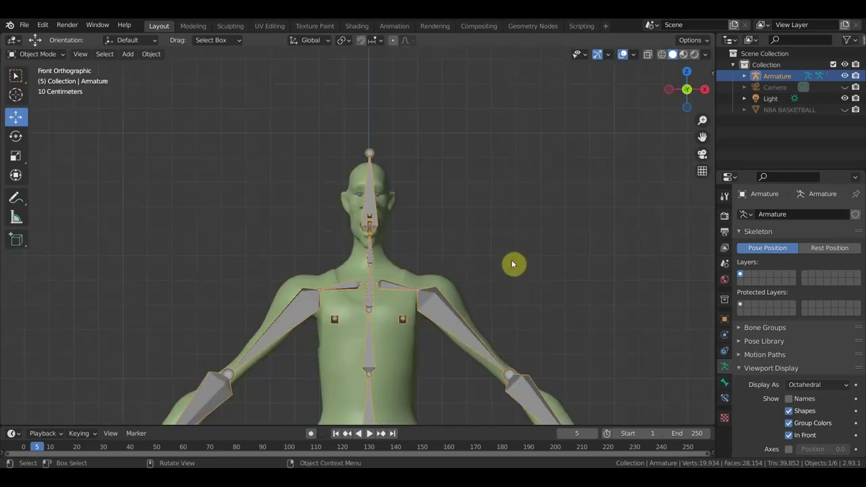
{"action": "scroll", "coordinate": [514, 263], "scroll_direction": "down", "scroll_amount": 2}
{"action": "key", "text": "KP_Decimal"}
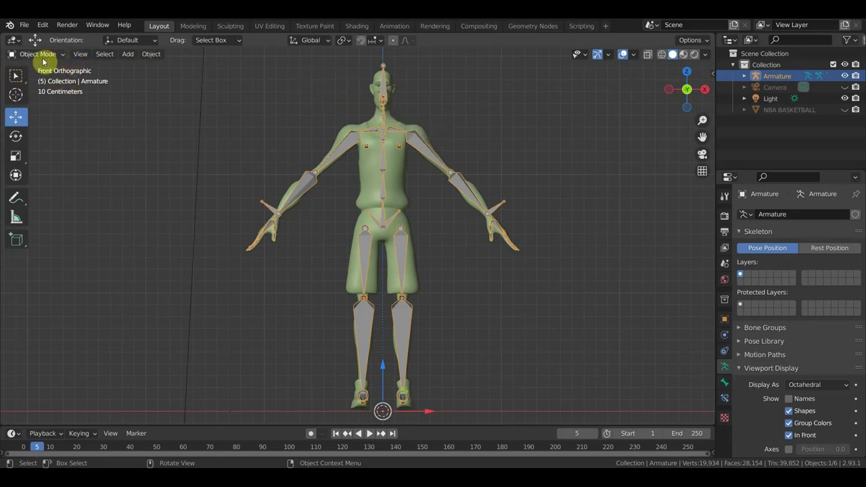
{"action": "left_click", "coordinate": [39, 54]}
{"action": "left_click", "coordinate": [44, 91]}
{"action": "scroll", "coordinate": [429, 203], "scroll_direction": "up", "scroll_amount": 2}
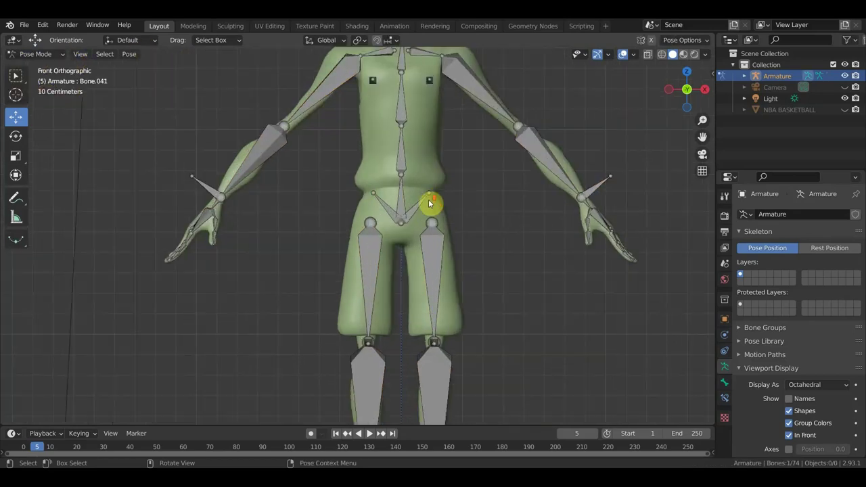
{"action": "middle_click_drag", "start_coordinate": [429, 203], "coordinate": [352, 265], "text": "shift"}
{"action": "scroll", "coordinate": [348, 293], "scroll_direction": "up", "scroll_amount": 1}
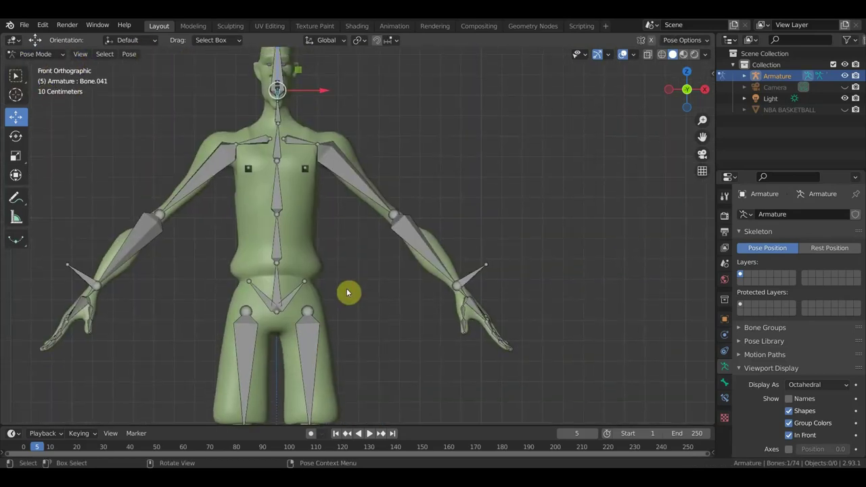
Step: Add an Inverse Kinematics constraint to forearm Bone.015 targeting wrist bone Bone.036
{"action": "left_click", "coordinate": [474, 276]}
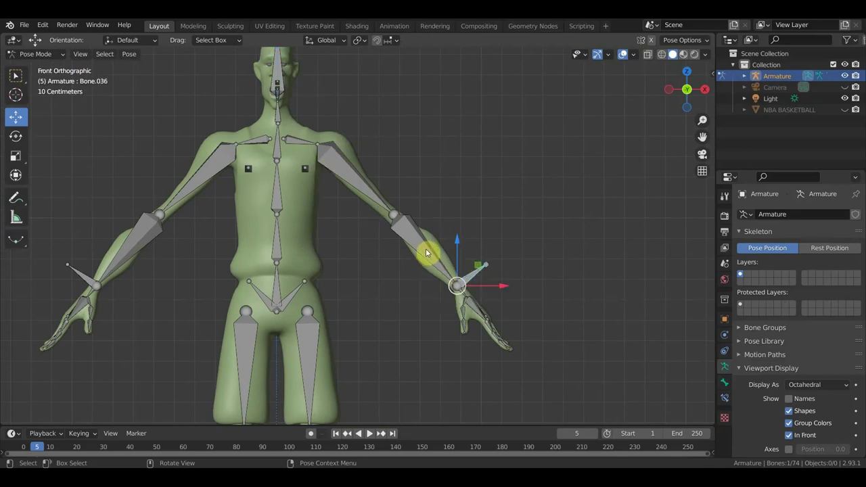
{"action": "scroll", "coordinate": [467, 278], "scroll_direction": "up", "scroll_amount": 3}
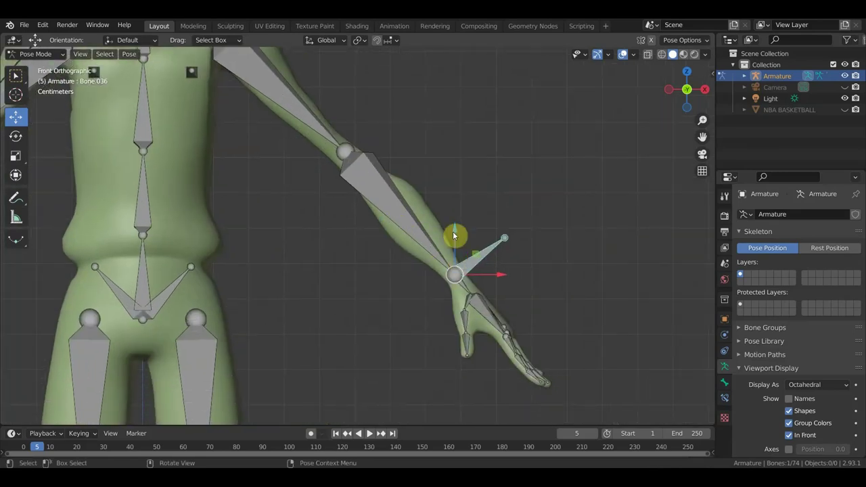
{"action": "left_click", "coordinate": [431, 212]}
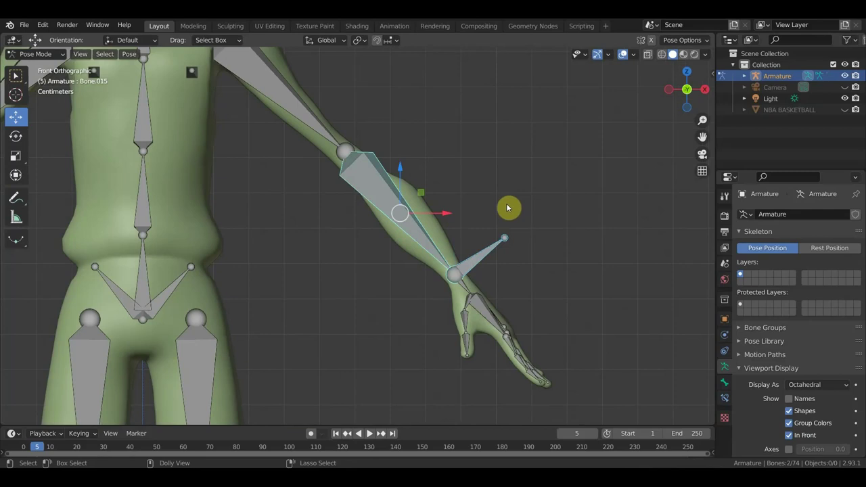
{"action": "key", "text": "ctrl+shift+c"}
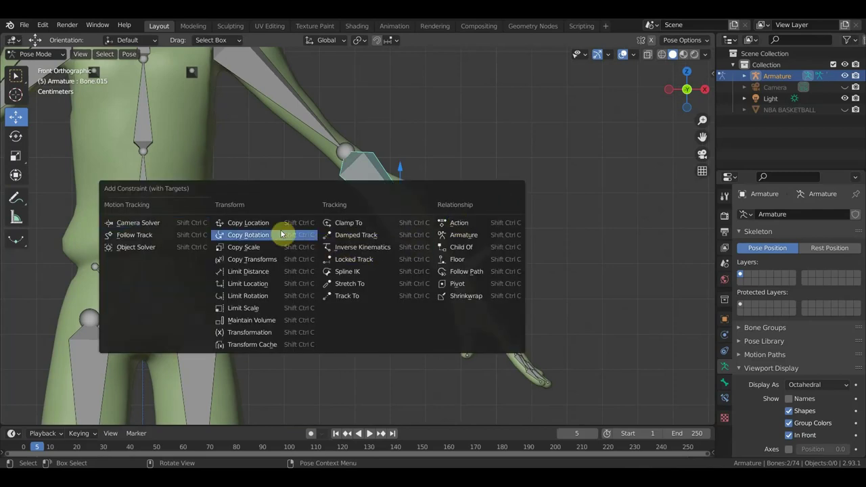
{"action": "left_click", "coordinate": [362, 250]}
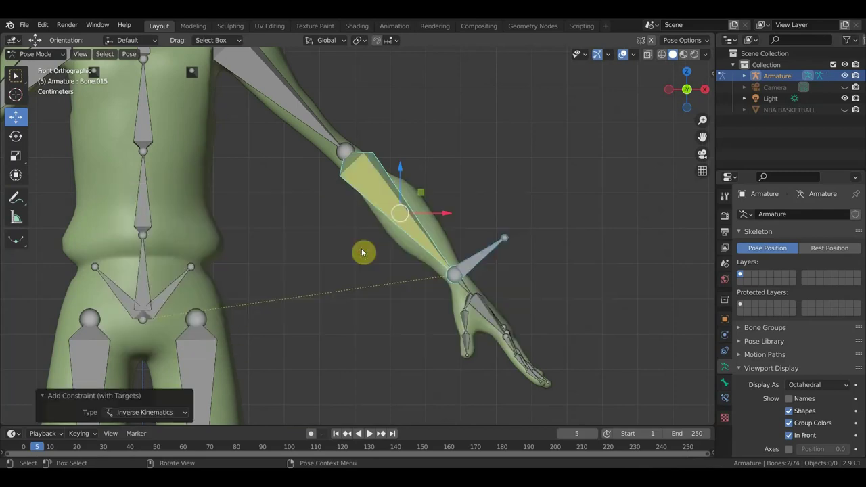
{"action": "scroll", "coordinate": [532, 285], "scroll_direction": "down", "scroll_amount": 3}
{"action": "left_click", "coordinate": [725, 401]}
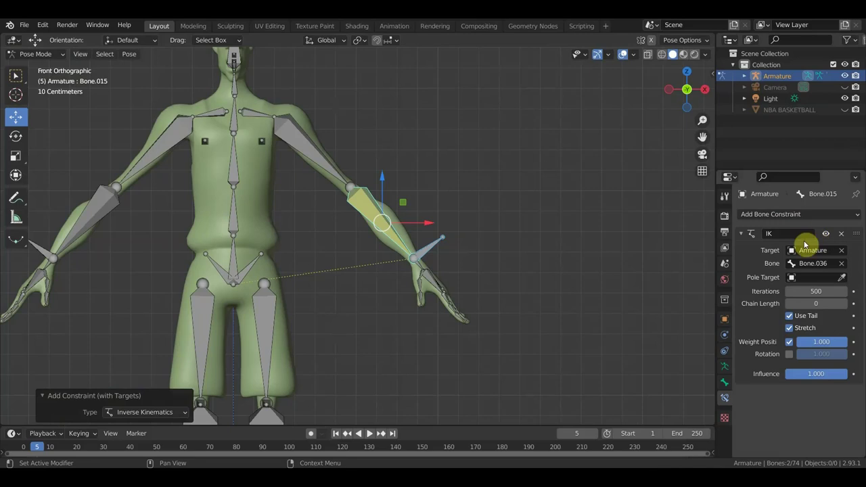
Step: Set the forearm's IK chain length to 2
{"action": "left_click", "coordinate": [845, 305]}
{"action": "left_click", "coordinate": [845, 305]}
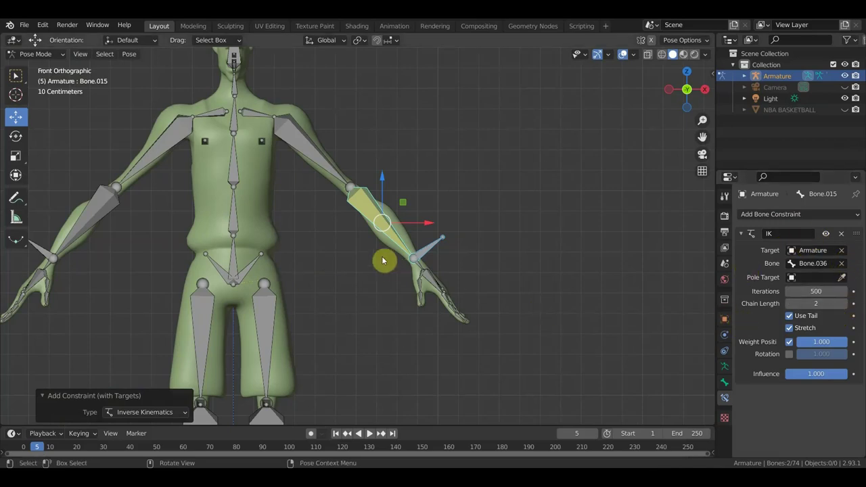
{"action": "middle_click_drag", "start_coordinate": [381, 241], "coordinate": [422, 248], "text": "shift"}
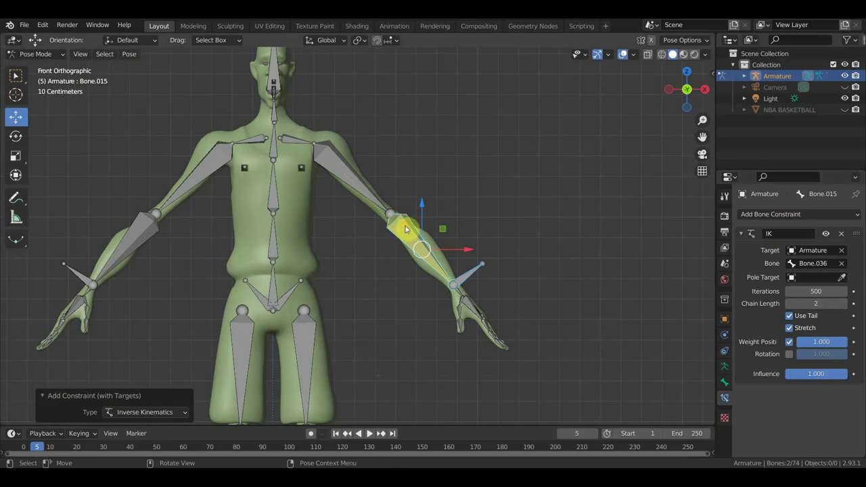
Step: Parent forearm Bone.015 and upper arm Bone.014, and make Bone.014 copy Bone.015's location
{"action": "left_click", "coordinate": [406, 230]}
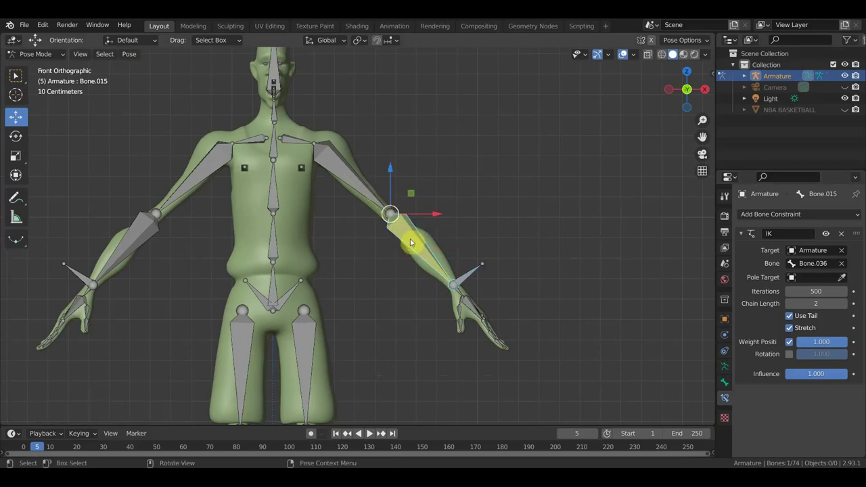
{"action": "scroll", "coordinate": [409, 243], "scroll_direction": "up", "scroll_amount": 3}
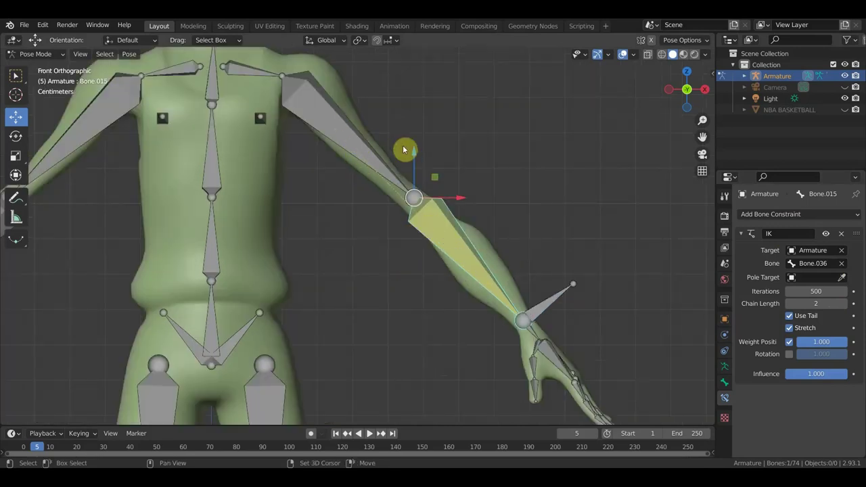
{"action": "left_click", "coordinate": [384, 149], "text": "shift"}
{"action": "key", "text": "ctrl+p"}
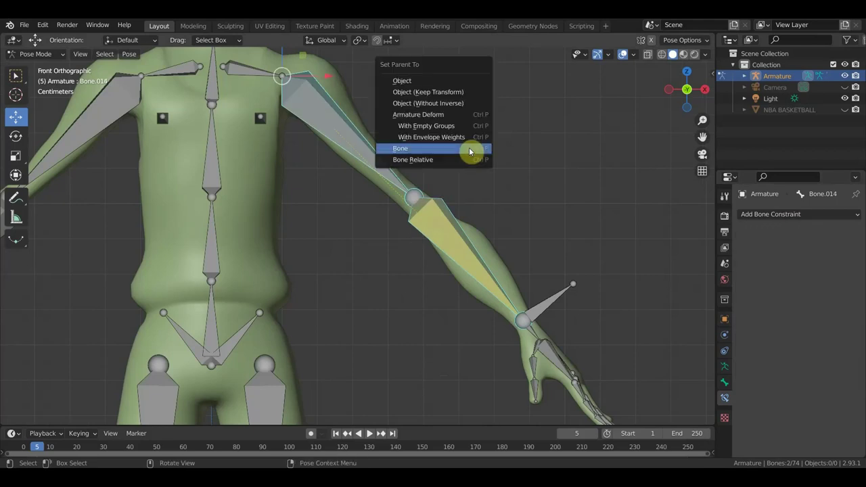
{"action": "left_click", "coordinate": [471, 150]}
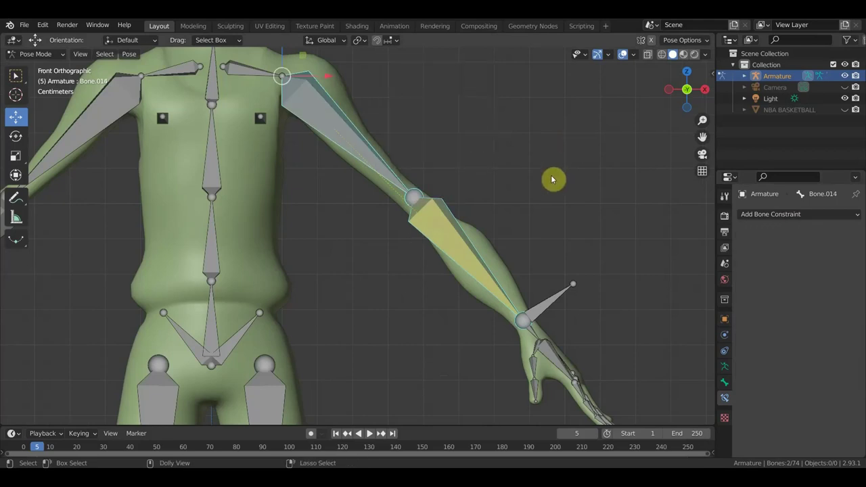
{"action": "key", "text": "shift+ctrl+c"}
{"action": "left_click", "coordinate": [386, 155]}
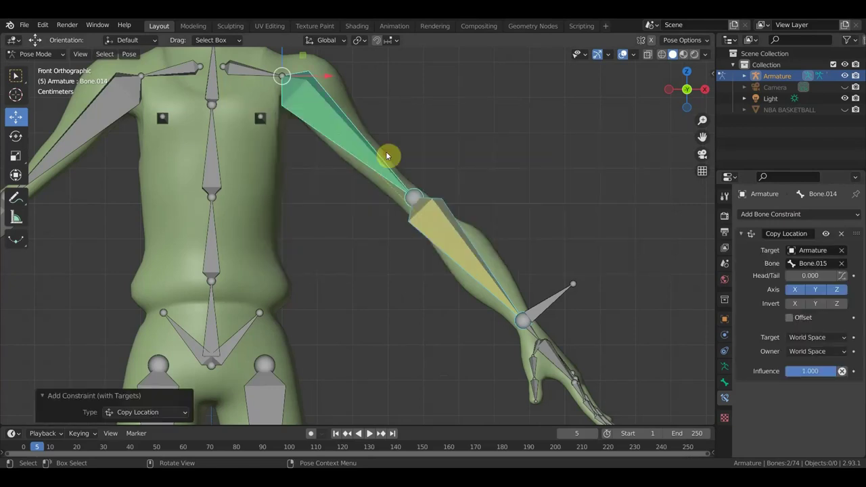
Step: Select wrist control bone Bone.036 together with forearm Bone.015
{"action": "scroll", "coordinate": [500, 249], "scroll_direction": "down", "scroll_amount": 3}
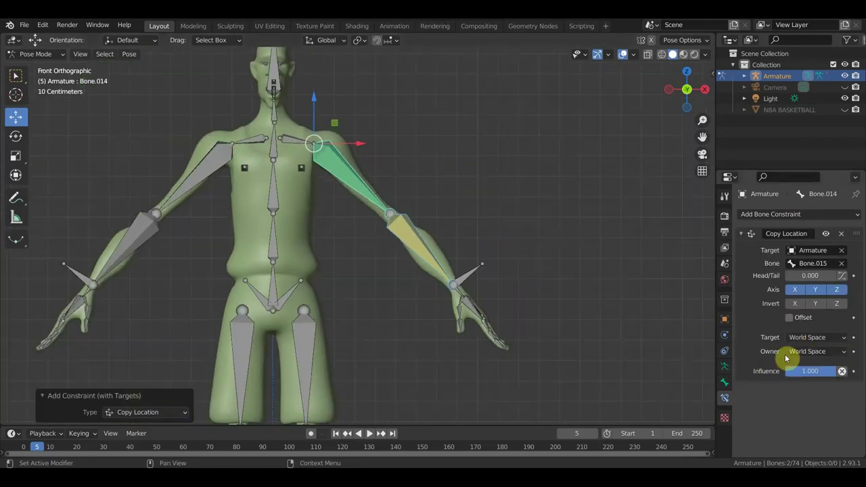
{"action": "scroll", "coordinate": [474, 288], "scroll_direction": "up", "scroll_amount": 1}
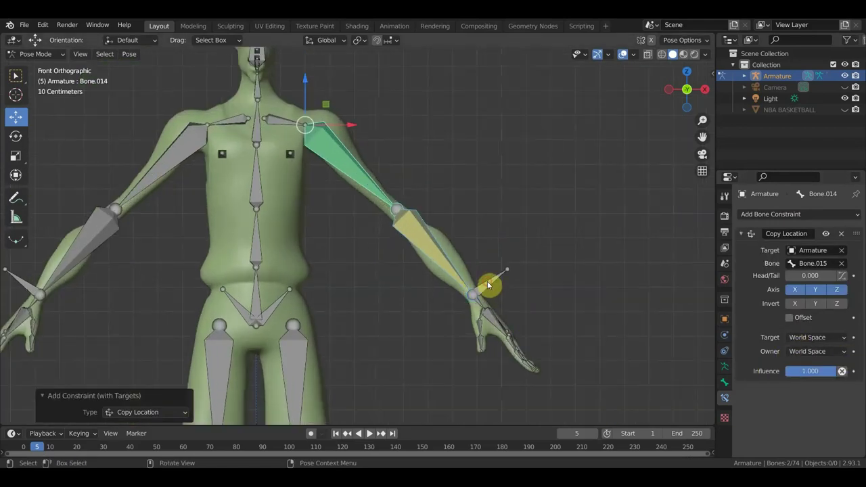
{"action": "left_click", "coordinate": [494, 280]}
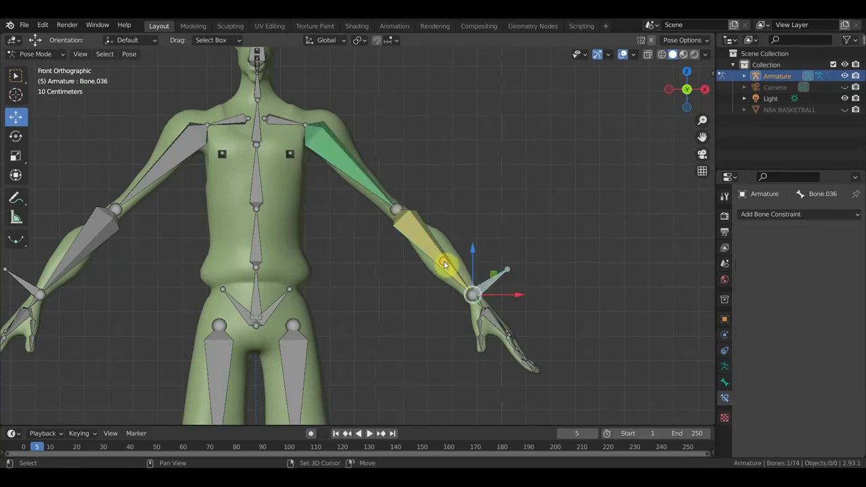
{"action": "left_click", "coordinate": [469, 260]}
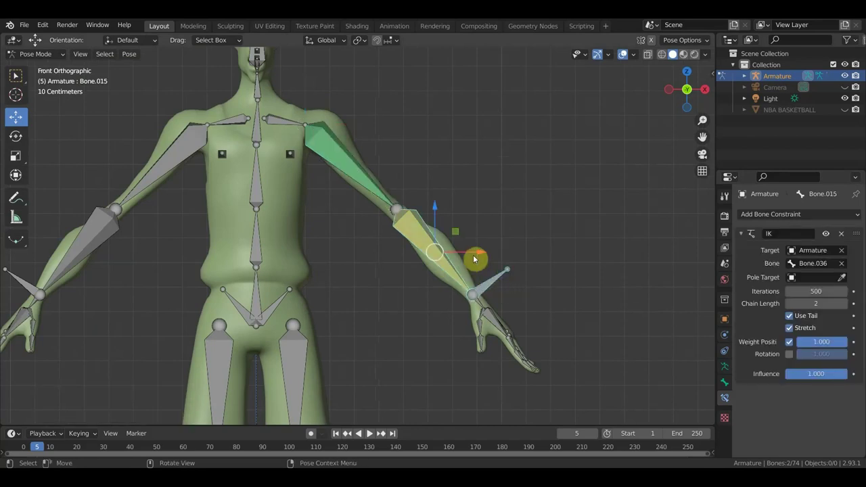
Step: Add a Copy Transforms constraint on Bone.015 targeting Bone.036, with owner and target spaces Local With Parent
{"action": "key", "text": "ctrl+p"}
{"action": "left_click", "coordinate": [512, 236]}
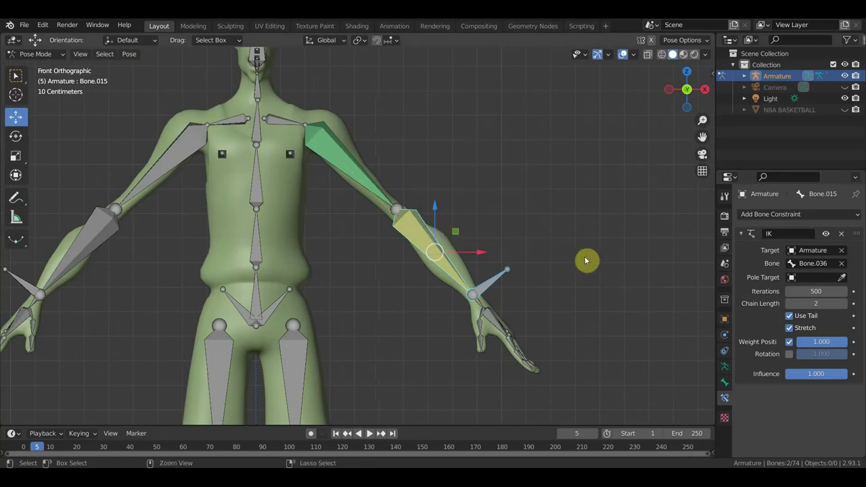
{"action": "key", "text": "ctrl+shift+c"}
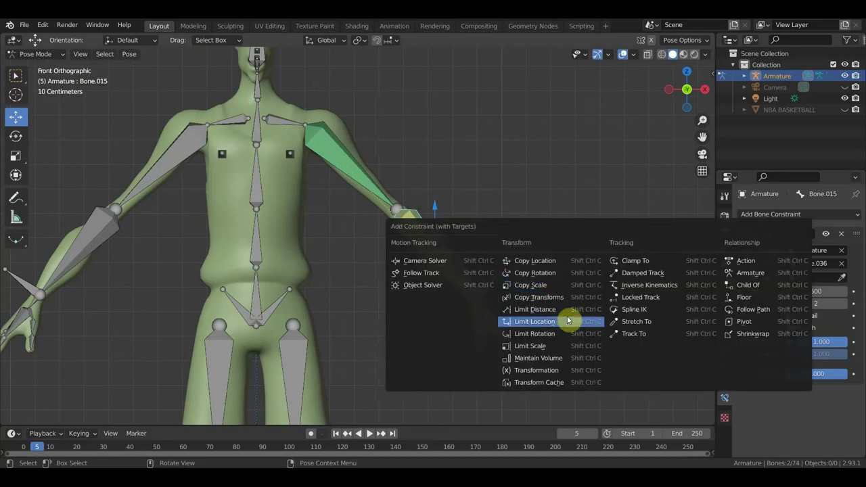
{"action": "left_click", "coordinate": [548, 297]}
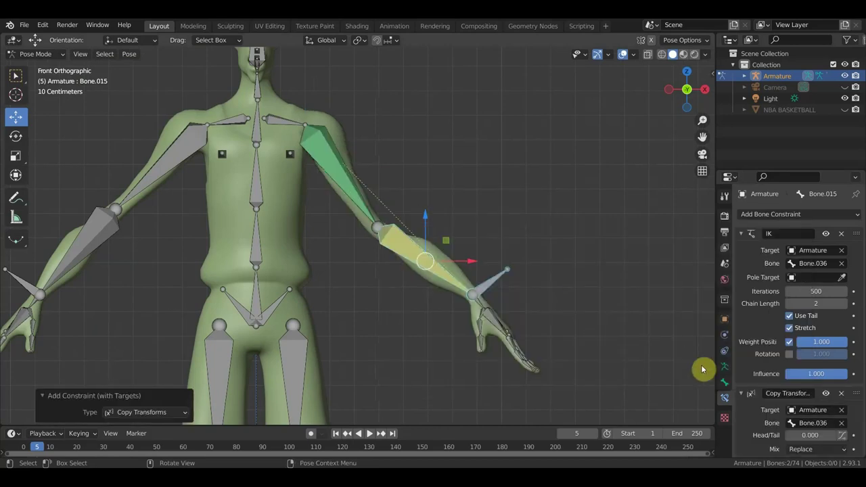
{"action": "scroll", "coordinate": [797, 400], "scroll_direction": "down", "scroll_amount": 2}
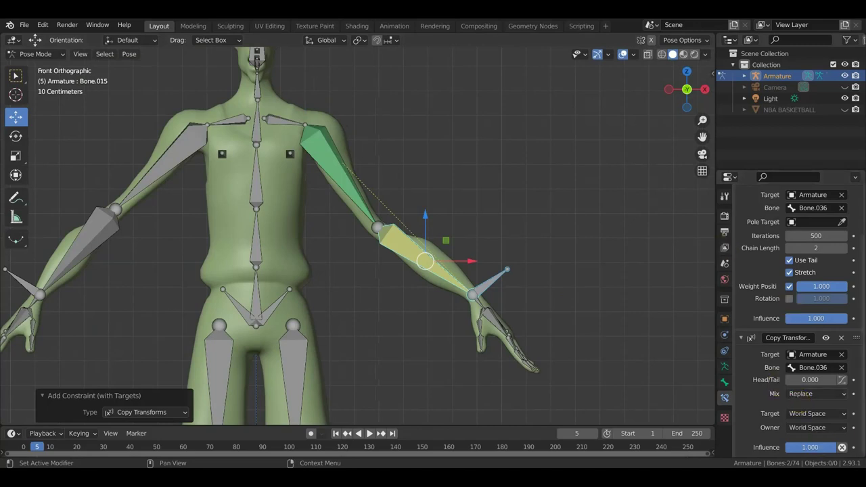
{"action": "left_click", "coordinate": [836, 429]}
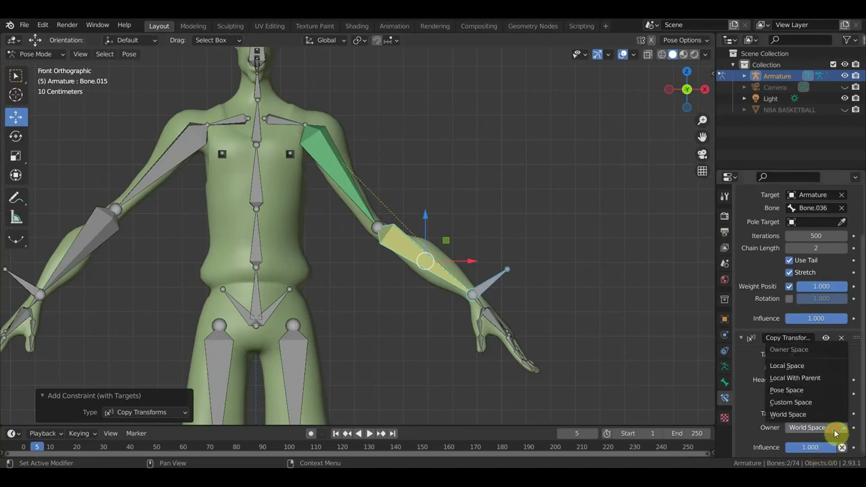
{"action": "left_click", "coordinate": [798, 380]}
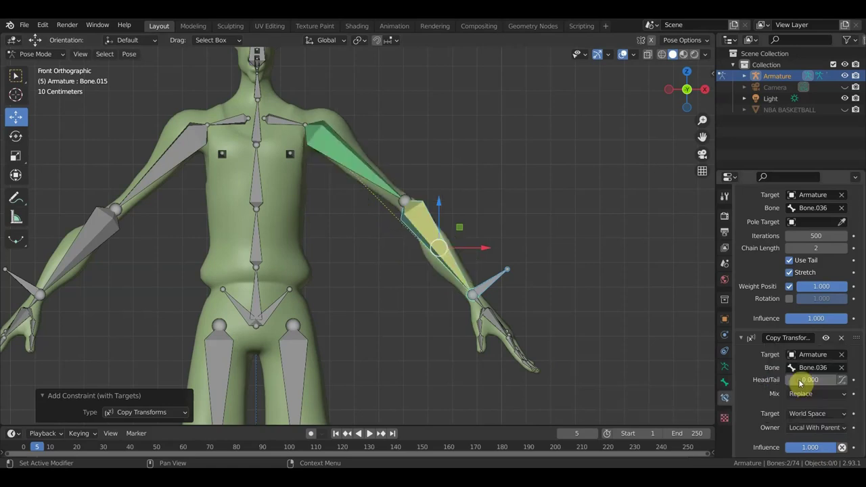
{"action": "left_click", "coordinate": [824, 414]}
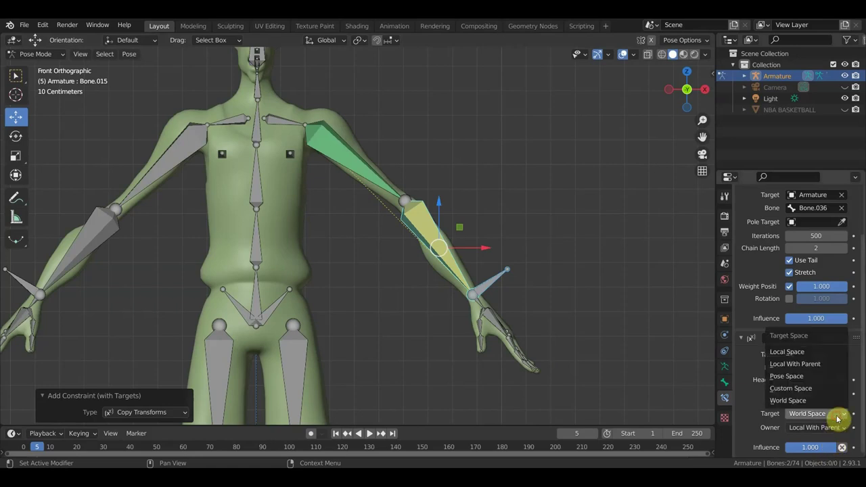
{"action": "left_click", "coordinate": [813, 369]}
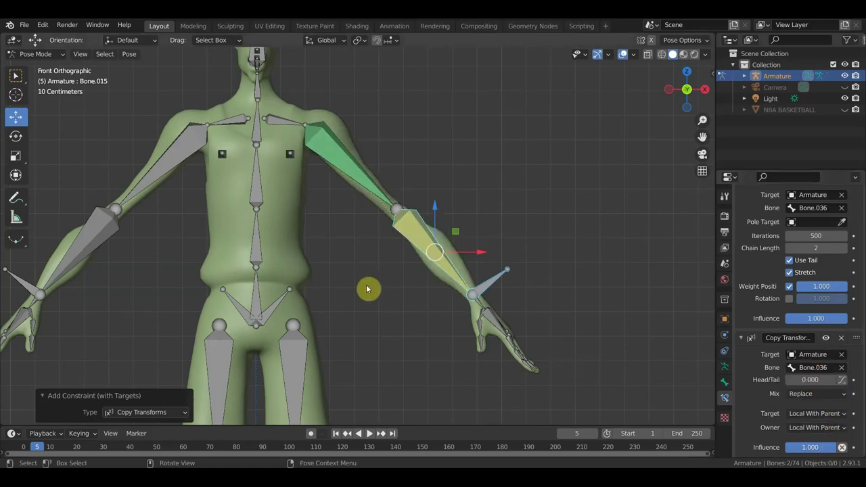
{"action": "scroll", "coordinate": [282, 245], "scroll_direction": "down", "scroll_amount": 2}
{"action": "middle_click_drag", "start_coordinate": [290, 248], "coordinate": [384, 210], "text": "shift"}
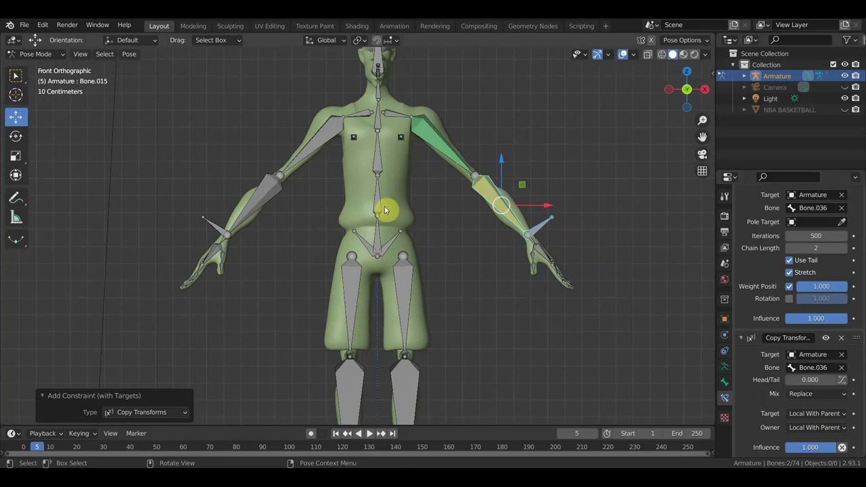
{"action": "scroll", "coordinate": [248, 183], "scroll_direction": "up", "scroll_amount": 2}
{"action": "middle_click_drag", "start_coordinate": [247, 184], "coordinate": [212, 272], "text": "shift"}
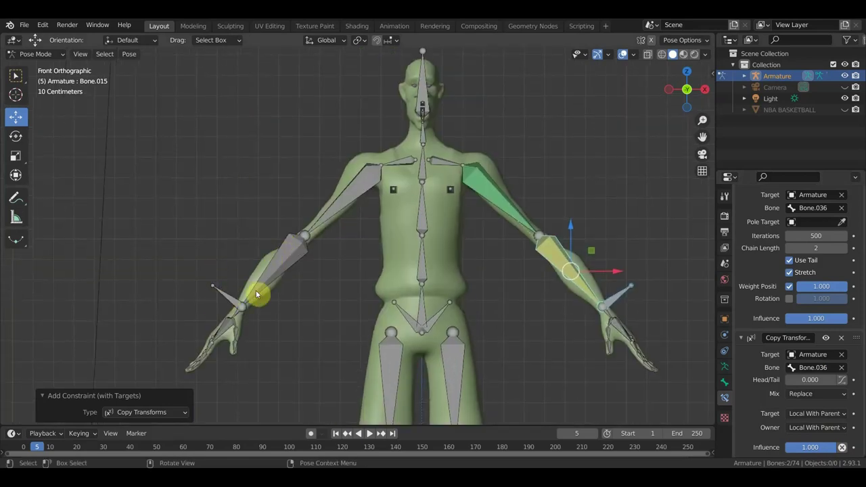
Step: Add an IK constraint on forearm Bone.051 targeting Bone.072, chain length 2
{"action": "left_click", "coordinate": [262, 289]}
{"action": "left_click", "coordinate": [302, 286], "text": "shift"}
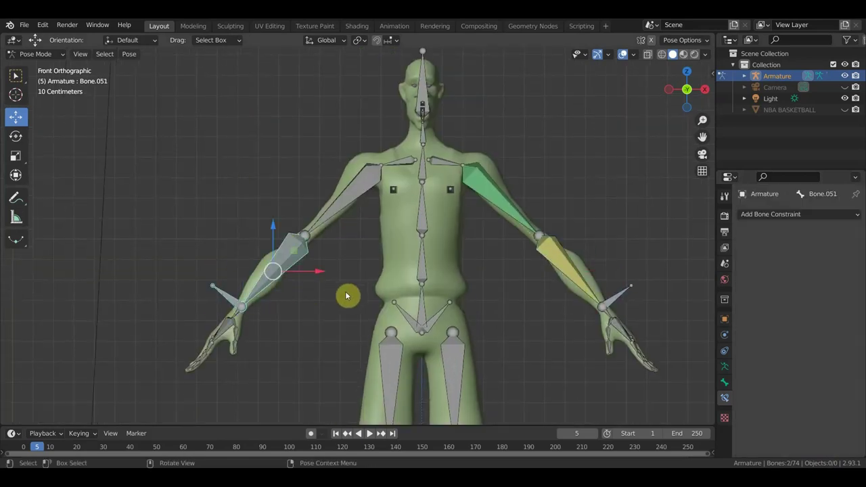
{"action": "key", "text": "ctrl+shift+c"}
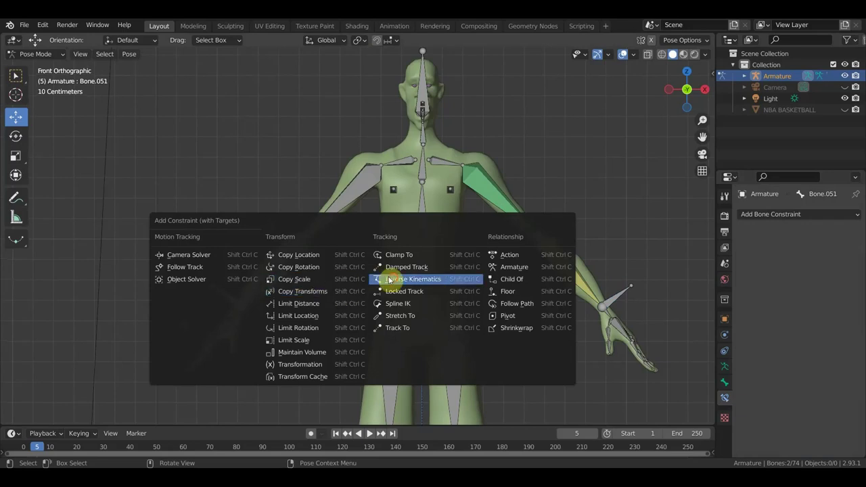
{"action": "left_click", "coordinate": [404, 279]}
{"action": "double_click", "coordinate": [843, 303]}
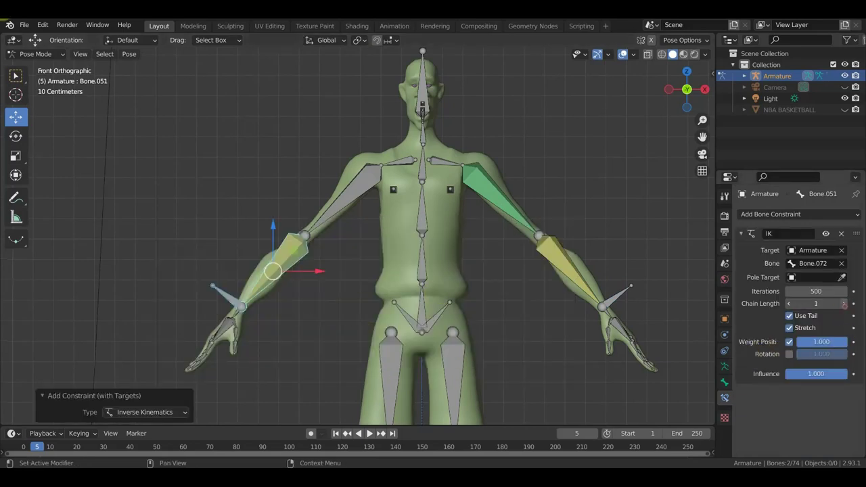
Step: Make upper arm Bone.050 copy the location of forearm Bone.051
{"action": "left_click", "coordinate": [294, 256]}
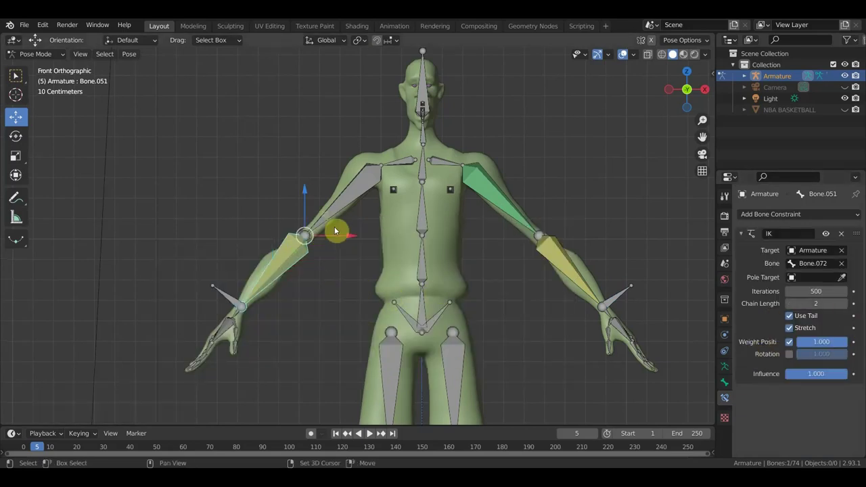
{"action": "left_click", "coordinate": [343, 201], "text": "shift"}
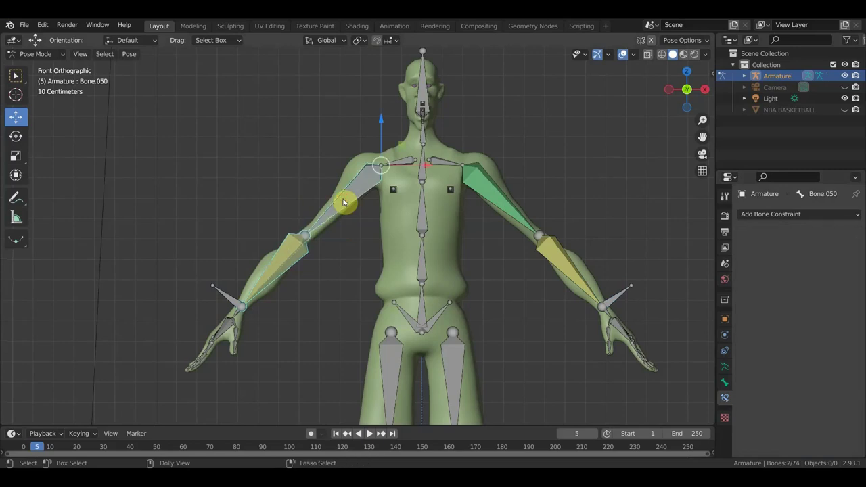
{"action": "key", "text": "ctrl+shift+c"}
{"action": "left_click", "coordinate": [213, 174]}
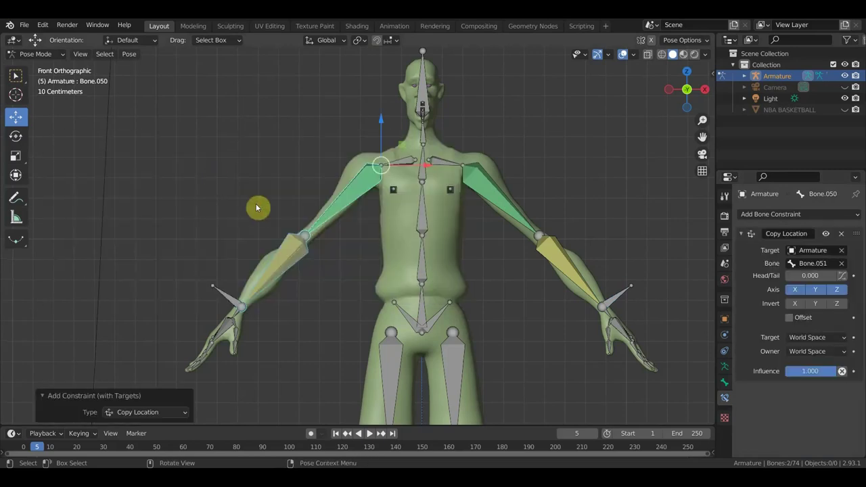
Step: Select wrist target Bone.072 together with forearm Bone.051
{"action": "left_click", "coordinate": [228, 300]}
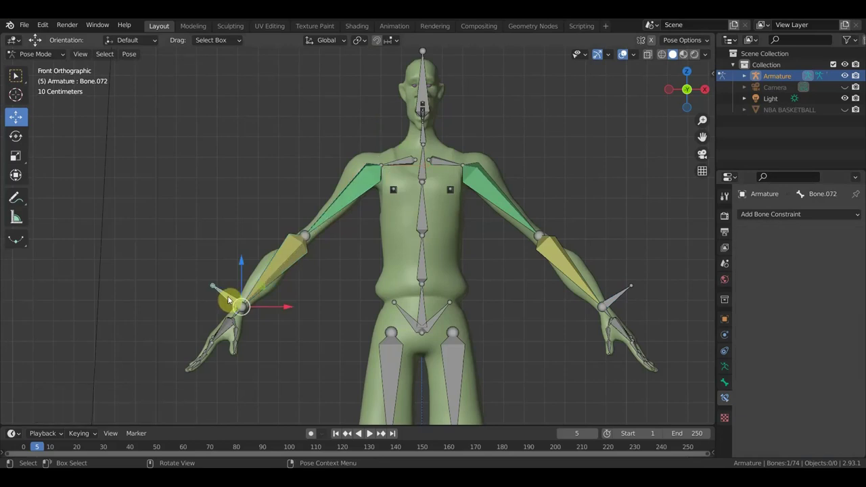
{"action": "left_click", "coordinate": [286, 260], "text": "shift"}
{"action": "key", "text": "shift+i"}
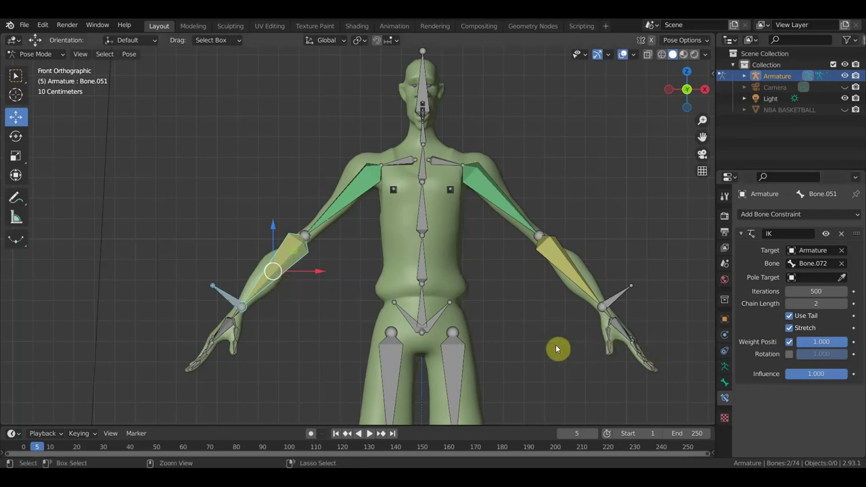
Step: Add Copy Transforms on Bone.051 targeting Bone.072, with owner and target spaces Local With Parent
{"action": "key", "text": "ctrl+shift+c"}
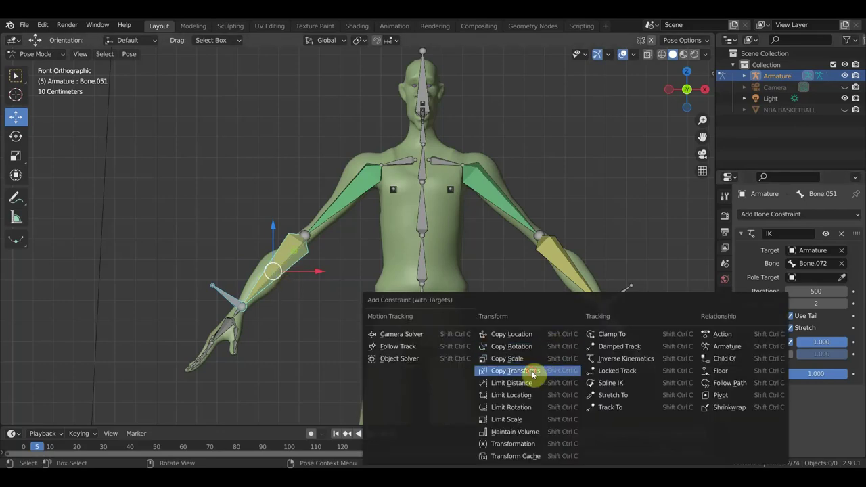
{"action": "left_click", "coordinate": [532, 372]}
{"action": "scroll", "coordinate": [832, 414], "scroll_direction": "down", "scroll_amount": 3}
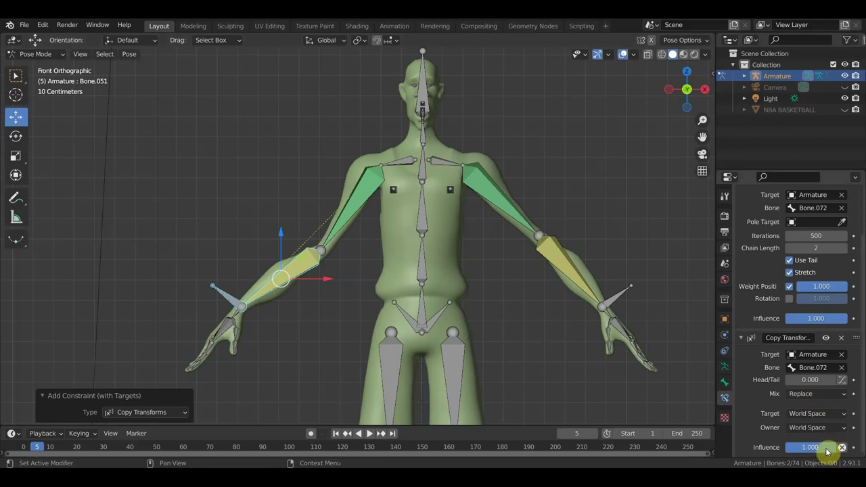
{"action": "left_click", "coordinate": [829, 428]}
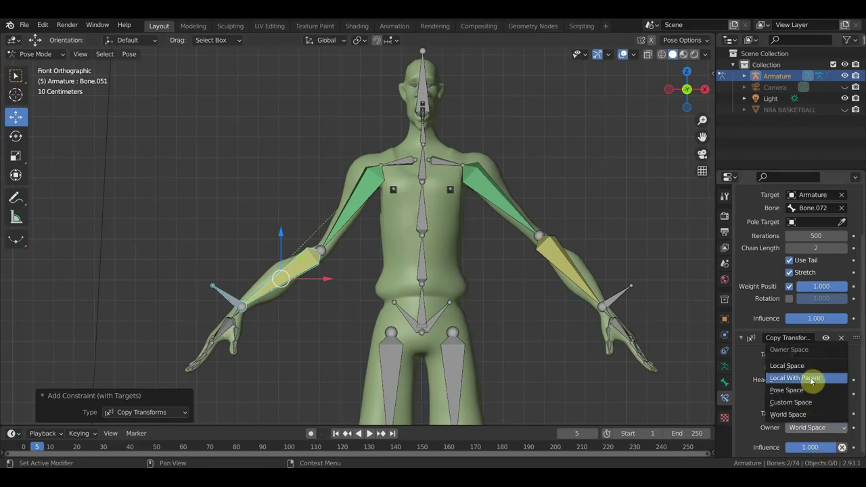
{"action": "left_click", "coordinate": [811, 380]}
{"action": "left_click", "coordinate": [815, 413]}
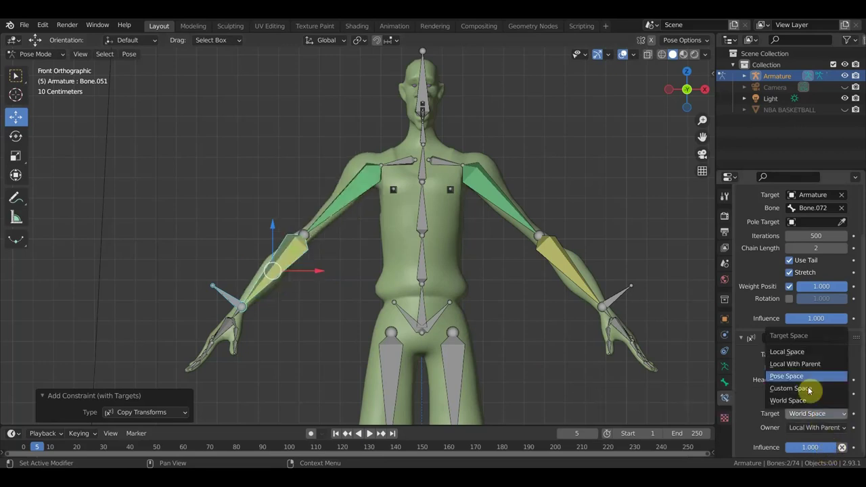
{"action": "left_click", "coordinate": [795, 364]}
{"action": "scroll", "coordinate": [568, 373], "scroll_direction": "down", "scroll_amount": 2}
{"action": "scroll", "coordinate": [532, 298], "scroll_direction": "down", "scroll_amount": 1}
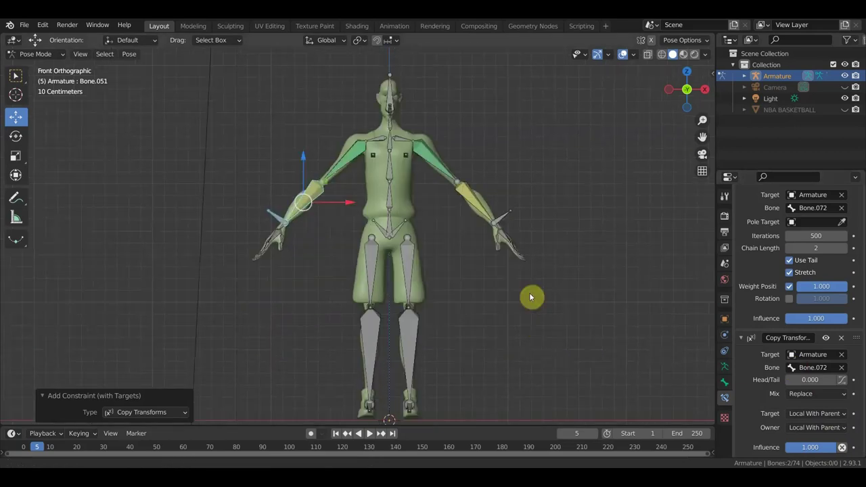
Step: Test-move the right hand bone to check the arm rig, then undo the move
{"action": "left_click", "coordinate": [516, 221]}
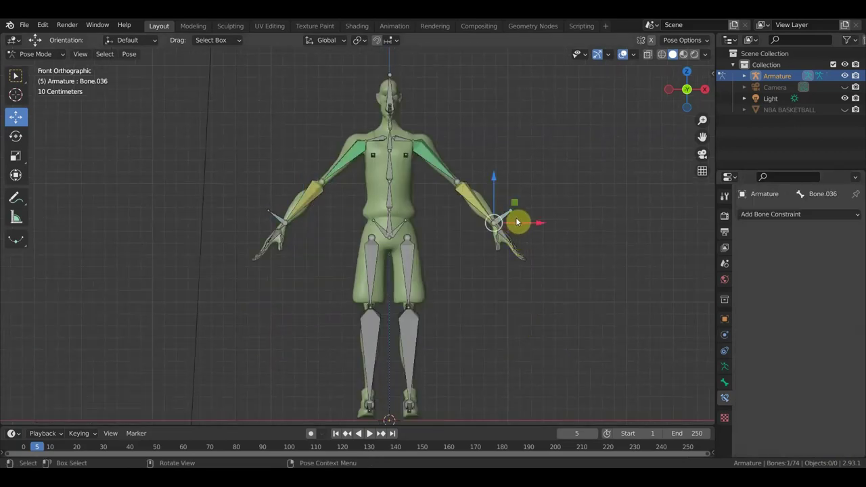
{"action": "key", "text": "g"}
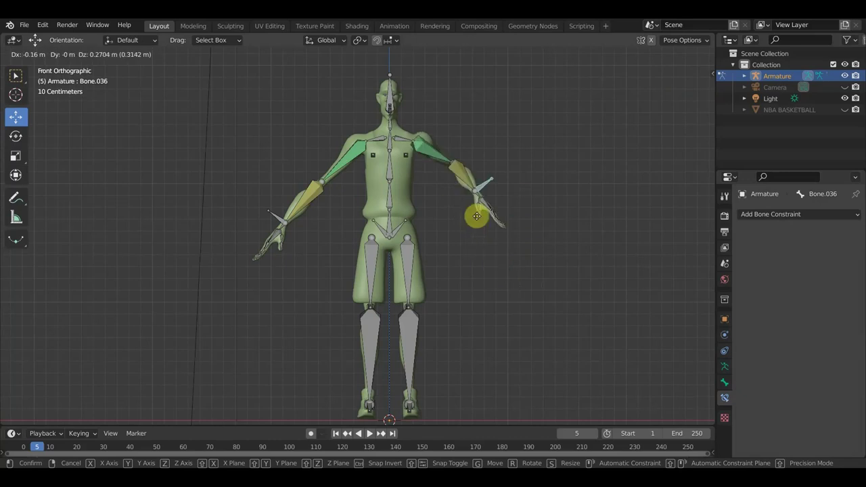
{"action": "left_click", "coordinate": [491, 226]}
{"action": "key", "text": "ctrl+z"}
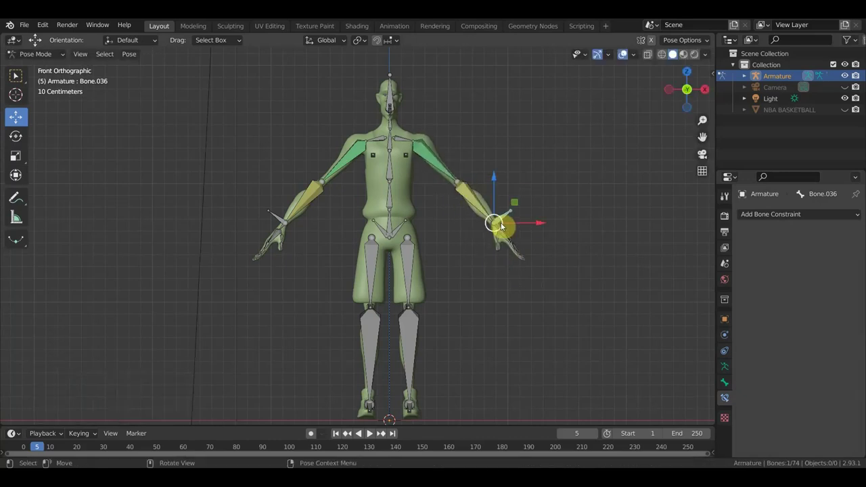
Step: Bring the legs into side view and select foot Bone.009 plus shin Bone.008
{"action": "scroll", "coordinate": [433, 305], "scroll_direction": "up", "scroll_amount": 1}
{"action": "mouse_move", "coordinate": [433, 306]}
{"action": "middle_mouse_down", "text": "shift"}
{"action": "mouse_move", "coordinate": [427, 209]}
{"action": "mouse_move", "coordinate": [290, 232]}
{"action": "middle_mouse_up", "text": "shift"}
{"action": "key", "text": "KP_3"}
{"action": "scroll", "coordinate": [462, 275], "scroll_direction": "up", "scroll_amount": 2}
{"action": "scroll", "coordinate": [471, 304], "scroll_direction": "down", "scroll_amount": 2, "text": "shift"}
{"action": "scroll", "coordinate": [458, 318], "scroll_direction": "down", "scroll_amount": 1, "text": "shift"}
{"action": "left_click", "coordinate": [445, 326]}
{"action": "mouse_move", "coordinate": [443, 322]}
{"action": "middle_mouse_down"}
{"action": "mouse_move", "coordinate": [447, 314]}
{"action": "mouse_move", "coordinate": [402, 332]}
{"action": "mouse_move", "coordinate": [356, 232]}
{"action": "middle_mouse_up"}
{"action": "left_click", "coordinate": [356, 232], "text": "shift"}
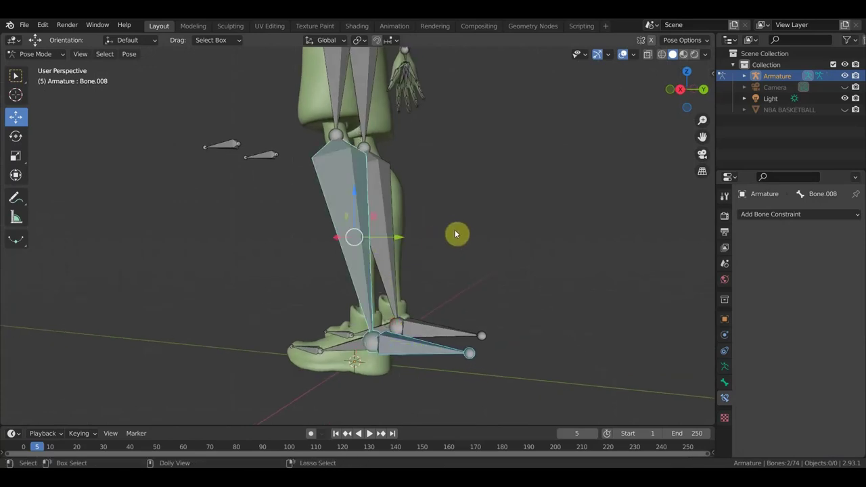
Step: Add an IK constraint on shin Bone.008 targeting Bone.009, with chain length 2
{"action": "key", "text": "ctrl+shift+c"}
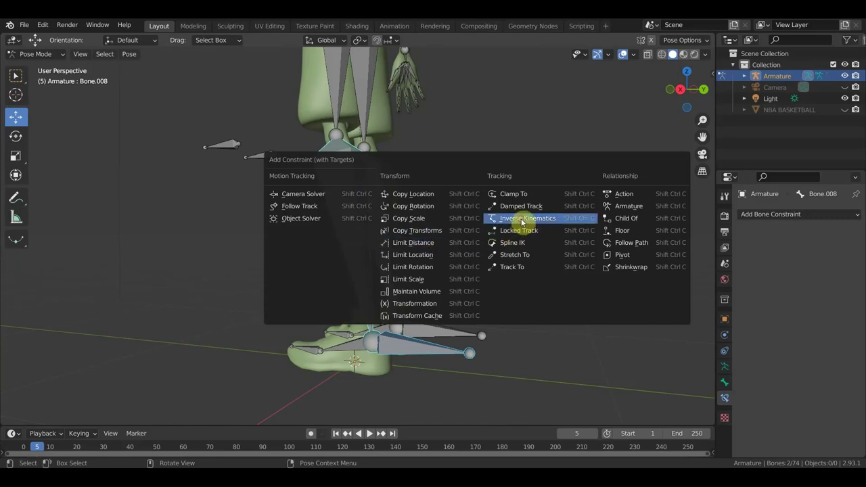
{"action": "left_click", "coordinate": [522, 218]}
{"action": "left_click", "coordinate": [843, 303]}
{"action": "left_click", "coordinate": [843, 303]}
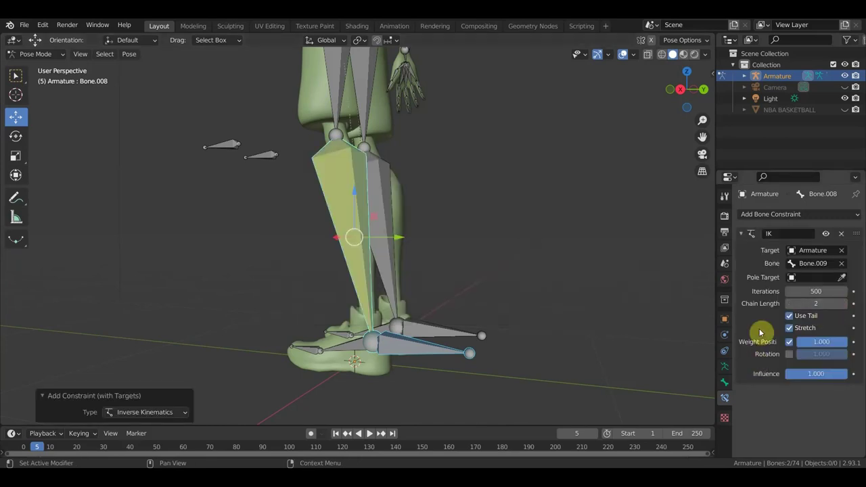
Step: Add an IK constraint on the other shin Bone.044 targeting foot bone Bone.045
{"action": "middle_click_drag", "start_coordinate": [676, 341], "coordinate": [483, 369]}
{"action": "mouse_move", "coordinate": [377, 270]}
{"action": "middle_mouse_down"}
{"action": "mouse_move", "coordinate": [467, 276]}
{"action": "mouse_move", "coordinate": [429, 329]}
{"action": "mouse_move", "coordinate": [444, 315]}
{"action": "mouse_move", "coordinate": [364, 233]}
{"action": "middle_mouse_up"}
{"action": "left_click", "coordinate": [458, 335]}
{"action": "key", "text": "shift+bracketleft"}
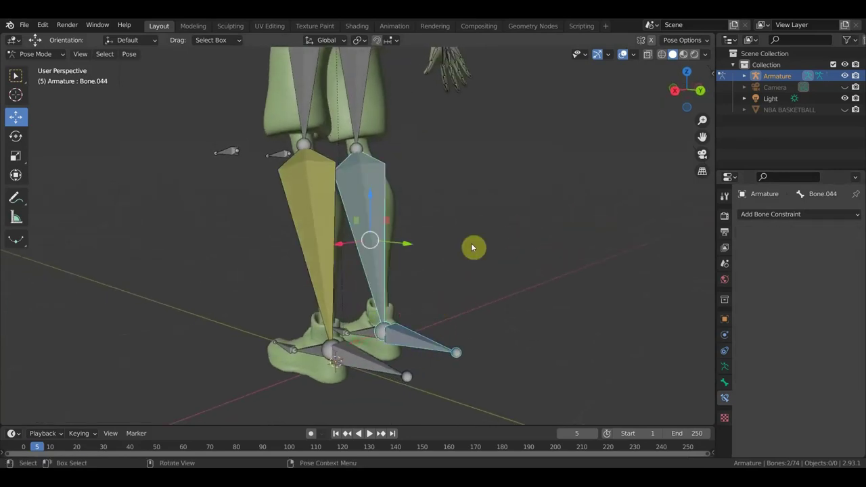
{"action": "key", "text": "ctrl+shift+c"}
{"action": "left_click", "coordinate": [459, 245]}
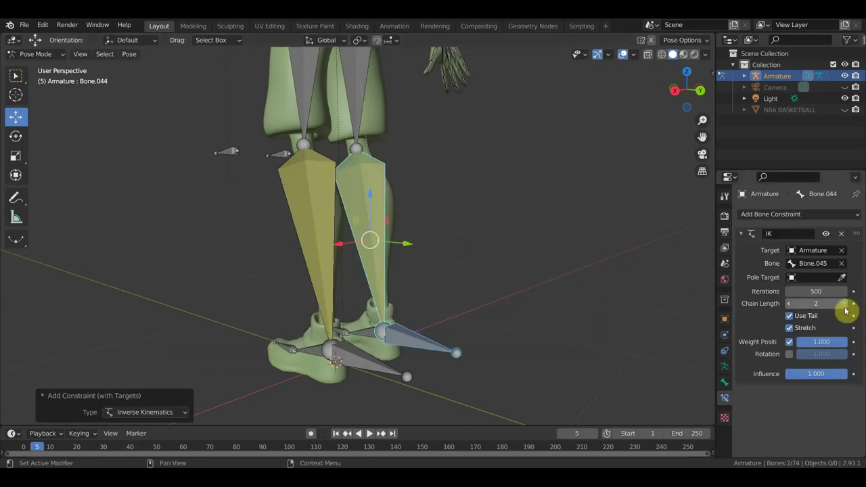
Step: Deselect all bones, view the leg from the side, and show the armature's data properties
{"action": "left_click", "coordinate": [539, 340]}
{"action": "mouse_move", "coordinate": [539, 339]}
{"action": "middle_mouse_down"}
{"action": "mouse_move", "coordinate": [590, 324]}
{"action": "mouse_move", "coordinate": [310, 183]}
{"action": "mouse_move", "coordinate": [304, 201]}
{"action": "middle_mouse_up"}
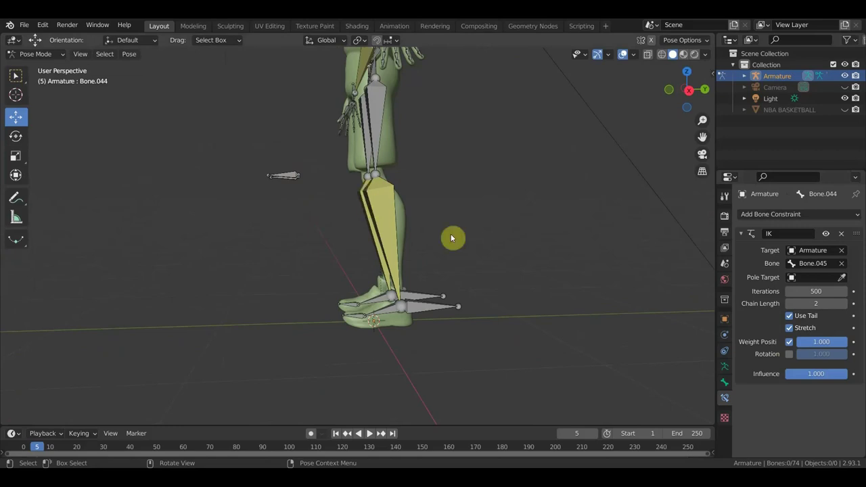
{"action": "left_click", "coordinate": [723, 370]}
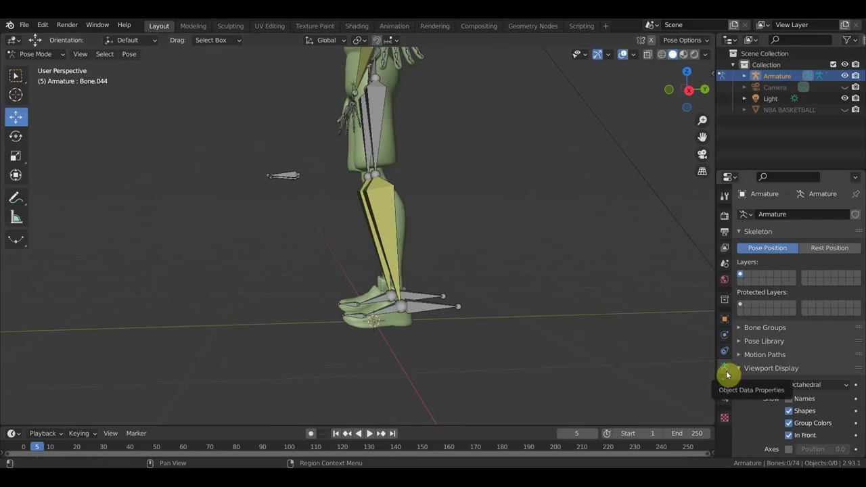
Step: Show bone names and frame the leg bones in a straight side view
{"action": "left_click", "coordinate": [789, 399]}
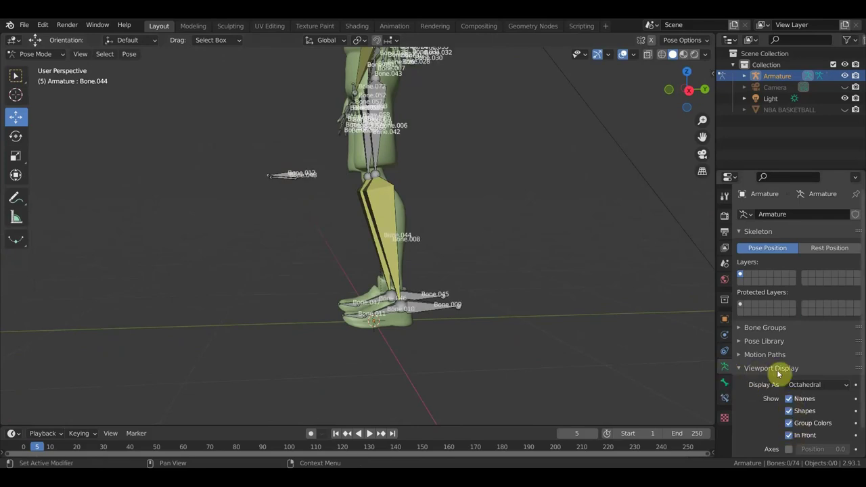
{"action": "scroll", "coordinate": [519, 236], "scroll_direction": "up", "scroll_amount": 5}
{"action": "middle_click_drag", "start_coordinate": [521, 236], "coordinate": [527, 300]}
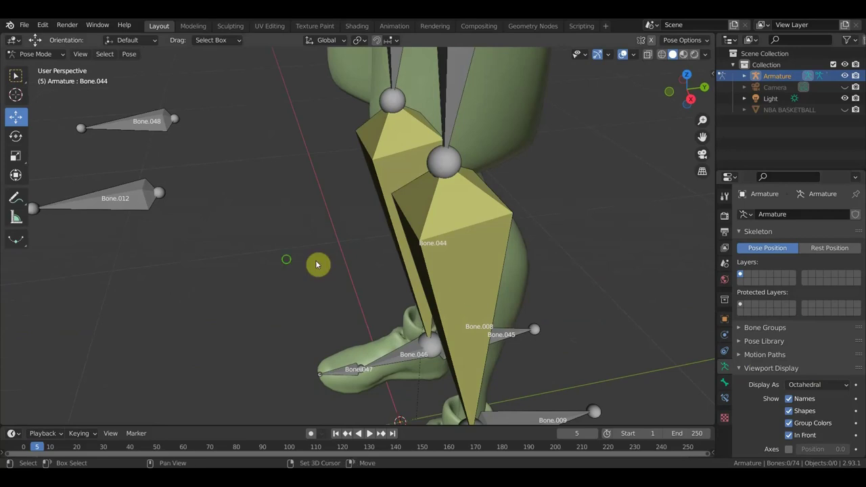
{"action": "middle_click_drag", "start_coordinate": [318, 264], "coordinate": [416, 286], "text": "shift"}
{"action": "scroll", "coordinate": [383, 181], "scroll_direction": "up", "scroll_amount": 3}
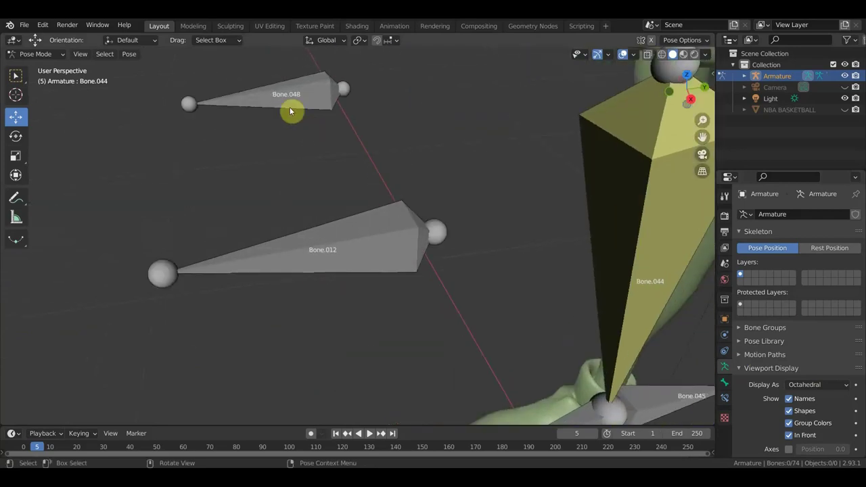
{"action": "scroll", "coordinate": [433, 316], "scroll_direction": "down", "scroll_amount": 5}
{"action": "middle_click_drag", "start_coordinate": [464, 324], "coordinate": [436, 282]}
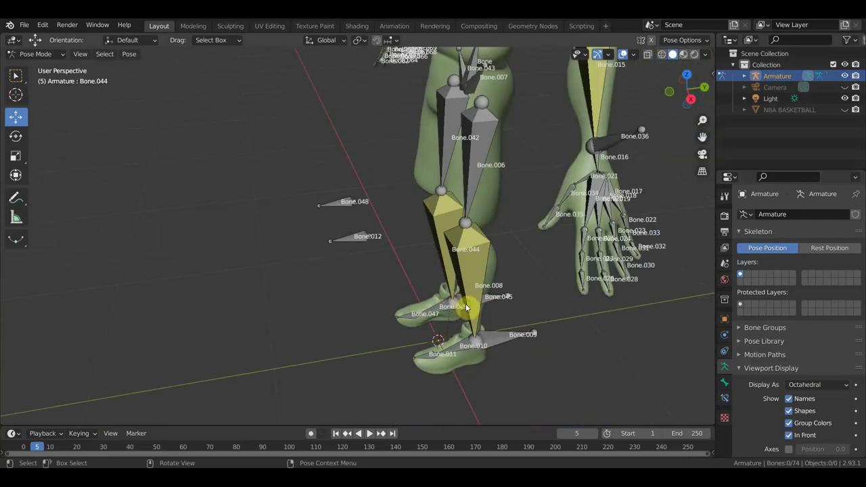
{"action": "key", "text": "KP_3"}
{"action": "scroll", "coordinate": [469, 245], "scroll_direction": "up", "scroll_amount": 2}
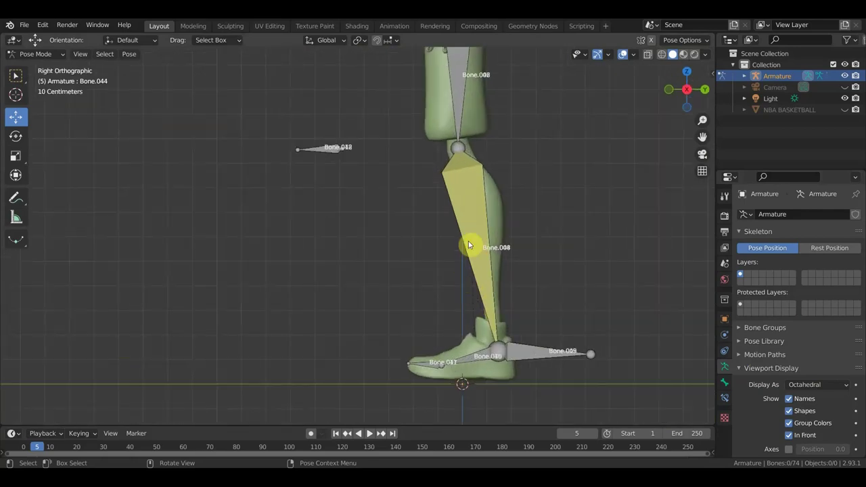
Step: Select shin bone Bone.008 and set its IK pole target to the Armature, bone Bone.001
{"action": "left_click", "coordinate": [471, 225]}
{"action": "left_click", "coordinate": [723, 399]}
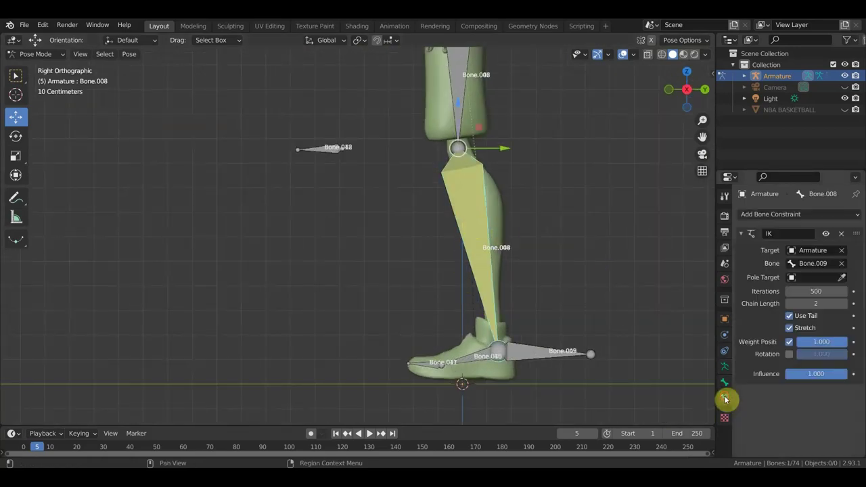
{"action": "left_click", "coordinate": [814, 277]}
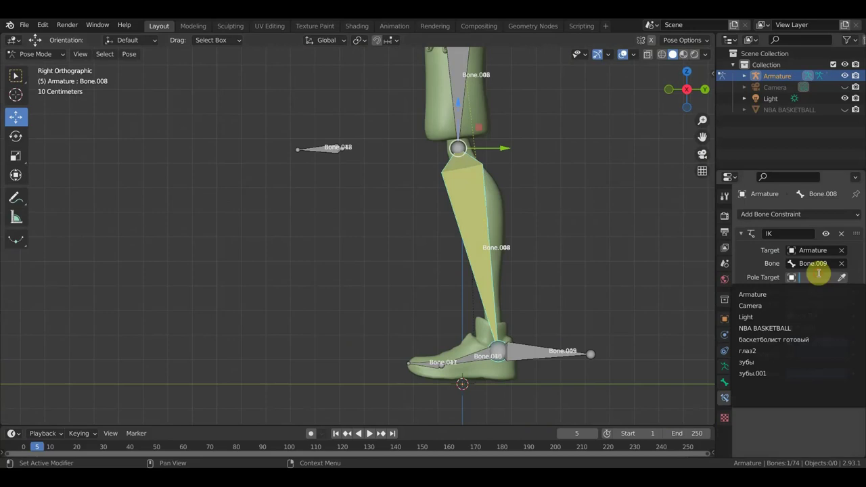
{"action": "left_click", "coordinate": [761, 295]}
{"action": "left_click", "coordinate": [815, 291]}
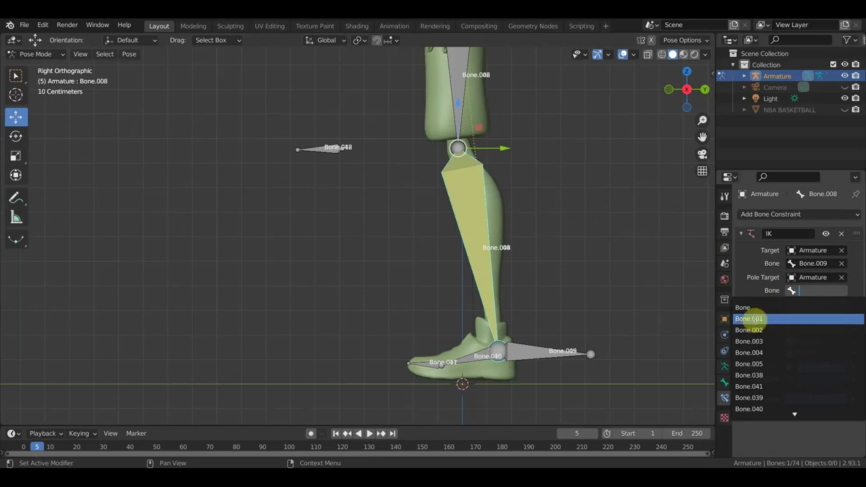
{"action": "left_click", "coordinate": [748, 319]}
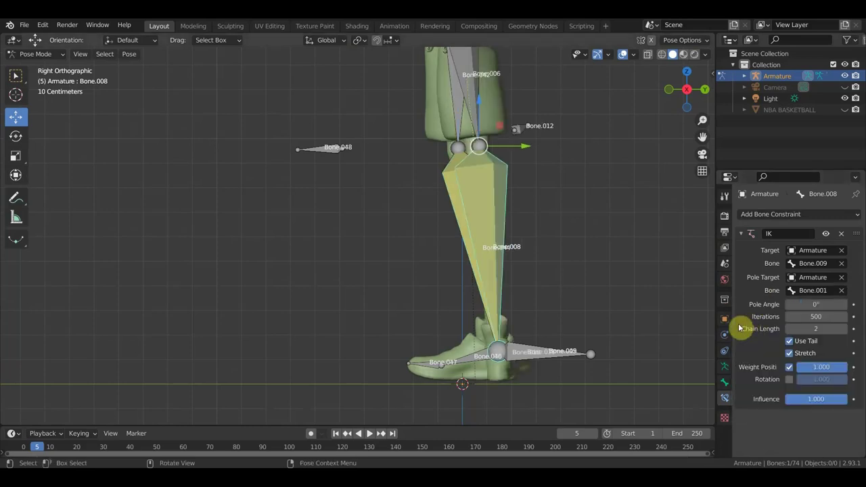
{"action": "middle_click_drag", "start_coordinate": [400, 216], "coordinate": [397, 251]}
{"action": "mouse_move", "coordinate": [348, 201]}
{"action": "middle_mouse_down"}
{"action": "mouse_move", "coordinate": [366, 248]}
{"action": "mouse_move", "coordinate": [418, 240]}
{"action": "mouse_move", "coordinate": [460, 333]}
{"action": "mouse_move", "coordinate": [392, 271]}
{"action": "middle_mouse_up"}
Step: Replace the IK pole target bone with Bone.012 by searching the bone list
{"action": "left_click", "coordinate": [841, 290]}
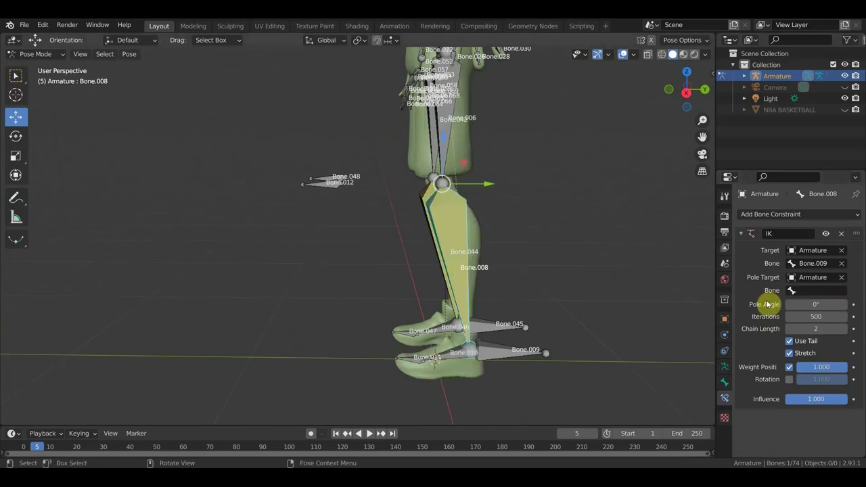
{"action": "middle_click_drag", "start_coordinate": [564, 295], "coordinate": [570, 349]}
{"action": "scroll", "coordinate": [568, 345], "scroll_direction": "up", "scroll_amount": 2}
{"action": "scroll", "coordinate": [561, 334], "scroll_direction": "up", "scroll_amount": 2}
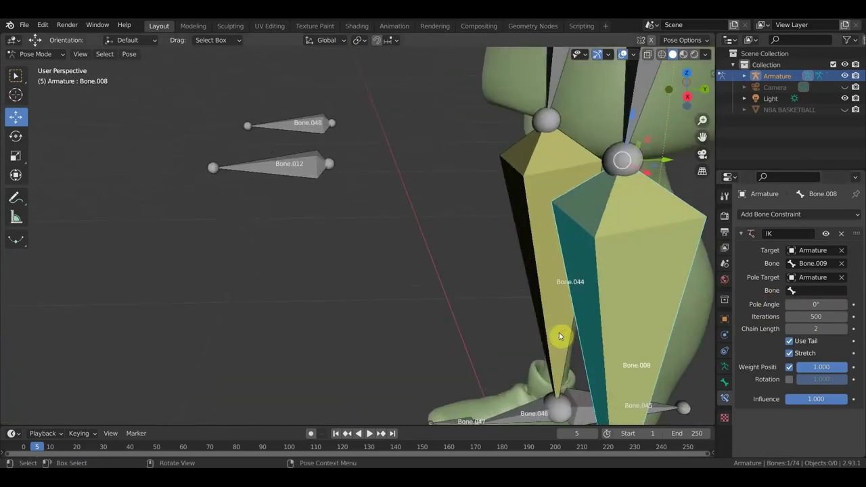
{"action": "left_click", "coordinate": [822, 290]}
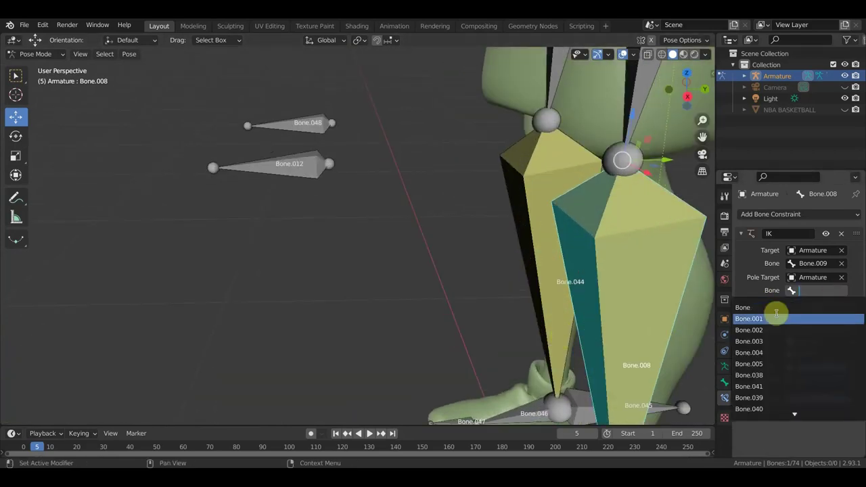
{"action": "left_click", "coordinate": [829, 320]}
{"action": "left_click", "coordinate": [824, 292]}
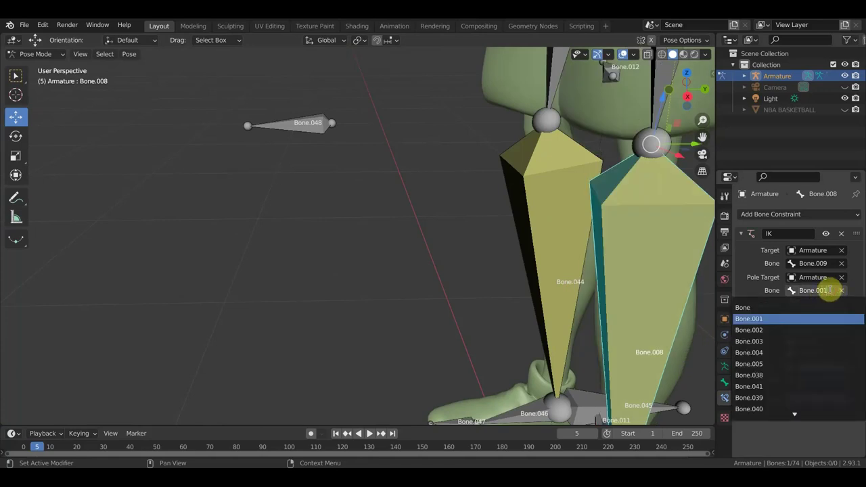
{"action": "key", "text": "BackSpace"}
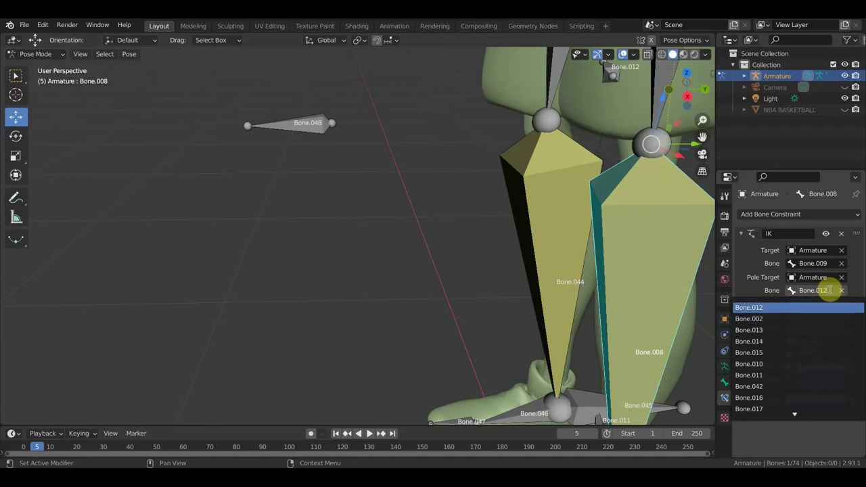
{"action": "type", "text": "2"}
{"action": "key", "text": "Return"}
{"action": "scroll", "coordinate": [609, 267], "scroll_direction": "down", "scroll_amount": 5}
{"action": "mouse_move", "coordinate": [503, 261]}
{"action": "middle_mouse_down"}
{"action": "mouse_move", "coordinate": [536, 264]}
{"action": "mouse_move", "coordinate": [520, 261]}
{"action": "middle_mouse_up"}
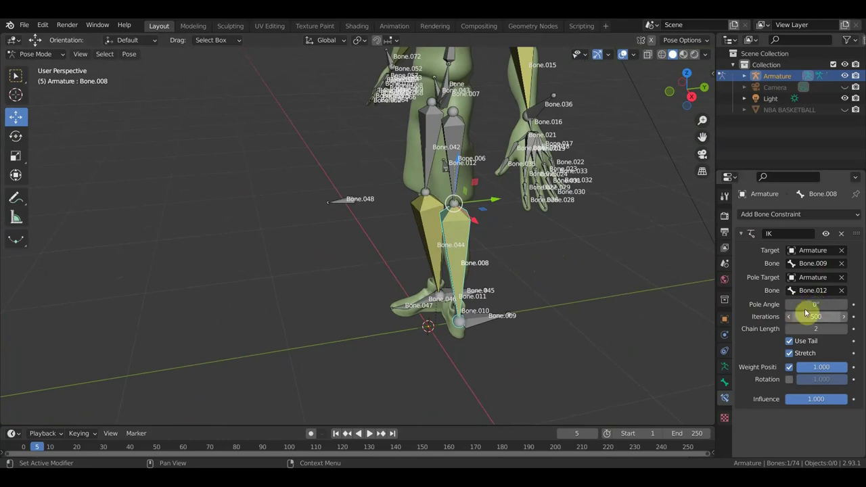
Step: Try IK pole angles of 90°, -180°, 180° and 0°, checking the knee direction
{"action": "left_click_drag", "start_coordinate": [814, 308], "coordinate": [816, 304]}
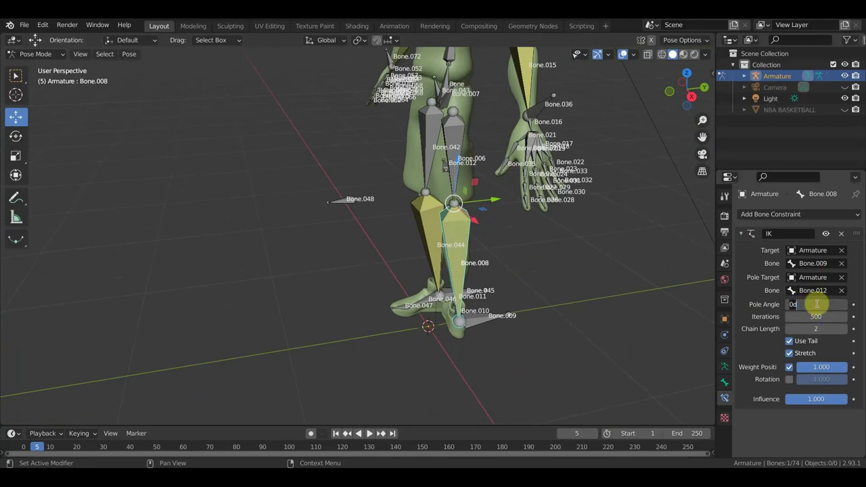
{"action": "key", "text": "Return"}
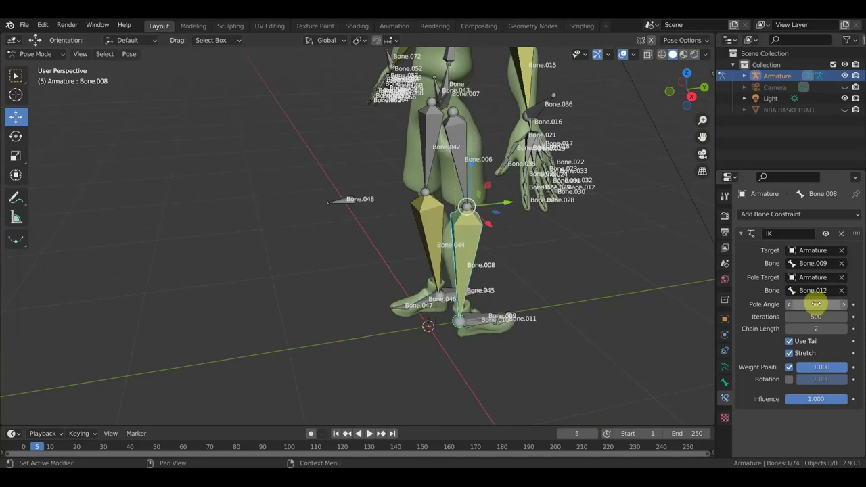
{"action": "left_click", "coordinate": [816, 303]}
{"action": "type", "text": "90d"}
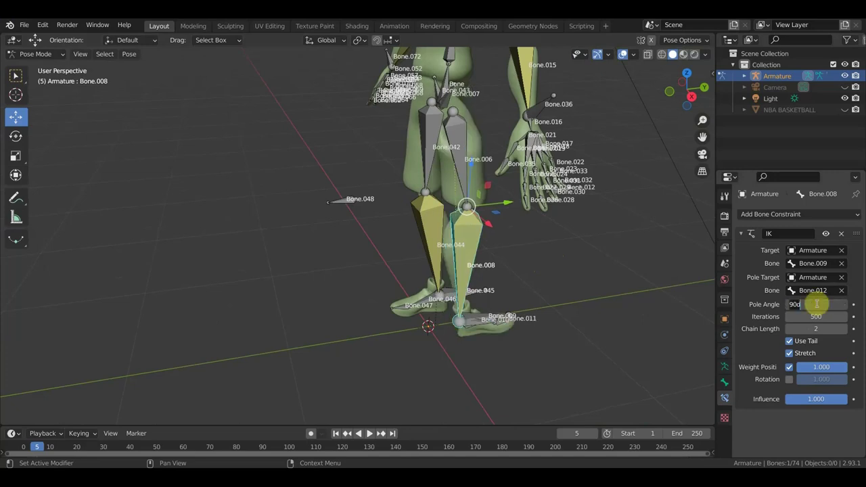
{"action": "key", "text": "Return"}
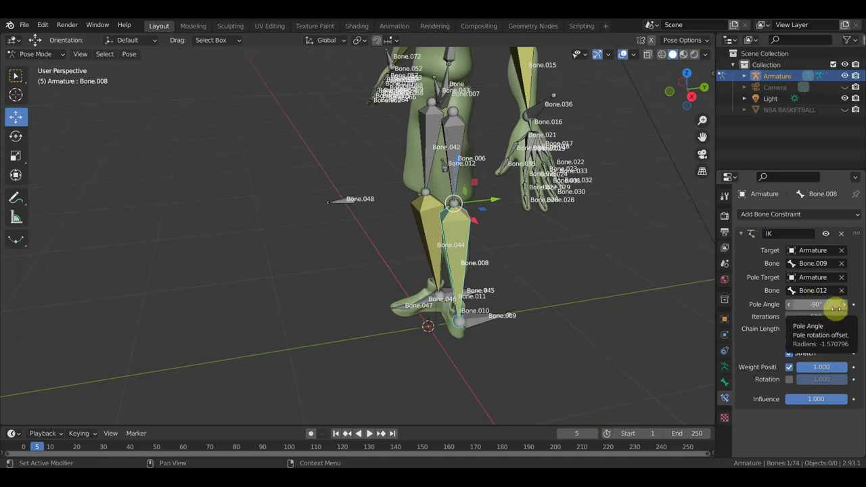
{"action": "left_click", "coordinate": [816, 304]}
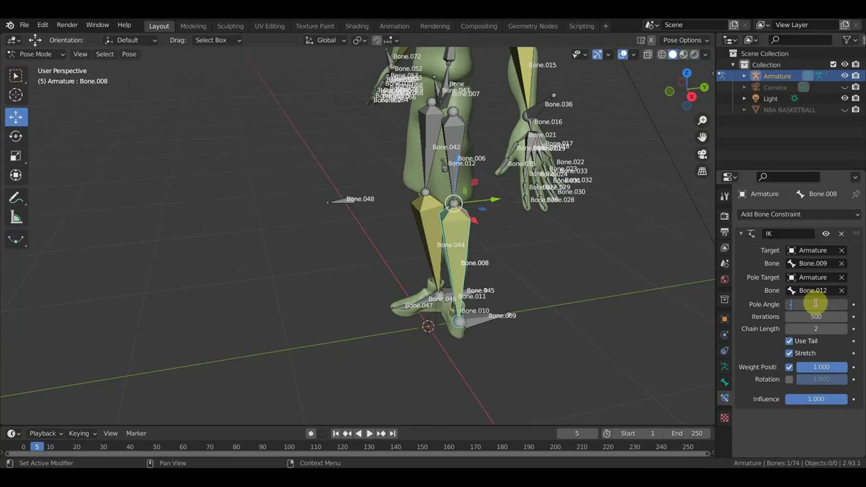
{"action": "type", "text": "-180"}
{"action": "key", "text": "Return"}
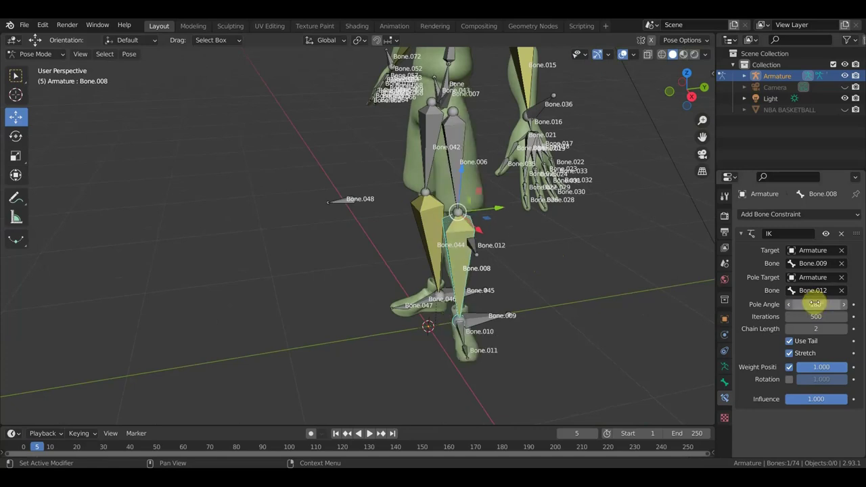
{"action": "mouse_move", "coordinate": [584, 271]}
{"action": "middle_mouse_down"}
{"action": "mouse_move", "coordinate": [643, 273]}
{"action": "mouse_move", "coordinate": [634, 272]}
{"action": "middle_mouse_up"}
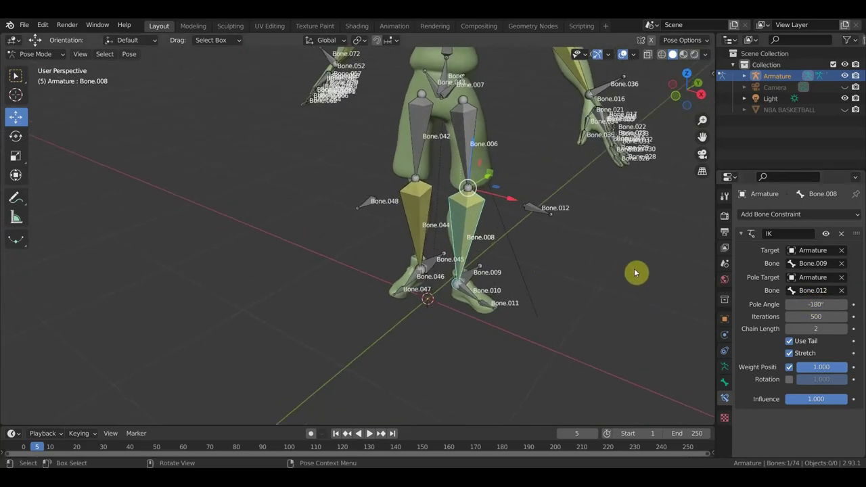
{"action": "left_click", "coordinate": [816, 305]}
{"action": "type", "text": "180"}
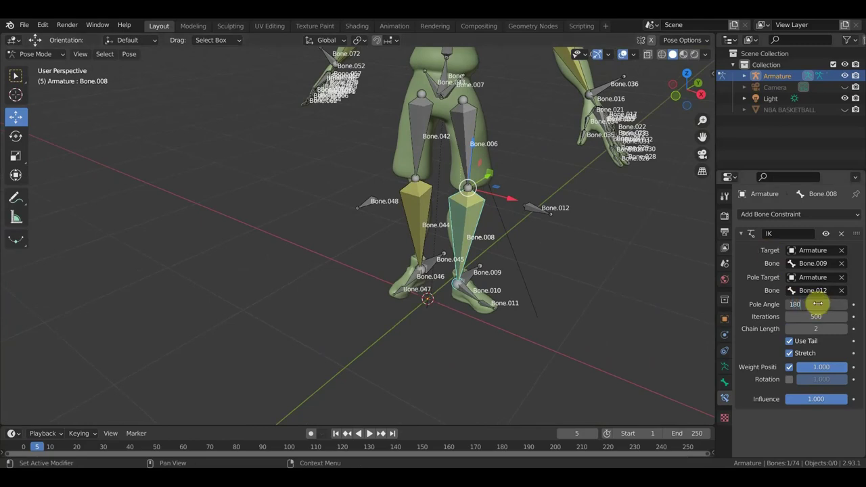
{"action": "key", "text": "Return"}
{"action": "middle_click_drag", "start_coordinate": [619, 311], "coordinate": [464, 381]}
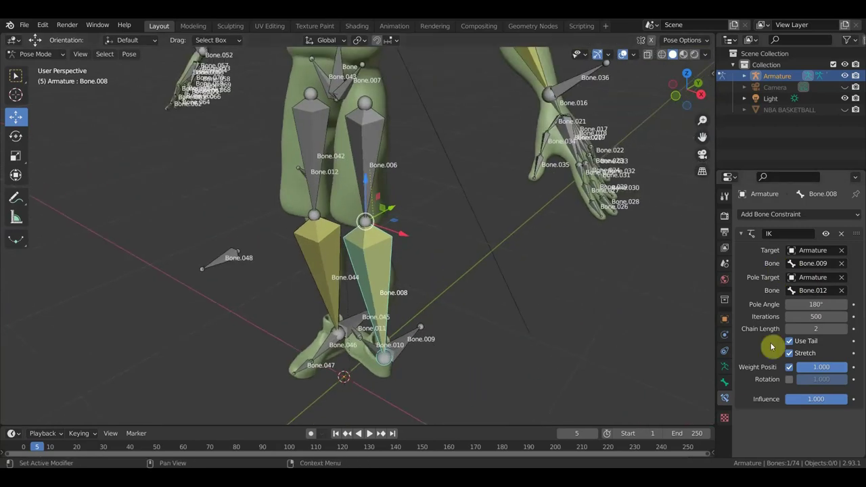
{"action": "left_click", "coordinate": [816, 305]}
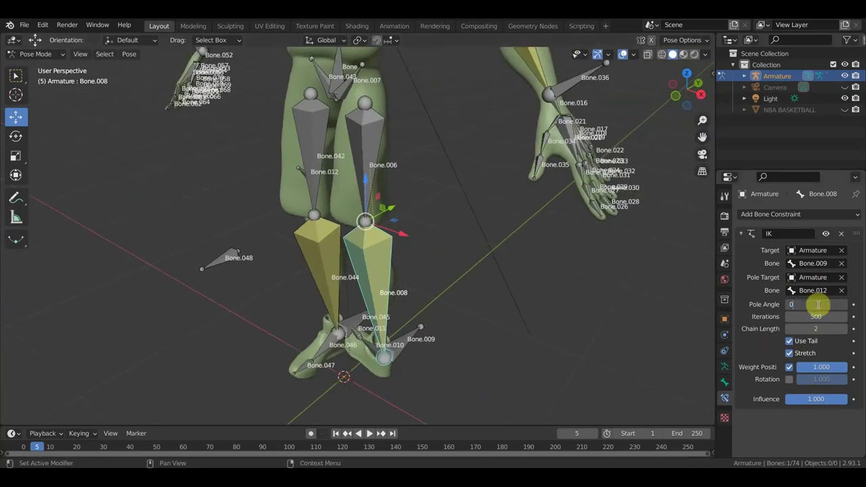
{"action": "key", "text": "Return"}
Step: Set the pole angle to 2.6° and hide viewport overlays to inspect the mesh legs
{"action": "mouse_move", "coordinate": [814, 304]}
{"action": "left_mouse_down"}
{"action": "mouse_move", "coordinate": [822, 305]}
{"action": "mouse_move", "coordinate": [809, 304]}
{"action": "left_mouse_up"}
{"action": "mouse_move", "coordinate": [474, 270]}
{"action": "middle_mouse_down", "text": "alt"}
{"action": "mouse_move", "coordinate": [545, 284]}
{"action": "mouse_move", "coordinate": [555, 276]}
{"action": "middle_mouse_up", "text": "alt"}
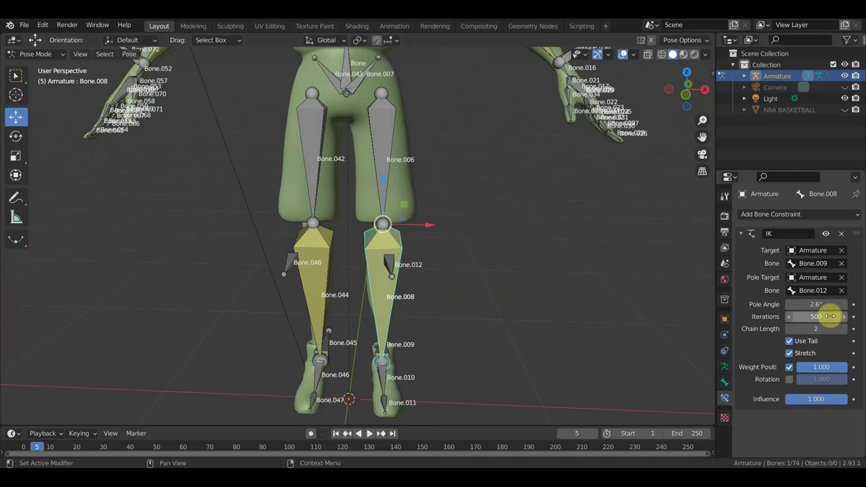
{"action": "mouse_move", "coordinate": [583, 302]}
{"action": "middle_mouse_down", "text": "alt"}
{"action": "mouse_move", "coordinate": [300, 284]}
{"action": "mouse_move", "coordinate": [209, 295]}
{"action": "middle_mouse_up", "text": "alt"}
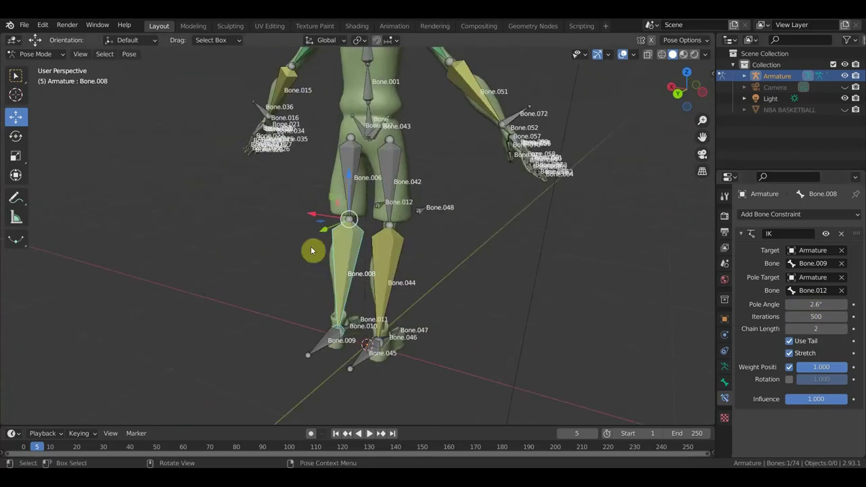
{"action": "left_click", "coordinate": [621, 55]}
{"action": "scroll", "coordinate": [385, 174], "scroll_direction": "up", "scroll_amount": 4}
{"action": "mouse_move", "coordinate": [385, 173]}
{"action": "middle_mouse_down", "text": "alt"}
{"action": "mouse_move", "coordinate": [451, 197]}
{"action": "mouse_move", "coordinate": [451, 168]}
{"action": "mouse_move", "coordinate": [513, 368]}
{"action": "middle_mouse_up", "text": "alt"}
{"action": "mouse_move", "coordinate": [396, 216]}
{"action": "middle_mouse_down"}
{"action": "mouse_move", "coordinate": [463, 241]}
{"action": "mouse_move", "coordinate": [628, 241]}
{"action": "middle_mouse_up"}
{"action": "scroll", "coordinate": [403, 227], "scroll_direction": "down", "scroll_amount": 4}
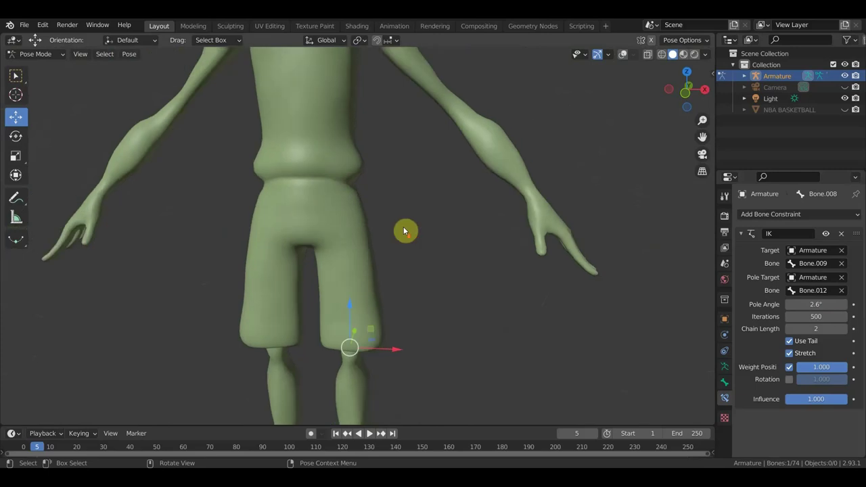
Step: Test another pole angle, undo back to 2.6°, and show the bones again
{"action": "mouse_move", "coordinate": [815, 304]}
{"action": "left_mouse_down"}
{"action": "mouse_move", "coordinate": [839, 303]}
{"action": "mouse_move", "coordinate": [825, 304]}
{"action": "left_mouse_up"}
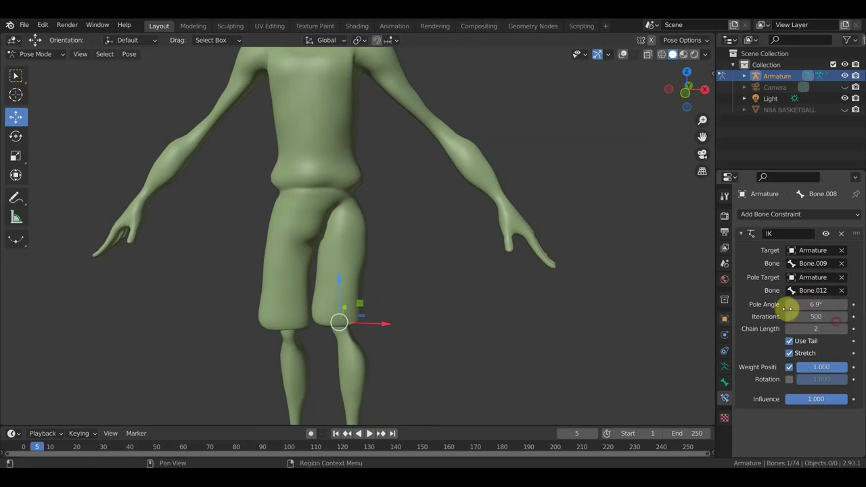
{"action": "key", "text": "ctrl+z"}
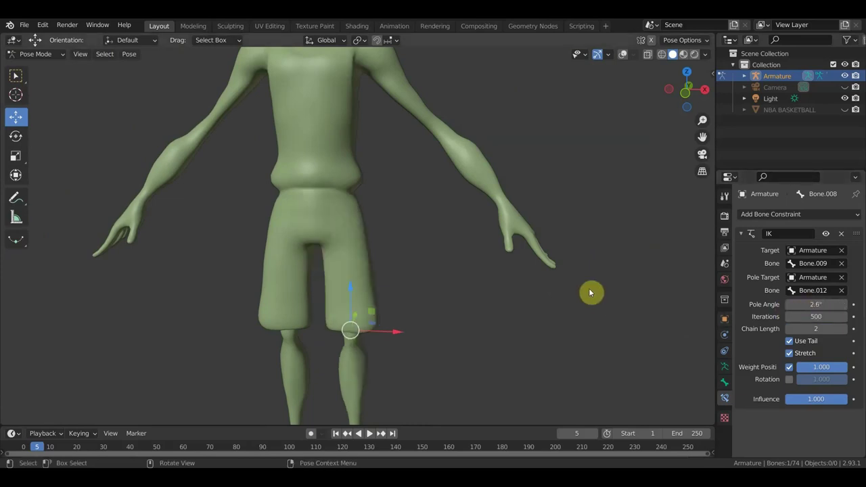
{"action": "scroll", "coordinate": [586, 291], "scroll_direction": "down", "scroll_amount": 4}
{"action": "scroll", "coordinate": [552, 319], "scroll_direction": "down", "scroll_amount": 2}
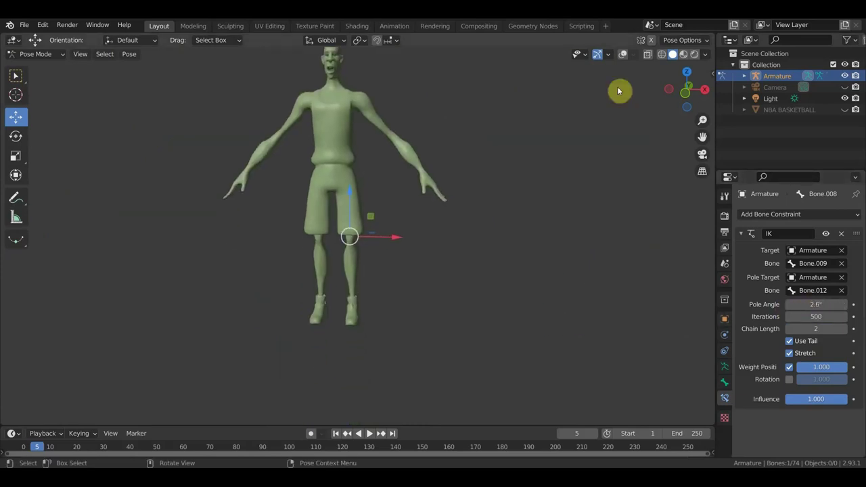
{"action": "left_click", "coordinate": [622, 54]}
{"action": "scroll", "coordinate": [469, 197], "scroll_direction": "up", "scroll_amount": 3}
{"action": "mouse_move", "coordinate": [445, 225]}
{"action": "middle_mouse_down"}
{"action": "mouse_move", "coordinate": [357, 242]}
{"action": "mouse_move", "coordinate": [346, 235]}
{"action": "middle_mouse_up"}
Step: Select shin bone Bone.044 and set its IK pole target to the Armature's Bone.048
{"action": "left_click", "coordinate": [362, 241]}
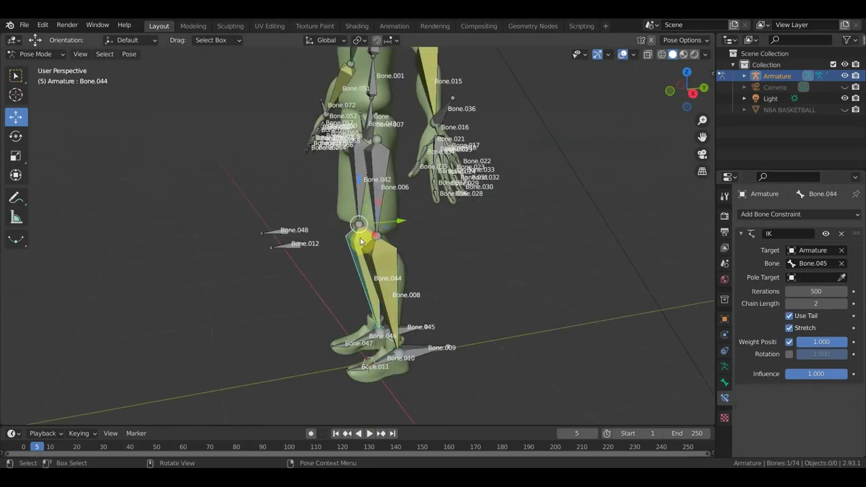
{"action": "left_click", "coordinate": [815, 277]}
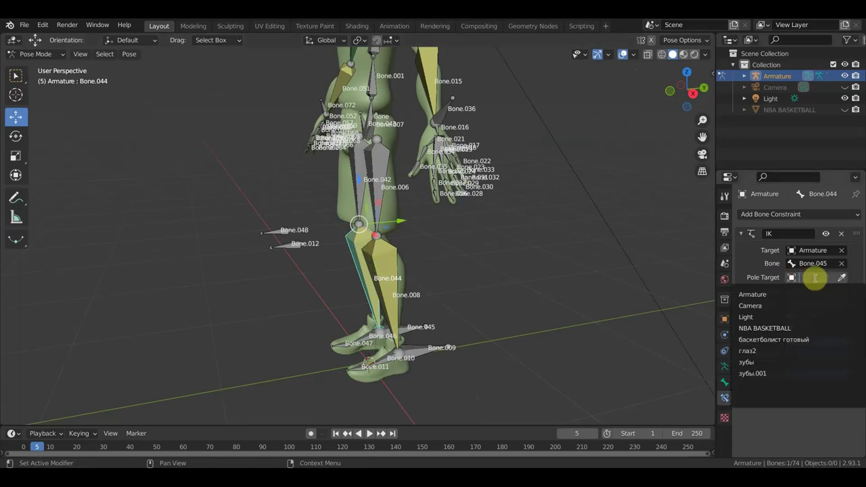
{"action": "left_click", "coordinate": [793, 294]}
{"action": "left_click", "coordinate": [805, 291]}
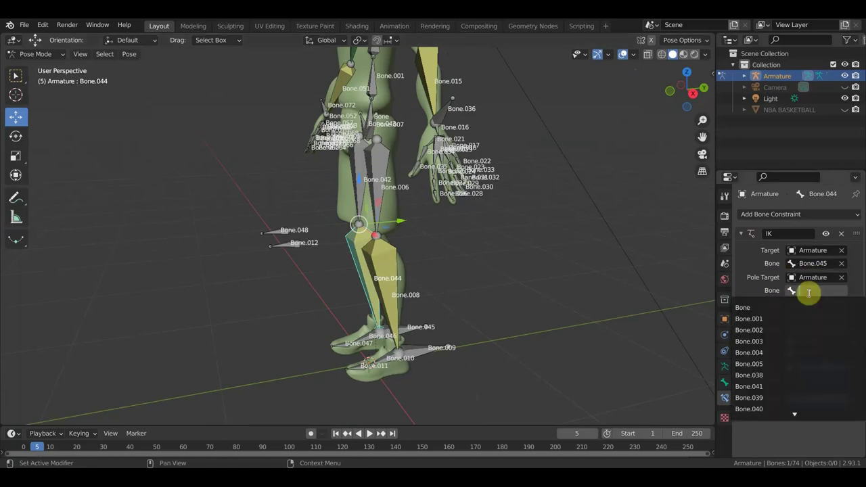
{"action": "left_click", "coordinate": [761, 318]}
{"action": "left_click", "coordinate": [827, 292]}
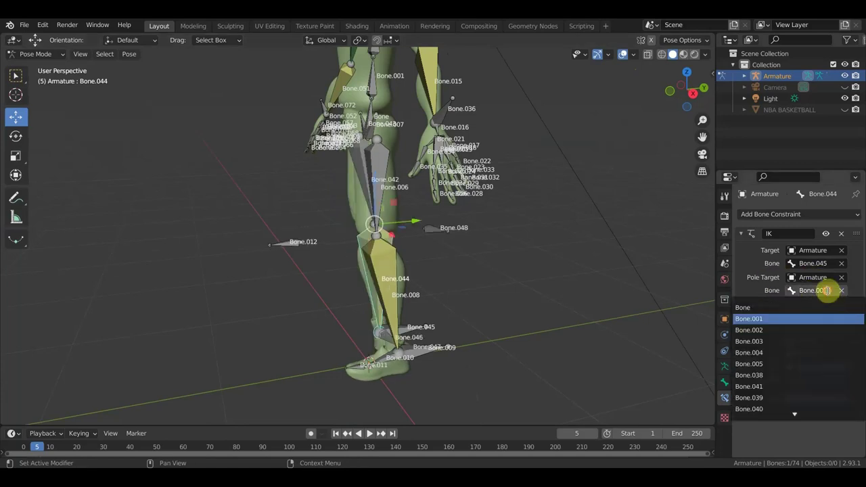
{"action": "key", "text": "BackSpace"}
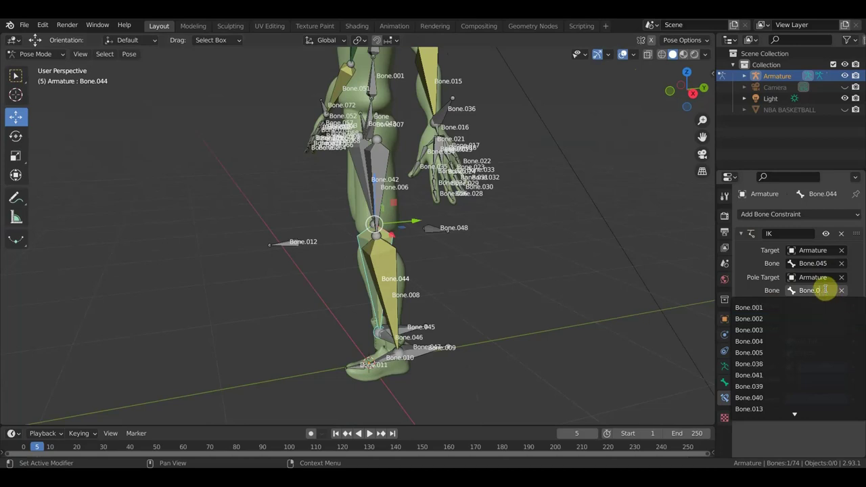
{"action": "type", "text": "48"}
{"action": "key", "text": "Return"}
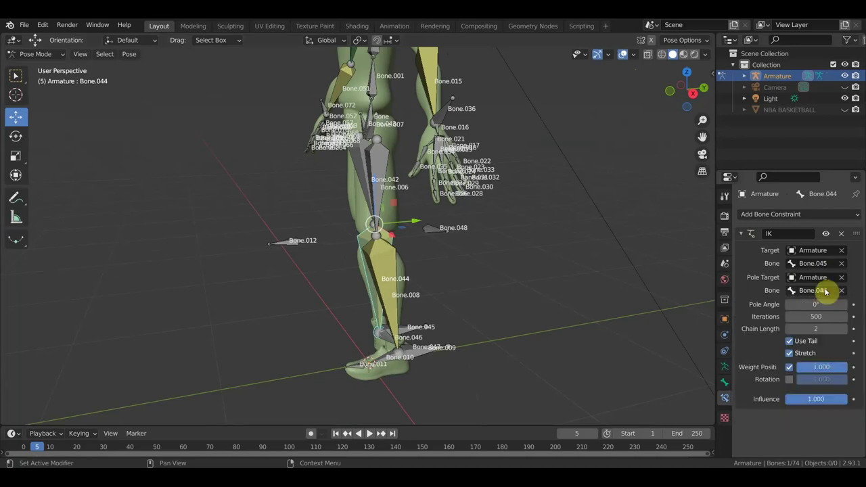
{"action": "mouse_move", "coordinate": [815, 305]}
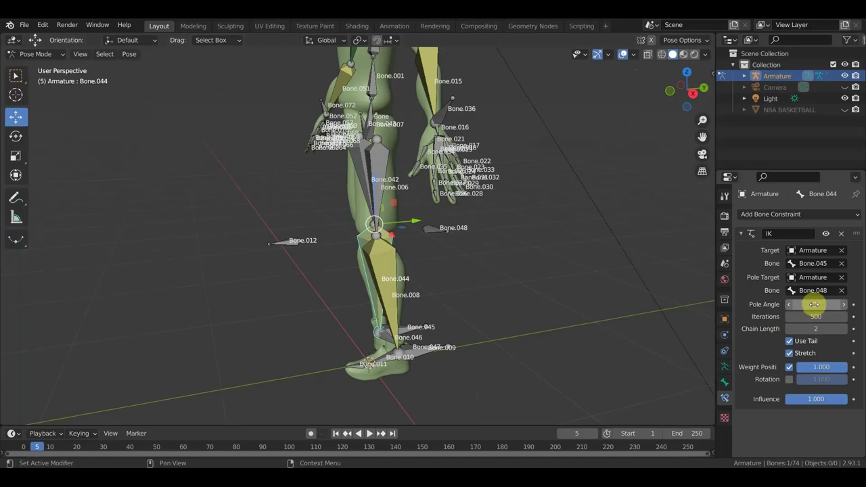
Step: Set the pole angle to 0.4°, test another value, then undo back to 0.4°
{"action": "left_click_drag", "start_coordinate": [815, 304], "coordinate": [815, 303]}
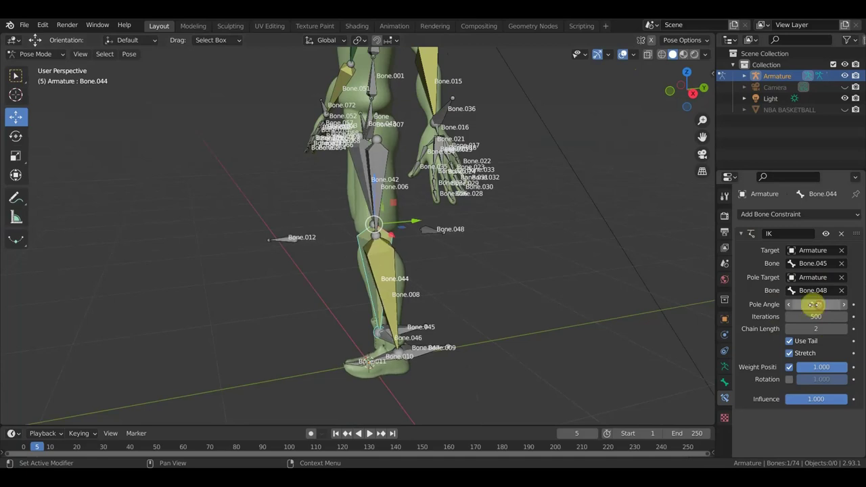
{"action": "middle_click_drag", "start_coordinate": [508, 315], "coordinate": [625, 306]}
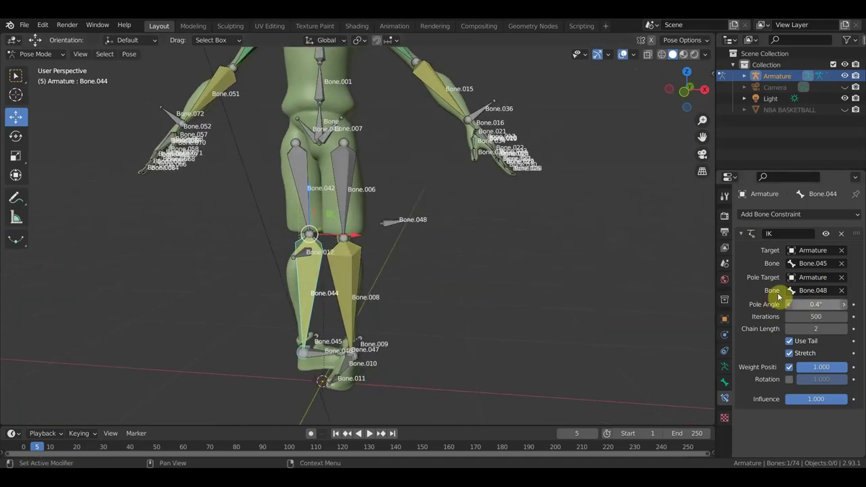
{"action": "mouse_move", "coordinate": [816, 303]}
{"action": "left_mouse_down"}
{"action": "mouse_move", "coordinate": [808, 304]}
{"action": "mouse_move", "coordinate": [827, 304]}
{"action": "mouse_move", "coordinate": [787, 304]}
{"action": "mouse_move", "coordinate": [819, 304]}
{"action": "left_mouse_up"}
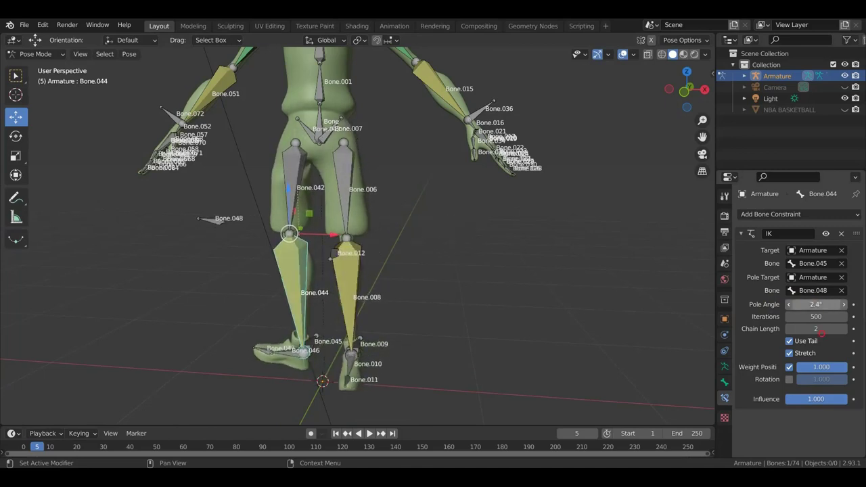
{"action": "key", "text": "ctrl+z"}
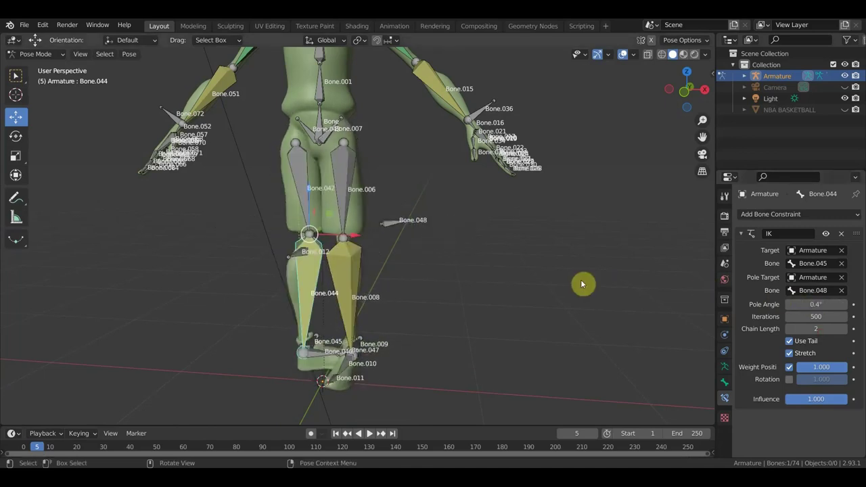
{"action": "left_click", "coordinate": [42, 54]}
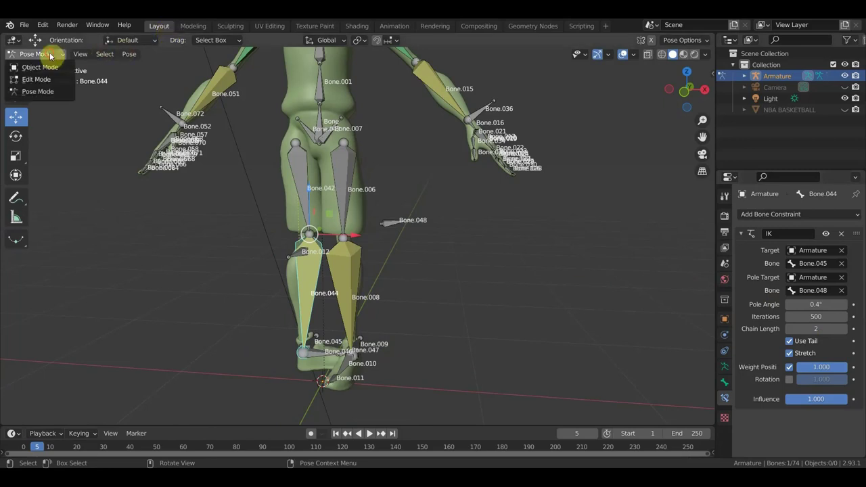
Step: In Edit Mode, parent foot bone Bone.046 to heel bone Bone.045 with Keep Offset
{"action": "left_click", "coordinate": [40, 80]}
{"action": "mouse_move", "coordinate": [389, 271]}
{"action": "middle_mouse_down"}
{"action": "mouse_move", "coordinate": [318, 291]}
{"action": "mouse_move", "coordinate": [309, 282]}
{"action": "mouse_move", "coordinate": [439, 262]}
{"action": "mouse_move", "coordinate": [479, 274]}
{"action": "mouse_move", "coordinate": [494, 206]}
{"action": "middle_mouse_up"}
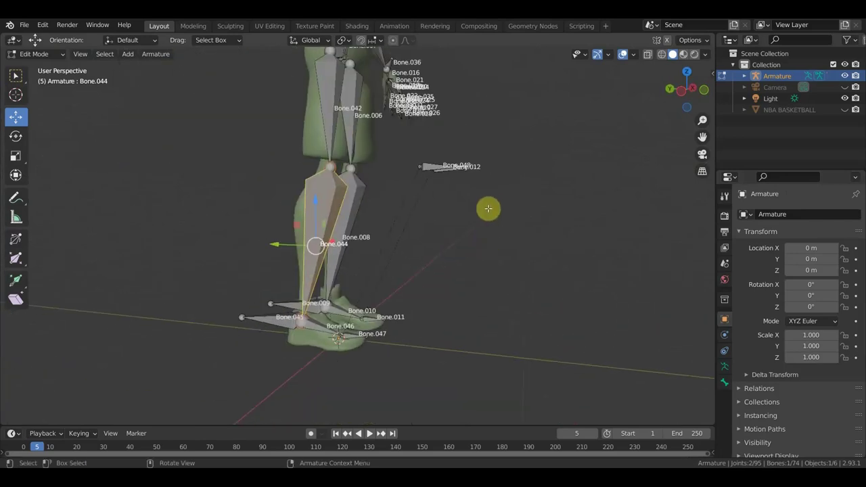
{"action": "mouse_move", "coordinate": [488, 208]}
{"action": "middle_mouse_down"}
{"action": "mouse_move", "coordinate": [483, 198]}
{"action": "mouse_move", "coordinate": [467, 248]}
{"action": "mouse_move", "coordinate": [439, 288]}
{"action": "mouse_move", "coordinate": [463, 187]}
{"action": "mouse_move", "coordinate": [443, 228]}
{"action": "mouse_move", "coordinate": [371, 226]}
{"action": "mouse_move", "coordinate": [360, 209]}
{"action": "mouse_move", "coordinate": [458, 203]}
{"action": "mouse_move", "coordinate": [464, 161]}
{"action": "mouse_move", "coordinate": [455, 196]}
{"action": "middle_mouse_up"}
{"action": "left_click", "coordinate": [420, 164]}
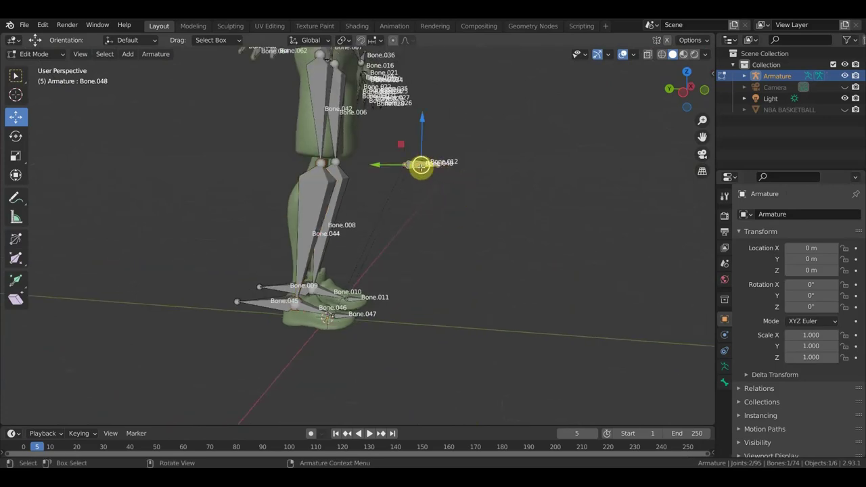
{"action": "left_click", "coordinate": [345, 318], "text": "shift"}
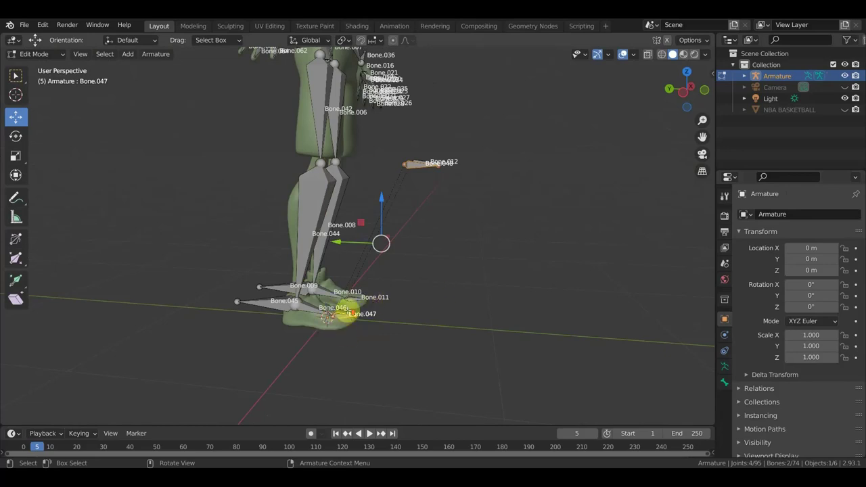
{"action": "scroll", "coordinate": [345, 316], "scroll_direction": "up", "scroll_amount": 2}
{"action": "scroll", "coordinate": [352, 311], "scroll_direction": "up", "scroll_amount": 1}
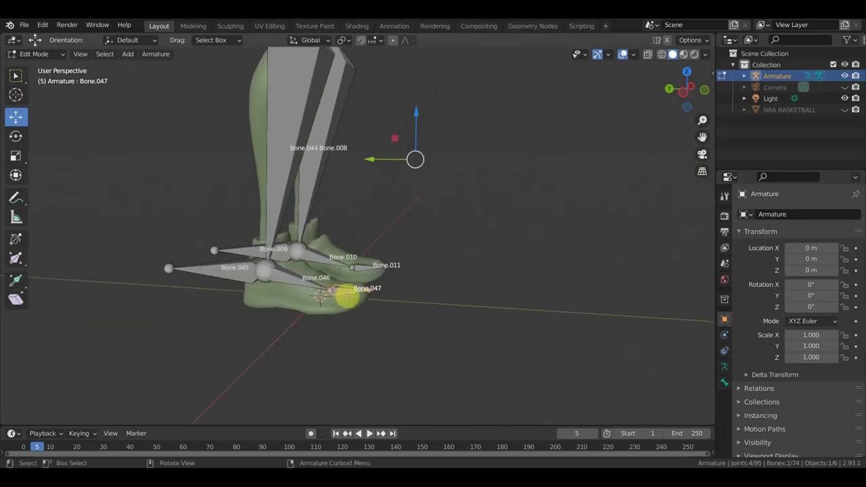
{"action": "scroll", "coordinate": [329, 263], "scroll_direction": "up", "scroll_amount": 2}
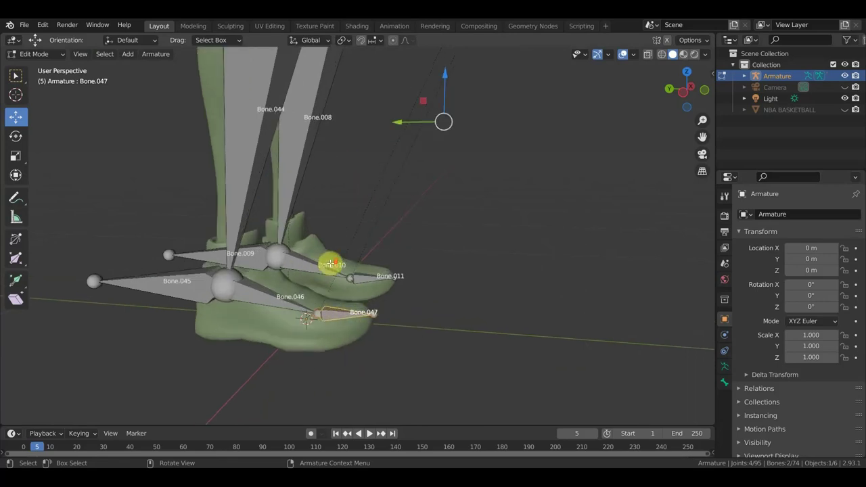
{"action": "mouse_move", "coordinate": [332, 276]}
{"action": "middle_mouse_down", "text": "shift"}
{"action": "mouse_move", "coordinate": [404, 285]}
{"action": "mouse_move", "coordinate": [386, 294]}
{"action": "mouse_move", "coordinate": [400, 247]}
{"action": "middle_mouse_up", "text": "shift"}
{"action": "left_click", "coordinate": [354, 274]}
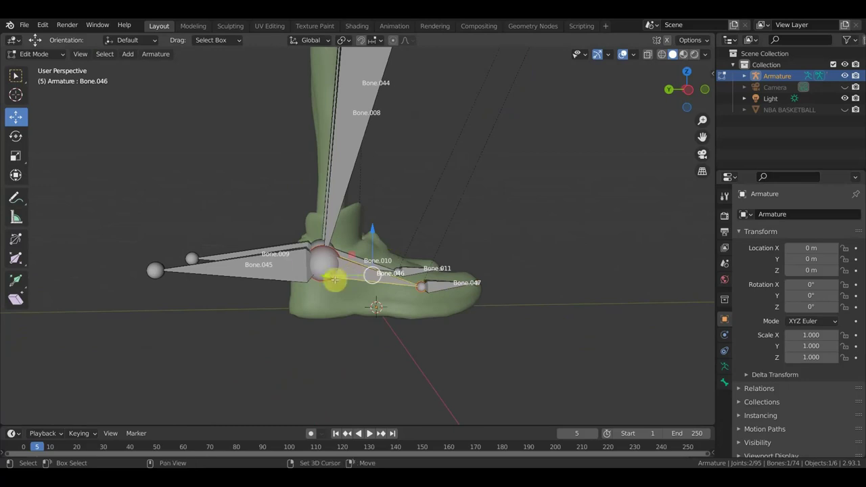
{"action": "key", "text": "shift+bracketleft"}
{"action": "key", "text": "ctrl+p"}
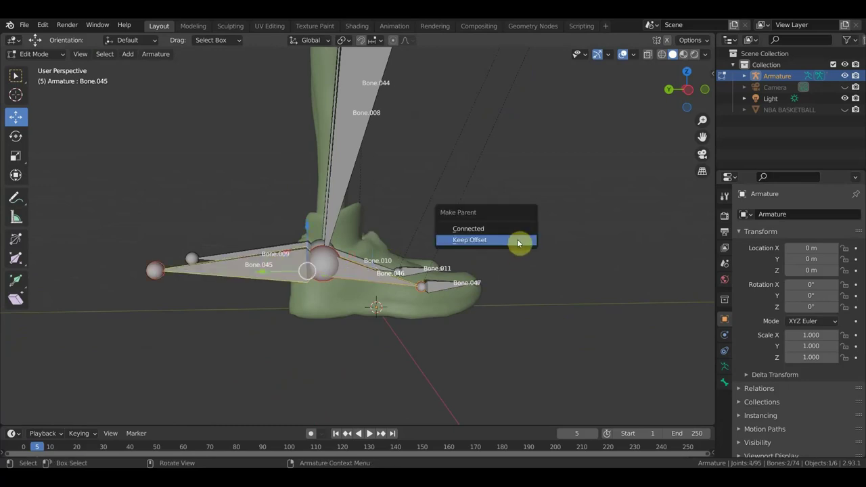
{"action": "left_click", "coordinate": [518, 240]}
Step: Parent the other foot bone to Bone.009 with Keep Offset and return to Pose Mode
{"action": "middle_click_drag", "start_coordinate": [516, 239], "coordinate": [344, 270]}
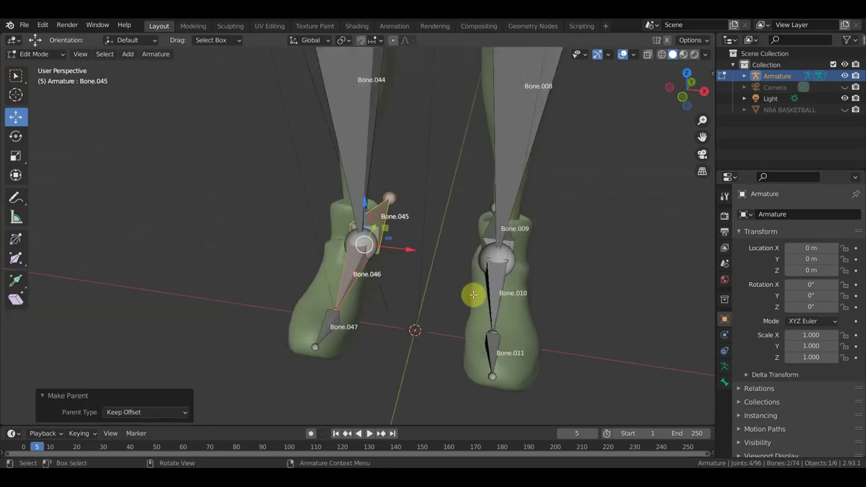
{"action": "mouse_move", "coordinate": [496, 278]}
{"action": "middle_mouse_down"}
{"action": "mouse_move", "coordinate": [580, 304]}
{"action": "mouse_move", "coordinate": [470, 266]}
{"action": "mouse_move", "coordinate": [456, 279]}
{"action": "middle_mouse_up"}
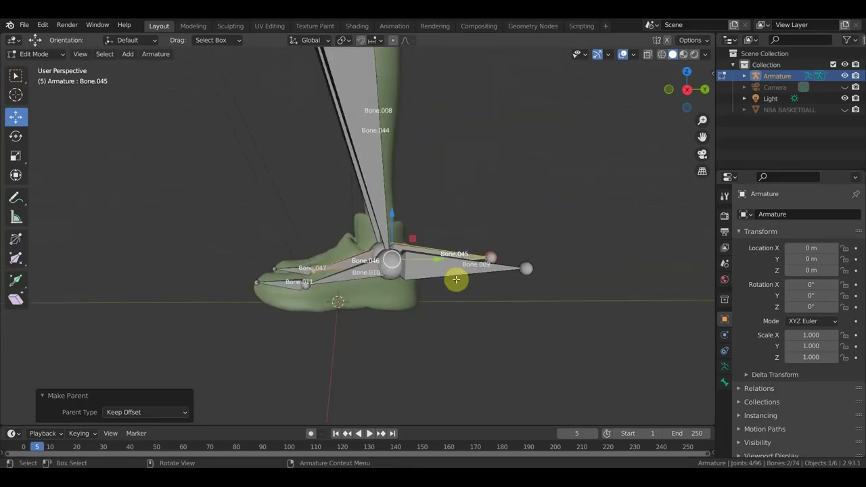
{"action": "left_click", "coordinate": [338, 271]}
{"action": "left_click", "coordinate": [443, 269]}
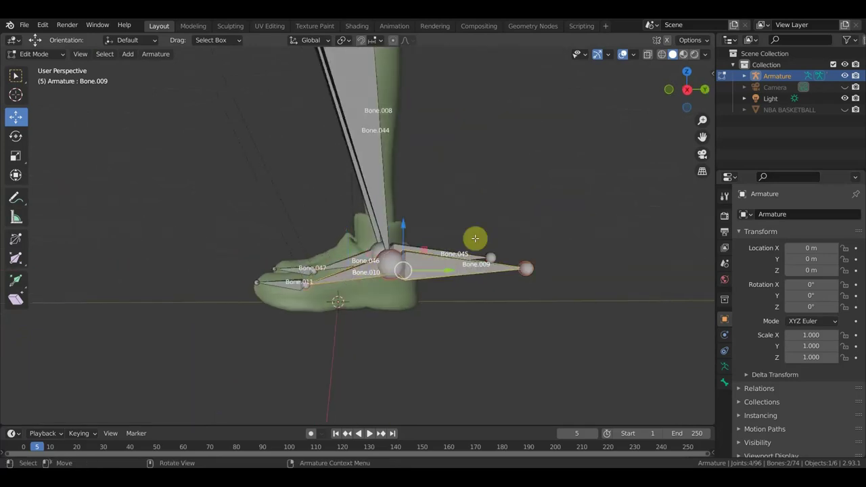
{"action": "key", "text": "ctrl+p"}
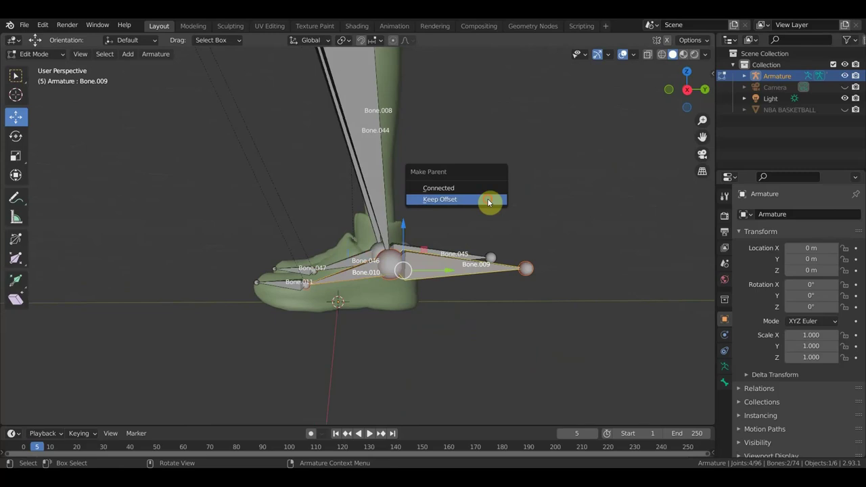
{"action": "left_click", "coordinate": [488, 202]}
{"action": "mouse_move", "coordinate": [209, 158]}
{"action": "middle_mouse_down"}
{"action": "mouse_move", "coordinate": [232, 180]}
{"action": "mouse_move", "coordinate": [159, 111]}
{"action": "middle_mouse_up"}
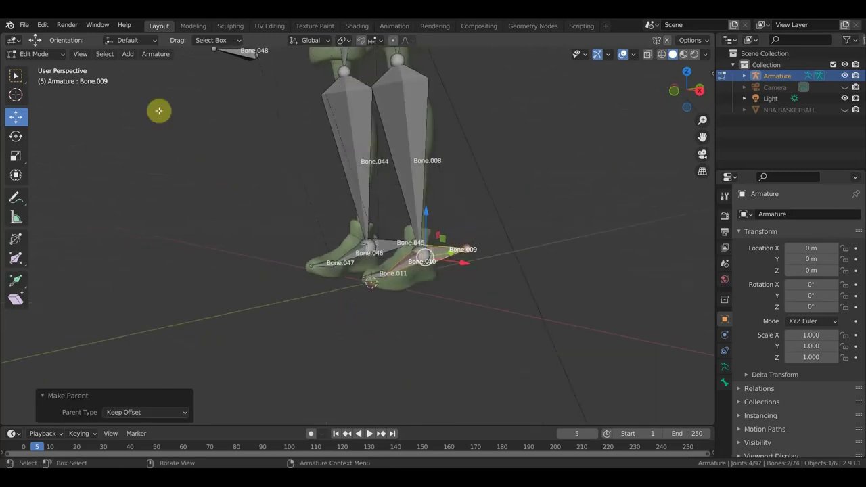
{"action": "left_click", "coordinate": [40, 53]}
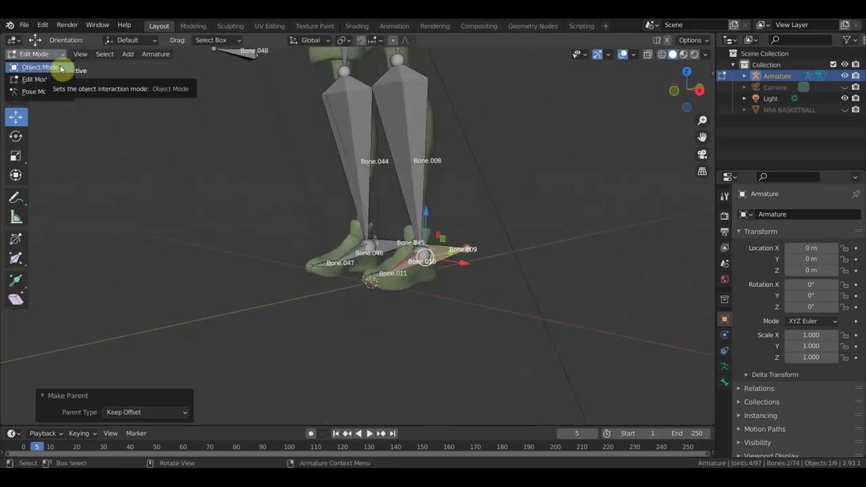
{"action": "left_click", "coordinate": [39, 91]}
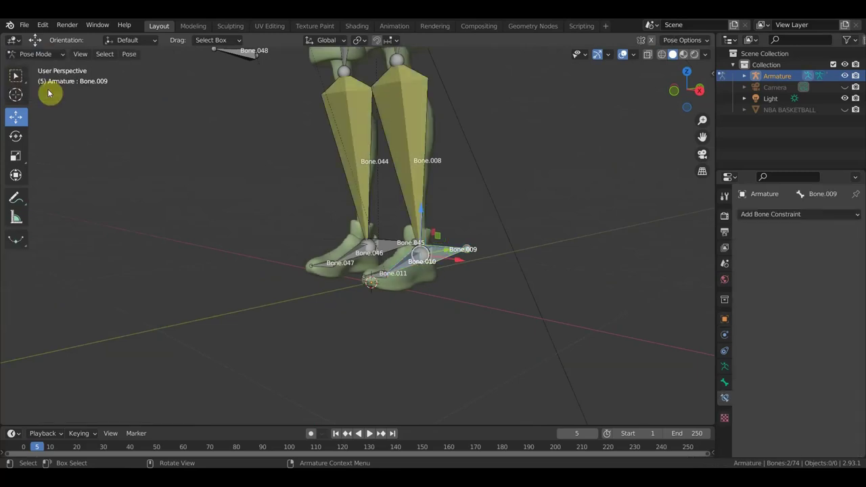
Step: Select Bone.008 and change its IK pole angle from 2.6° to 0°
{"action": "mouse_move", "coordinate": [366, 193]}
{"action": "middle_mouse_down"}
{"action": "mouse_move", "coordinate": [450, 285]}
{"action": "mouse_move", "coordinate": [547, 290]}
{"action": "mouse_move", "coordinate": [336, 297]}
{"action": "mouse_move", "coordinate": [391, 223]}
{"action": "middle_mouse_up"}
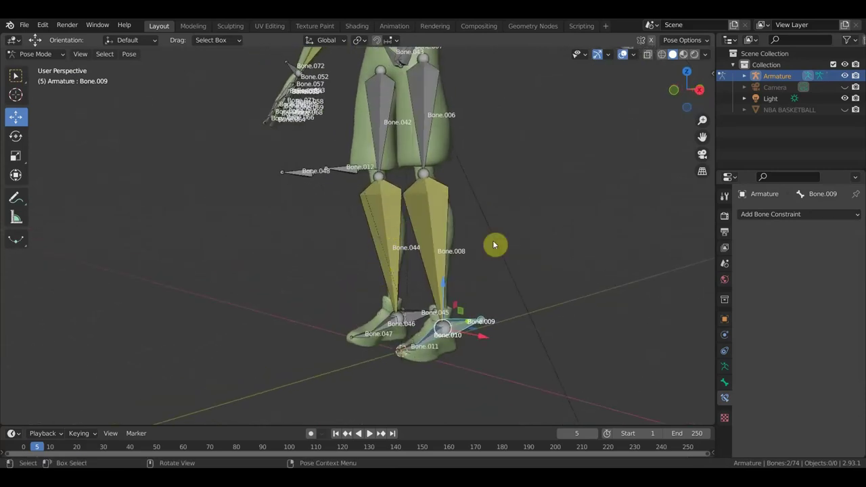
{"action": "key", "text": "ctrl+z"}
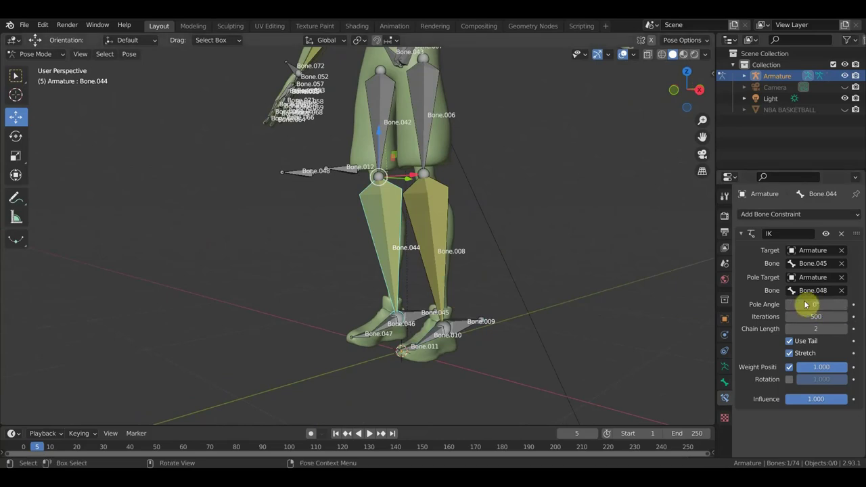
{"action": "key", "text": "ctrl+z"}
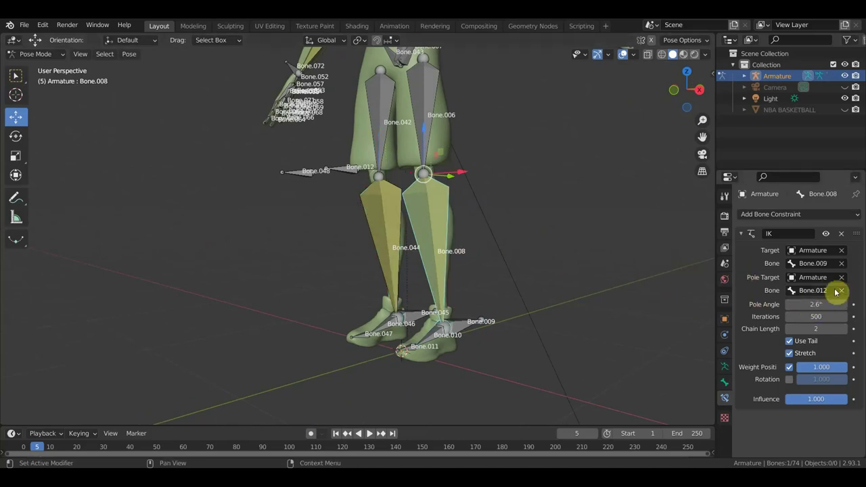
{"action": "key", "text": "Return"}
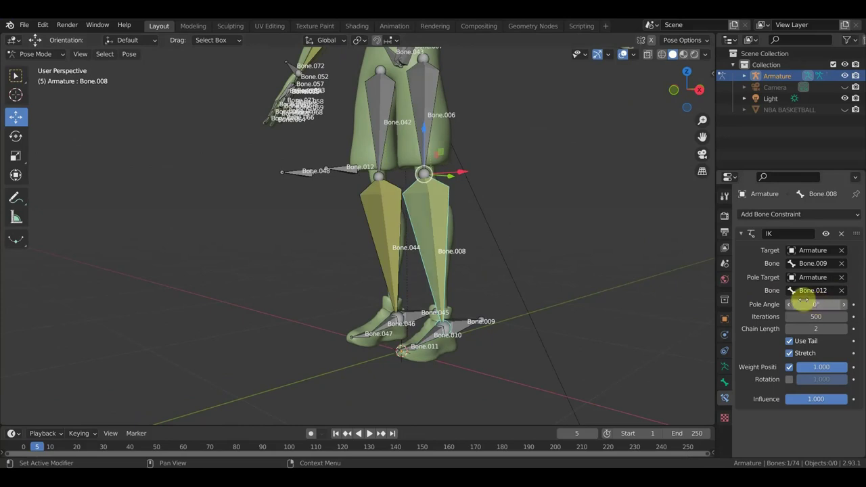
{"action": "middle_click_drag", "start_coordinate": [589, 295], "coordinate": [609, 313]}
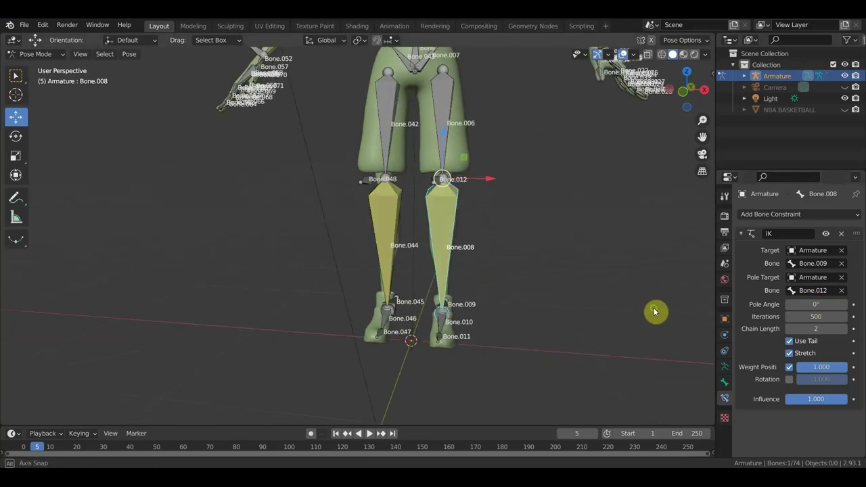
{"action": "scroll", "coordinate": [522, 290], "scroll_direction": "down", "scroll_amount": 4}
{"action": "middle_click_drag", "start_coordinate": [521, 290], "coordinate": [518, 390], "text": "shift"}
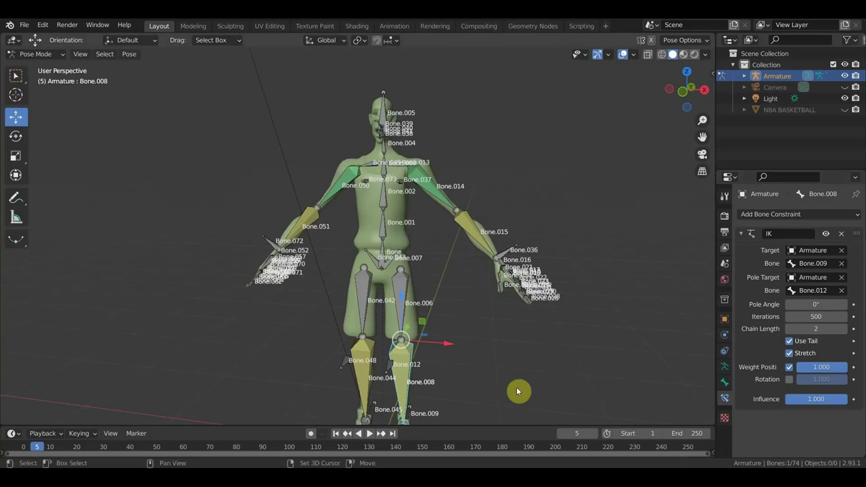
Step: Hide bone name labels and test-lift foot control Bone.009, then undo back to rest
{"action": "left_click", "coordinate": [724, 366]}
{"action": "left_click", "coordinate": [797, 398]}
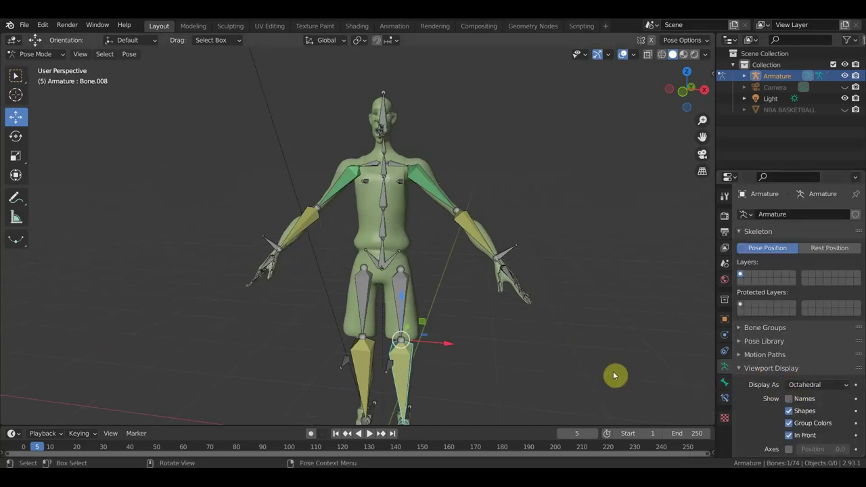
{"action": "scroll", "coordinate": [593, 363], "scroll_direction": "down", "scroll_amount": 2}
{"action": "mouse_move", "coordinate": [527, 285]}
{"action": "middle_mouse_down"}
{"action": "mouse_move", "coordinate": [568, 260]}
{"action": "mouse_move", "coordinate": [417, 289]}
{"action": "mouse_move", "coordinate": [420, 280]}
{"action": "middle_mouse_up"}
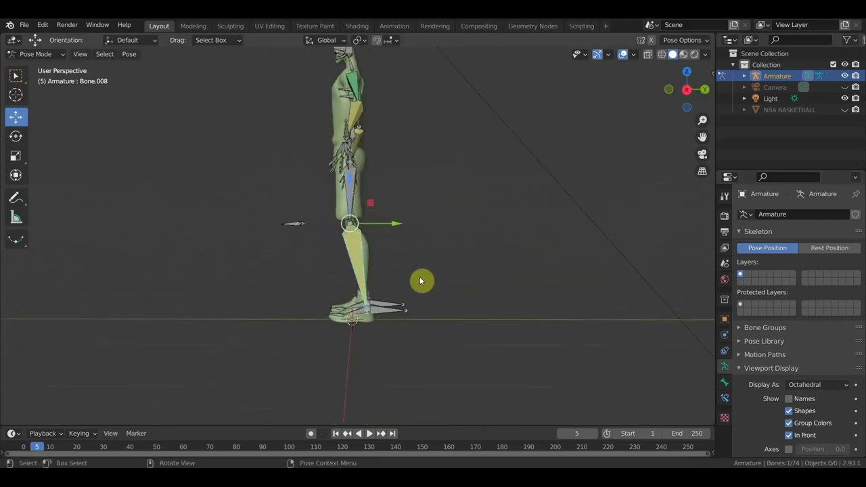
{"action": "left_click", "coordinate": [402, 316]}
{"action": "key", "text": "g"}
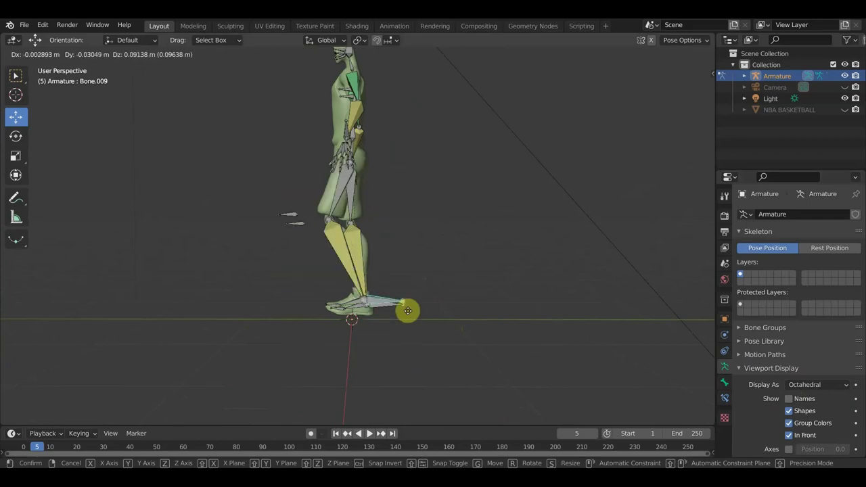
{"action": "left_click", "coordinate": [449, 311]}
{"action": "key", "text": "ctrl+z"}
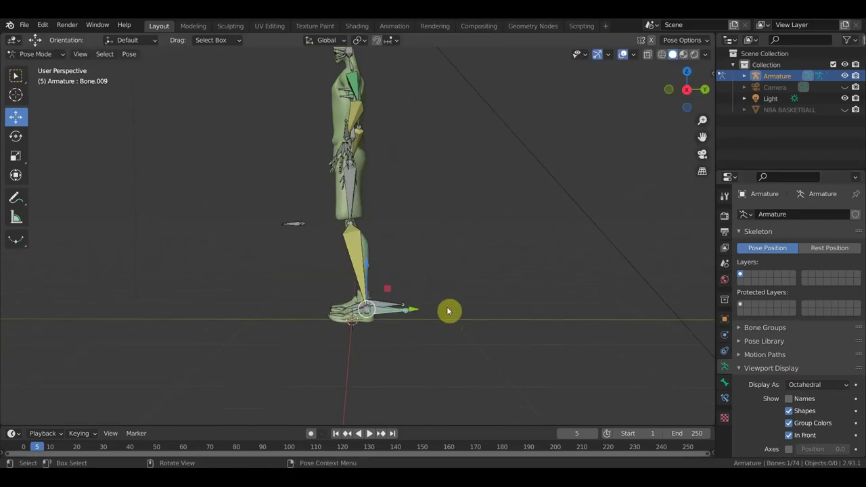
Step: Frame the whole character in front orthographic view and open the File menu
{"action": "middle_click_drag", "start_coordinate": [447, 311], "coordinate": [572, 319]}
{"action": "key", "text": "KP_1"}
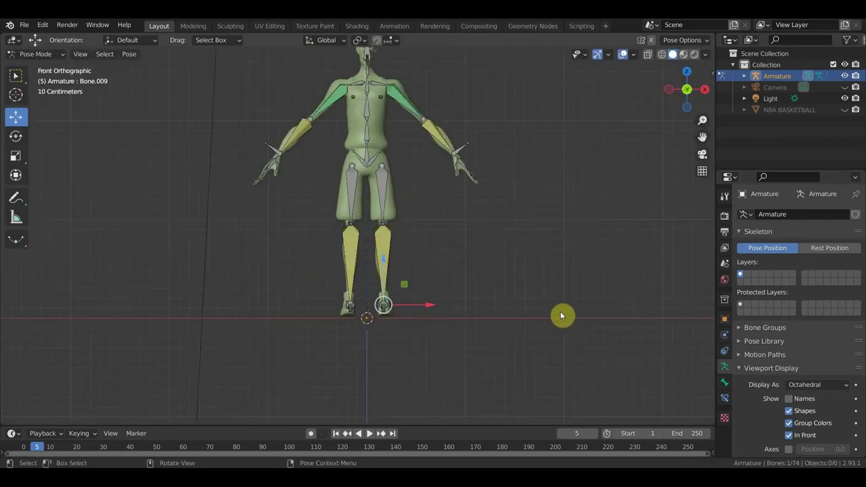
{"action": "mouse_move", "coordinate": [441, 235]}
{"action": "middle_mouse_down", "text": "shift"}
{"action": "mouse_move", "coordinate": [456, 232]}
{"action": "mouse_move", "coordinate": [471, 336]}
{"action": "middle_mouse_up", "text": "shift"}
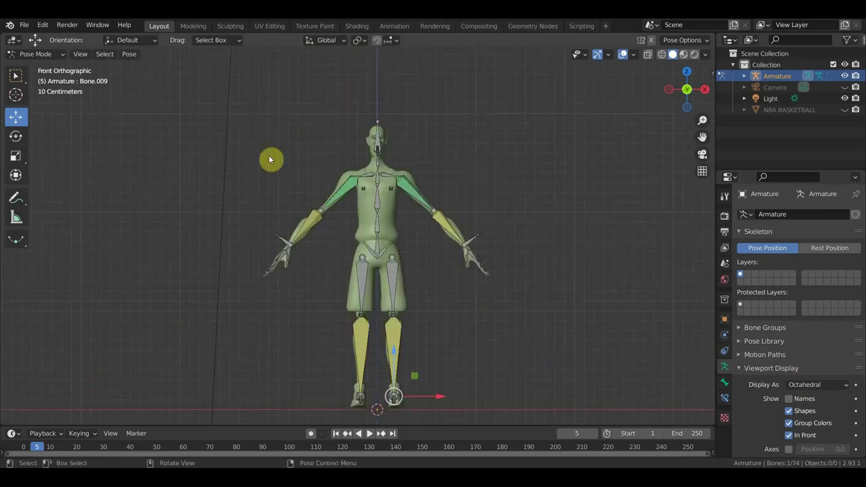
{"action": "left_click", "coordinate": [30, 28]}
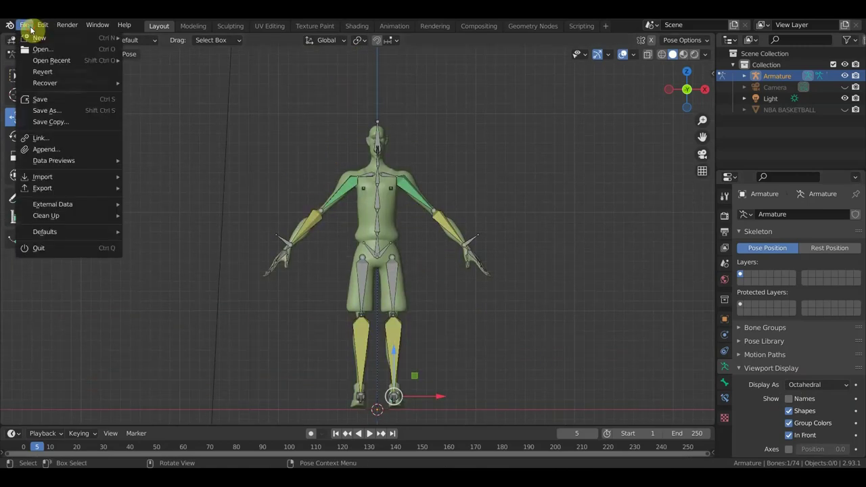
Step: Save the project as the incremented copy баскетболист1.blend
{"action": "left_click", "coordinate": [57, 112]}
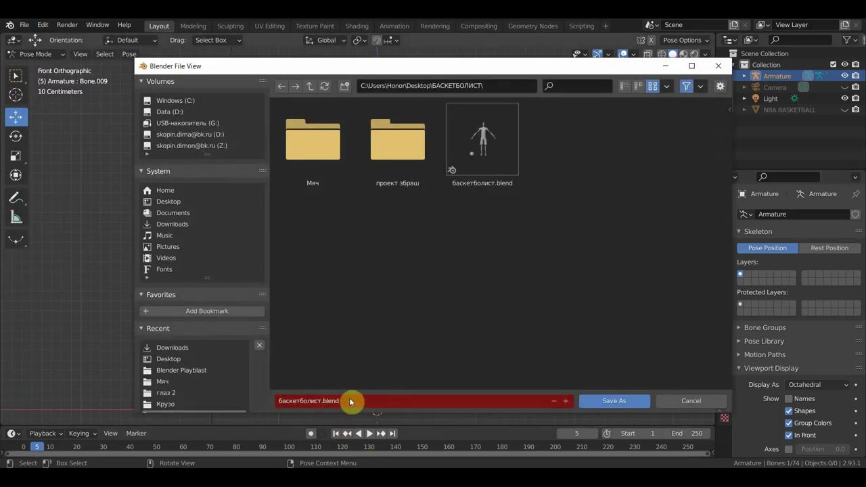
{"action": "left_click", "coordinate": [565, 401]}
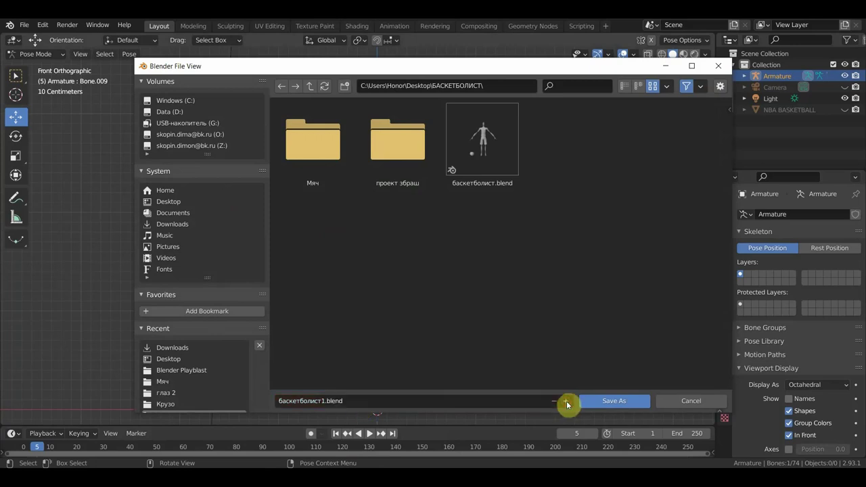
{"action": "left_click", "coordinate": [623, 401]}
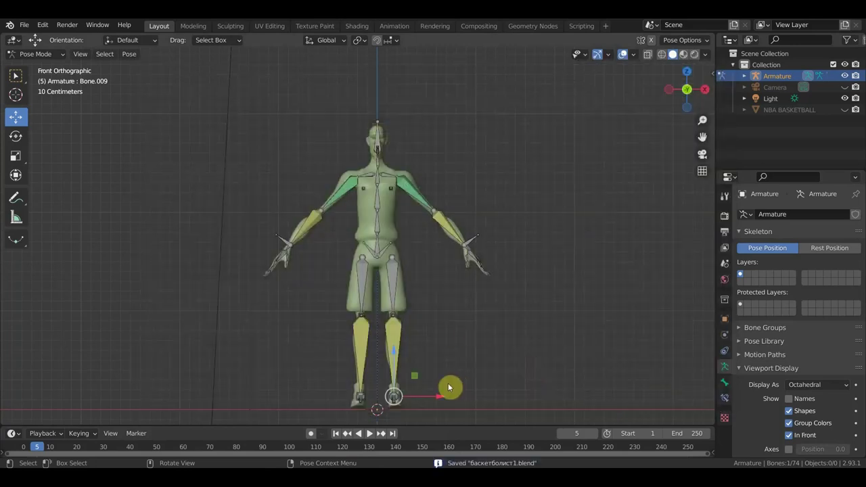
{"action": "mouse_move", "coordinate": [448, 387]}
{"action": "middle_mouse_down"}
{"action": "mouse_move", "coordinate": [325, 402]}
{"action": "mouse_move", "coordinate": [385, 403]}
{"action": "middle_mouse_up"}
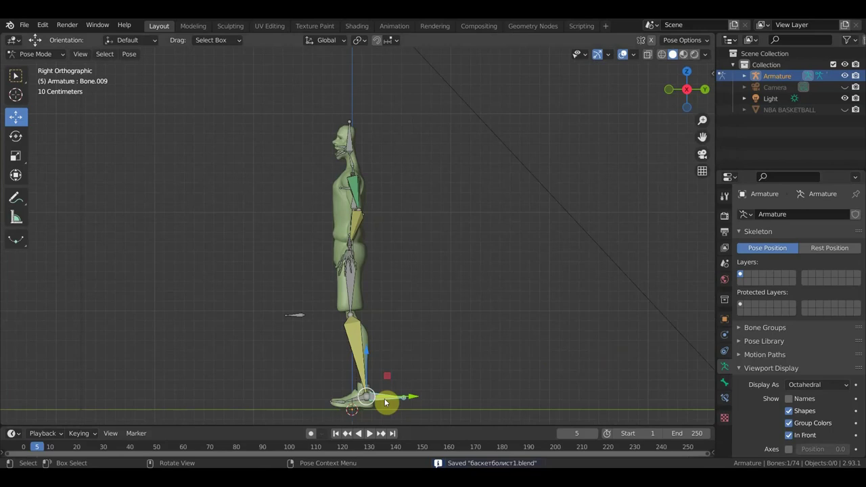
Step: Move foot control Bone.009 slightly in Y and Z, then rotate it 1.06° about Z
{"action": "middle_click_drag", "start_coordinate": [418, 379], "coordinate": [406, 271], "text": "shift"}
{"action": "scroll", "coordinate": [372, 265], "scroll_direction": "up", "scroll_amount": 1}
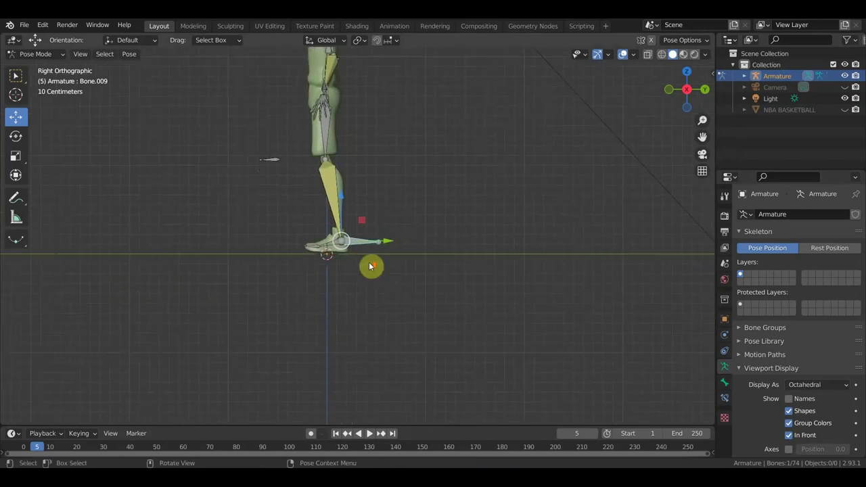
{"action": "scroll", "coordinate": [369, 266], "scroll_direction": "up", "scroll_amount": 1}
{"action": "scroll", "coordinate": [369, 266], "scroll_direction": "up", "scroll_amount": 1}
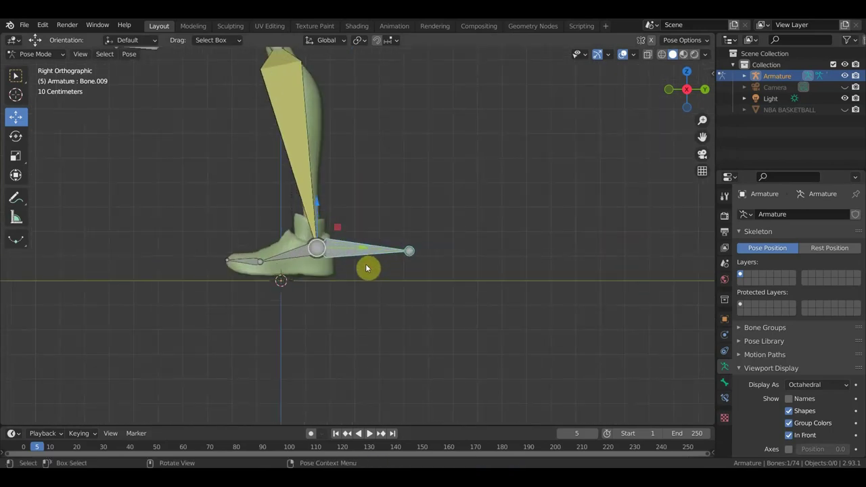
{"action": "key", "text": "g"}
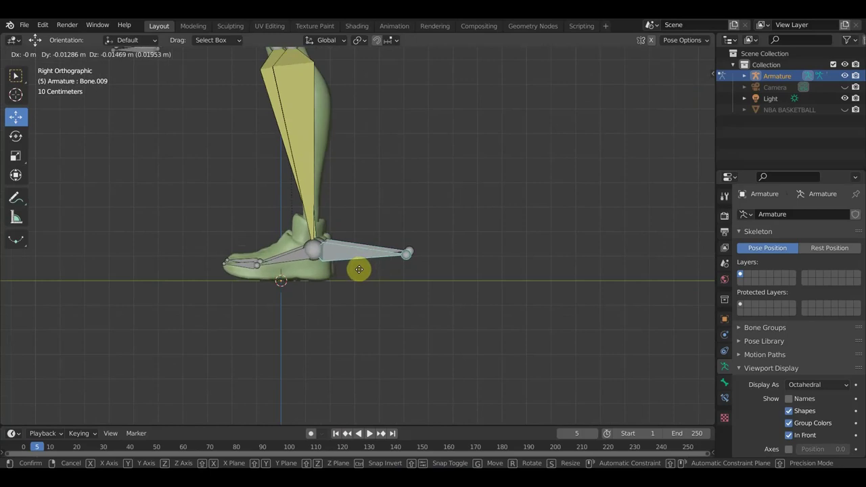
{"action": "left_click", "coordinate": [361, 264]}
{"action": "middle_click_drag", "start_coordinate": [361, 265], "coordinate": [490, 276]}
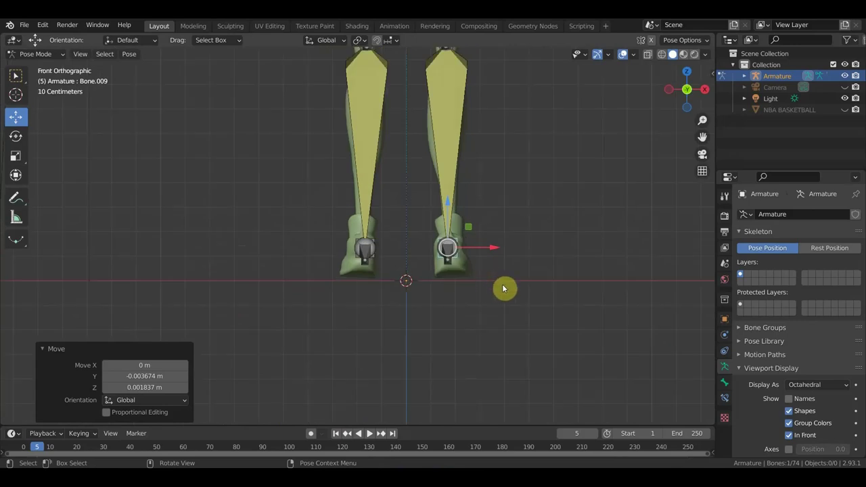
{"action": "key", "text": "r"}
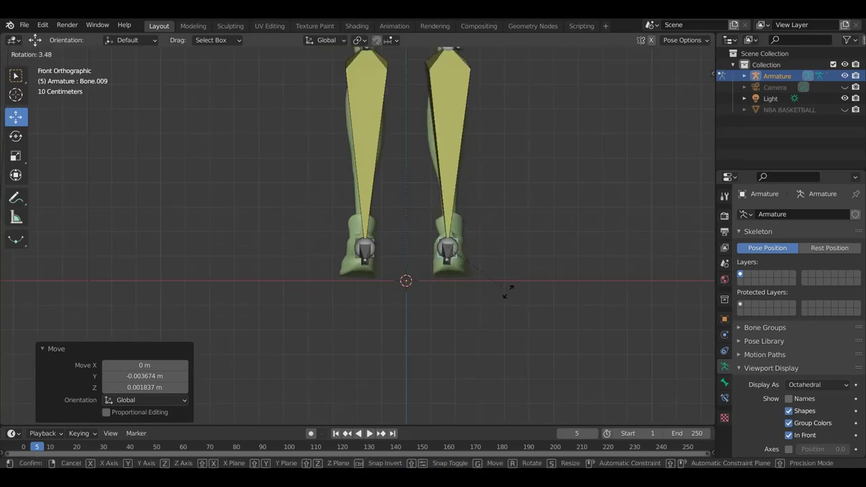
{"action": "left_click", "coordinate": [510, 294]}
{"action": "middle_click_drag", "start_coordinate": [402, 281], "coordinate": [296, 299]}
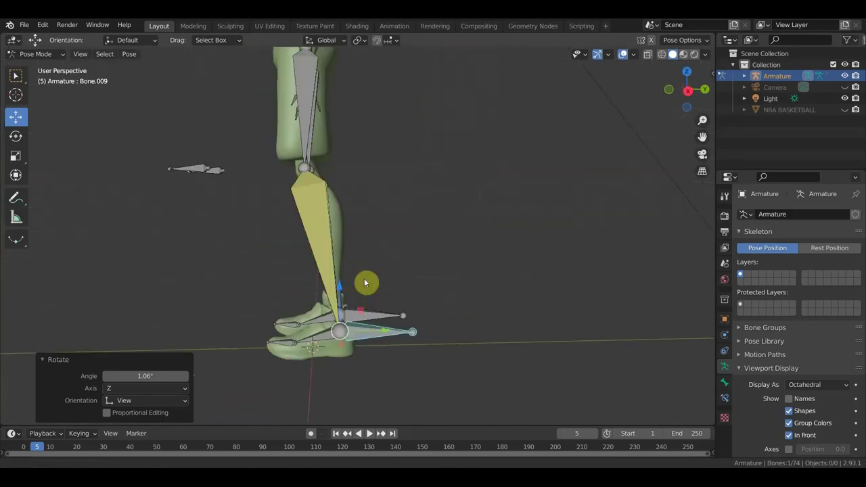
Step: Zoom in until the right hand's finger bones fill the view, then select a finger's base bone
{"action": "mouse_move", "coordinate": [295, 299]}
{"action": "middle_mouse_down"}
{"action": "mouse_move", "coordinate": [466, 267]}
{"action": "mouse_move", "coordinate": [576, 273]}
{"action": "mouse_move", "coordinate": [378, 250]}
{"action": "middle_mouse_up"}
{"action": "scroll", "coordinate": [378, 250], "scroll_direction": "up", "scroll_amount": 3}
{"action": "scroll", "coordinate": [429, 261], "scroll_direction": "up", "scroll_amount": 2}
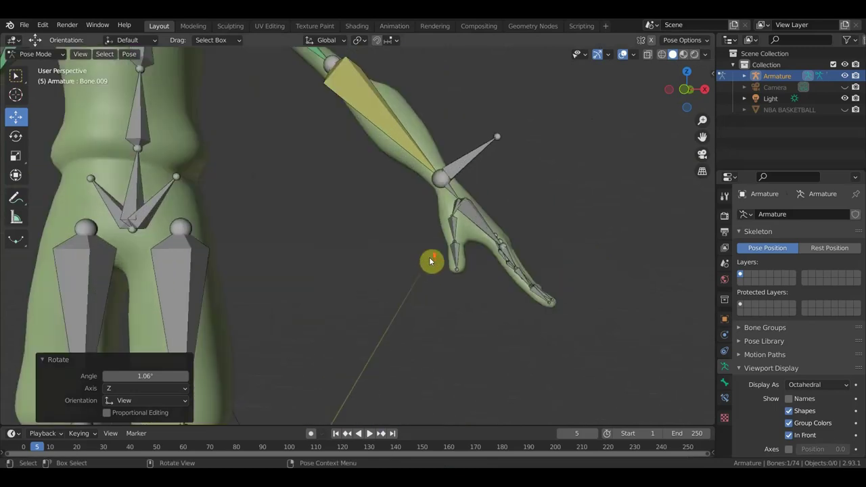
{"action": "middle_click_drag", "start_coordinate": [429, 261], "coordinate": [282, 226]}
{"action": "scroll", "coordinate": [282, 227], "scroll_direction": "up", "scroll_amount": 3}
{"action": "mouse_move", "coordinate": [329, 248]}
{"action": "middle_mouse_down"}
{"action": "mouse_move", "coordinate": [263, 272]}
{"action": "mouse_move", "coordinate": [247, 292]}
{"action": "mouse_move", "coordinate": [364, 266]}
{"action": "mouse_move", "coordinate": [309, 264]}
{"action": "middle_mouse_up"}
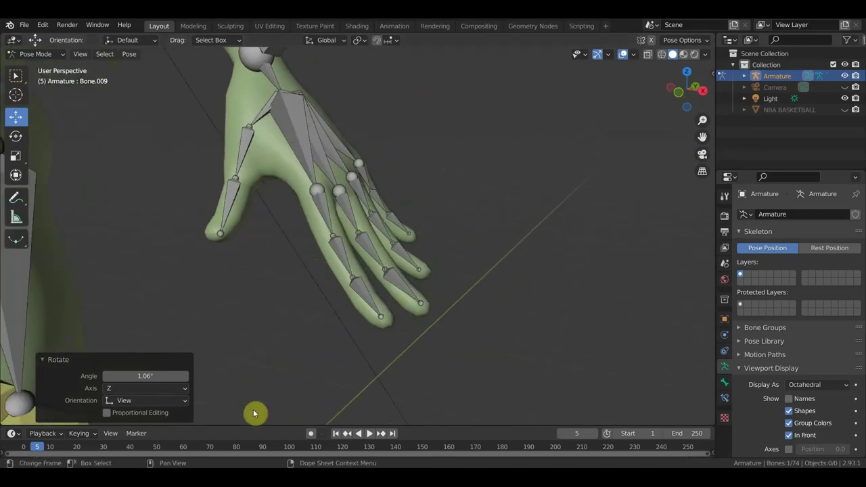
{"action": "scroll", "coordinate": [508, 245], "scroll_direction": "up", "scroll_amount": 3}
{"action": "middle_click_drag", "start_coordinate": [508, 245], "coordinate": [462, 255]}
{"action": "scroll", "coordinate": [397, 270], "scroll_direction": "down", "scroll_amount": 3}
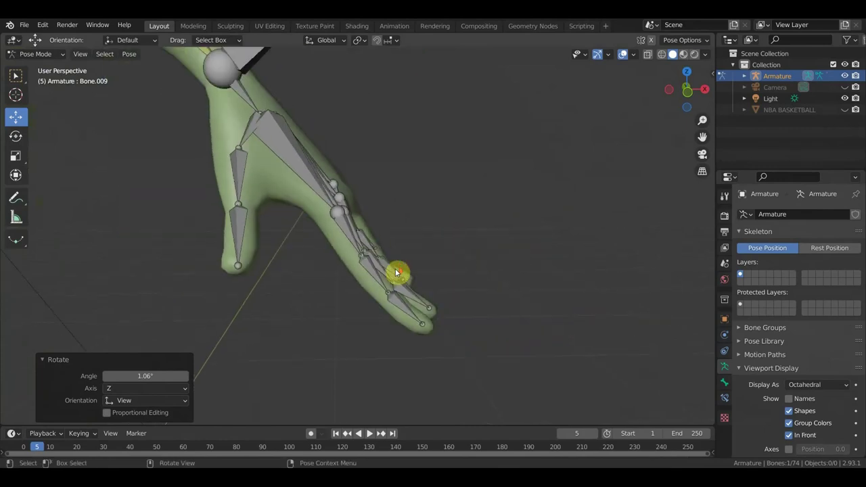
{"action": "mouse_move", "coordinate": [401, 263]}
{"action": "middle_mouse_down"}
{"action": "mouse_move", "coordinate": [429, 218]}
{"action": "mouse_move", "coordinate": [323, 228]}
{"action": "mouse_move", "coordinate": [411, 215]}
{"action": "middle_mouse_up"}
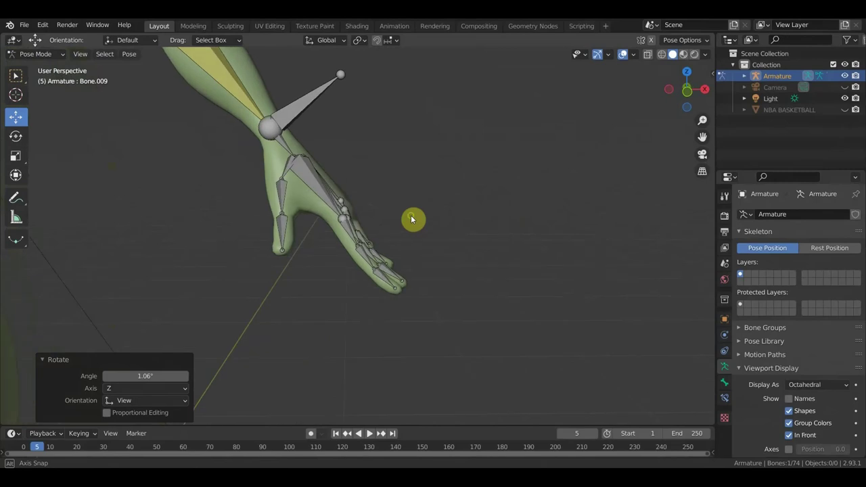
{"action": "scroll", "coordinate": [399, 221], "scroll_direction": "up", "scroll_amount": 2}
{"action": "mouse_move", "coordinate": [362, 249]}
{"action": "middle_mouse_down"}
{"action": "mouse_move", "coordinate": [271, 286]}
{"action": "mouse_move", "coordinate": [379, 212]}
{"action": "mouse_move", "coordinate": [363, 197]}
{"action": "mouse_move", "coordinate": [415, 187]}
{"action": "middle_mouse_up"}
{"action": "left_click", "coordinate": [416, 187]}
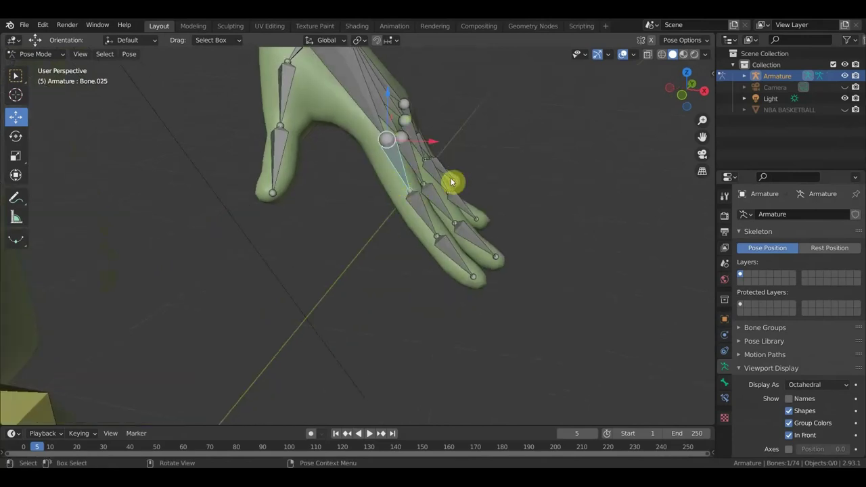
Step: Add Copy Rotation constraints so the middle segment follows the base and the fingertip follows the middle
{"action": "left_click", "coordinate": [420, 209], "text": "shift"}
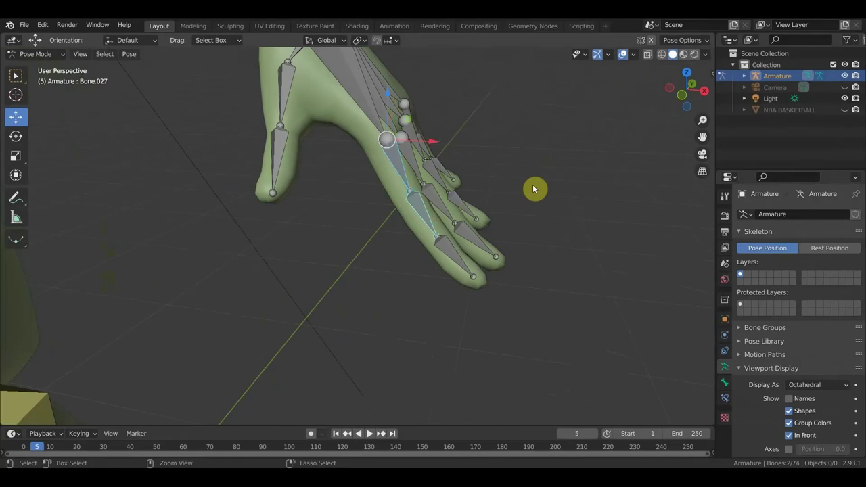
{"action": "key", "text": "ctrl+shift+c"}
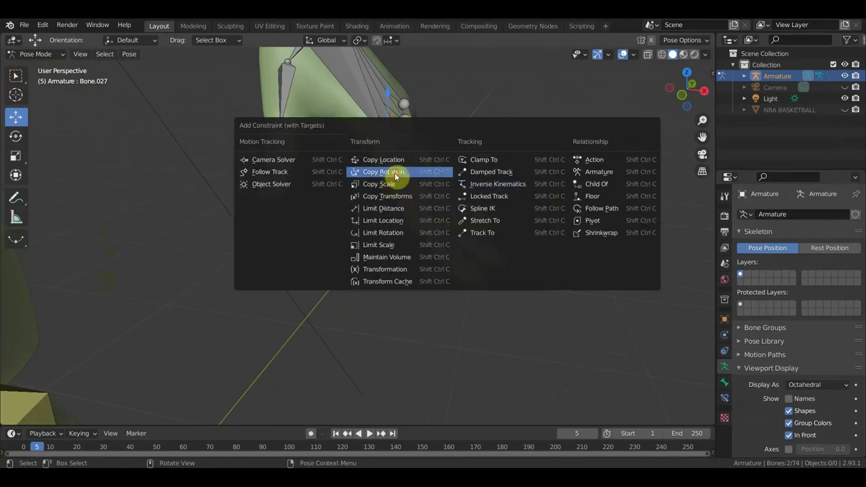
{"action": "left_click", "coordinate": [394, 173]}
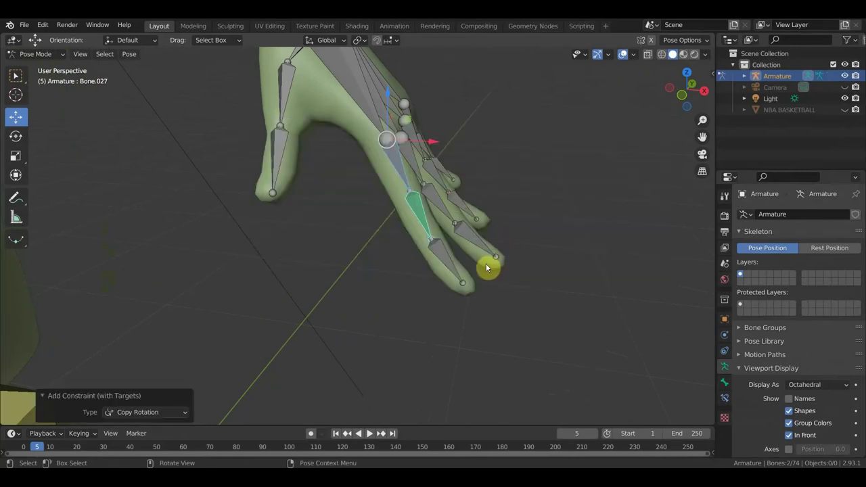
{"action": "left_click", "coordinate": [430, 230]}
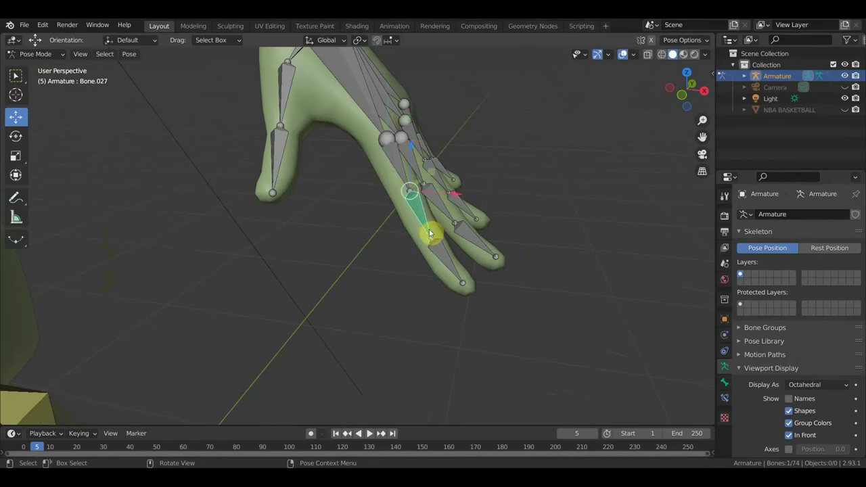
{"action": "left_click", "coordinate": [461, 265], "text": "shift"}
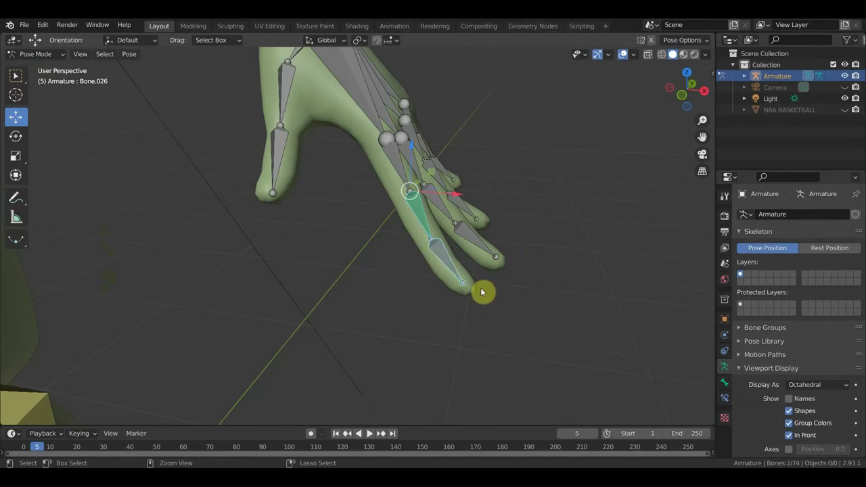
{"action": "key", "text": "ctrl+shift+c"}
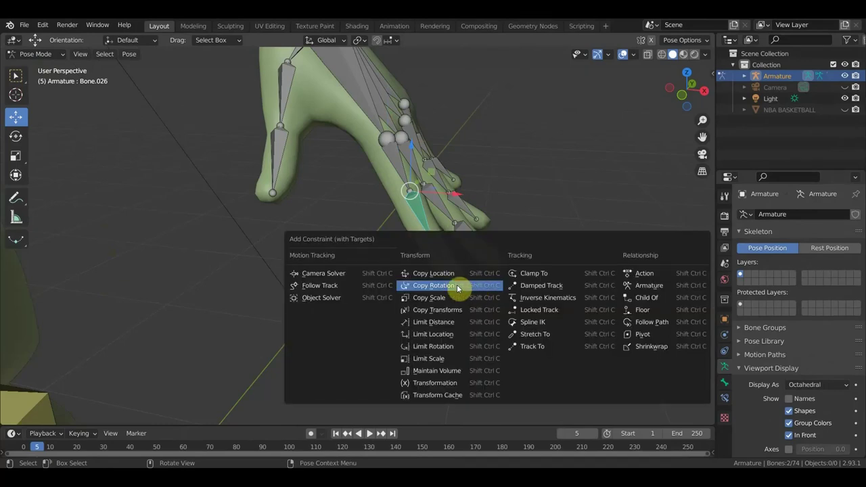
{"action": "left_click", "coordinate": [458, 287]}
{"action": "middle_click_drag", "start_coordinate": [464, 294], "coordinate": [393, 236]}
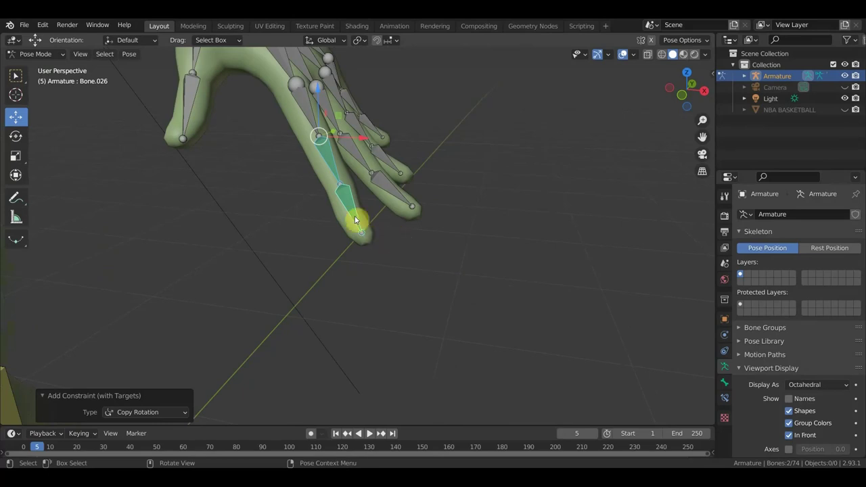
Step: Turn off Y in the fingertip's Copy Rotation and set owner and target space to Local Space
{"action": "left_click", "coordinate": [725, 400]}
{"action": "left_click", "coordinate": [814, 291]}
{"action": "left_click", "coordinate": [827, 356]}
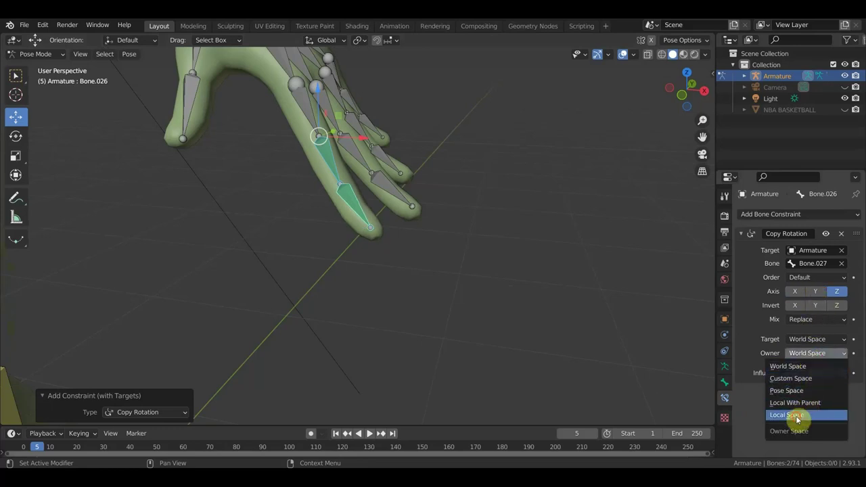
{"action": "left_click", "coordinate": [798, 415]}
{"action": "left_click", "coordinate": [815, 341]}
{"action": "left_click", "coordinate": [805, 400]}
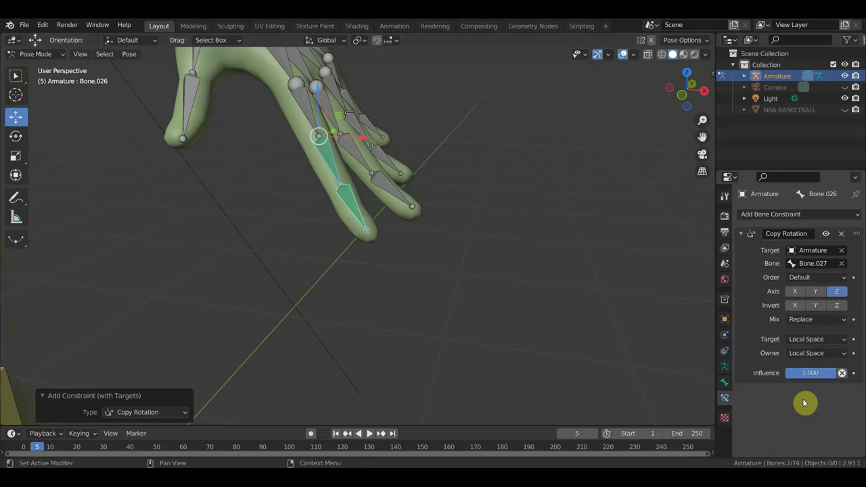
{"action": "middle_click_drag", "start_coordinate": [429, 141], "coordinate": [449, 239]}
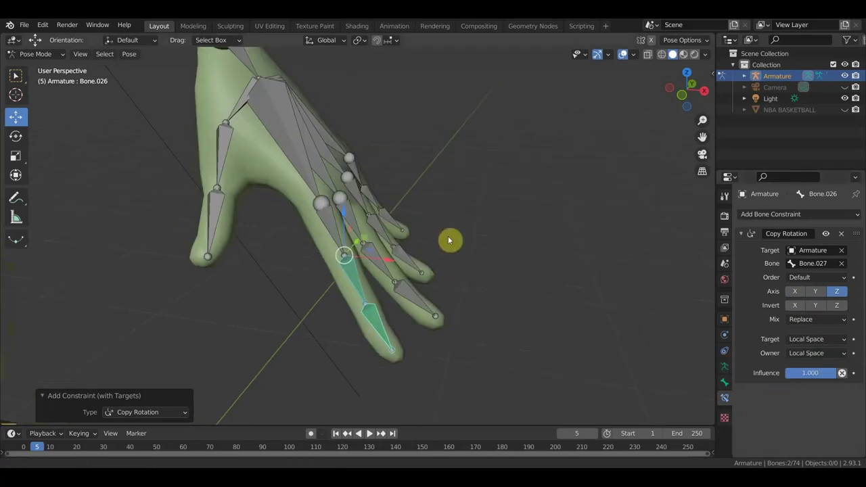
{"action": "scroll", "coordinate": [460, 244], "scroll_direction": "up", "scroll_amount": 1}
{"action": "scroll", "coordinate": [440, 261], "scroll_direction": "up", "scroll_amount": 2}
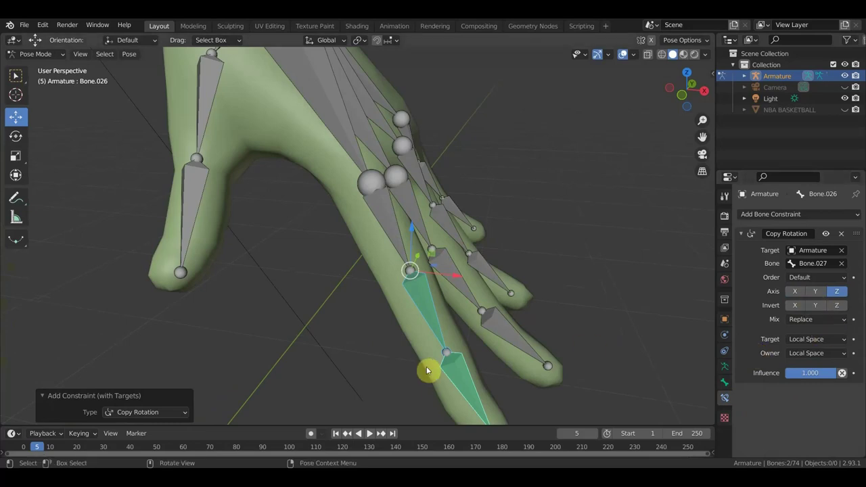
Step: Make the other finger Copy Rotation copy only Z, with target and owner in Local Space
{"action": "left_click", "coordinate": [429, 326]}
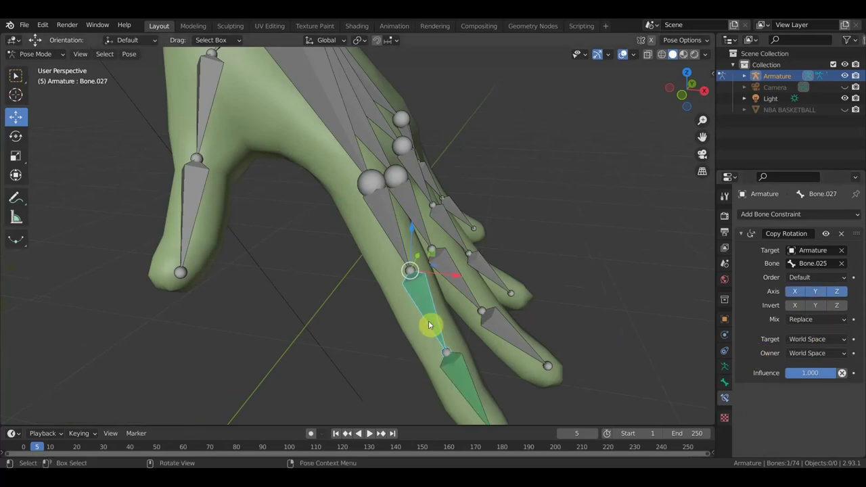
{"action": "left_click", "coordinate": [815, 292]}
{"action": "left_click", "coordinate": [822, 339]}
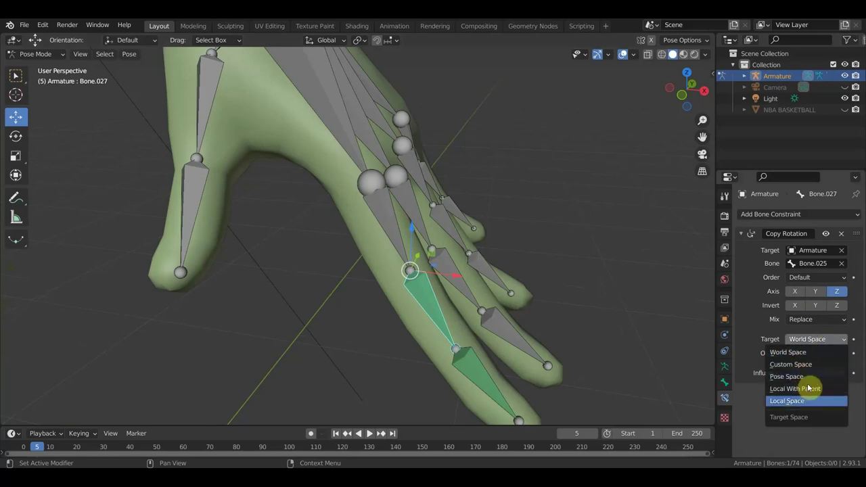
{"action": "left_click", "coordinate": [805, 401]}
{"action": "left_click", "coordinate": [822, 353]}
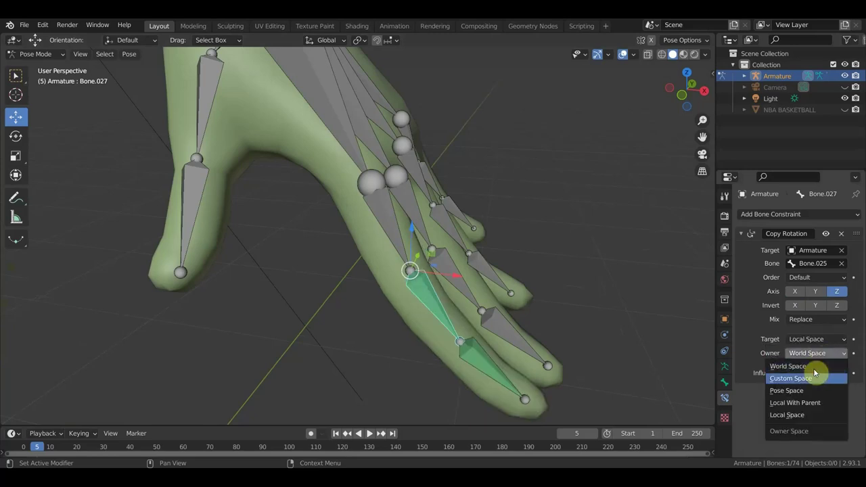
{"action": "left_click", "coordinate": [815, 415]}
{"action": "mouse_move", "coordinate": [609, 365]}
{"action": "middle_mouse_down"}
{"action": "mouse_move", "coordinate": [567, 351]}
{"action": "mouse_move", "coordinate": [586, 348]}
{"action": "middle_mouse_up"}
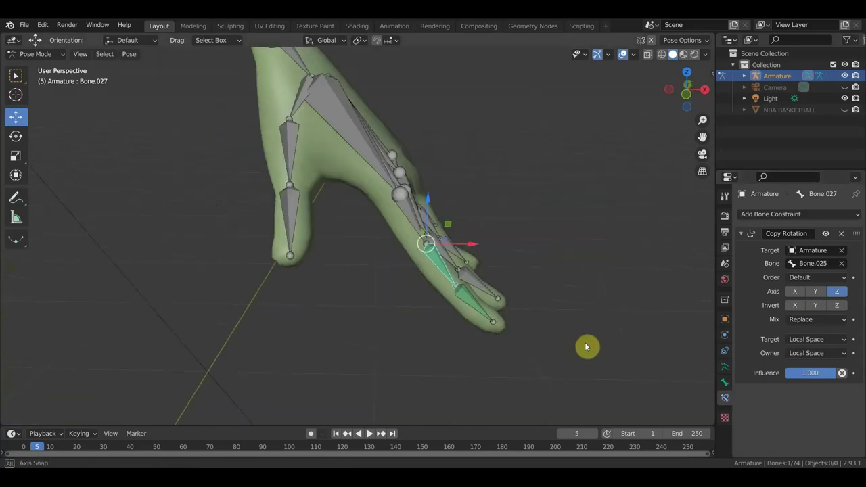
{"action": "key", "text": "bracketleft"}
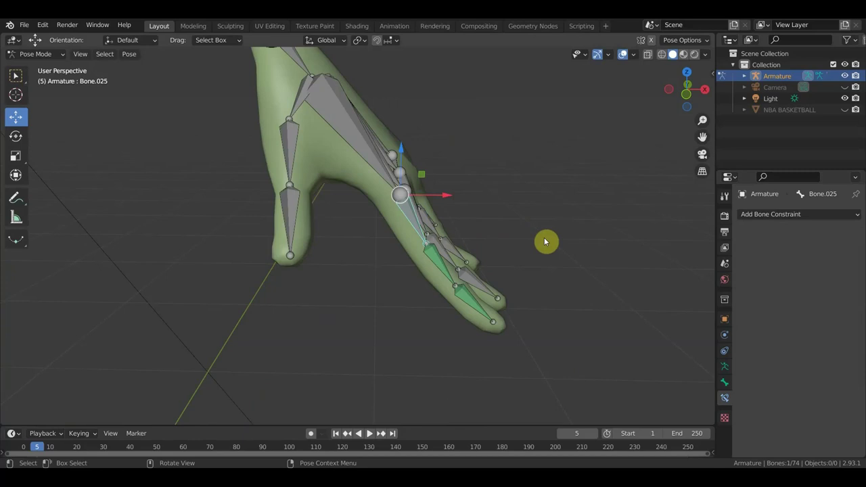
Step: Rotate Bone.025 twice to test the finger curl, leaving -1.25° about Z, and show the Transform sidebar
{"action": "key", "text": "r"}
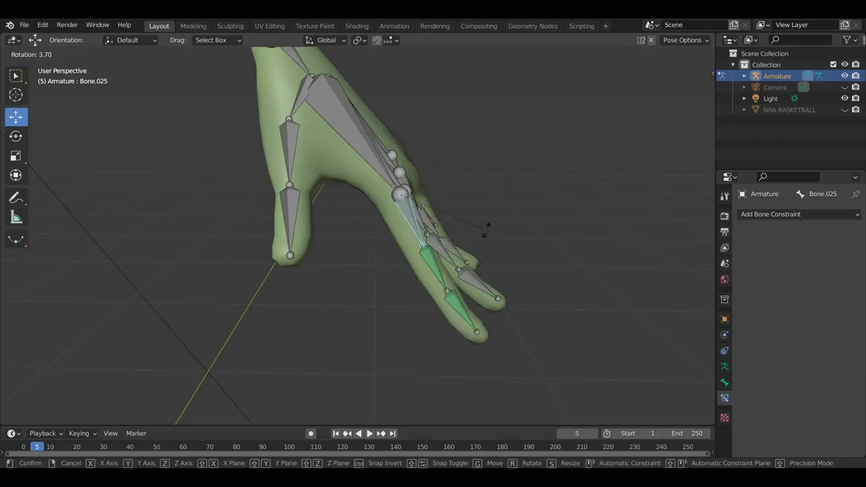
{"action": "left_click", "coordinate": [485, 230]}
{"action": "mouse_move", "coordinate": [492, 230]}
{"action": "middle_mouse_down"}
{"action": "mouse_move", "coordinate": [354, 293]}
{"action": "mouse_move", "coordinate": [362, 281]}
{"action": "middle_mouse_up"}
{"action": "key", "text": "r"}
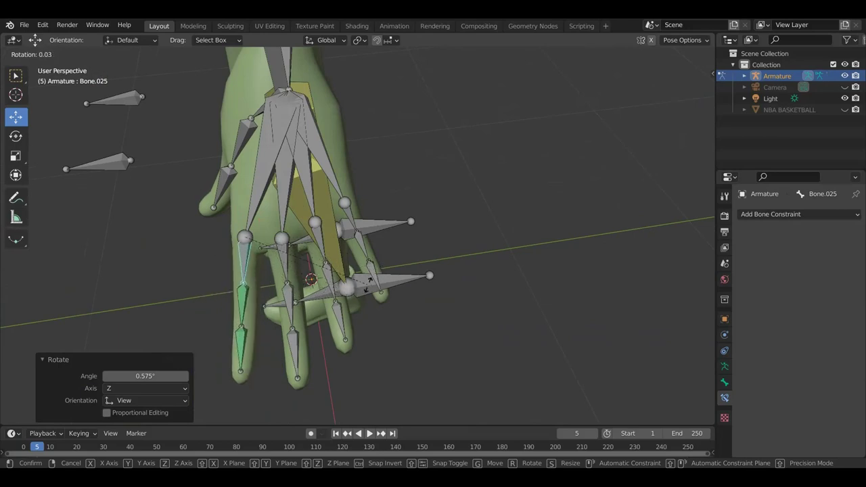
{"action": "left_click", "coordinate": [367, 287]}
{"action": "mouse_move", "coordinate": [280, 285]}
{"action": "middle_mouse_down"}
{"action": "mouse_move", "coordinate": [333, 267]}
{"action": "mouse_move", "coordinate": [286, 276]}
{"action": "middle_mouse_up"}
{"action": "middle_click_drag", "start_coordinate": [339, 274], "coordinate": [314, 272]}
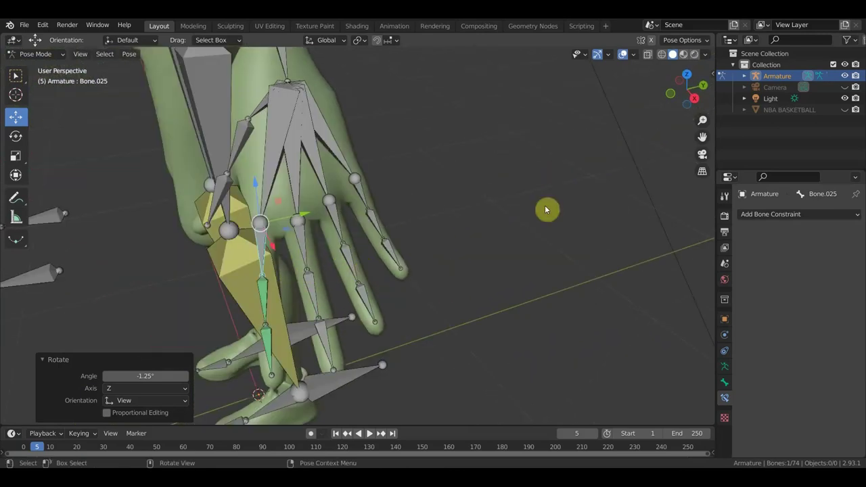
{"action": "key", "text": "n"}
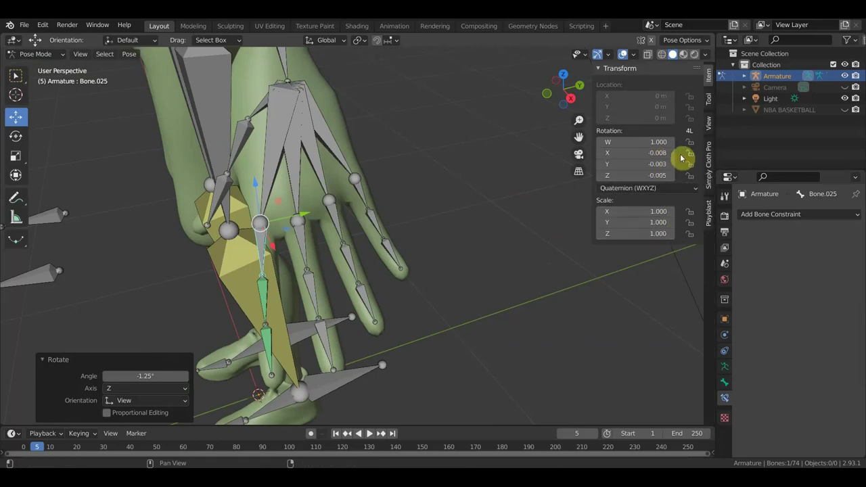
Step: Rotate the IK bone Bone.008 slightly
{"action": "middle_click_drag", "start_coordinate": [415, 275], "coordinate": [410, 277]}
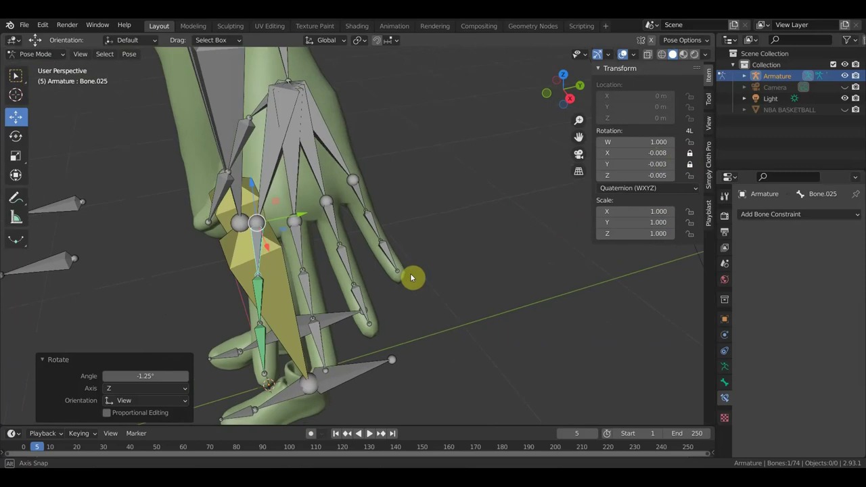
{"action": "left_click", "coordinate": [273, 253]}
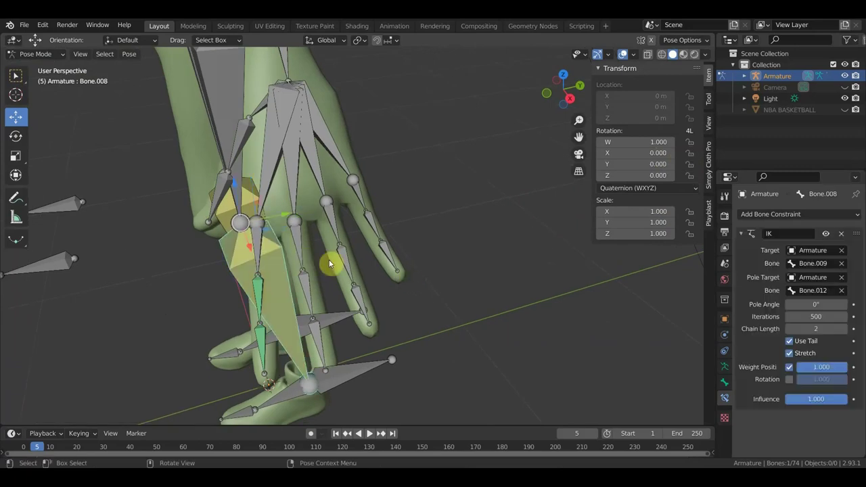
{"action": "key", "text": "r"}
{"action": "left_click", "coordinate": [335, 268]}
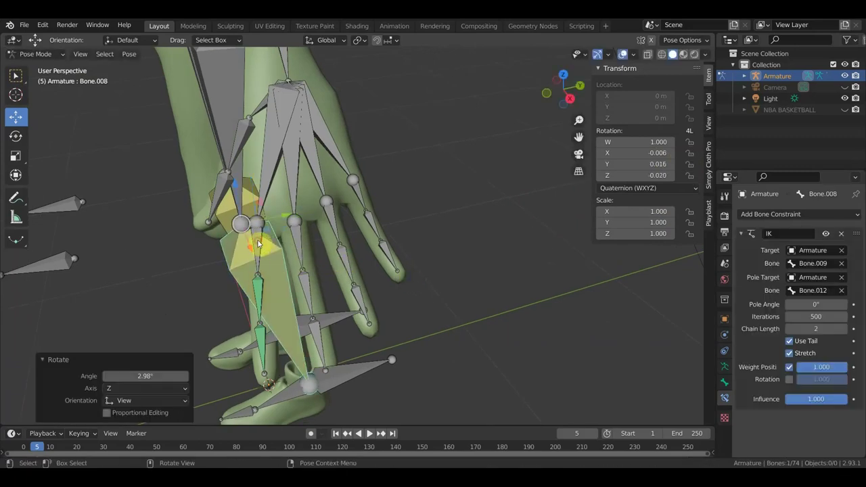
Step: Rotate Bone.025 several times to check that the whole finger curls
{"action": "left_click", "coordinate": [281, 250]}
{"action": "key", "text": "r"}
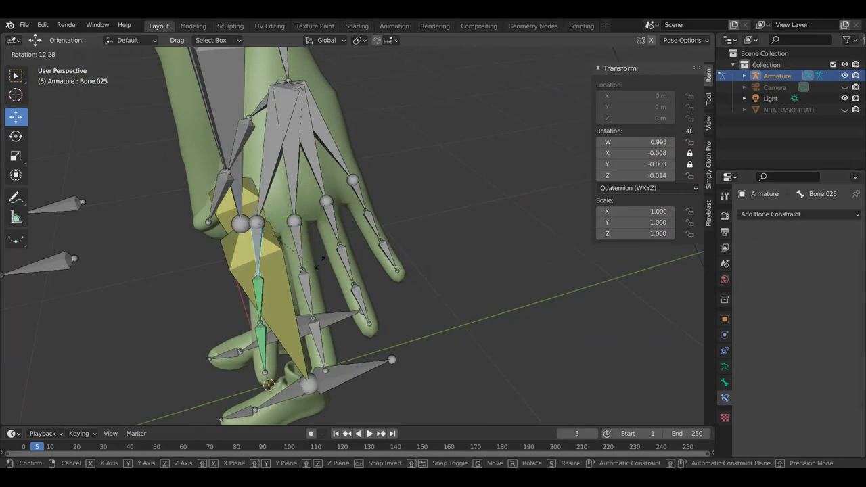
{"action": "left_click", "coordinate": [298, 267]}
{"action": "middle_click_drag", "start_coordinate": [298, 267], "coordinate": [406, 244]}
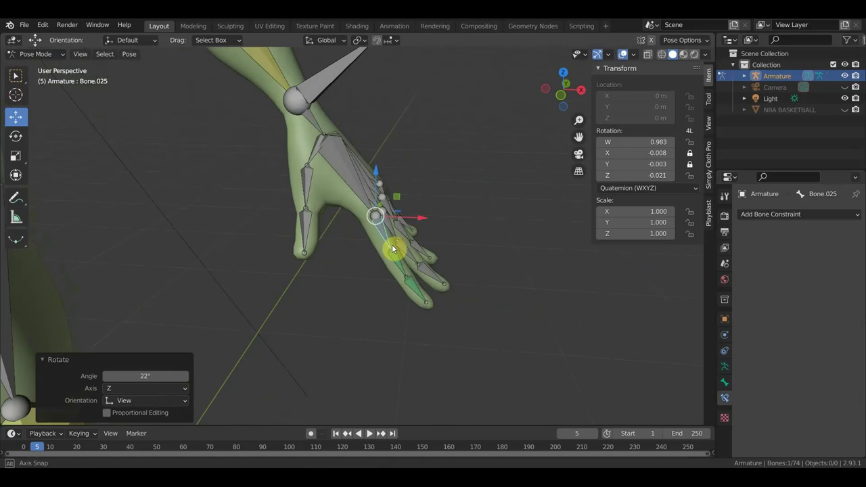
{"action": "key", "text": "r"}
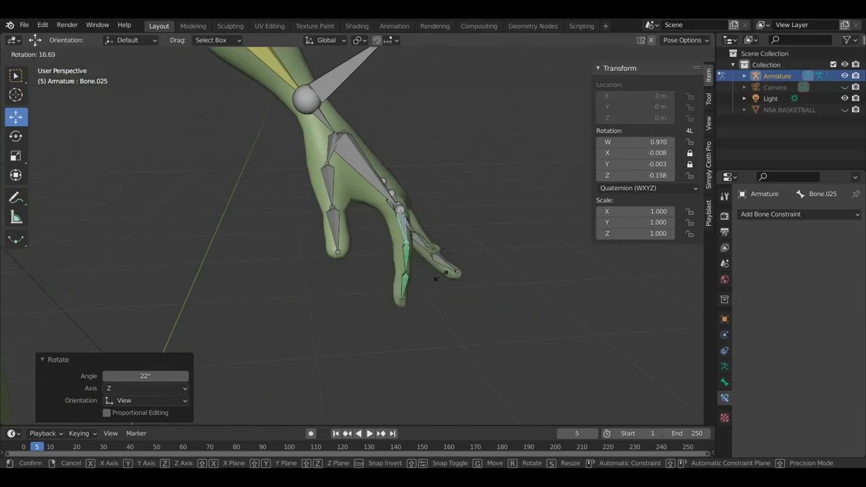
{"action": "left_click", "coordinate": [431, 279]}
{"action": "mouse_move", "coordinate": [440, 280]}
{"action": "middle_mouse_down"}
{"action": "mouse_move", "coordinate": [451, 304]}
{"action": "mouse_move", "coordinate": [348, 302]}
{"action": "middle_mouse_up"}
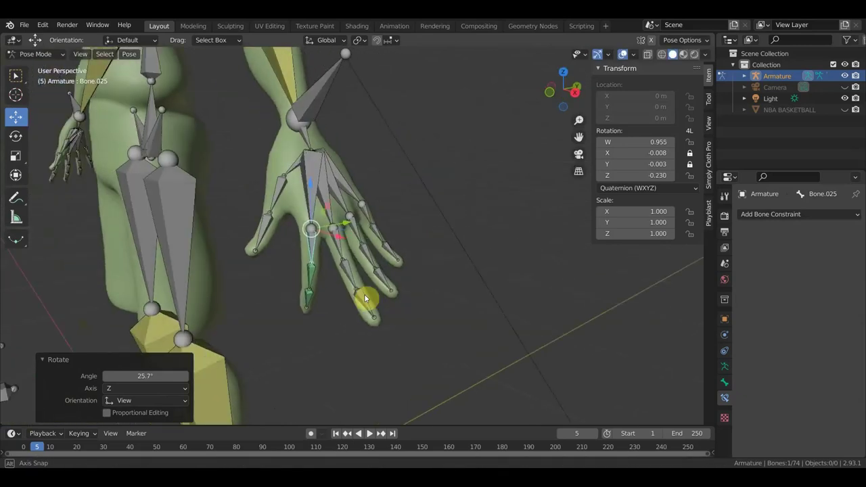
{"action": "middle_click_drag", "start_coordinate": [347, 302], "coordinate": [447, 286]}
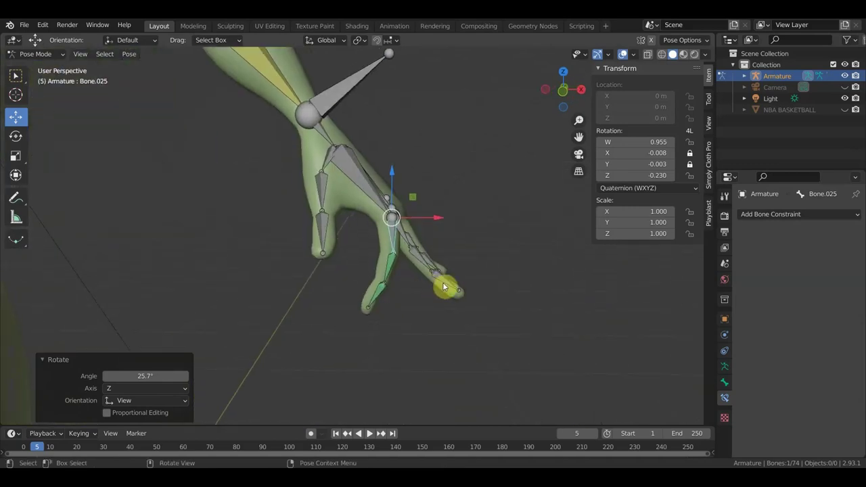
{"action": "key", "text": "r"}
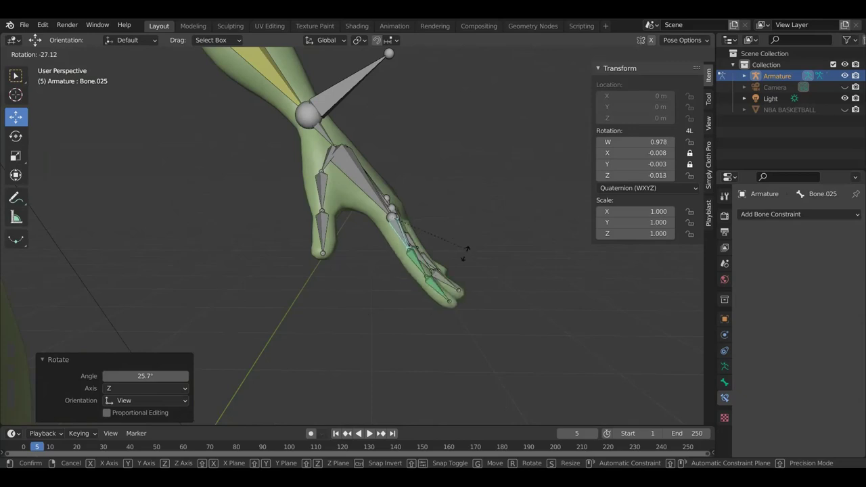
{"action": "left_click", "coordinate": [462, 256]}
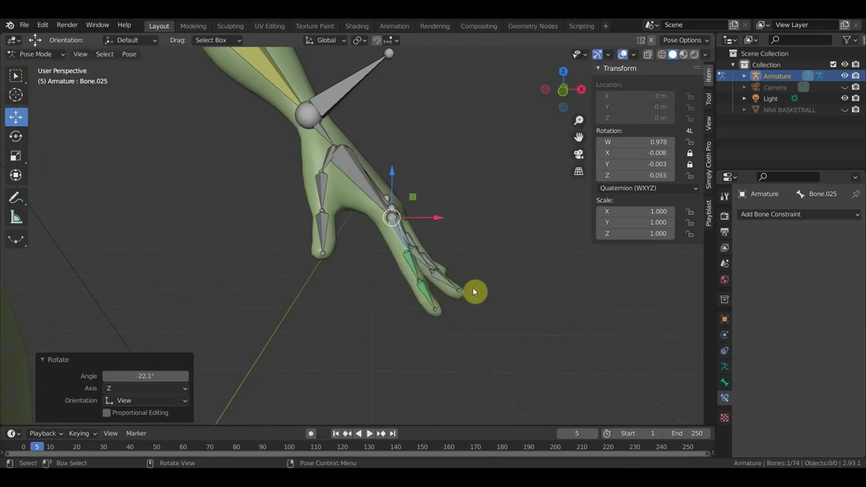
Step: Rotate the middle finger bone Bone.026, then clear it back to its rest rotation
{"action": "left_click", "coordinate": [474, 291]}
{"action": "key", "text": "r"}
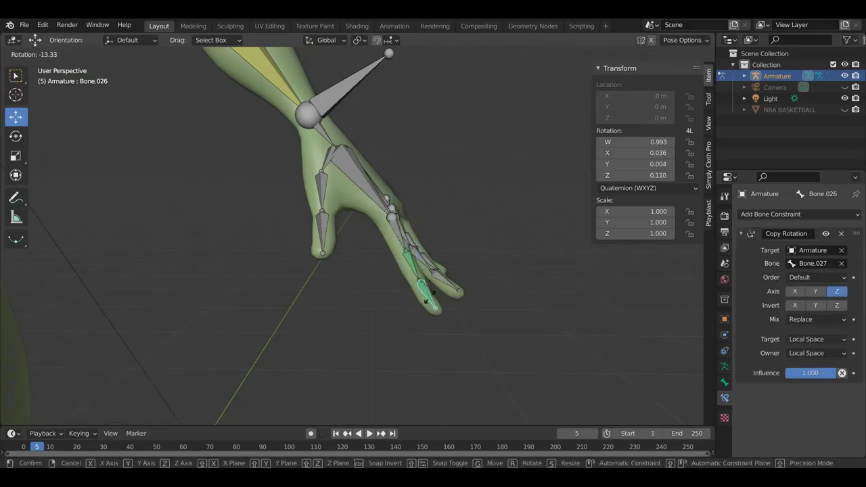
{"action": "left_click", "coordinate": [433, 304]}
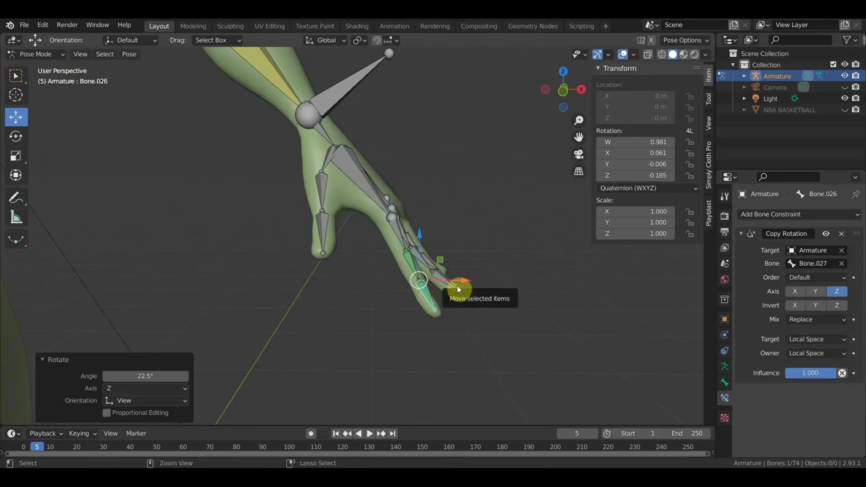
{"action": "key", "text": "alt+r"}
{"action": "mouse_move", "coordinate": [475, 271]}
{"action": "middle_mouse_down"}
{"action": "mouse_move", "coordinate": [340, 251]}
{"action": "mouse_move", "coordinate": [404, 238]}
{"action": "mouse_move", "coordinate": [406, 247]}
{"action": "mouse_move", "coordinate": [300, 255]}
{"action": "mouse_move", "coordinate": [379, 256]}
{"action": "mouse_move", "coordinate": [392, 299]}
{"action": "mouse_move", "coordinate": [449, 305]}
{"action": "middle_mouse_up"}
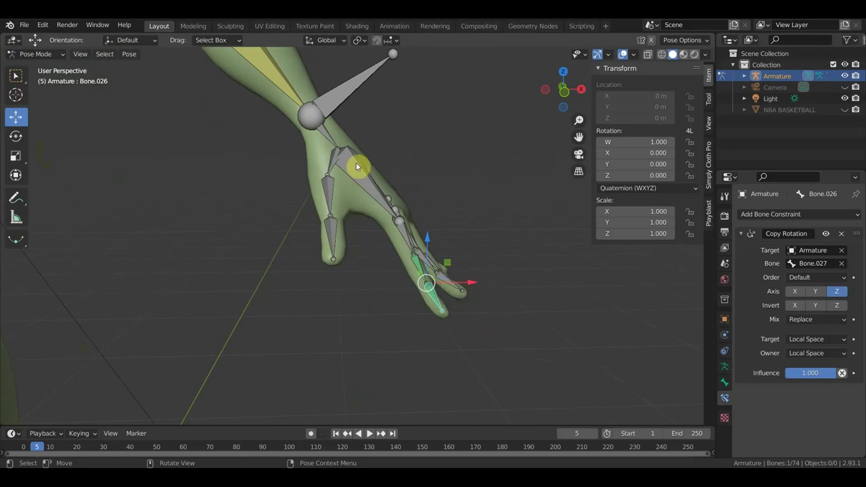
Step: Turn Bone.025 13.6° about Z, then rotate it further to curl the finger toward the palm
{"action": "left_click", "coordinate": [402, 235]}
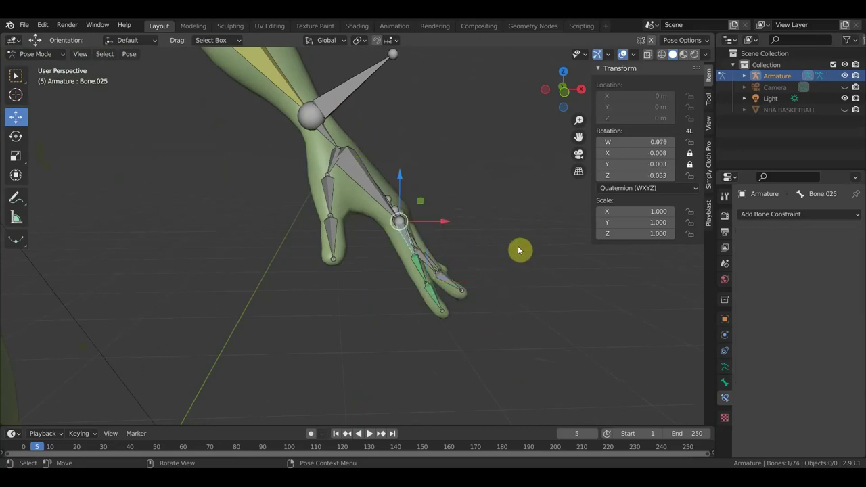
{"action": "key", "text": "r"}
{"action": "left_click", "coordinate": [495, 276]}
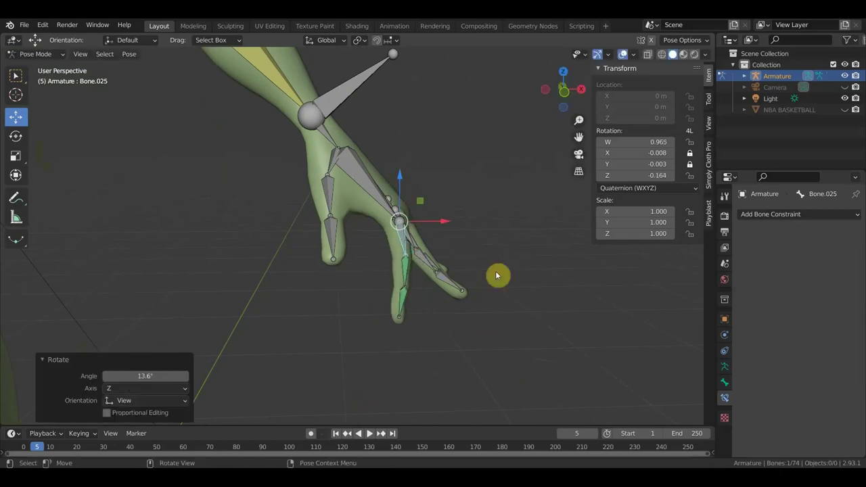
{"action": "key", "text": "r"}
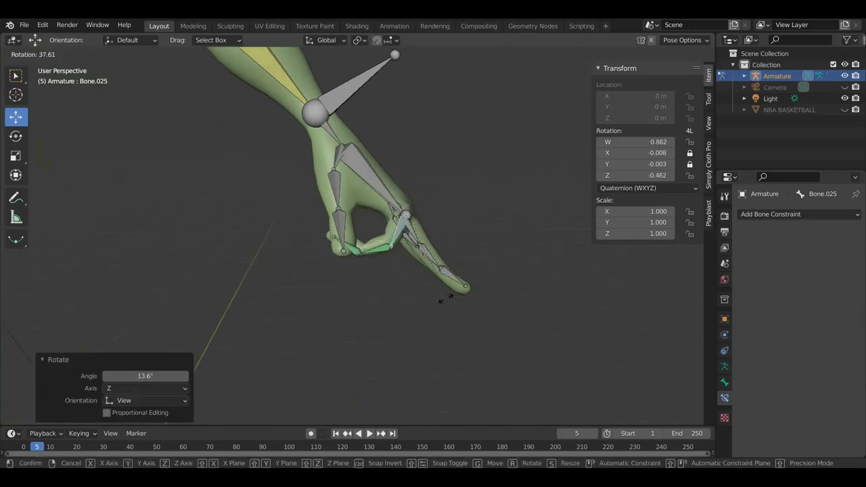
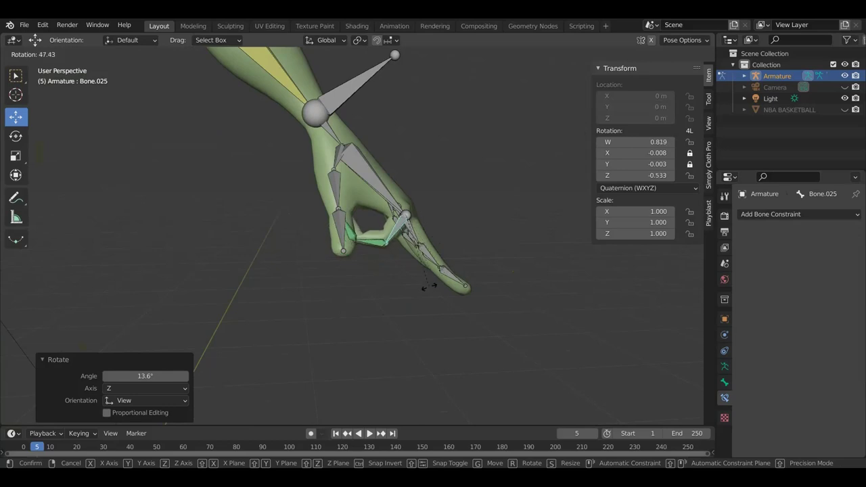
Step: Straighten finger bone Bone.025 by confirming its -19.7° Z rotation
{"action": "left_click", "coordinate": [461, 233]}
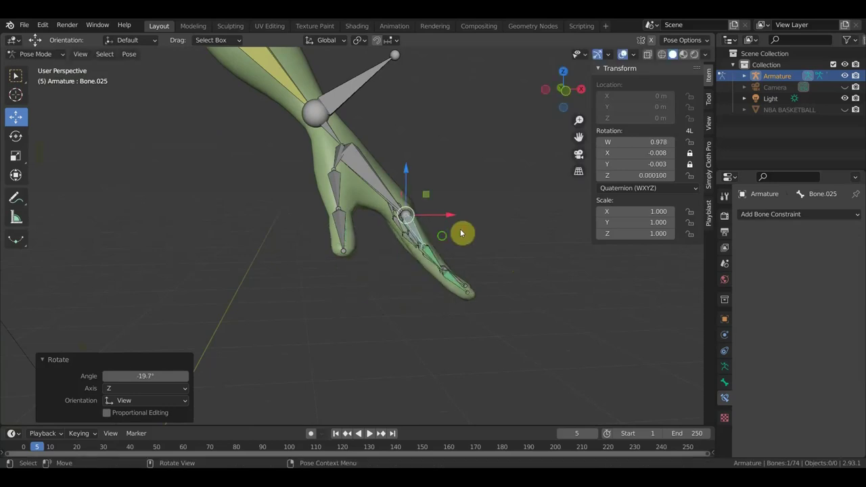
{"action": "middle_click_drag", "start_coordinate": [460, 233], "coordinate": [394, 257]}
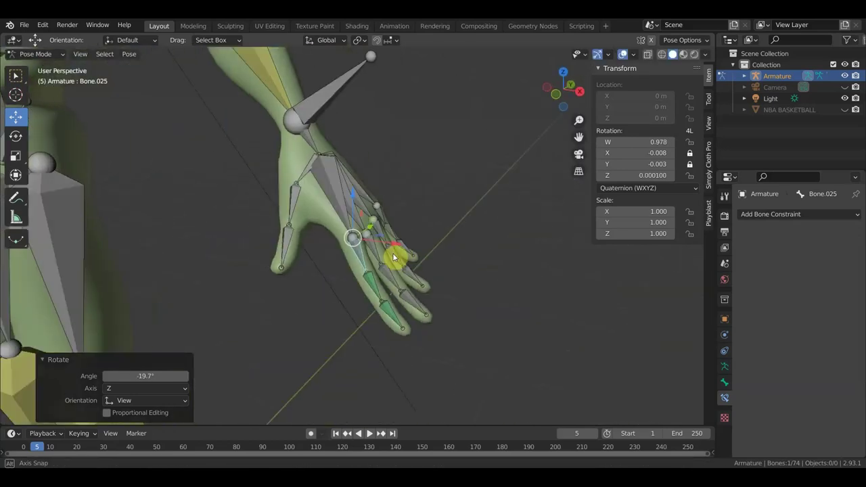
{"action": "middle_click_drag", "start_coordinate": [393, 257], "coordinate": [483, 286], "text": "alt"}
{"action": "scroll", "coordinate": [474, 286], "scroll_direction": "down", "scroll_amount": 3}
{"action": "scroll", "coordinate": [361, 263], "scroll_direction": "down", "scroll_amount": 2}
Step: Frame the right hand up close in Front view and select thumb bone Bone.034
{"action": "scroll", "coordinate": [361, 263], "scroll_direction": "up", "scroll_amount": 2}
{"action": "middle_click_drag", "start_coordinate": [362, 263], "coordinate": [416, 289], "text": "shift"}
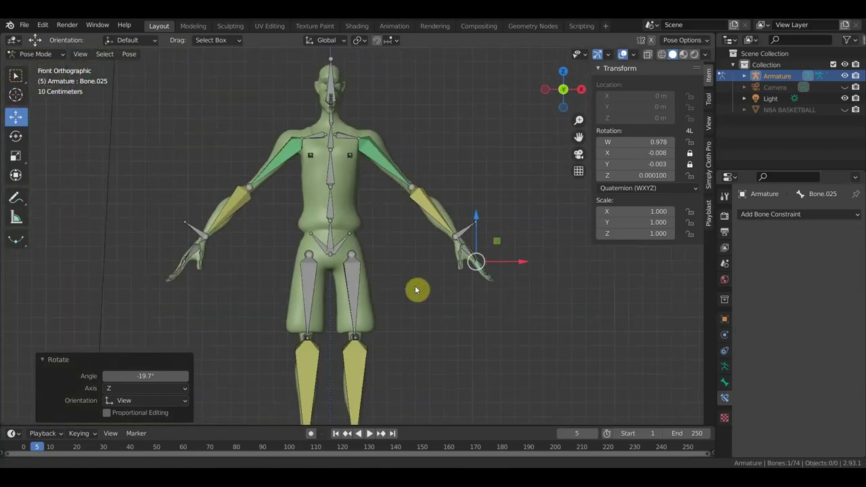
{"action": "scroll", "coordinate": [415, 289], "scroll_direction": "down", "scroll_amount": 2}
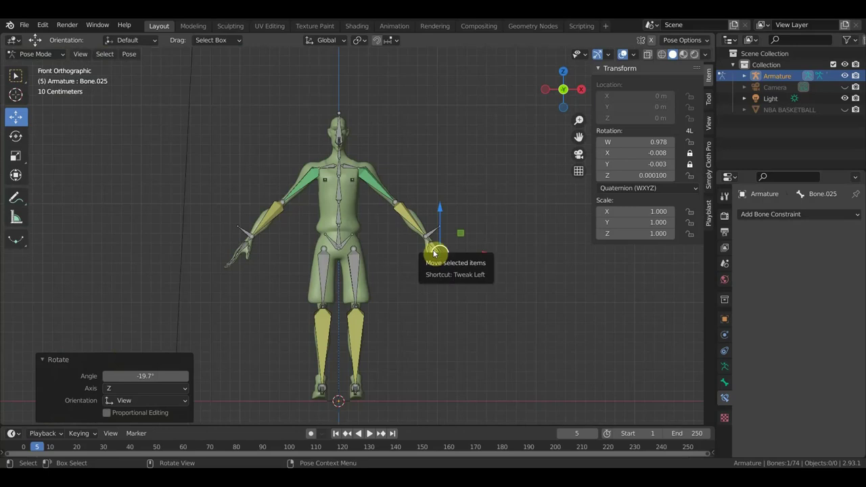
{"action": "scroll", "coordinate": [488, 255], "scroll_direction": "up", "scroll_amount": 2}
{"action": "mouse_move", "coordinate": [477, 261]}
{"action": "middle_mouse_down", "text": "shift"}
{"action": "mouse_move", "coordinate": [353, 251]}
{"action": "mouse_move", "coordinate": [305, 270]}
{"action": "mouse_move", "coordinate": [429, 247]}
{"action": "mouse_move", "coordinate": [295, 303]}
{"action": "mouse_move", "coordinate": [342, 302]}
{"action": "mouse_move", "coordinate": [300, 219]}
{"action": "mouse_move", "coordinate": [354, 238]}
{"action": "mouse_move", "coordinate": [305, 199]}
{"action": "middle_mouse_up", "text": "shift"}
{"action": "scroll", "coordinate": [377, 247], "scroll_direction": "up", "scroll_amount": 3}
{"action": "key", "text": "KP_1"}
{"action": "scroll", "coordinate": [425, 246], "scroll_direction": "down", "scroll_amount": 2}
{"action": "scroll", "coordinate": [426, 249], "scroll_direction": "up", "scroll_amount": 2}
{"action": "scroll", "coordinate": [412, 253], "scroll_direction": "up", "scroll_amount": 2}
{"action": "scroll", "coordinate": [300, 218], "scroll_direction": "up", "scroll_amount": 2}
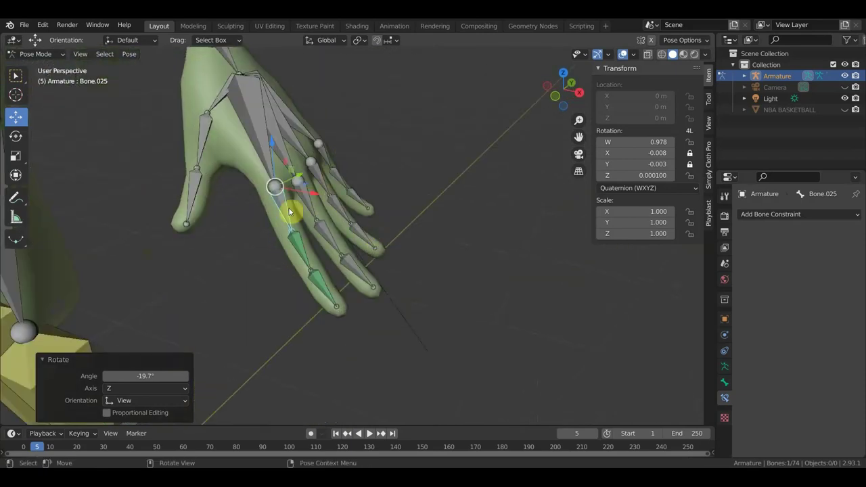
{"action": "left_click", "coordinate": [203, 136]}
Step: Add a Copy Rotation constraint on Bone.035 targeting Bone.034, Local Space for both, Y axis off
{"action": "key", "text": "shift+bracketright"}
{"action": "key", "text": "shift+ctrl+c"}
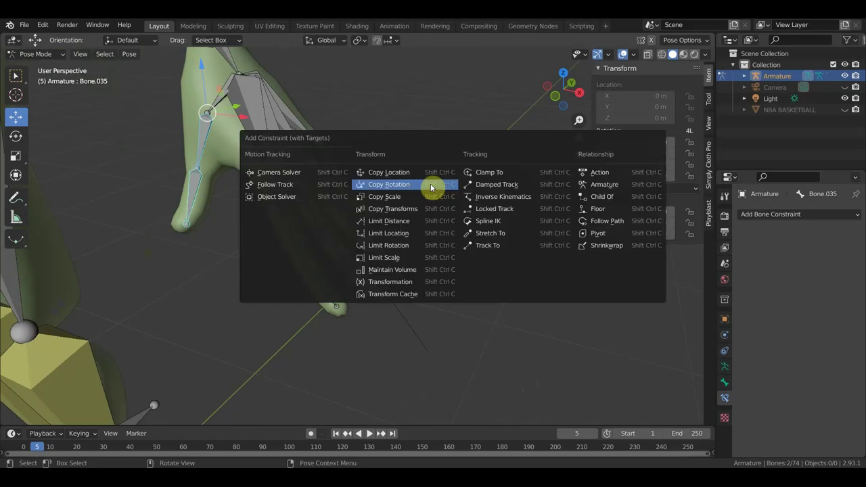
{"action": "left_click", "coordinate": [430, 190]}
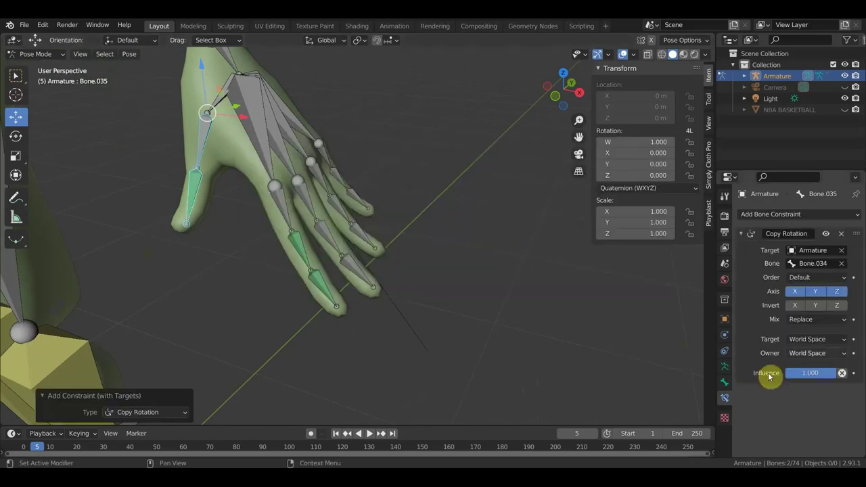
{"action": "left_click", "coordinate": [828, 339]}
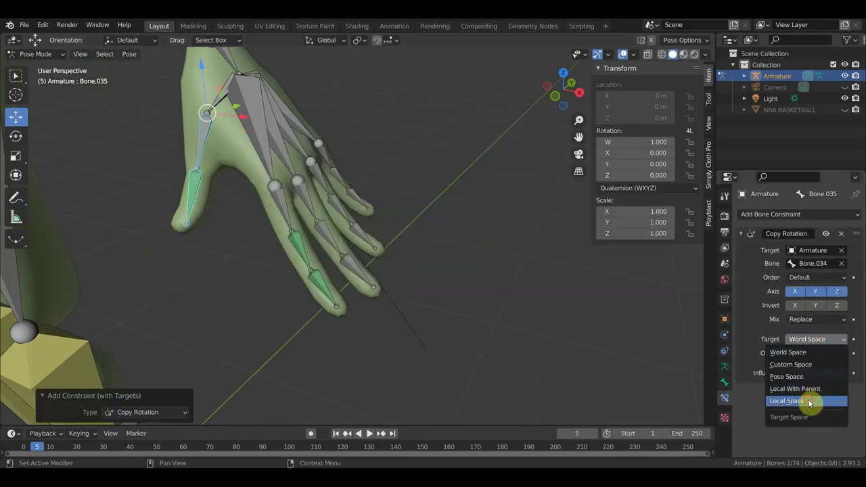
{"action": "left_click", "coordinate": [797, 400]}
{"action": "left_click", "coordinate": [823, 355]}
{"action": "left_click", "coordinate": [790, 415]}
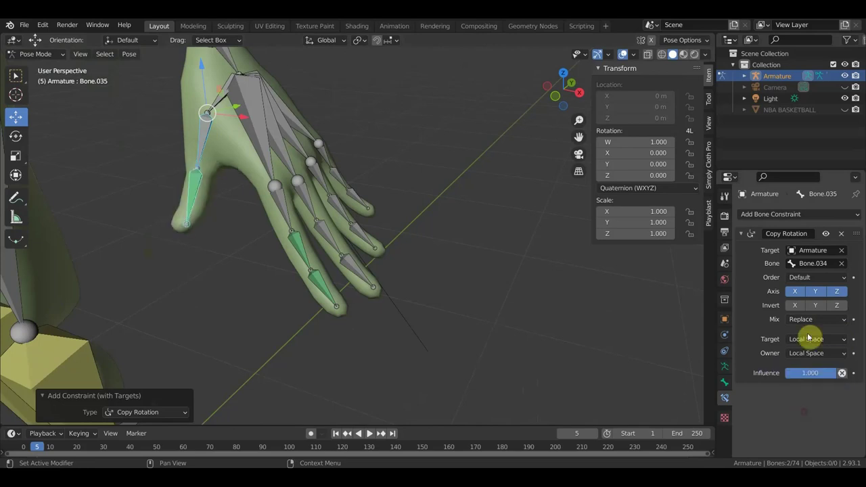
{"action": "left_click", "coordinate": [817, 296]}
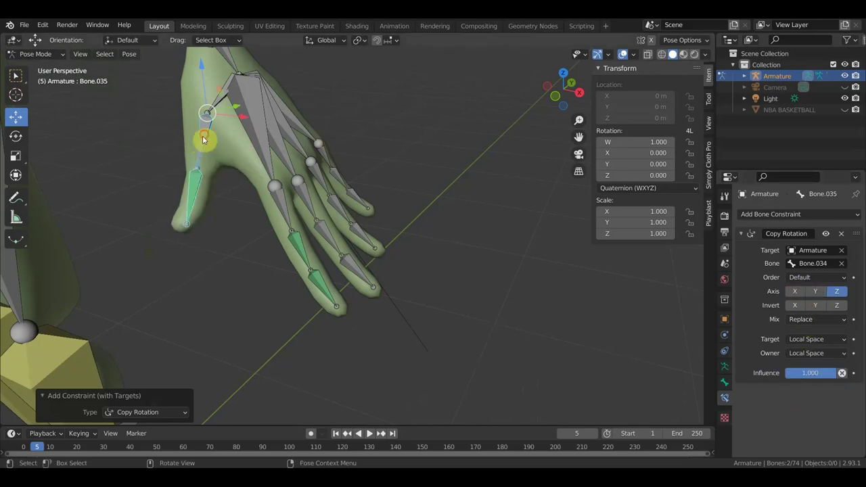
{"action": "key", "text": "bracketleft"}
Step: Test-rotate Bone.034, then re-enable the X axis on Bone.035's Copy Rotation constraint
{"action": "key", "text": "r"}
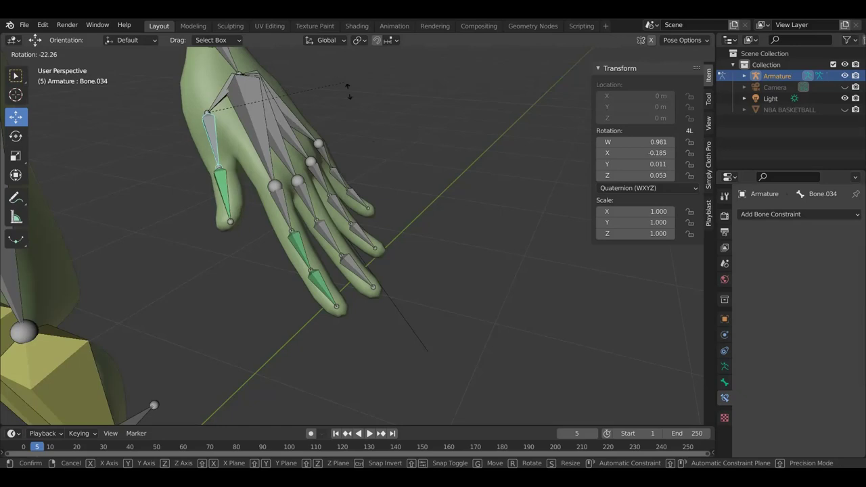
{"action": "left_click", "coordinate": [275, 184]}
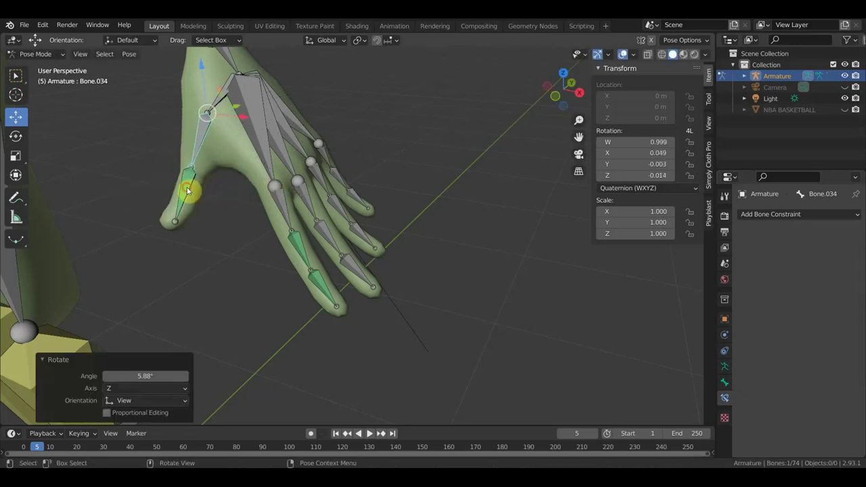
{"action": "key", "text": "bracketright"}
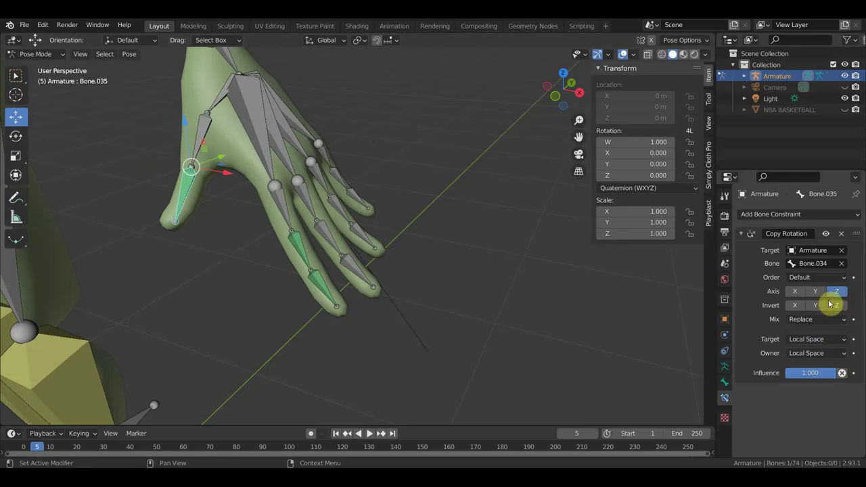
{"action": "left_click", "coordinate": [799, 292]}
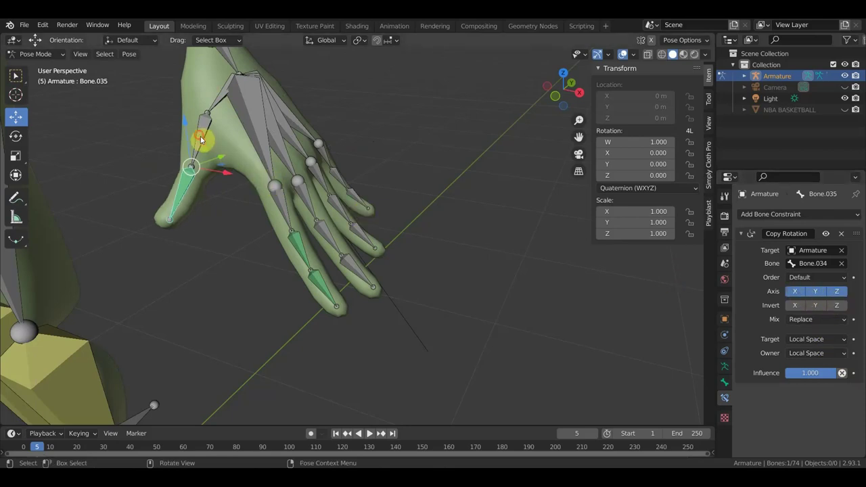
{"action": "key", "text": "bracketleft"}
Step: Curl the thumb by rotating Bone.034, settling at 5.92° on Z
{"action": "key", "text": "r"}
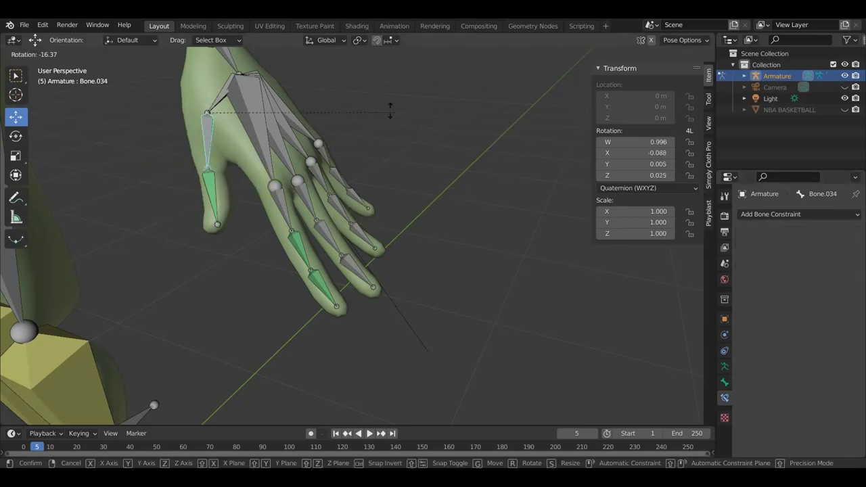
{"action": "left_click", "coordinate": [370, 187]}
{"action": "middle_click_drag", "start_coordinate": [369, 187], "coordinate": [510, 212]}
{"action": "key", "text": "r"}
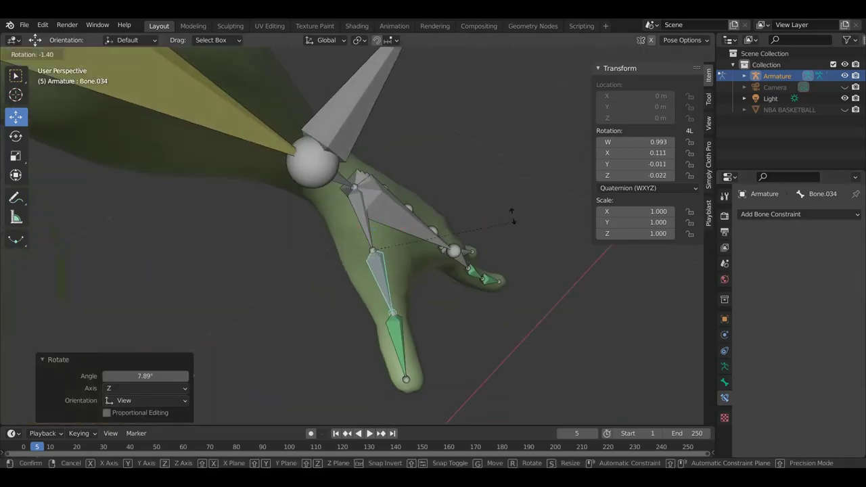
{"action": "left_click", "coordinate": [464, 195]}
{"action": "mouse_move", "coordinate": [464, 197]}
{"action": "middle_mouse_down"}
{"action": "mouse_move", "coordinate": [330, 256]}
{"action": "mouse_move", "coordinate": [309, 251]}
{"action": "middle_mouse_up"}
{"action": "key", "text": "r"}
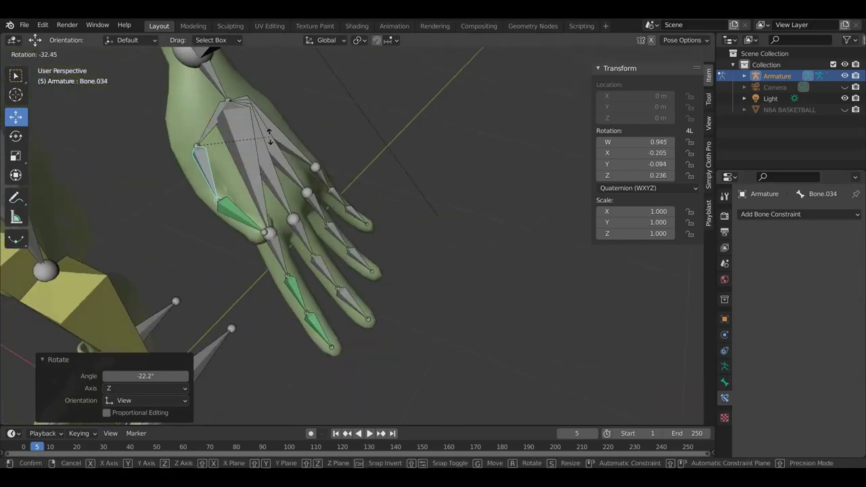
{"action": "left_click", "coordinate": [300, 209]}
{"action": "middle_click_drag", "start_coordinate": [300, 209], "coordinate": [391, 203]}
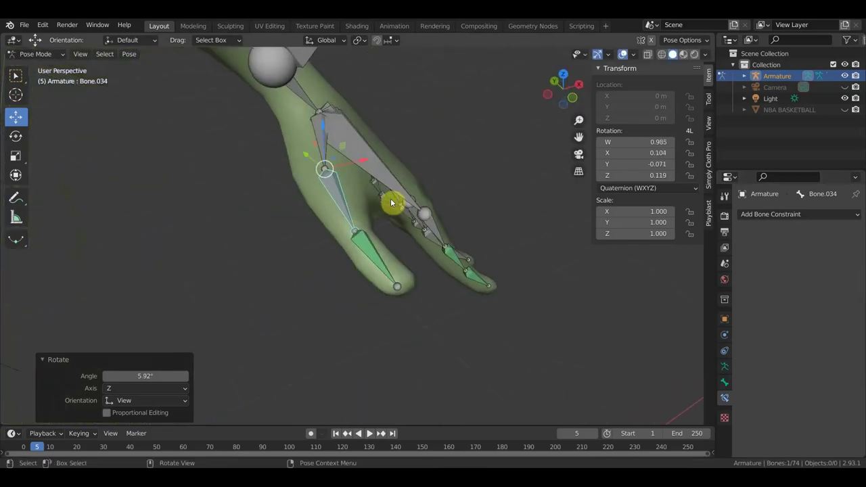
{"action": "mouse_move", "coordinate": [581, 230]}
{"action": "middle_mouse_down"}
{"action": "mouse_move", "coordinate": [449, 260]}
{"action": "mouse_move", "coordinate": [342, 271]}
{"action": "mouse_move", "coordinate": [324, 257]}
{"action": "mouse_move", "coordinate": [376, 247]}
{"action": "middle_mouse_up"}
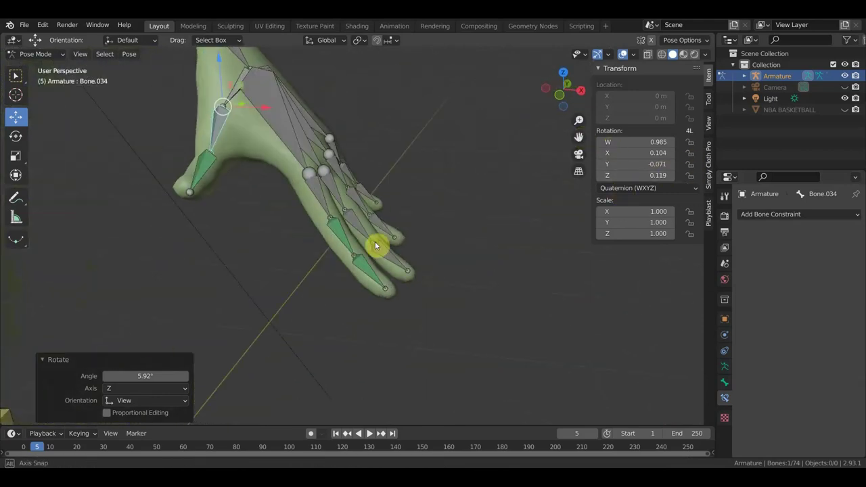
{"action": "scroll", "coordinate": [385, 252], "scroll_direction": "down", "scroll_amount": 4}
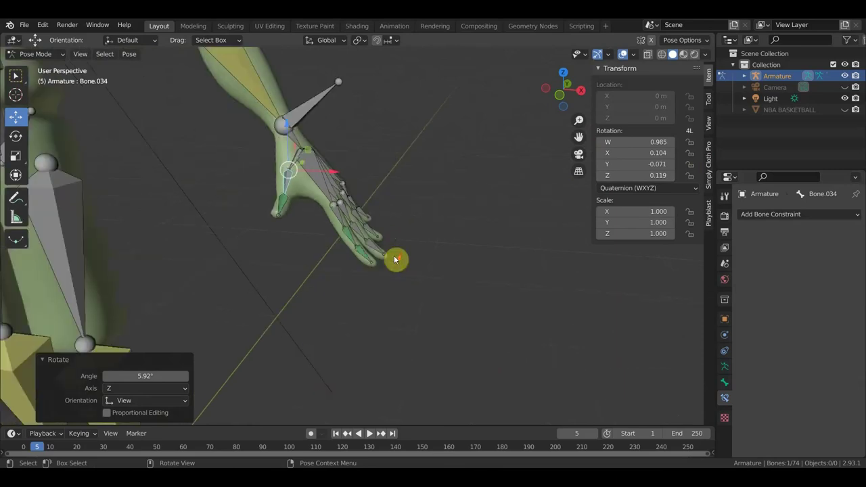
Step: Zoom and orbit around the hand, snapping to Front Orthographic view
{"action": "scroll", "coordinate": [502, 305], "scroll_direction": "down", "scroll_amount": 3}
{"action": "scroll", "coordinate": [535, 311], "scroll_direction": "down", "scroll_amount": 4}
{"action": "scroll", "coordinate": [524, 306], "scroll_direction": "up", "scroll_amount": 4}
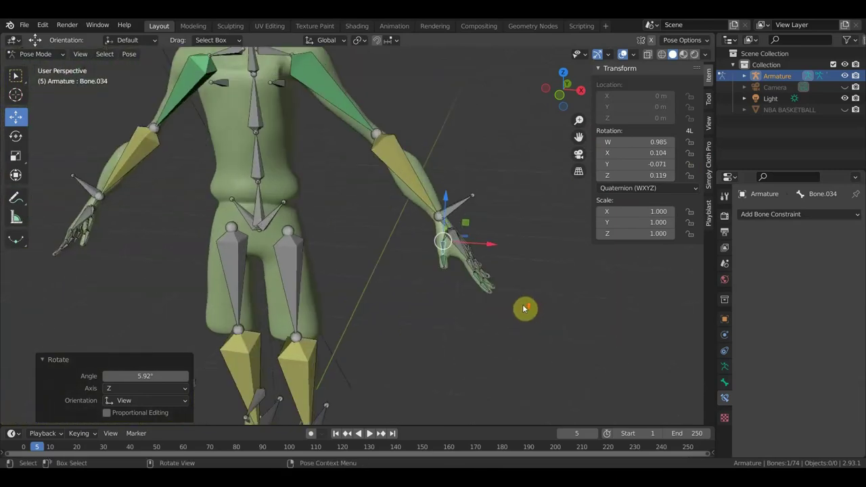
{"action": "scroll", "coordinate": [524, 305], "scroll_direction": "up", "scroll_amount": 4}
{"action": "mouse_move", "coordinate": [313, 308]}
{"action": "middle_mouse_down"}
{"action": "mouse_move", "coordinate": [226, 267]}
{"action": "mouse_move", "coordinate": [323, 240]}
{"action": "middle_mouse_up"}
{"action": "scroll", "coordinate": [209, 284], "scroll_direction": "down", "scroll_amount": 2}
{"action": "scroll", "coordinate": [258, 264], "scroll_direction": "up", "scroll_amount": 4}
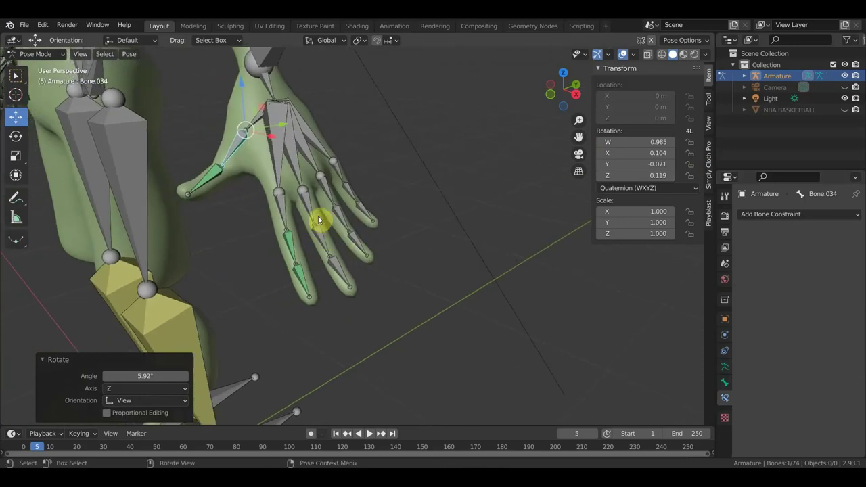
{"action": "scroll", "coordinate": [319, 220], "scroll_direction": "down", "scroll_amount": 2}
{"action": "scroll", "coordinate": [332, 243], "scroll_direction": "down", "scroll_amount": 2}
{"action": "key", "text": "KP_1"}
{"action": "scroll", "coordinate": [384, 245], "scroll_direction": "up", "scroll_amount": 5}
Step: Bend the thumb bone by -14.2° to check the deformation
{"action": "middle_click_drag", "start_coordinate": [385, 246], "coordinate": [334, 257]}
{"action": "scroll", "coordinate": [328, 250], "scroll_direction": "down", "scroll_amount": 3}
{"action": "scroll", "coordinate": [326, 245], "scroll_direction": "up", "scroll_amount": 3}
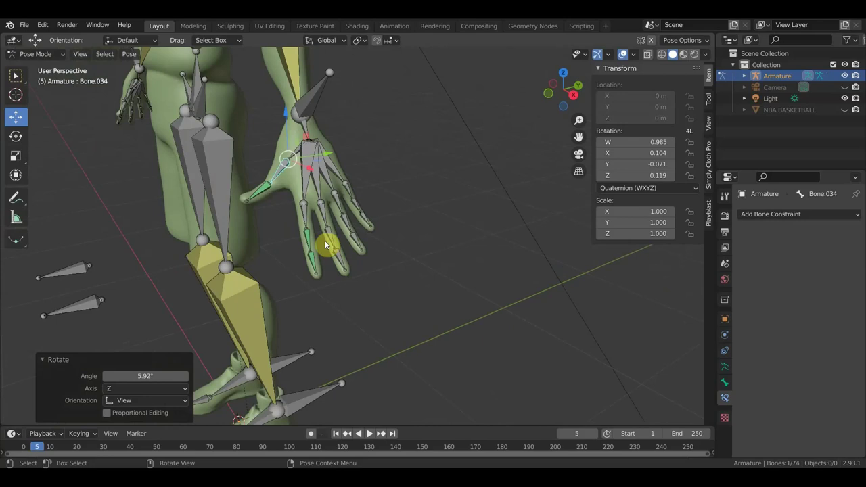
{"action": "key", "text": "r"}
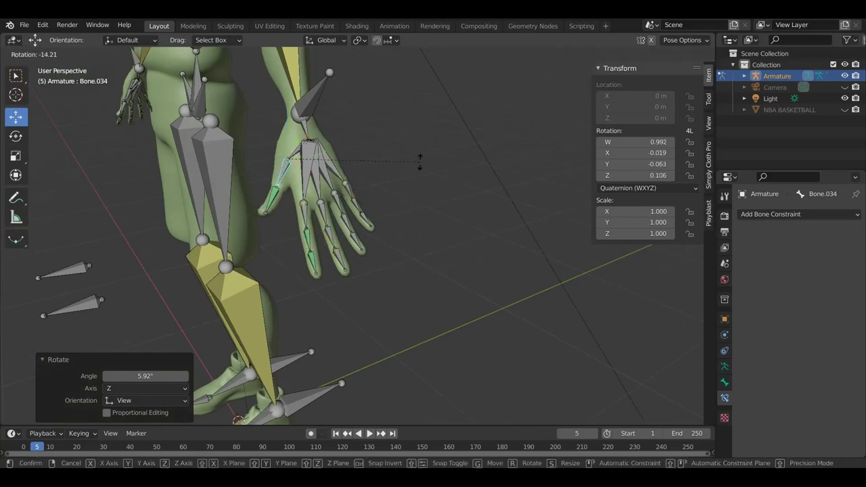
{"action": "left_click", "coordinate": [419, 161]}
{"action": "scroll", "coordinate": [376, 212], "scroll_direction": "up", "scroll_amount": 3}
{"action": "mouse_move", "coordinate": [366, 212]}
{"action": "middle_mouse_down"}
{"action": "mouse_move", "coordinate": [422, 236]}
{"action": "mouse_move", "coordinate": [349, 228]}
{"action": "middle_mouse_up"}
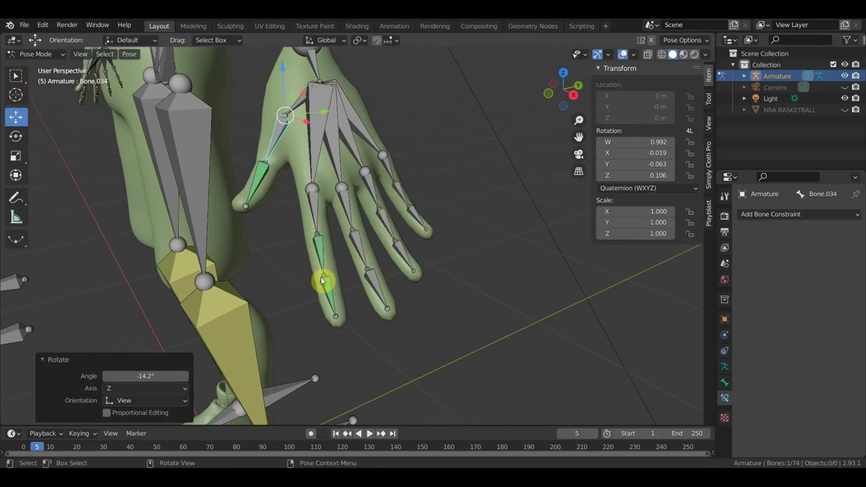
Step: Select Bone.025 and the next finger bone and rotate them to bend the finger
{"action": "left_click", "coordinate": [322, 207]}
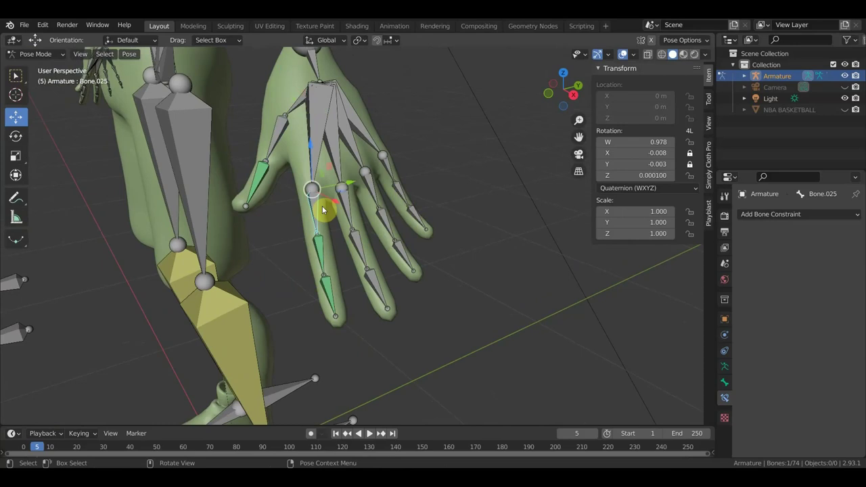
{"action": "left_click", "coordinate": [374, 187], "text": "shift"}
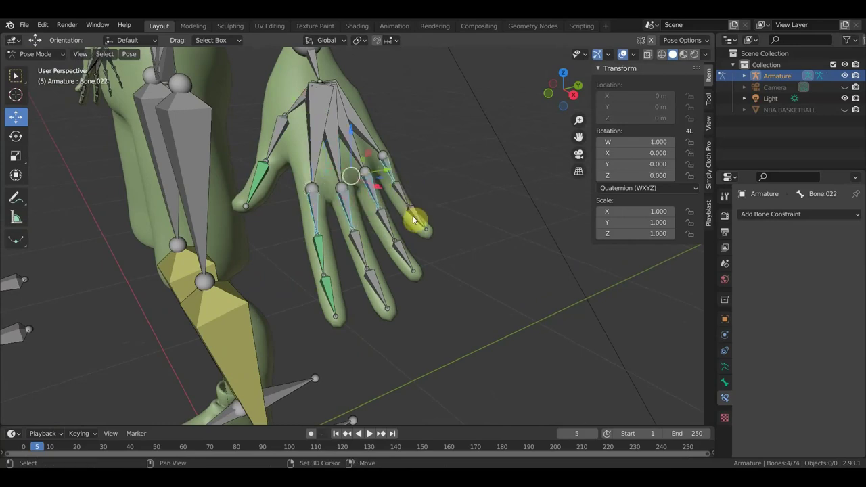
{"action": "middle_click_drag", "start_coordinate": [415, 232], "coordinate": [481, 292]}
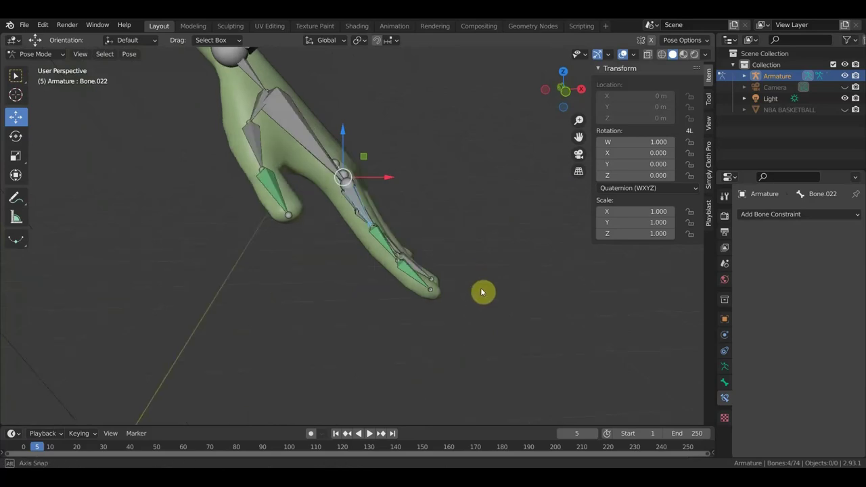
{"action": "key", "text": "r"}
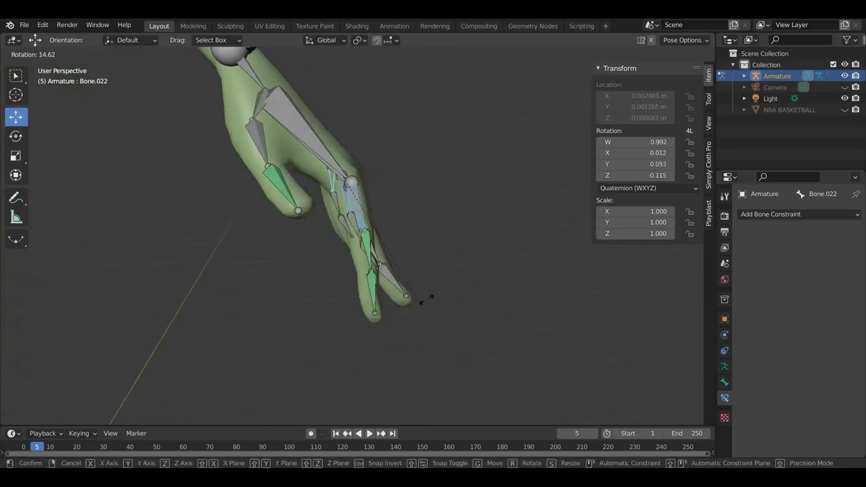
{"action": "left_click", "coordinate": [460, 286]}
{"action": "mouse_move", "coordinate": [460, 286]}
{"action": "middle_mouse_down"}
{"action": "mouse_move", "coordinate": [371, 326]}
{"action": "mouse_move", "coordinate": [388, 328]}
{"action": "middle_mouse_up"}
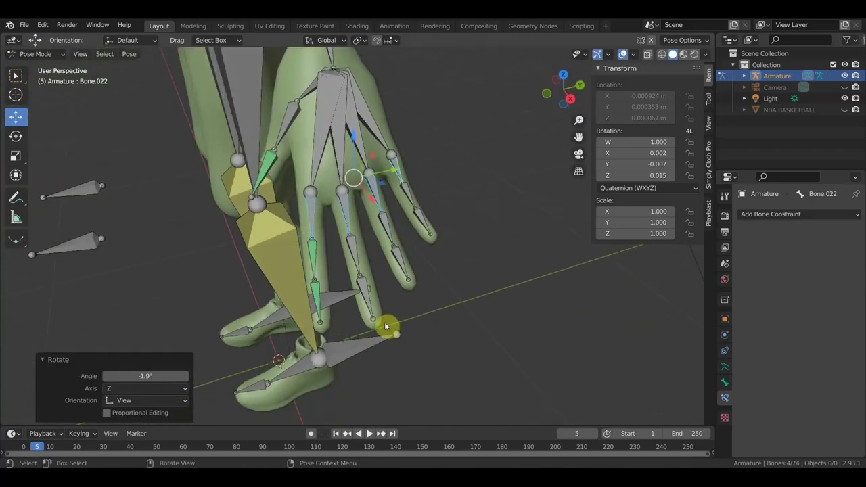
Step: Frame the whole character in Front Orthographic view
{"action": "key", "text": "KP_1"}
{"action": "scroll", "coordinate": [387, 323], "scroll_direction": "down", "scroll_amount": 3}
{"action": "scroll", "coordinate": [408, 311], "scroll_direction": "down", "scroll_amount": 3}
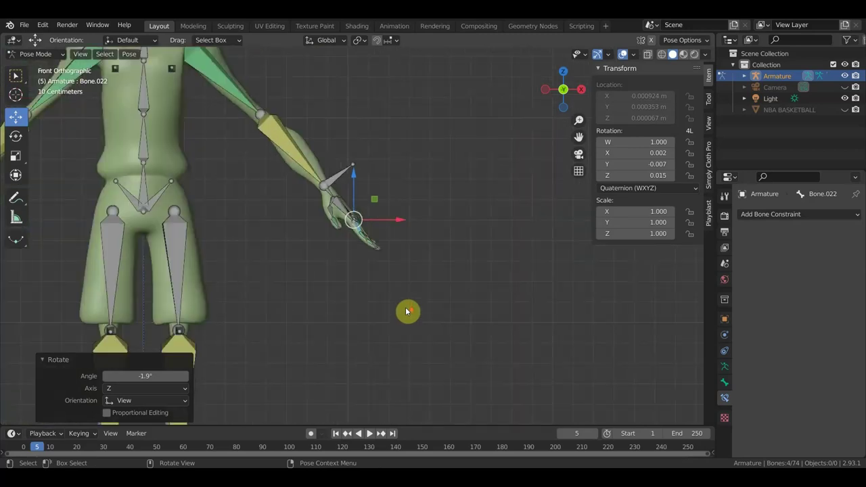
{"action": "scroll", "coordinate": [427, 313], "scroll_direction": "up", "scroll_amount": 1}
{"action": "scroll", "coordinate": [427, 313], "scroll_direction": "up", "scroll_amount": 1}
{"action": "scroll", "coordinate": [446, 305], "scroll_direction": "up", "scroll_amount": 1}
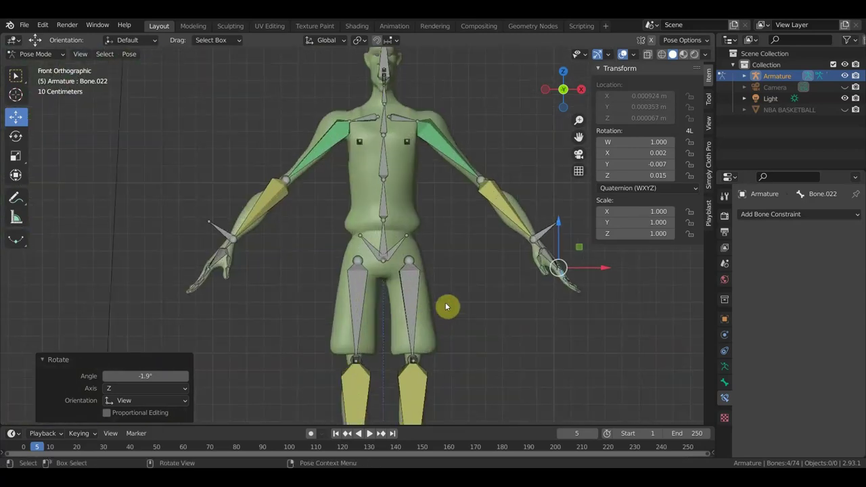
{"action": "scroll", "coordinate": [353, 374], "scroll_direction": "up", "scroll_amount": 1}
{"action": "scroll", "coordinate": [353, 373], "scroll_direction": "up", "scroll_amount": 1, "text": "shift"}
Step: Rotate jaw bone Bone.038 by 21.3° on Z to open the mouth
{"action": "mouse_move", "coordinate": [365, 314]}
{"action": "middle_mouse_down"}
{"action": "mouse_move", "coordinate": [456, 341]}
{"action": "mouse_move", "coordinate": [377, 344]}
{"action": "middle_mouse_up"}
{"action": "scroll", "coordinate": [397, 228], "scroll_direction": "up", "scroll_amount": 4}
{"action": "scroll", "coordinate": [462, 240], "scroll_direction": "down", "scroll_amount": 3}
{"action": "mouse_move", "coordinate": [503, 271]}
{"action": "middle_mouse_down"}
{"action": "mouse_move", "coordinate": [313, 304]}
{"action": "mouse_move", "coordinate": [358, 240]}
{"action": "middle_mouse_up"}
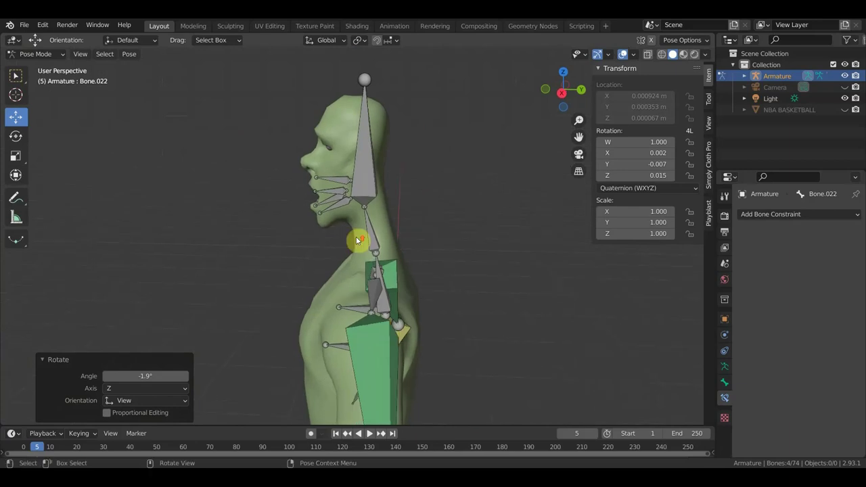
{"action": "scroll", "coordinate": [358, 240], "scroll_direction": "up", "scroll_amount": 2}
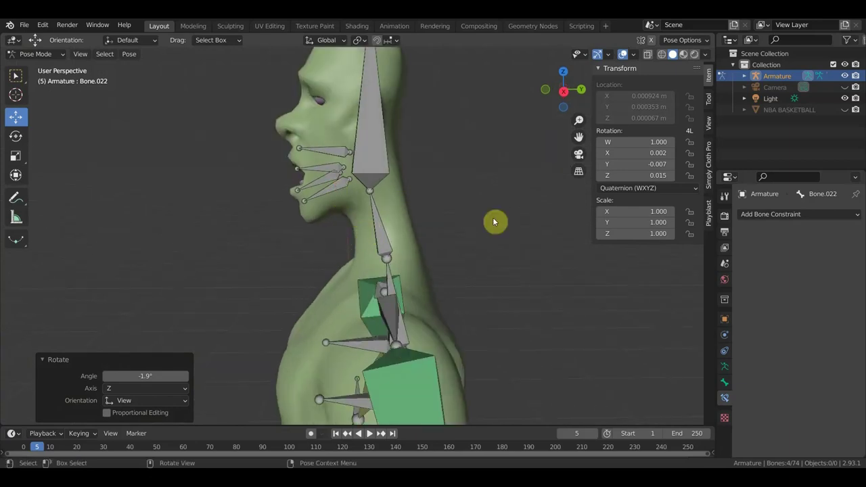
{"action": "key", "text": "r"}
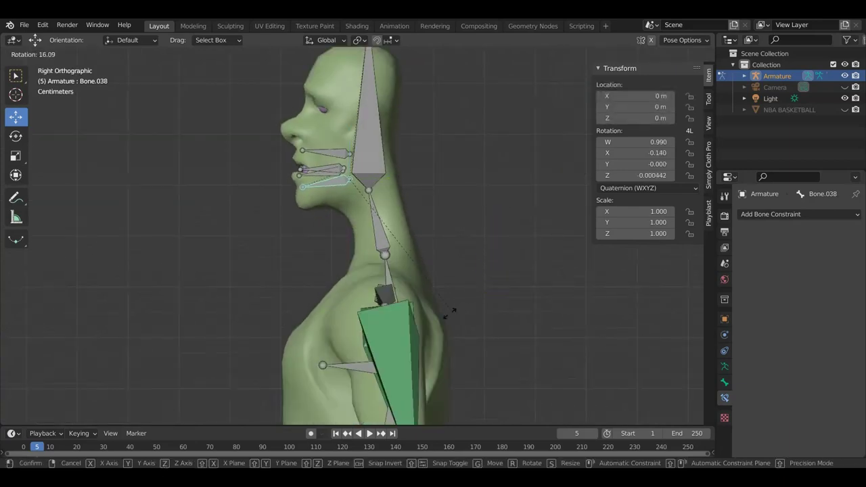
{"action": "left_click", "coordinate": [437, 319]}
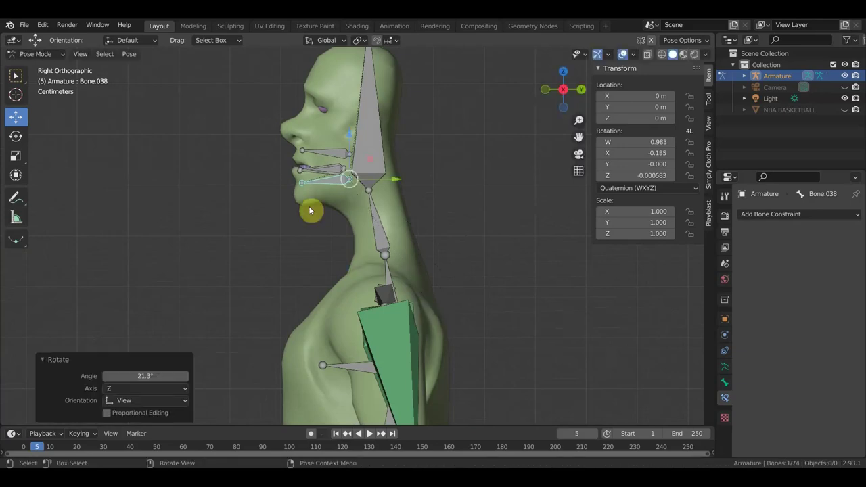
Step: Move Bone.039 at the mouth 0.007972 m on Y and -0.026574 m on Z
{"action": "left_click", "coordinate": [354, 172]}
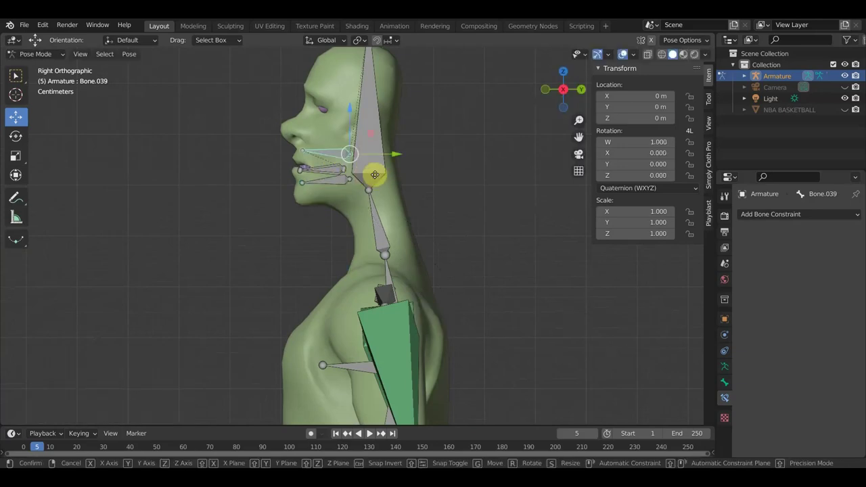
{"action": "key", "text": "g"}
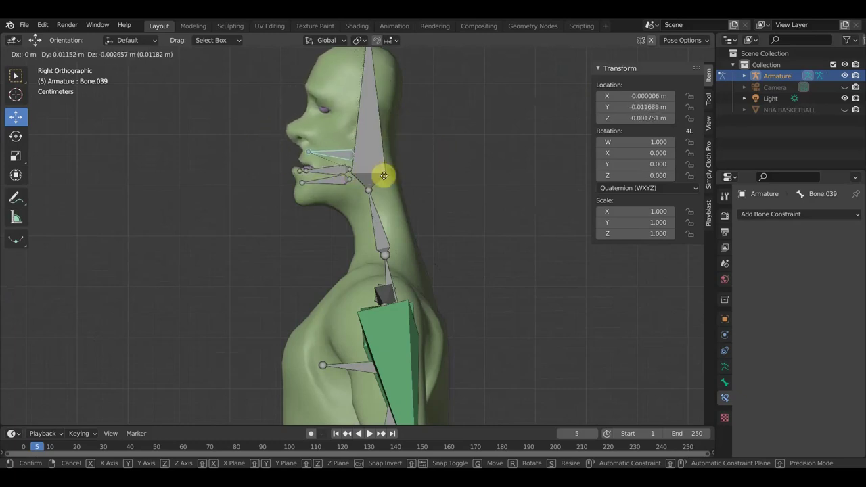
{"action": "left_click", "coordinate": [379, 189]}
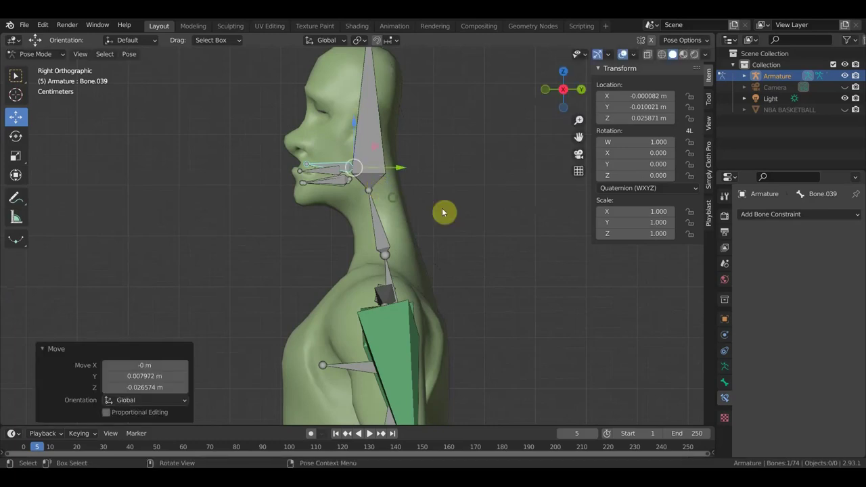
{"action": "middle_click_drag", "start_coordinate": [445, 209], "coordinate": [518, 216]}
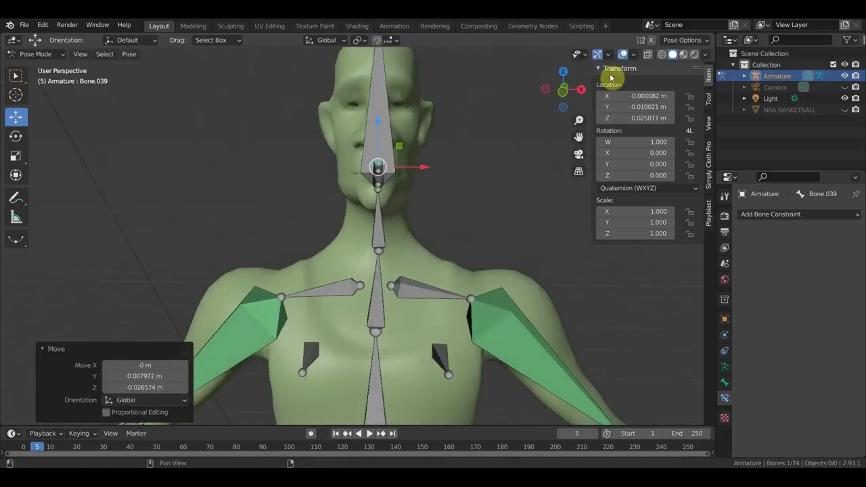
Step: Move the mouth bone twice with bones hidden to check the mouth deformation
{"action": "key", "text": "shift+alt+z"}
{"action": "key", "text": "g"}
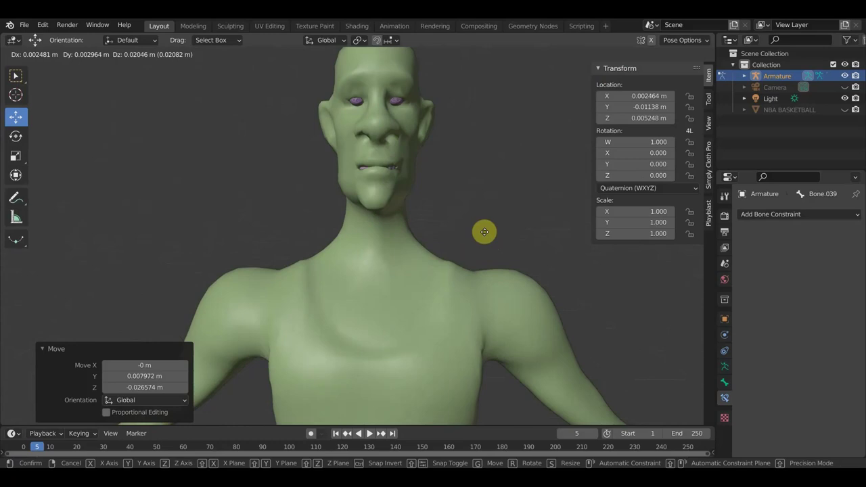
{"action": "left_click", "coordinate": [483, 205]}
{"action": "key", "text": "shift+alt+z"}
{"action": "mouse_move", "coordinate": [483, 204]}
{"action": "middle_mouse_down"}
{"action": "mouse_move", "coordinate": [432, 238]}
{"action": "mouse_move", "coordinate": [375, 233]}
{"action": "mouse_move", "coordinate": [478, 230]}
{"action": "middle_mouse_up"}
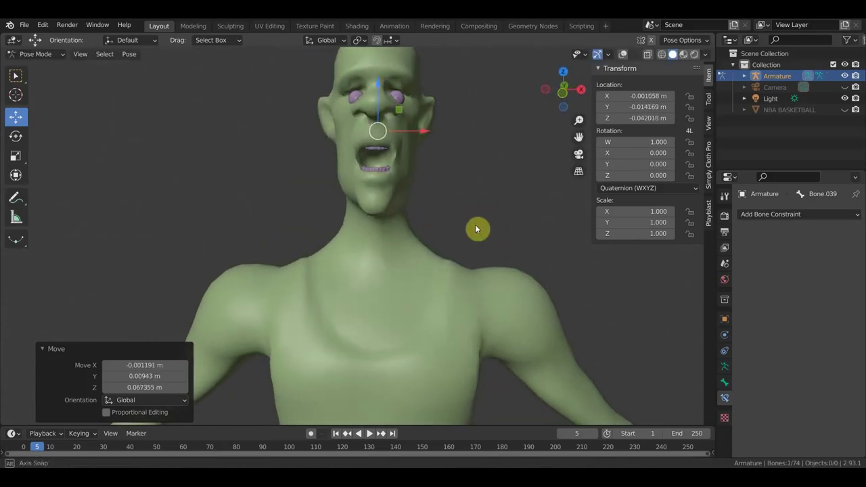
{"action": "key", "text": "shift+alt+z"}
{"action": "key", "text": "g"}
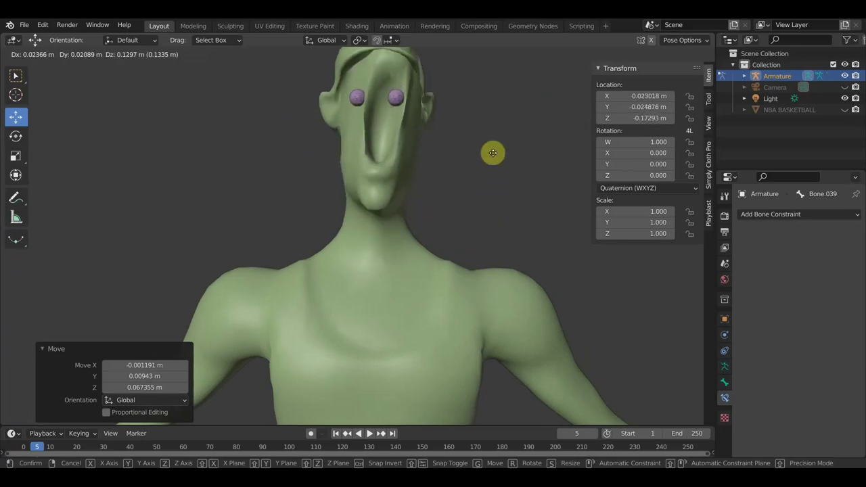
{"action": "left_click", "coordinate": [479, 237]}
{"action": "key", "text": "shift+alt+z"}
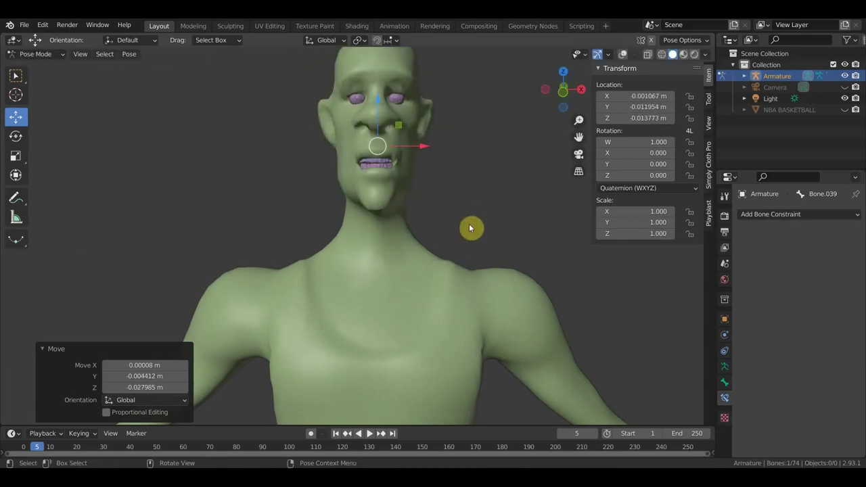
Step: Undo the mouth tests to return Bone.038 to rest, viewing the head from the right
{"action": "key", "text": "ctrl+z"}
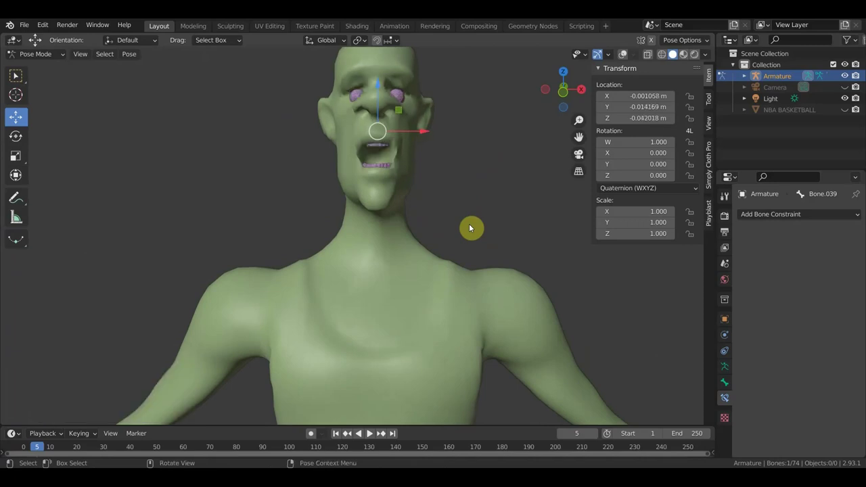
{"action": "key", "text": "ctrl+z"}
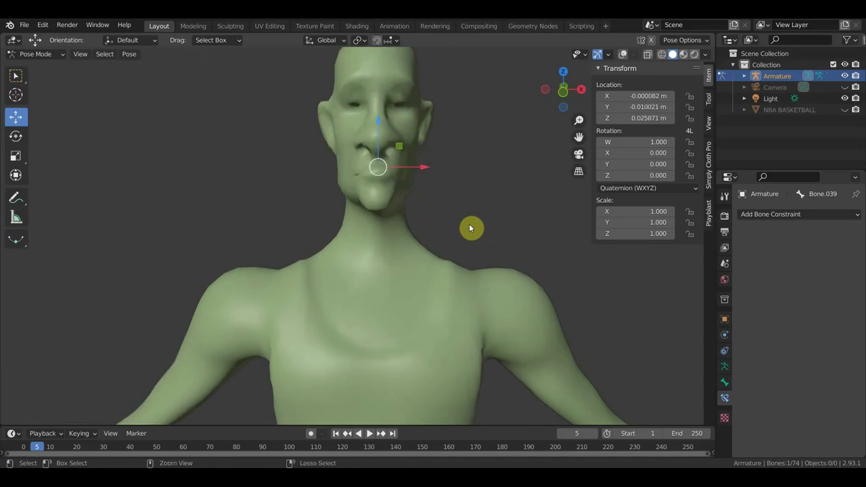
{"action": "key", "text": "ctrl+z"}
{"action": "key", "text": "ctrl+z"}
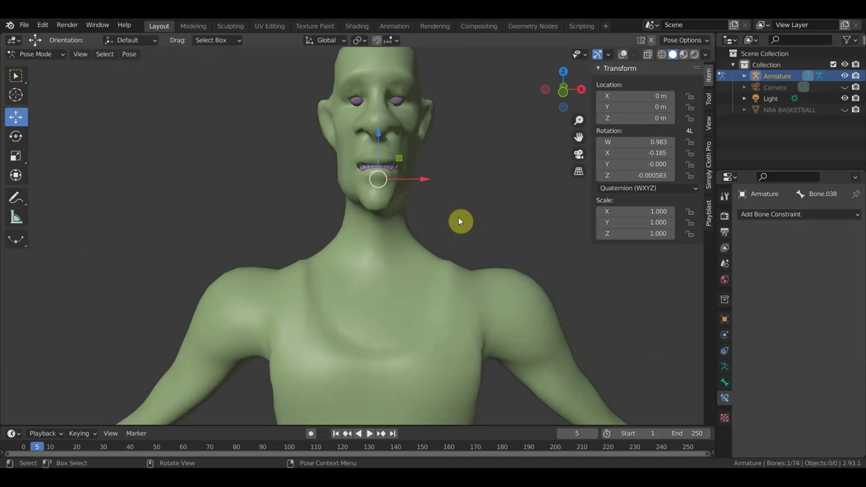
{"action": "key", "text": "ctrl+z"}
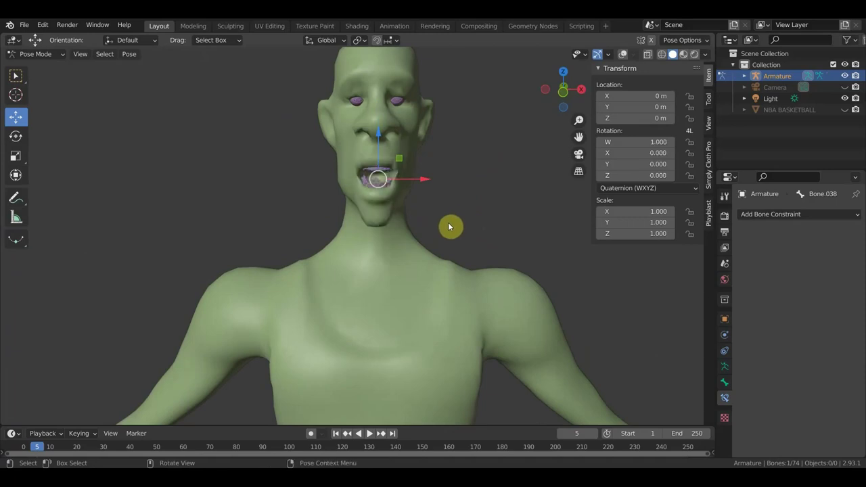
{"action": "key", "text": "KP_3"}
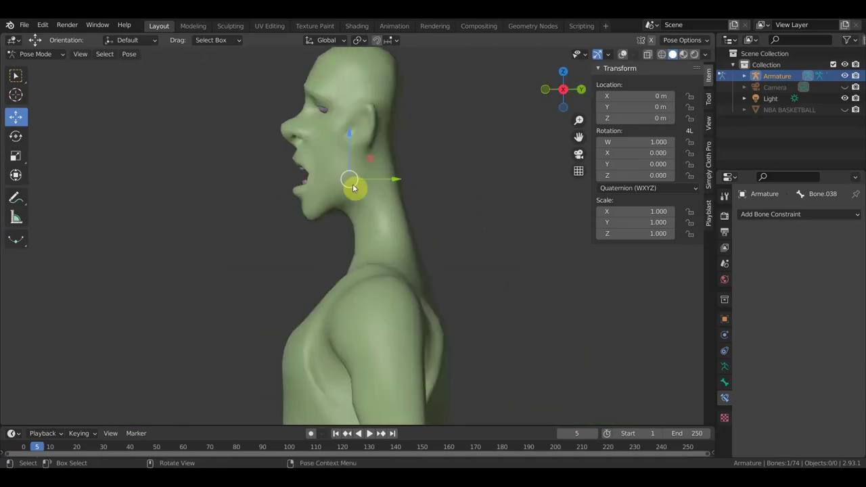
{"action": "mouse_move", "coordinate": [315, 193]}
{"action": "middle_mouse_down"}
{"action": "mouse_move", "coordinate": [495, 213]}
{"action": "mouse_move", "coordinate": [472, 205]}
{"action": "middle_mouse_up"}
Step: Close the N sidebar and frame the full rigged character in perspective view
{"action": "scroll", "coordinate": [472, 206], "scroll_direction": "down", "scroll_amount": 3}
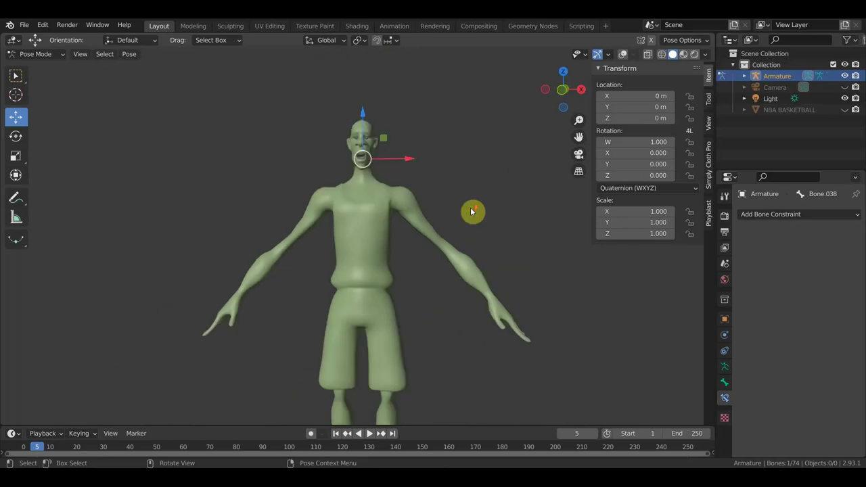
{"action": "key", "text": "n"}
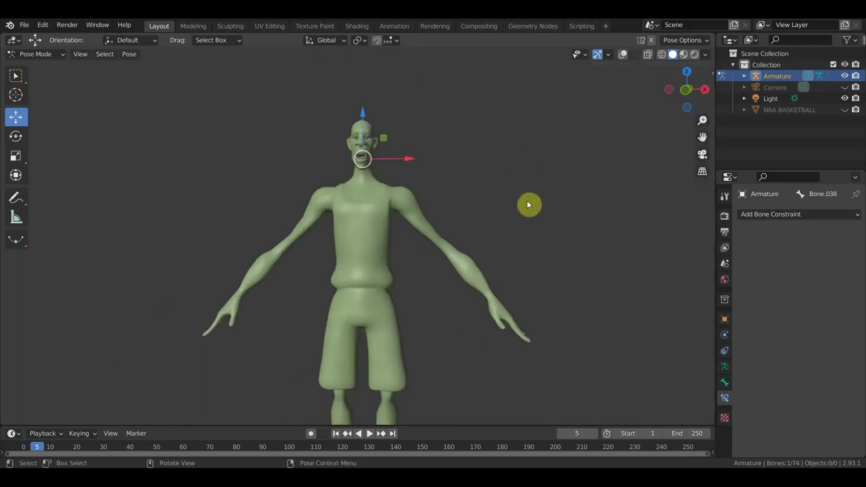
{"action": "mouse_move", "coordinate": [515, 221]}
{"action": "middle_mouse_down"}
{"action": "mouse_move", "coordinate": [271, 263]}
{"action": "mouse_move", "coordinate": [463, 247]}
{"action": "middle_mouse_up"}
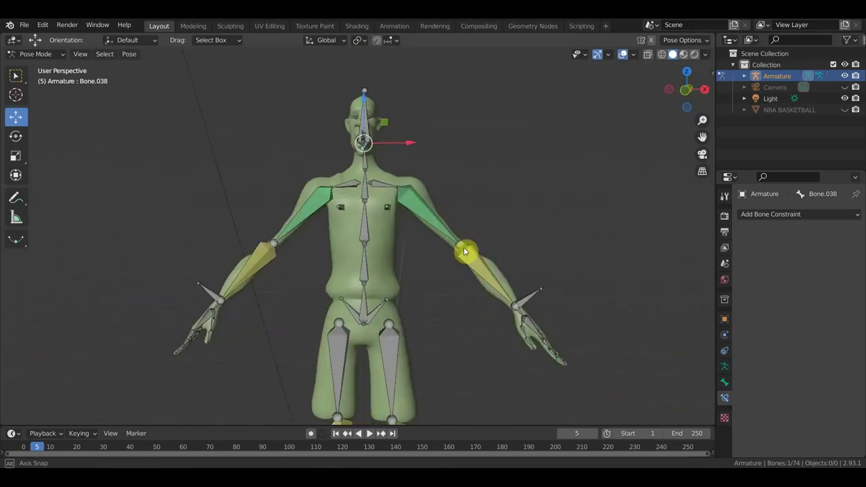
{"action": "scroll", "coordinate": [465, 263], "scroll_direction": "down", "scroll_amount": 4}
{"action": "scroll", "coordinate": [467, 284], "scroll_direction": "up", "scroll_amount": 1}
{"action": "scroll", "coordinate": [467, 277], "scroll_direction": "up", "scroll_amount": 1}
{"action": "scroll", "coordinate": [469, 251], "scroll_direction": "up", "scroll_amount": 1}
{"action": "scroll", "coordinate": [469, 238], "scroll_direction": "up", "scroll_amount": 2}
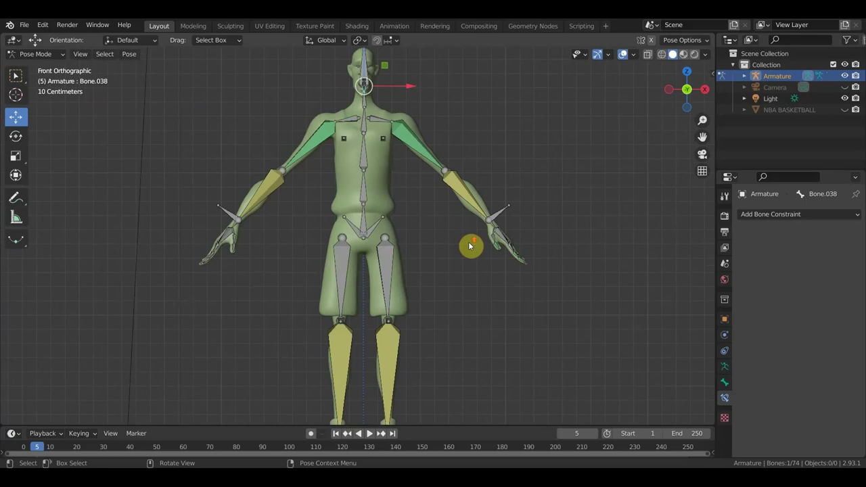
{"action": "scroll", "coordinate": [474, 267], "scroll_direction": "down", "scroll_amount": 1}
{"action": "scroll", "coordinate": [473, 266], "scroll_direction": "up", "scroll_amount": 1, "text": "shift"}
{"action": "scroll", "coordinate": [473, 263], "scroll_direction": "up", "scroll_amount": 1, "text": "shift"}
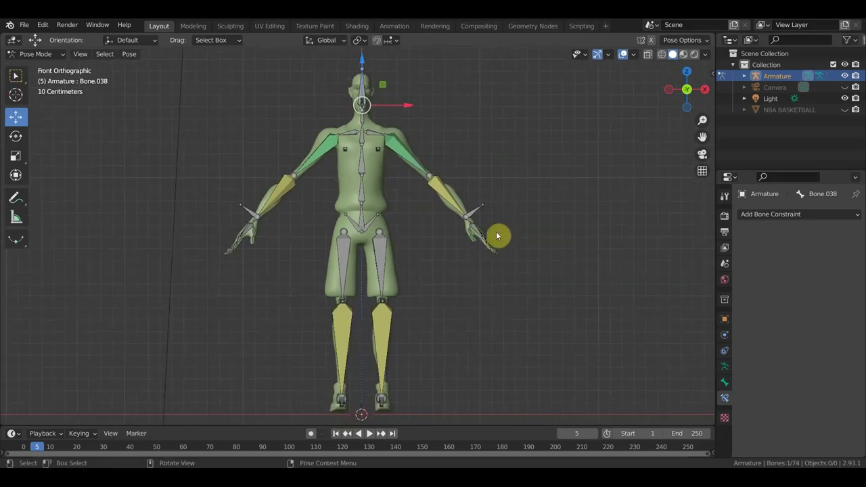
{"action": "mouse_move", "coordinate": [411, 201]}
{"action": "middle_mouse_down"}
{"action": "mouse_move", "coordinate": [541, 224]}
{"action": "mouse_move", "coordinate": [387, 214]}
{"action": "middle_mouse_up"}
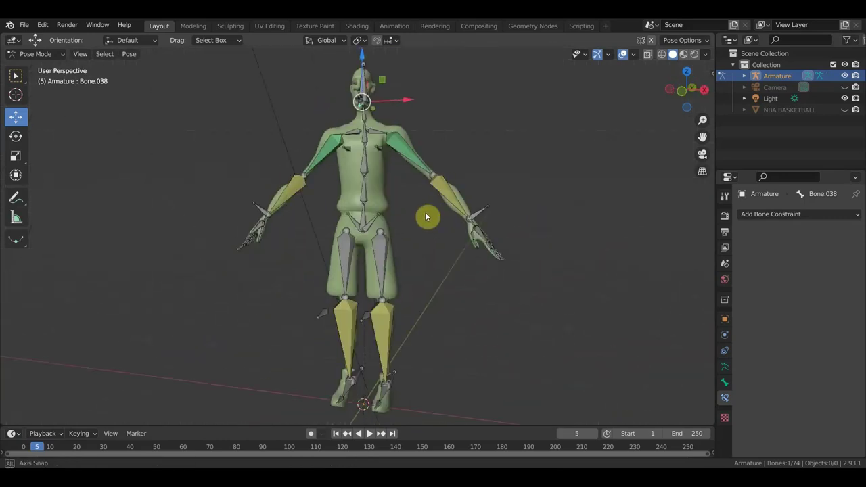